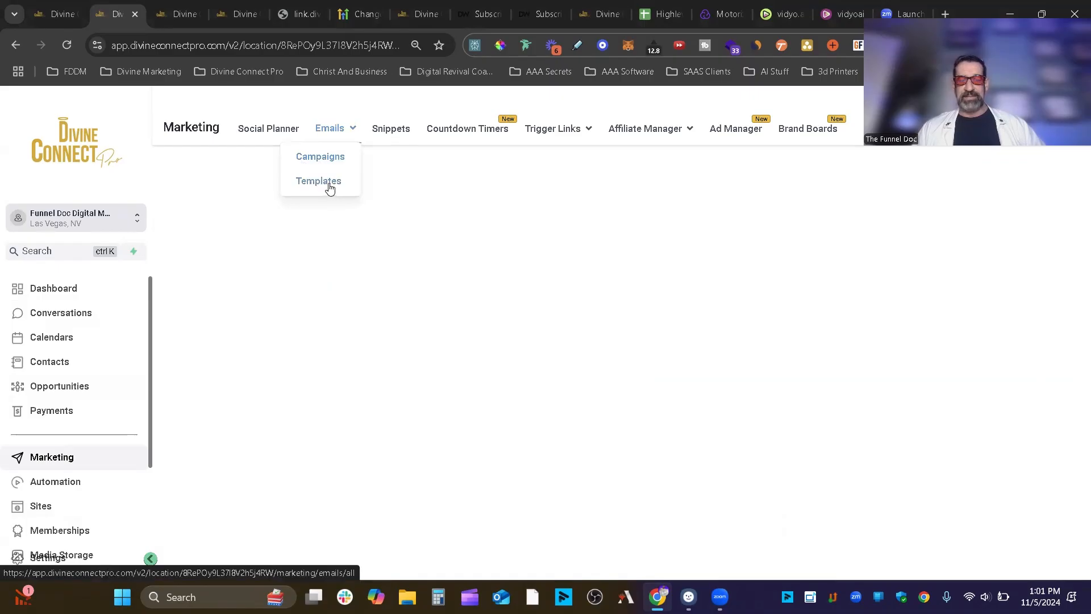
- Go to the Email Templates list and start a new template folder
left_click(329, 182)
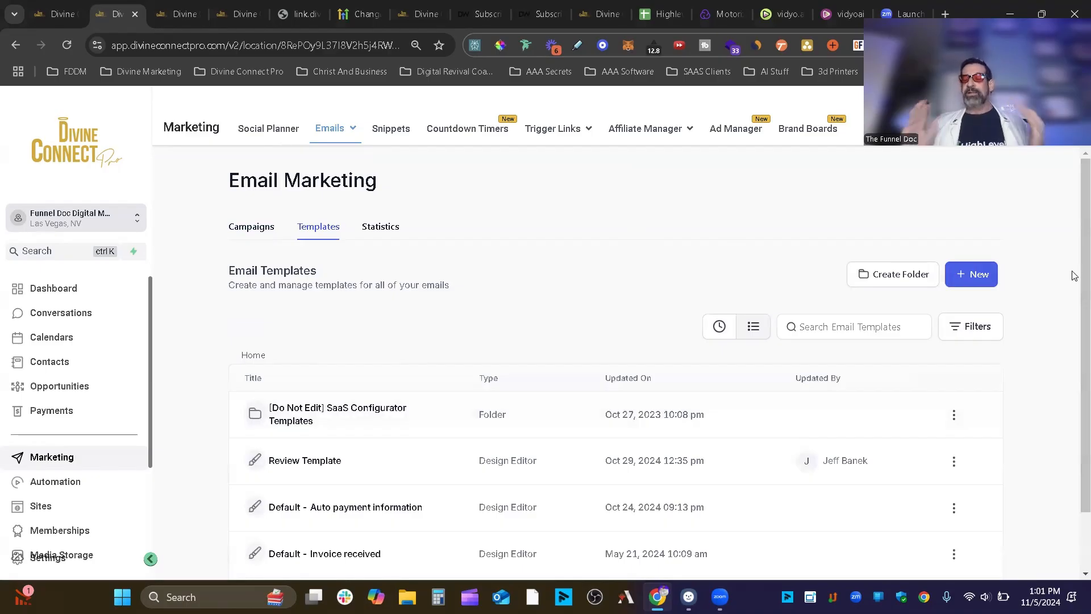
left_click(904, 281)
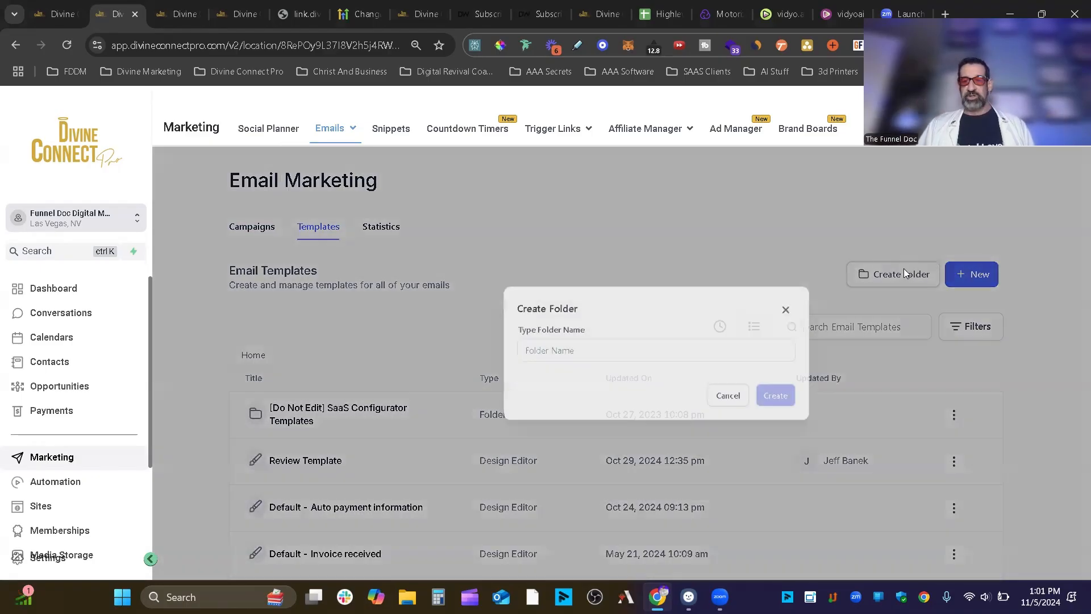
- Create a folder named 'Templates', open it, and start a new email template
left_click(611, 366)
type("TEmplates")
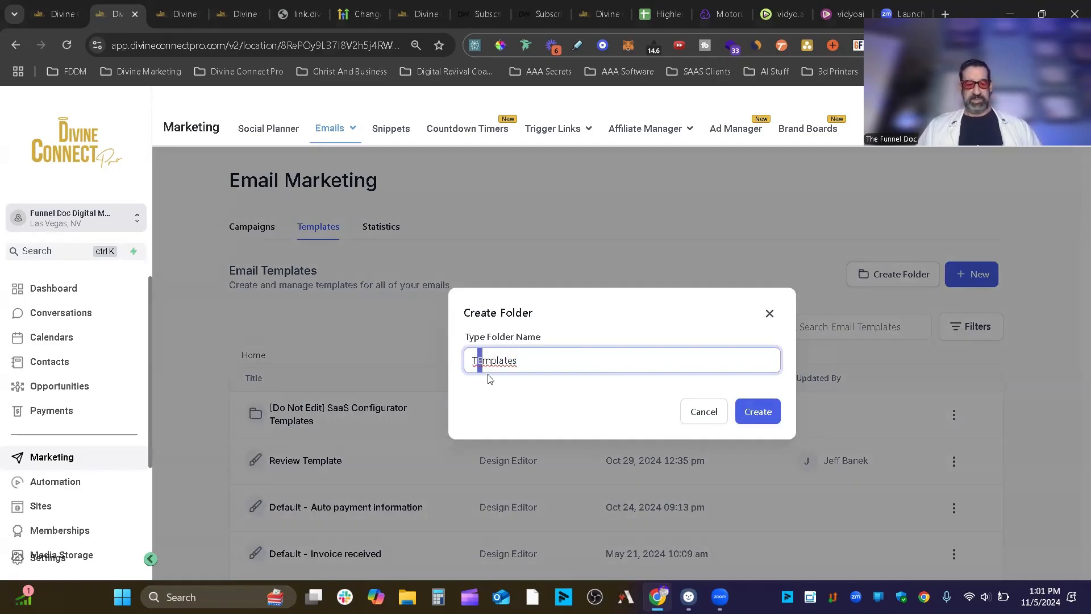
type("e")
left_click(766, 419)
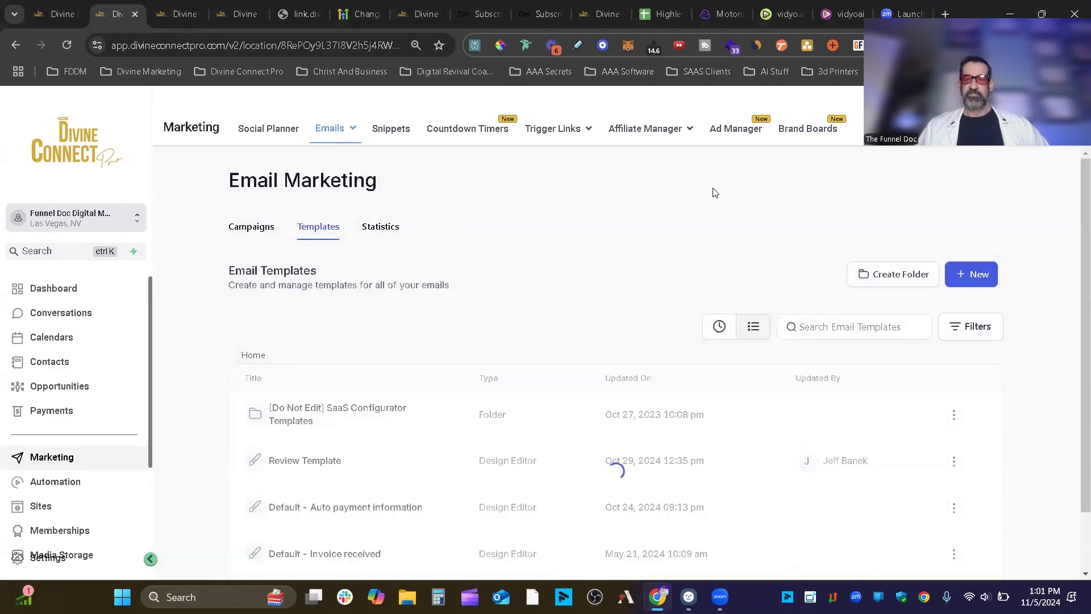
left_click(287, 414)
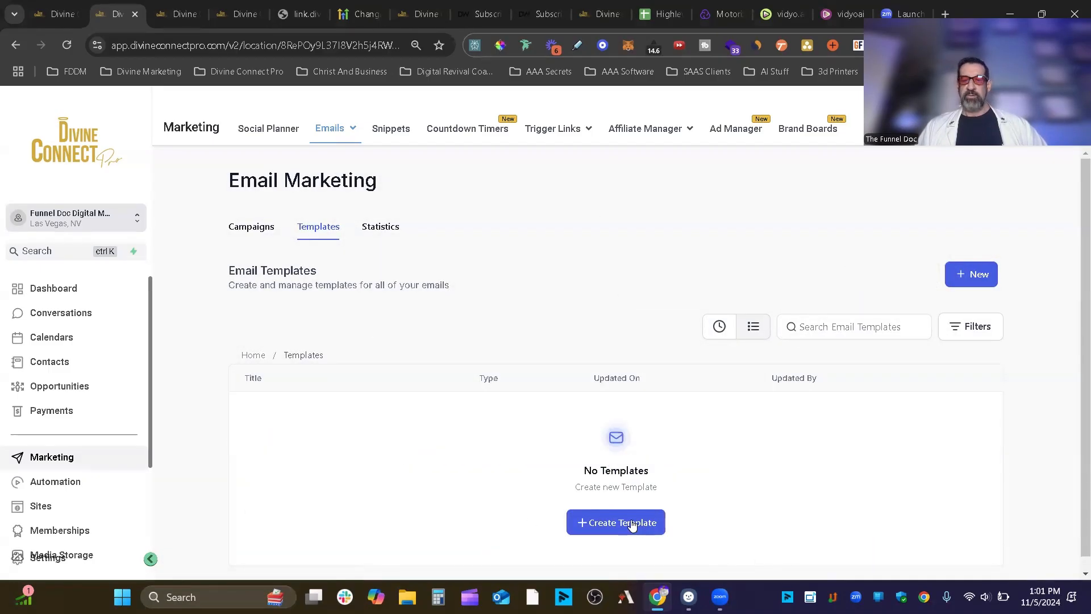
left_click(612, 527)
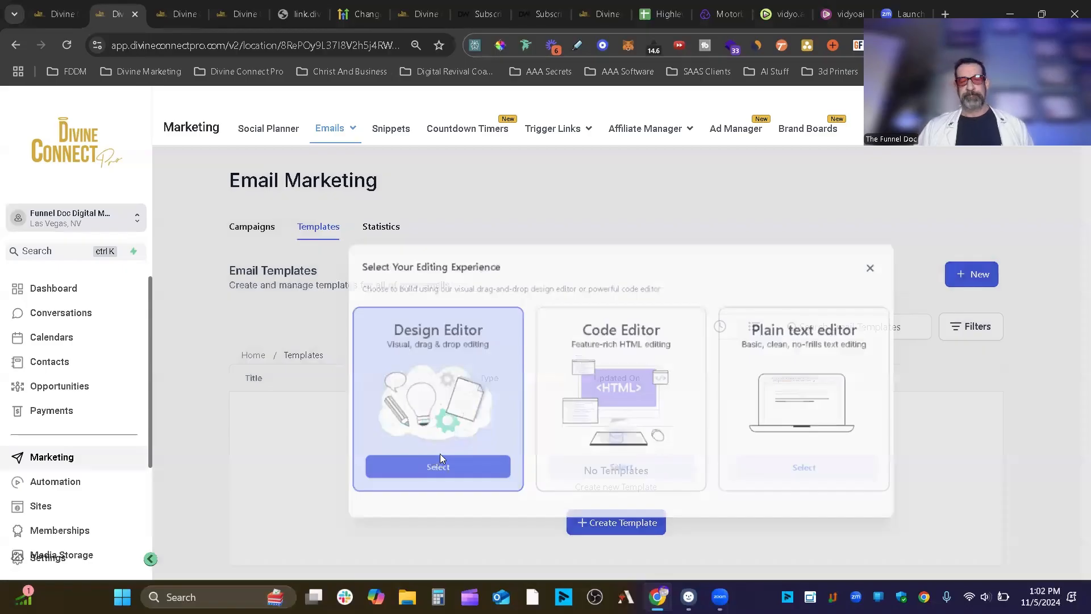
- Choose the Design Editor and rename the new template to 'YouTube Template'
left_click(437, 458)
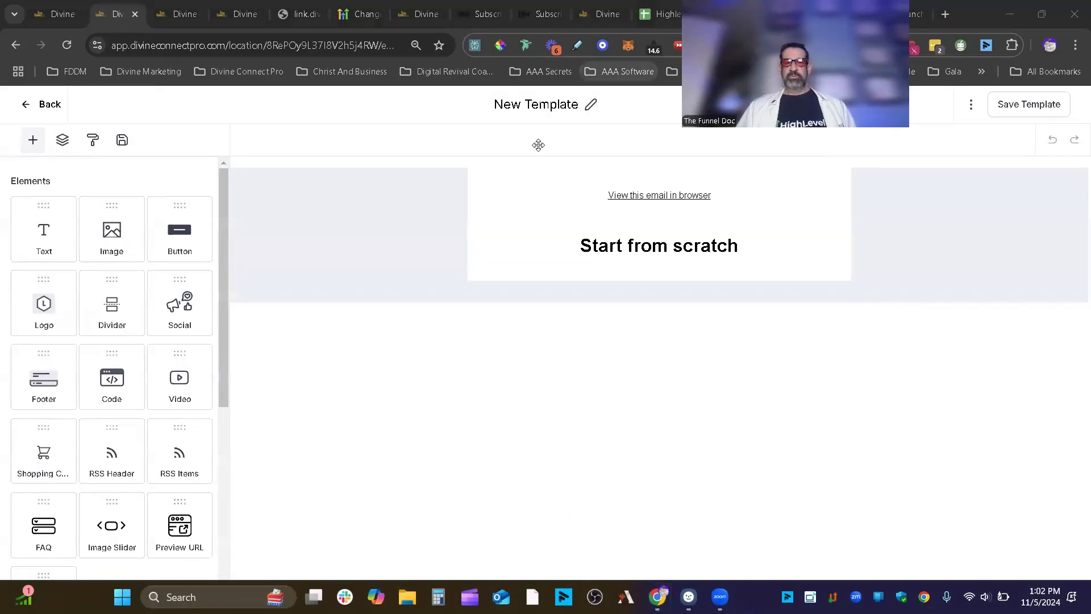
left_click(557, 105)
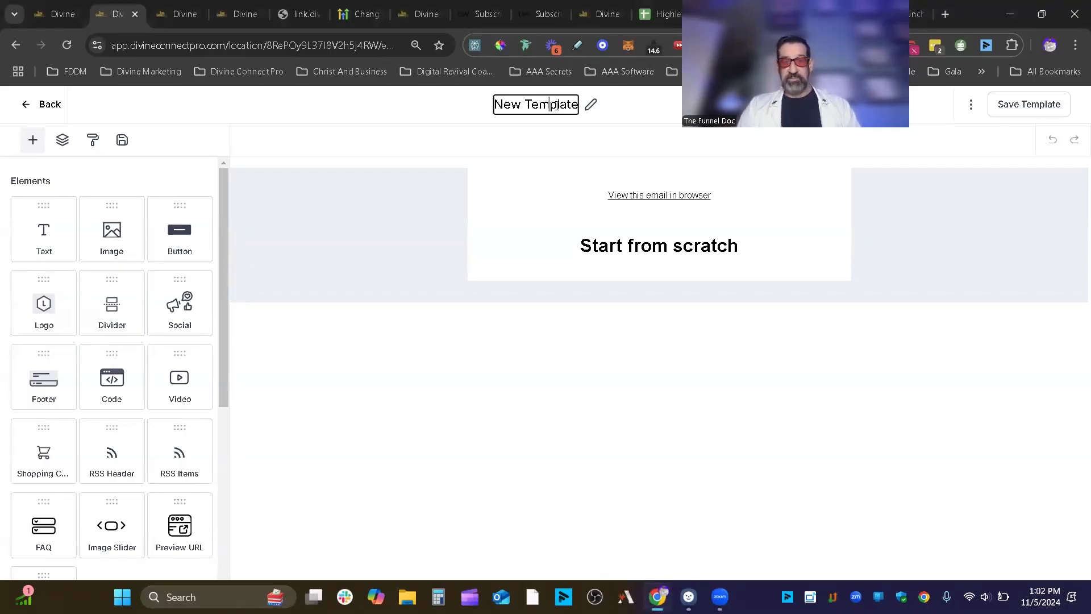
triple_click(557, 106)
type("Y")
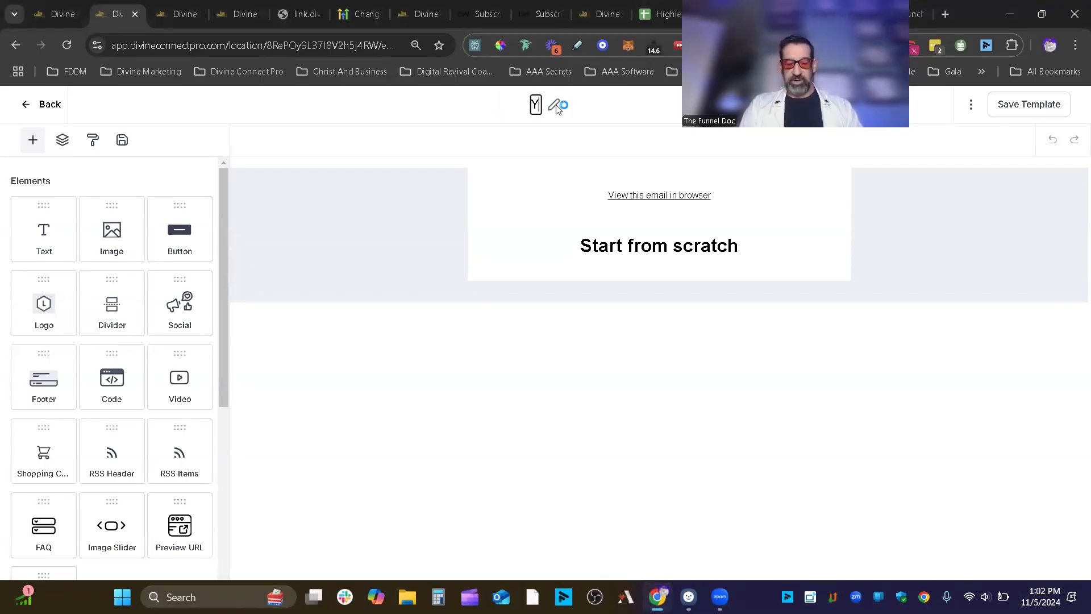
key("ctrl+s")
type("tube")
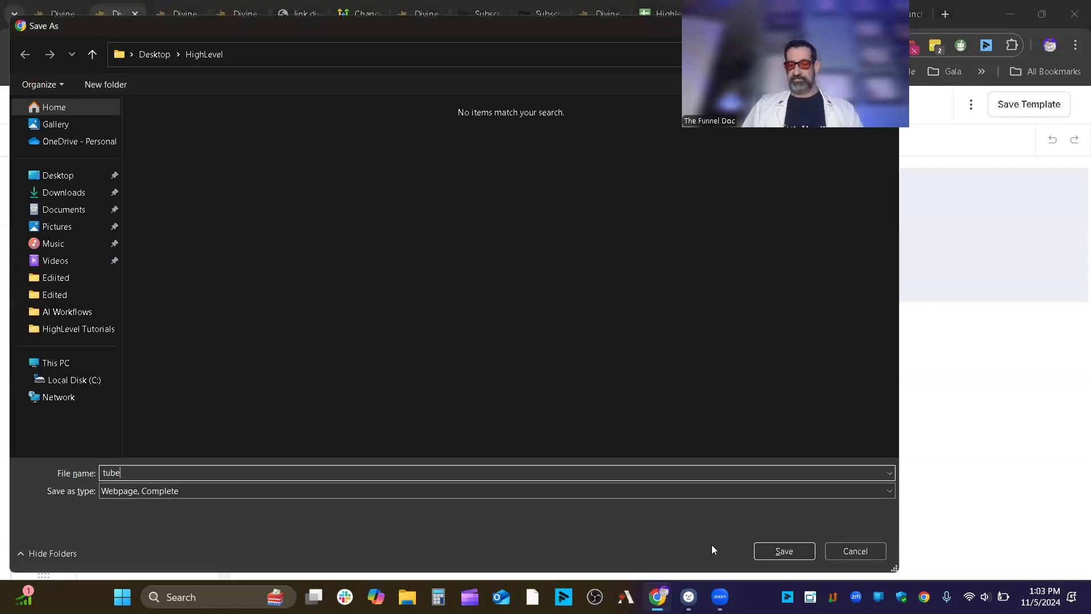
left_click(854, 548)
type("ou")
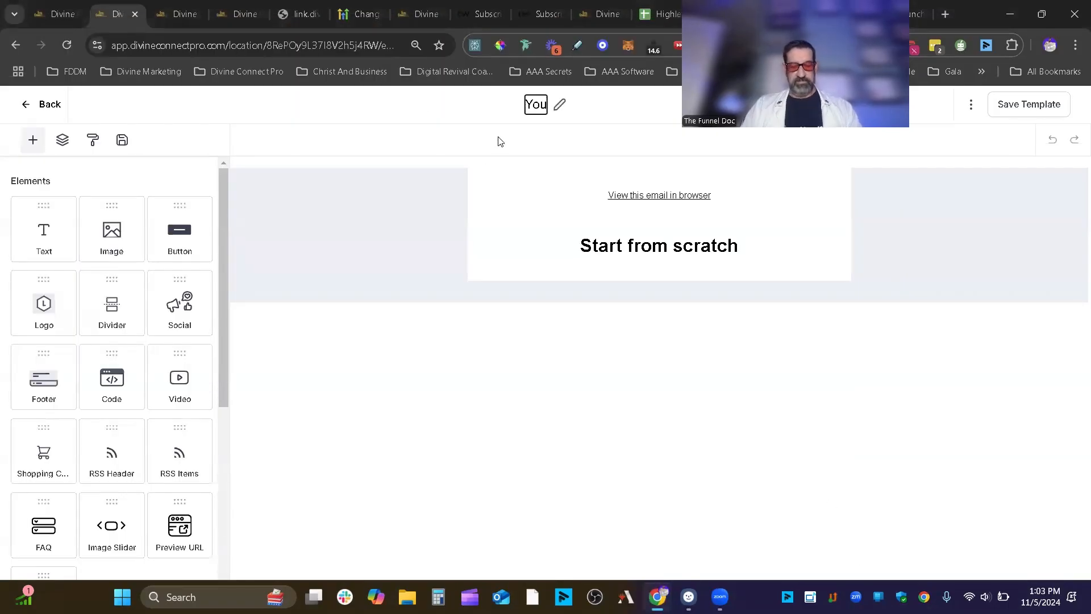
type("Tube Te")
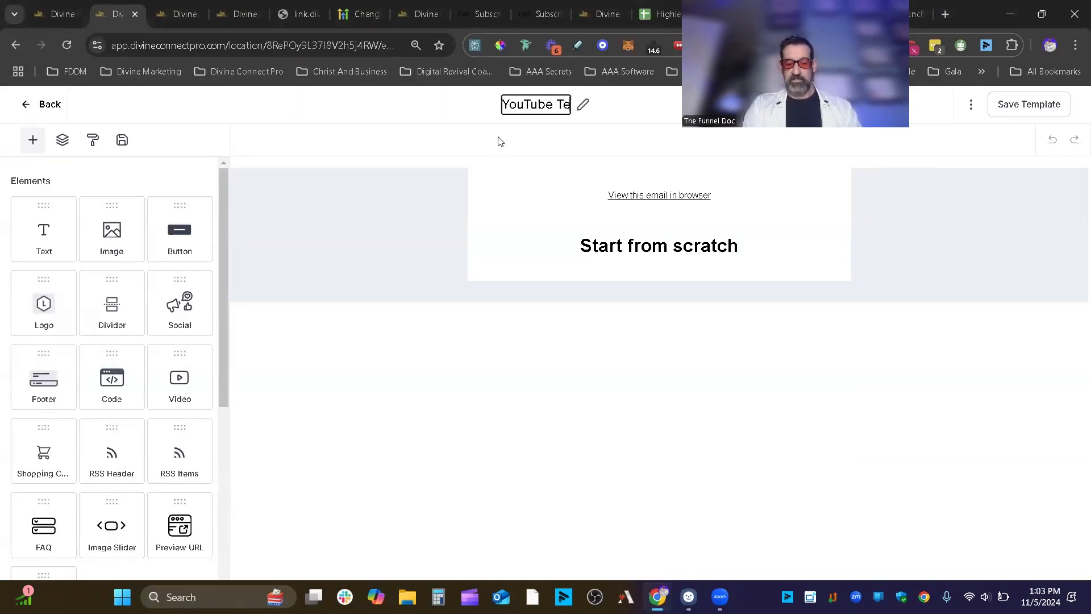
type("mplate")
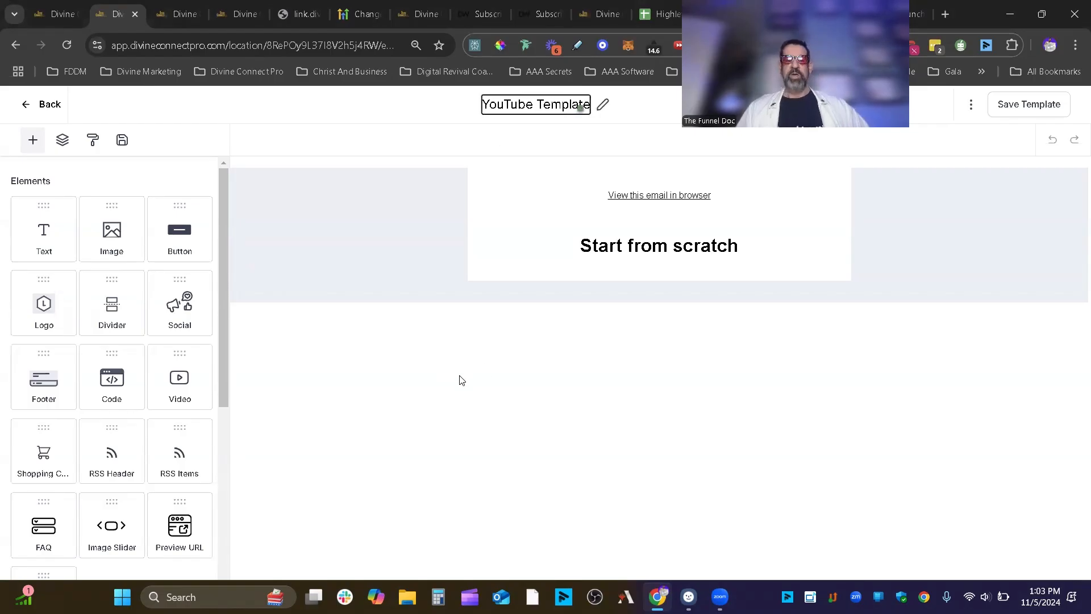
left_click(463, 376)
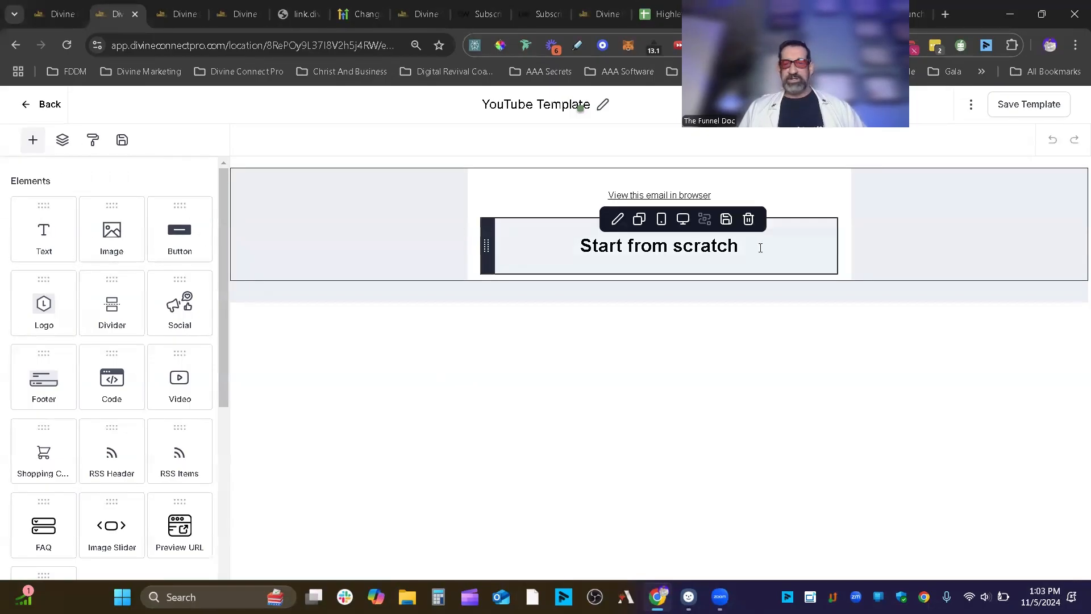
- Drop a Text block below 'Start from scratch' and browse its custom-value and AI menus
left_click_drag(51, 240, 706, 284)
left_click(713, 324)
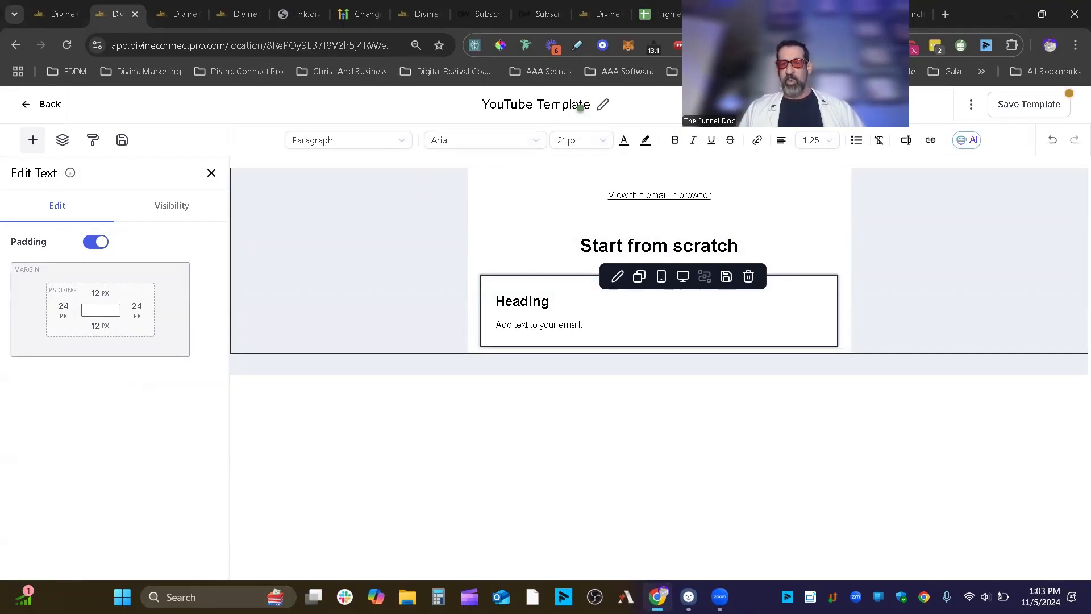
left_click_drag(340, 127, 348, 127)
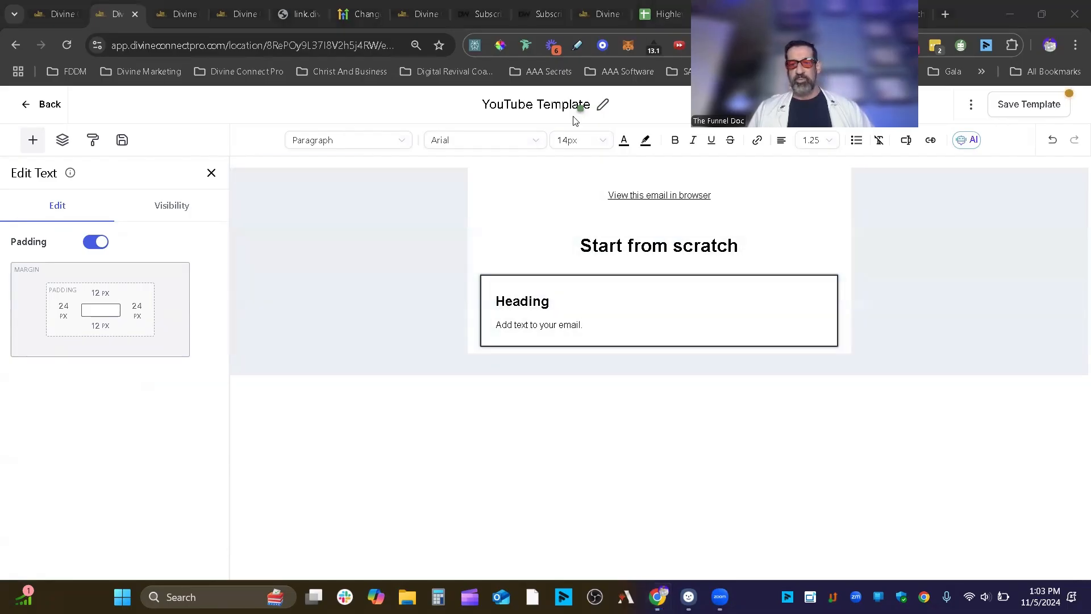
left_click(908, 143)
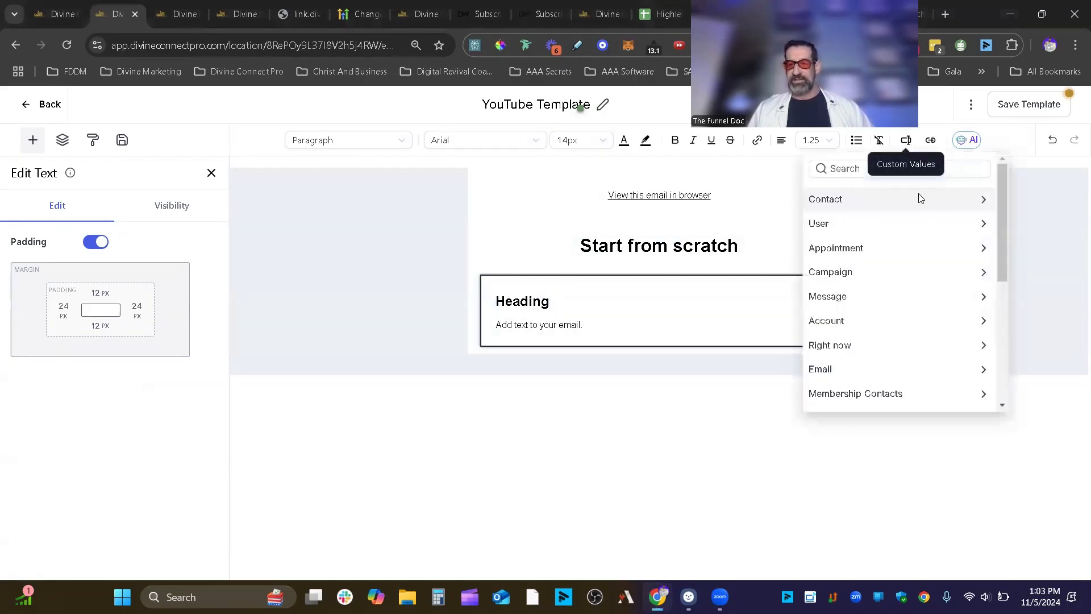
left_click(968, 141)
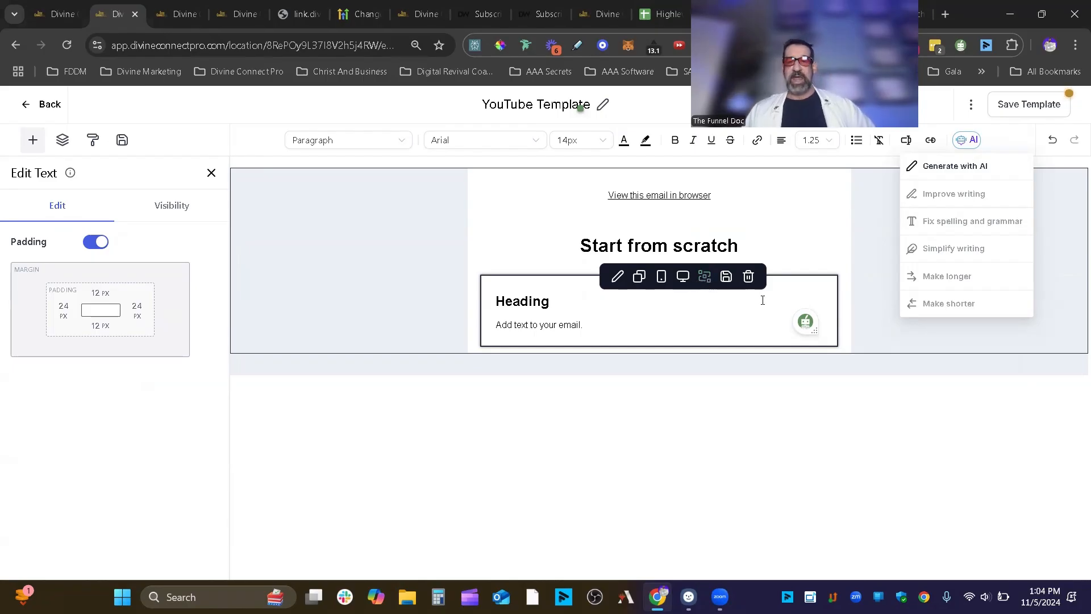
- Add a visibility condition to the text block: custom field City, condition Is
left_click(706, 278)
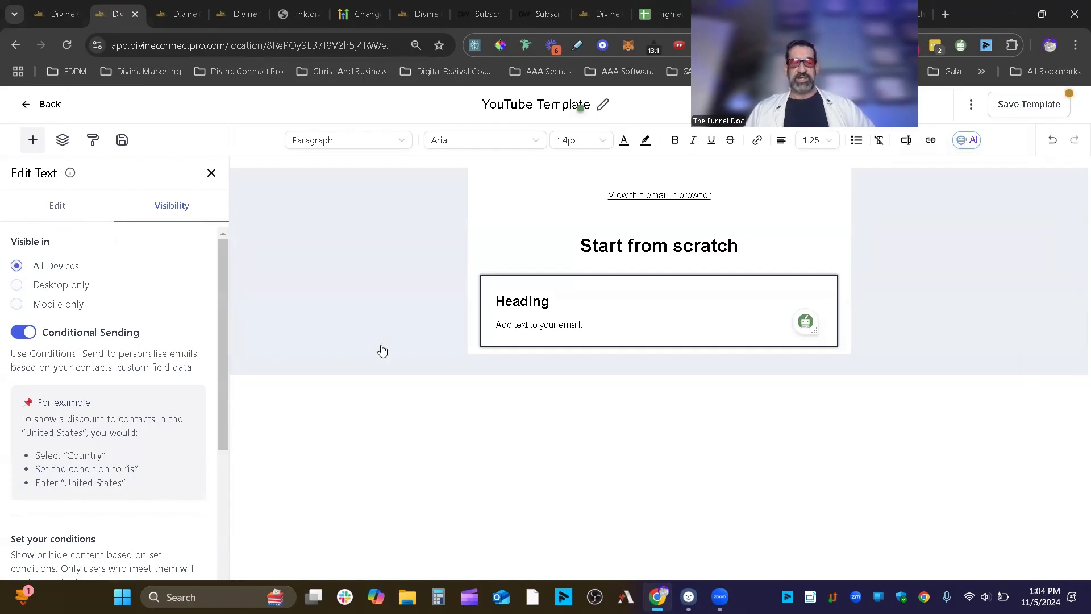
mouse_move(735, 294)
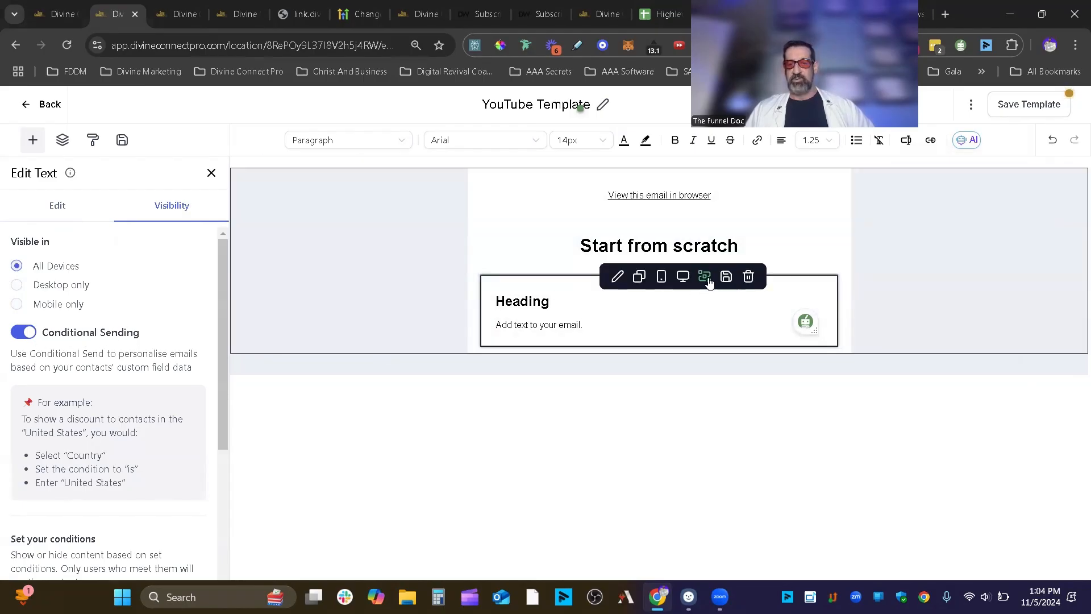
scroll(125, 293, "down", 4)
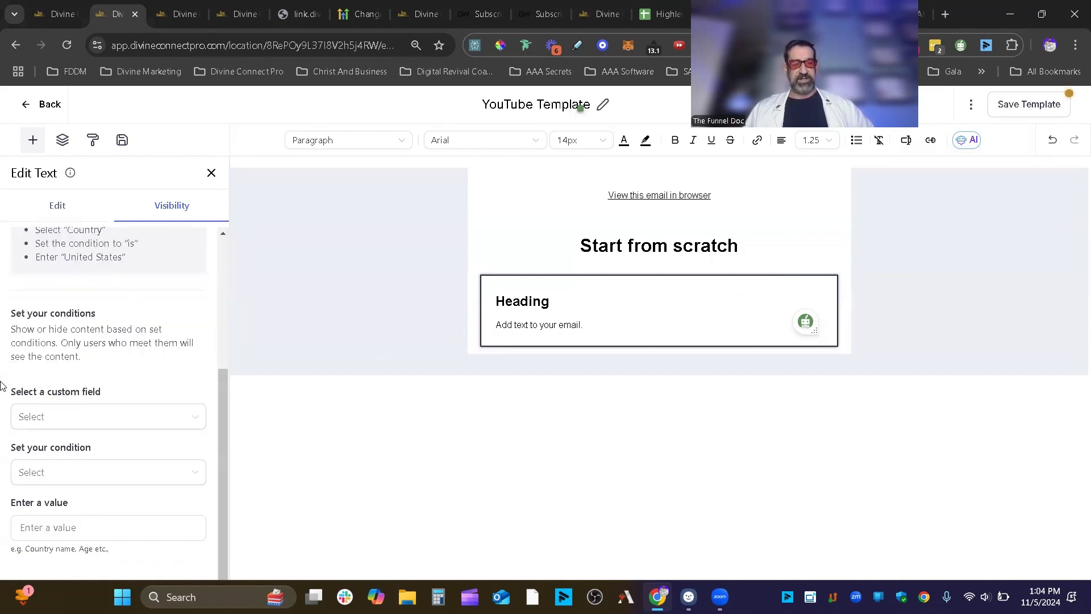
left_click(68, 421)
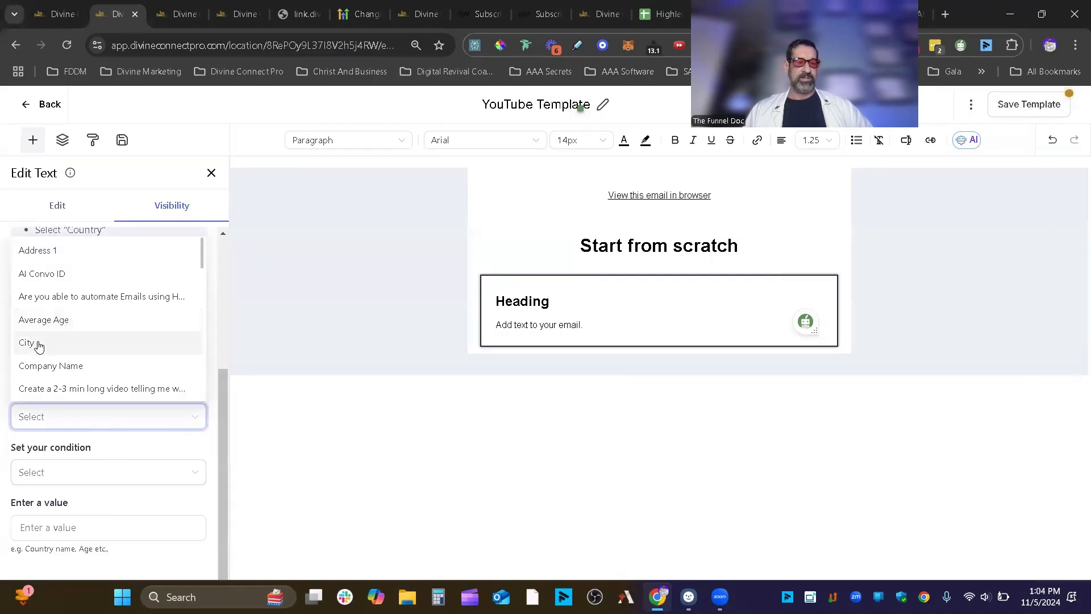
left_click(38, 345)
left_click(95, 476)
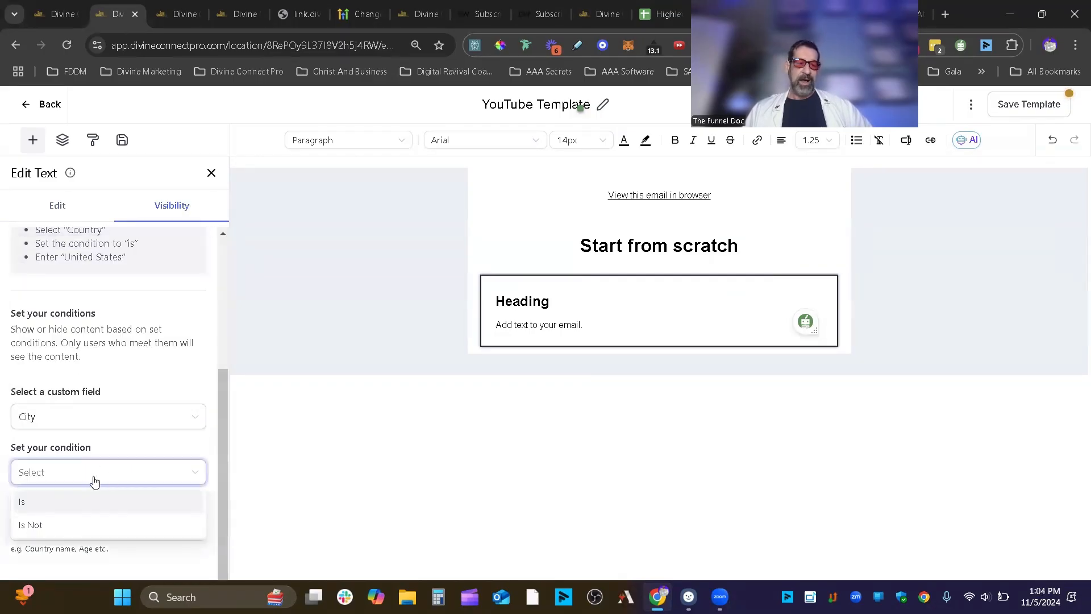
left_click(110, 506)
left_click(100, 527)
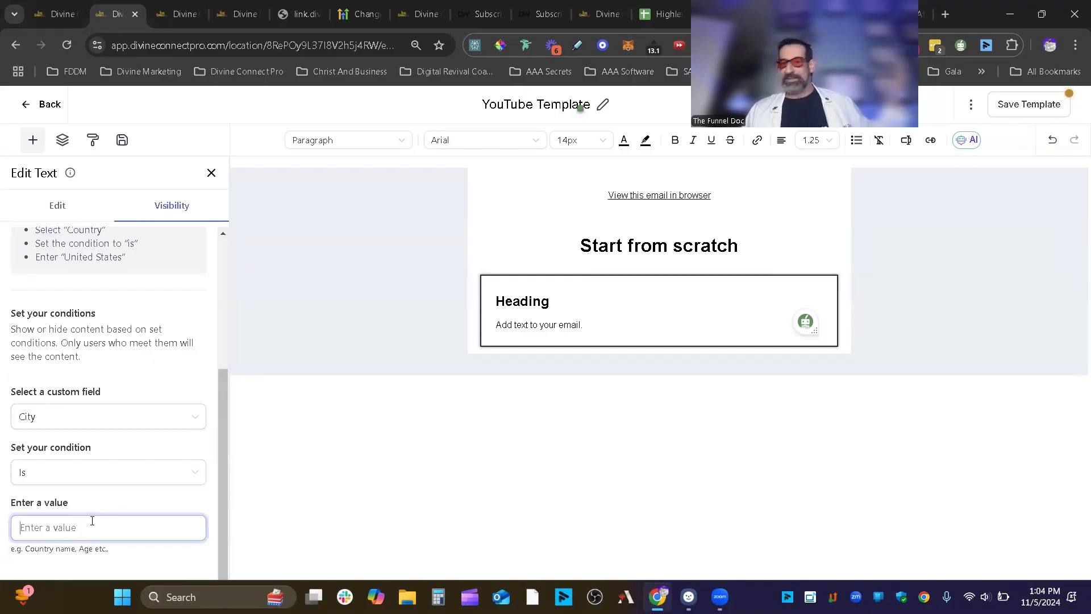
- Scroll through the custom field list several times looking for a different field
left_click(94, 416)
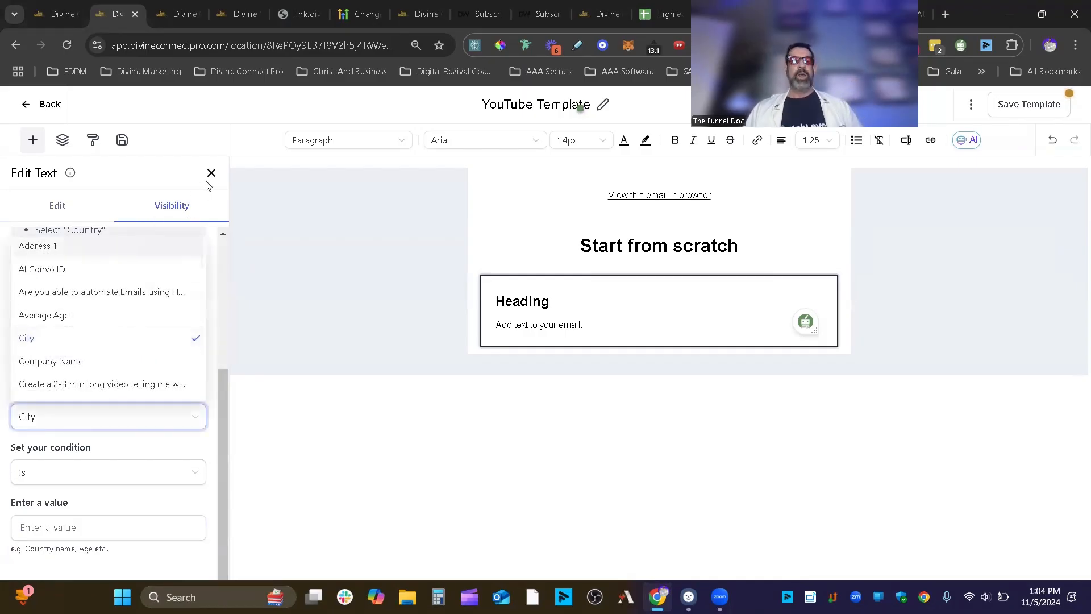
scroll(105, 350, "down", 1)
scroll(108, 351, "up", 1)
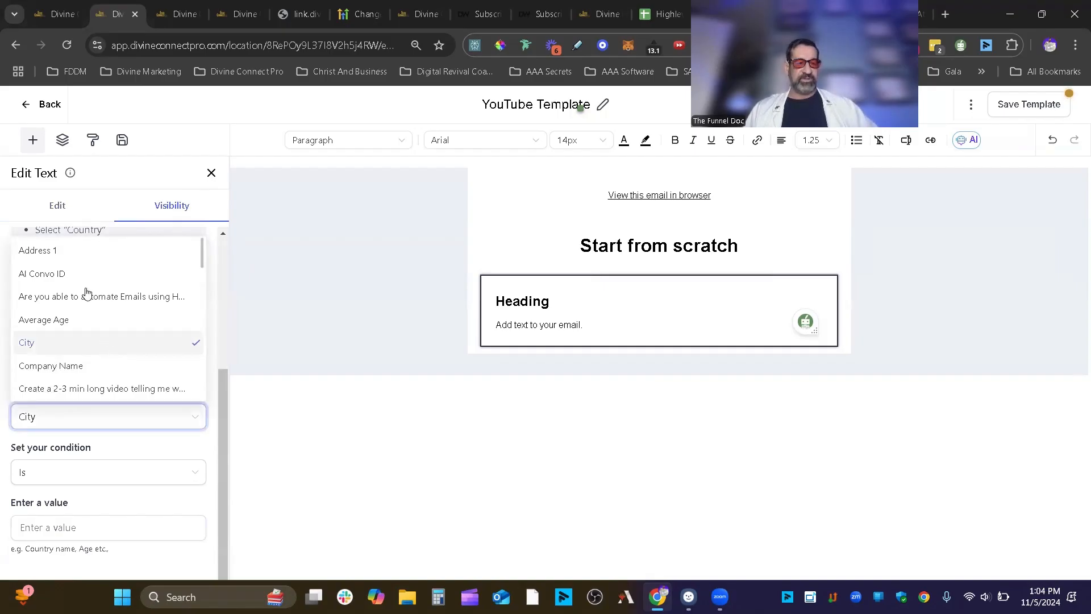
scroll(86, 287, "down", 1)
scroll(85, 287, "down", 1)
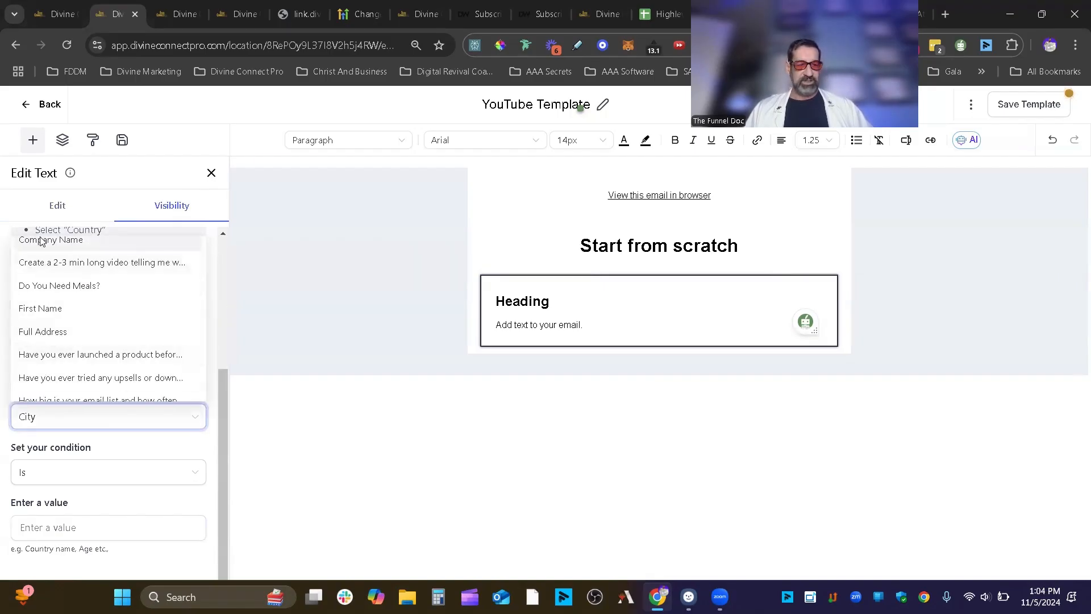
left_click(199, 445)
left_click(196, 418)
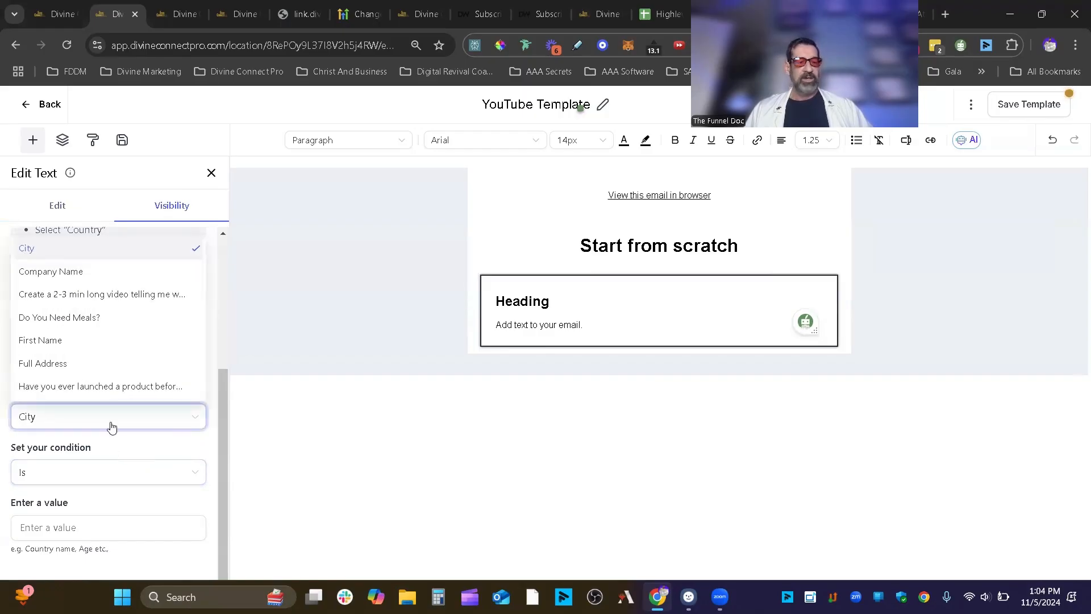
scroll(123, 377, "down", 6)
scroll(131, 386, "up", 5)
left_click(303, 455)
left_click_drag(101, 392, 47, 391)
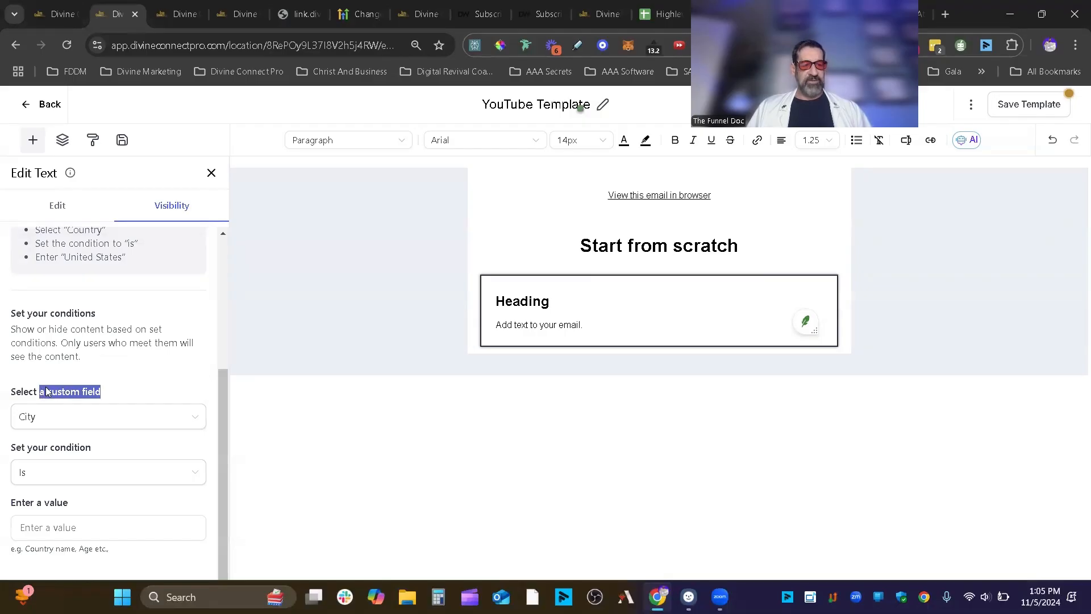
left_click_drag(96, 315, 10, 310)
left_click_drag(102, 392, 49, 391)
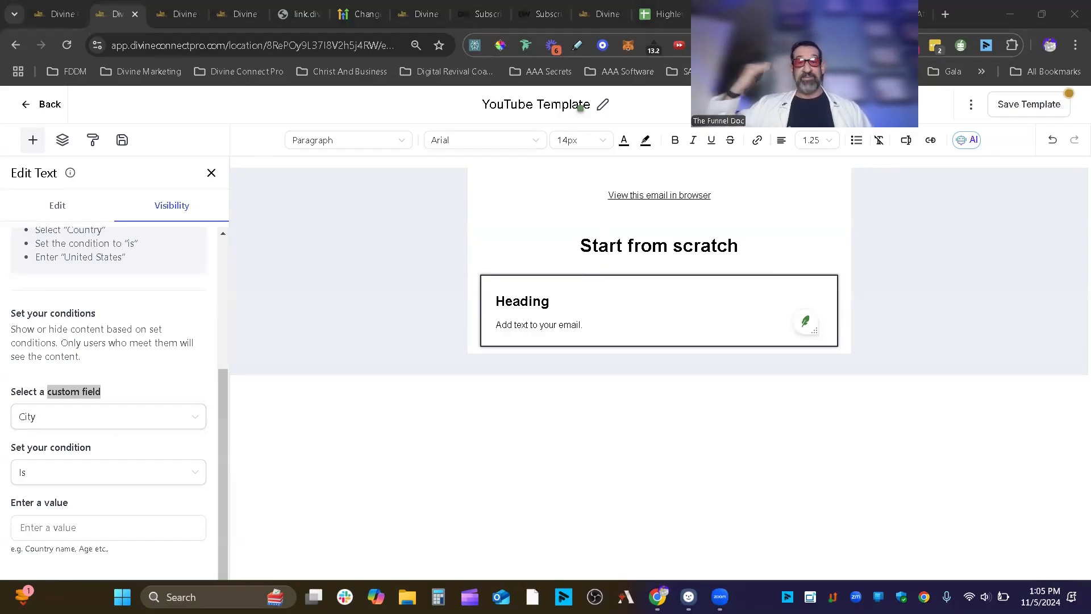
- Change the condition's custom field from City to State
left_click(77, 418)
scroll(92, 322, "down", 3)
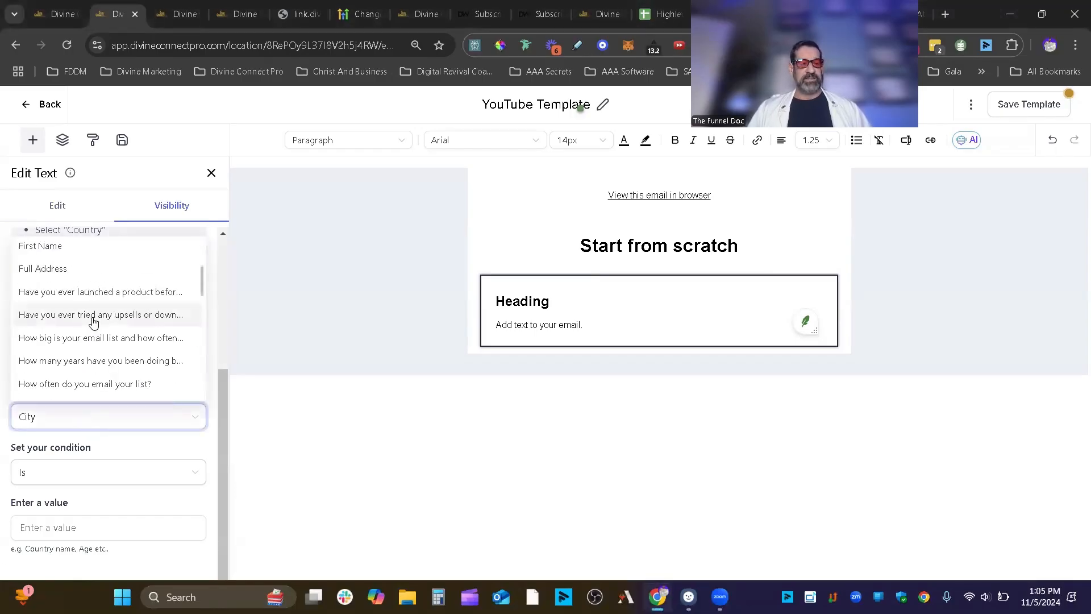
scroll(100, 330, "down", 10)
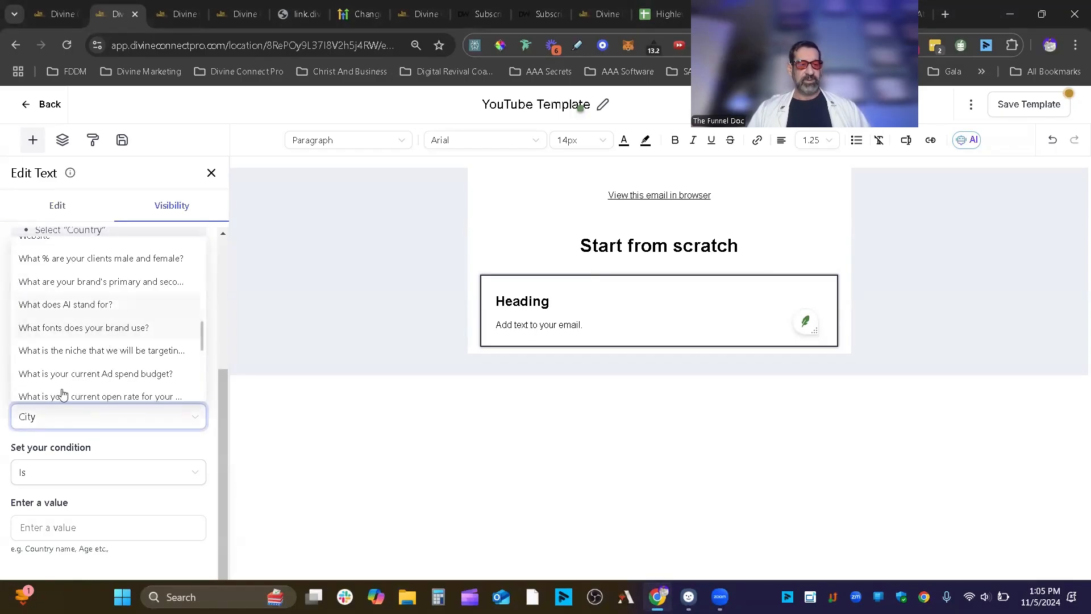
scroll(80, 377, "down", 5)
scroll(82, 376, "up", 3)
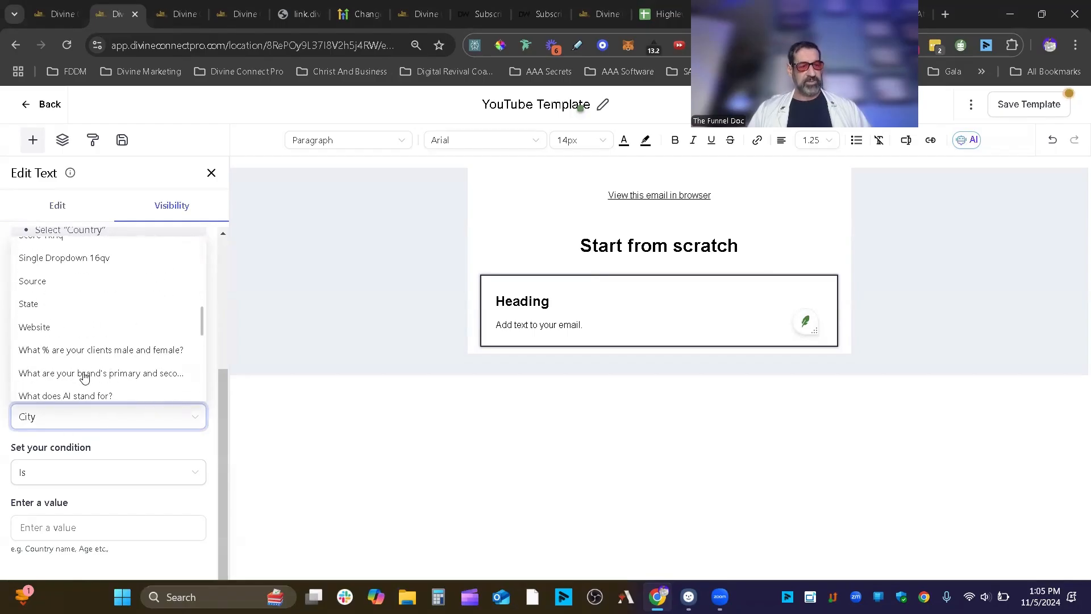
left_click(111, 306)
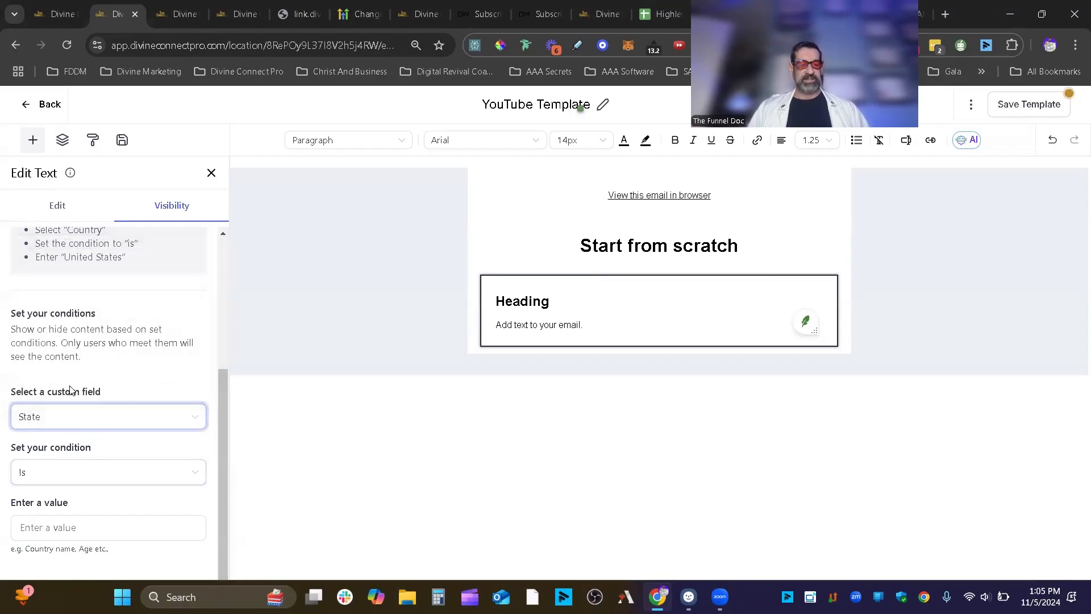
left_click(58, 526)
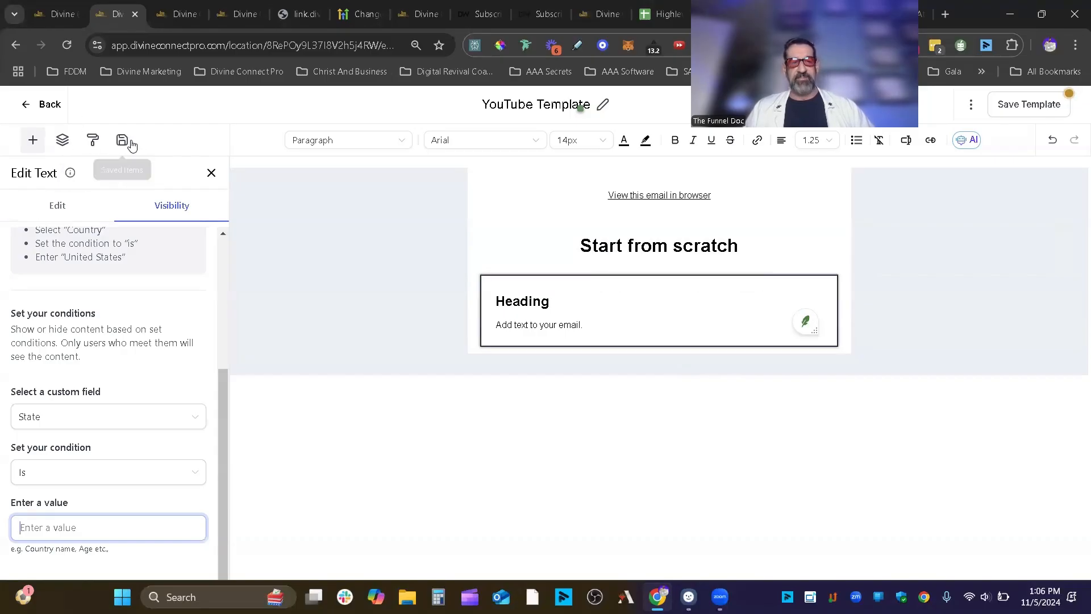
mouse_move(588, 282)
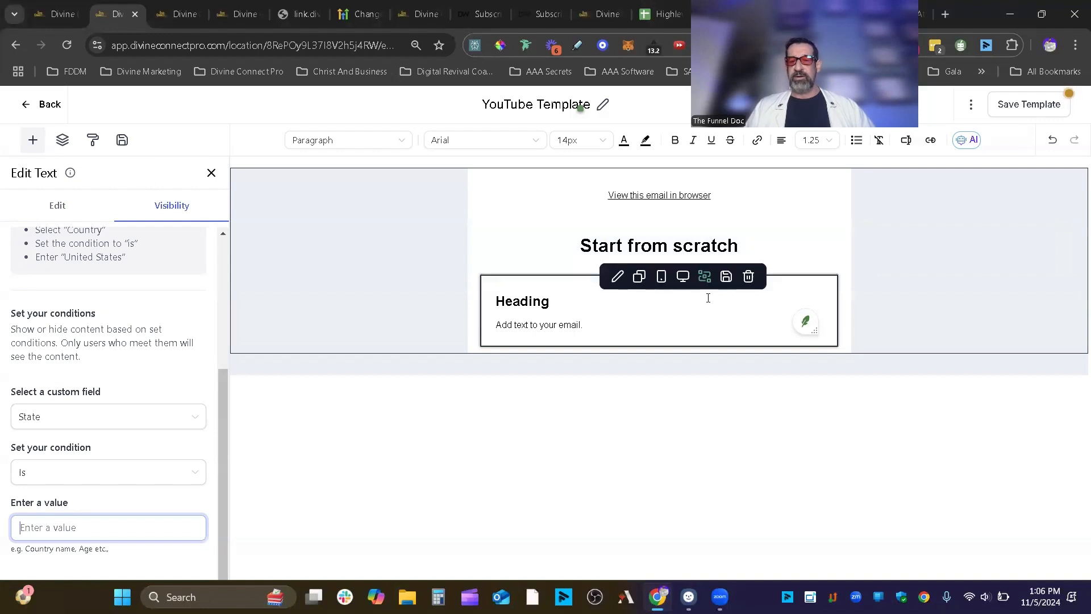
- Delete the Heading and 'Start from scratch' blocks, leaving the browser link
left_click(748, 278)
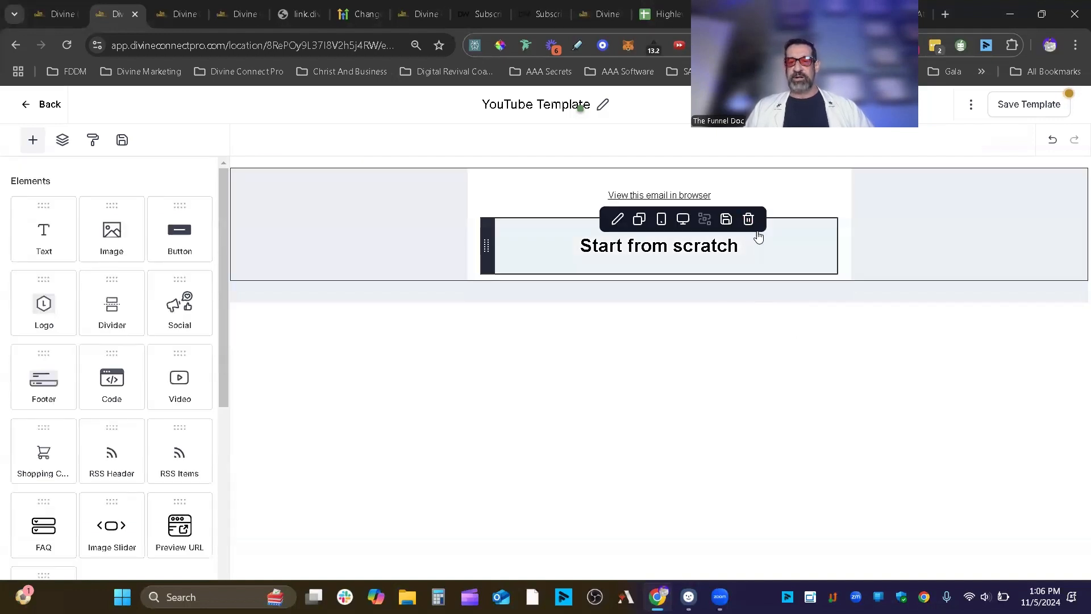
left_click(750, 219)
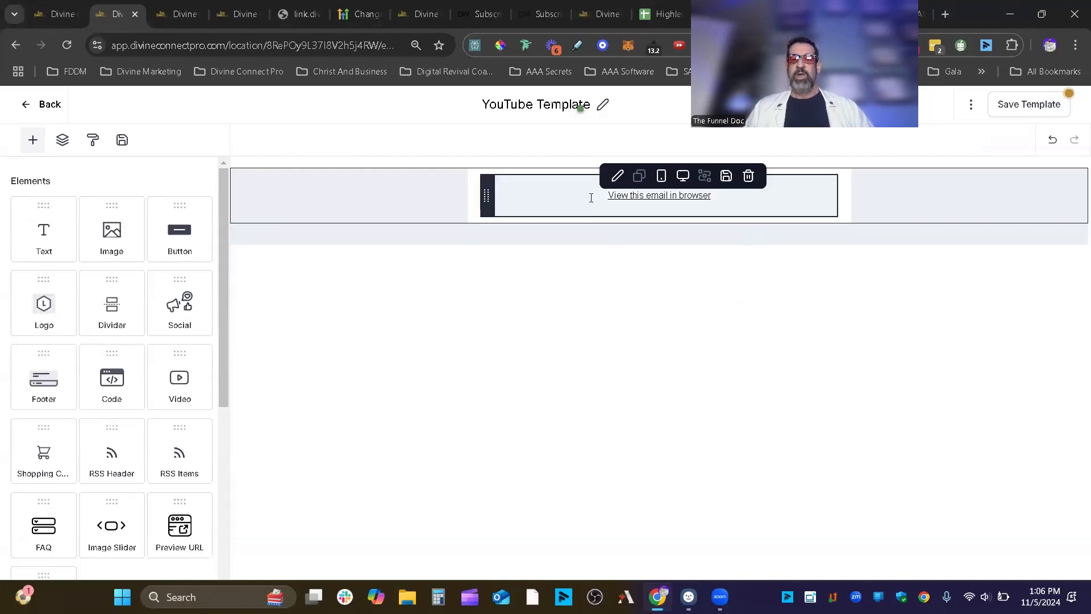
mouse_move(637, 208)
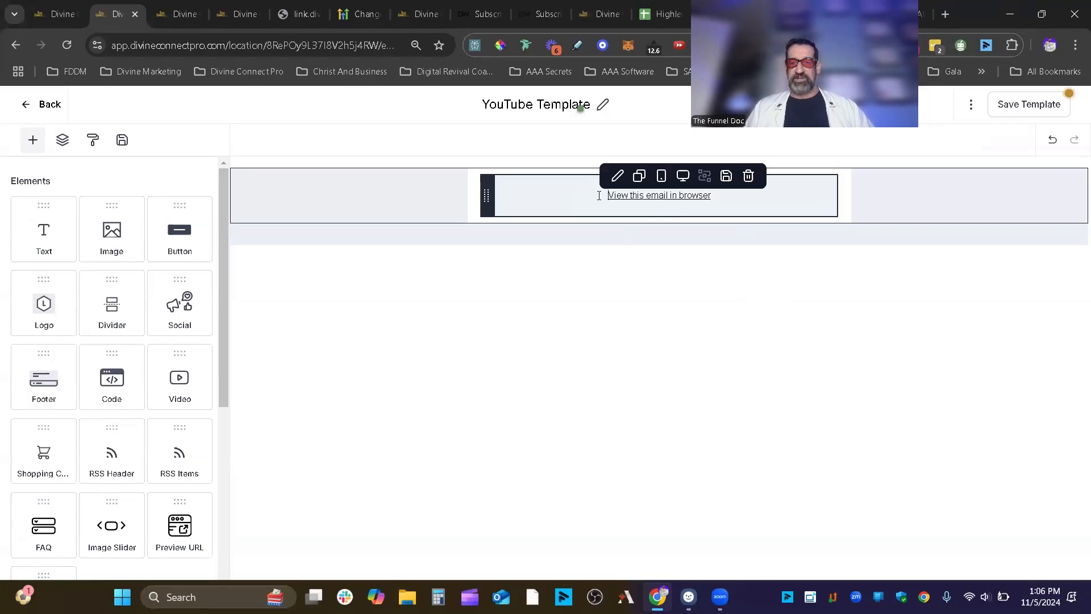
left_click_drag(599, 195, 813, 202)
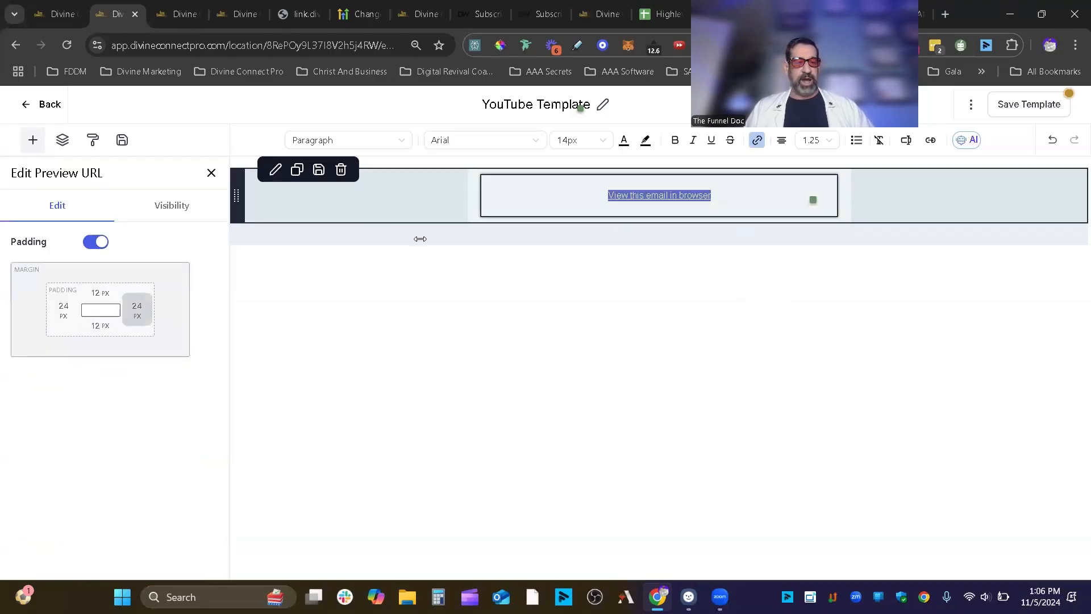
- Add and remove a duplicate browser-link block, then place an image block at the top
left_click(33, 140)
scroll(177, 261, "down", 5)
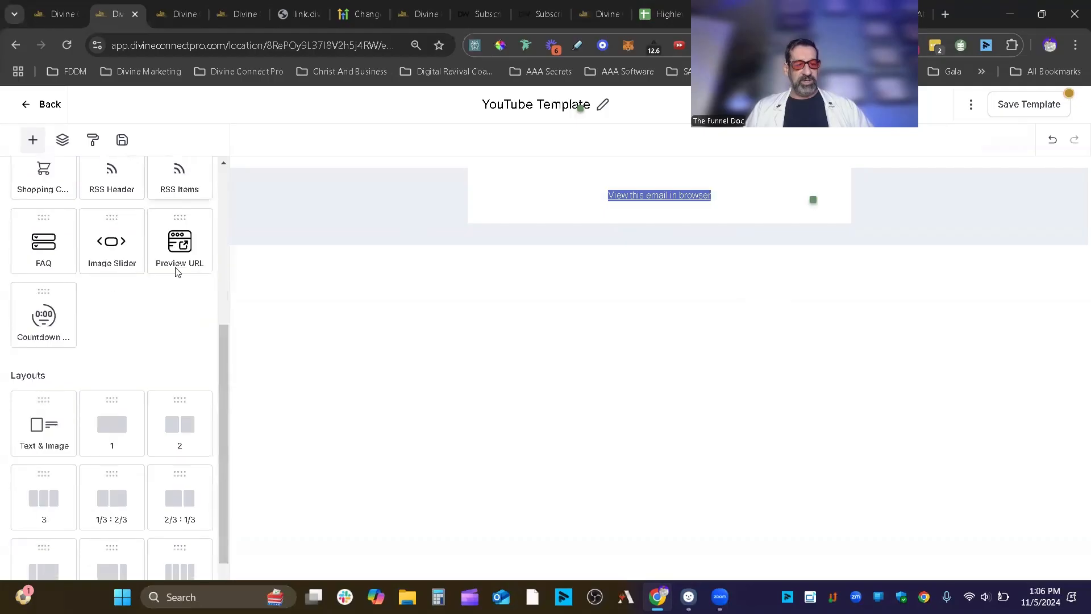
scroll(177, 273, "up", 1)
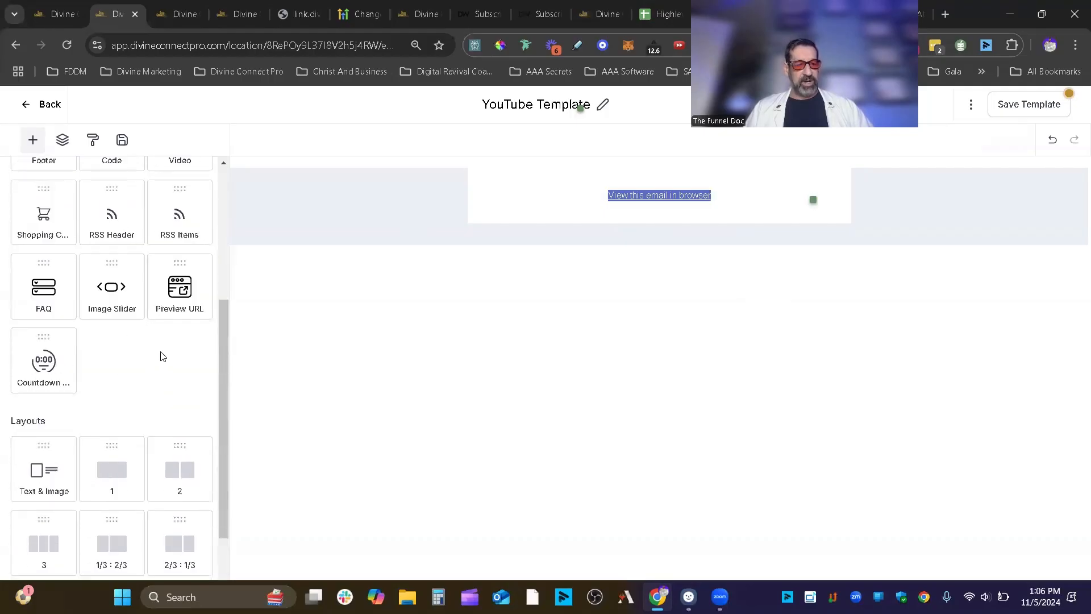
scroll(161, 356, "up", 1)
left_click_drag(179, 357, 648, 224)
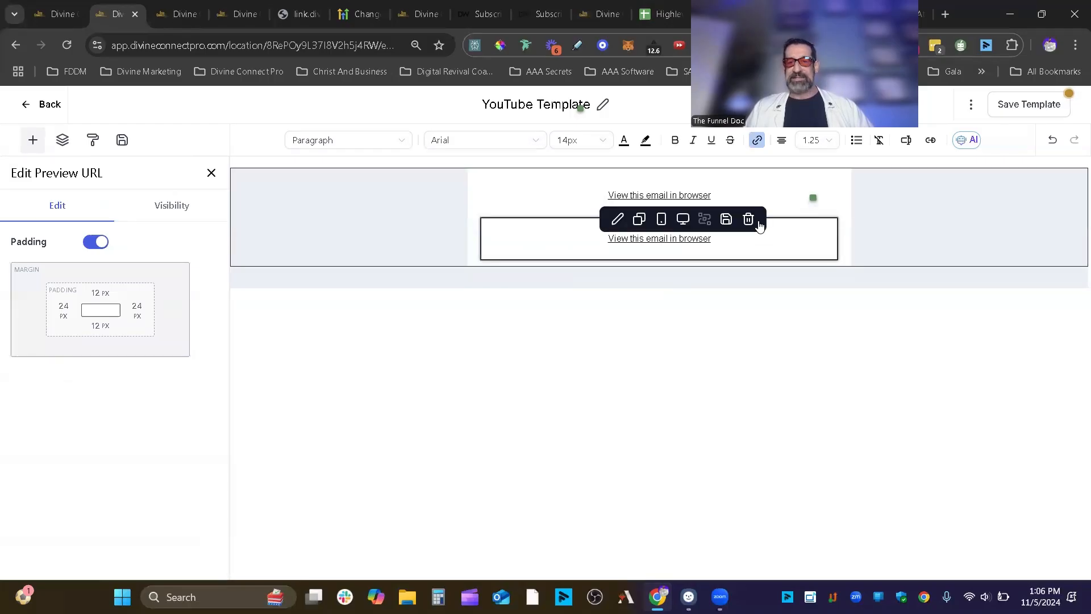
left_click(748, 220)
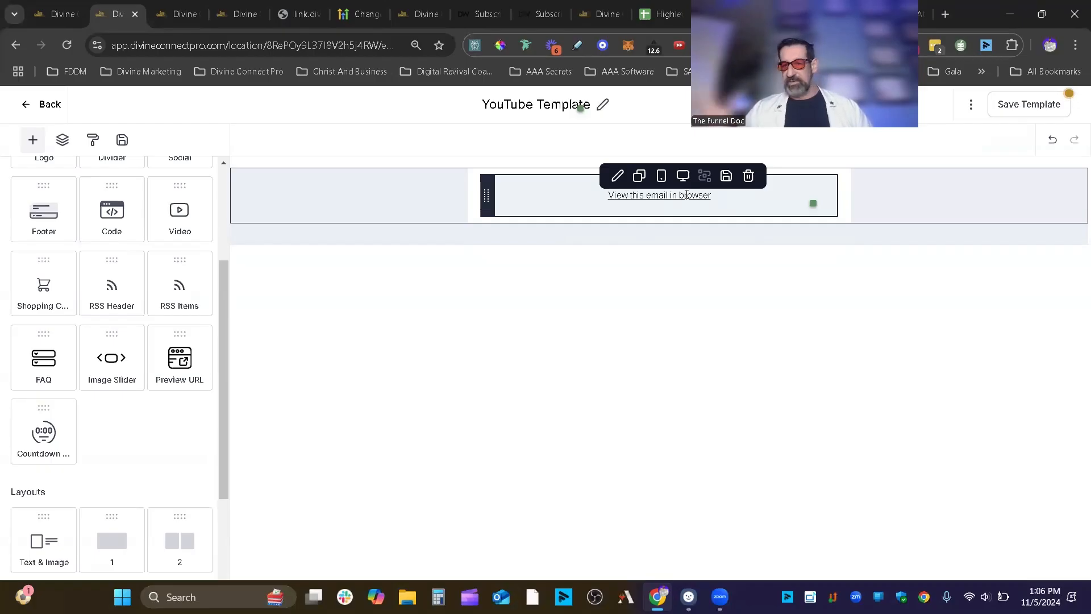
scroll(79, 279, "up", 3)
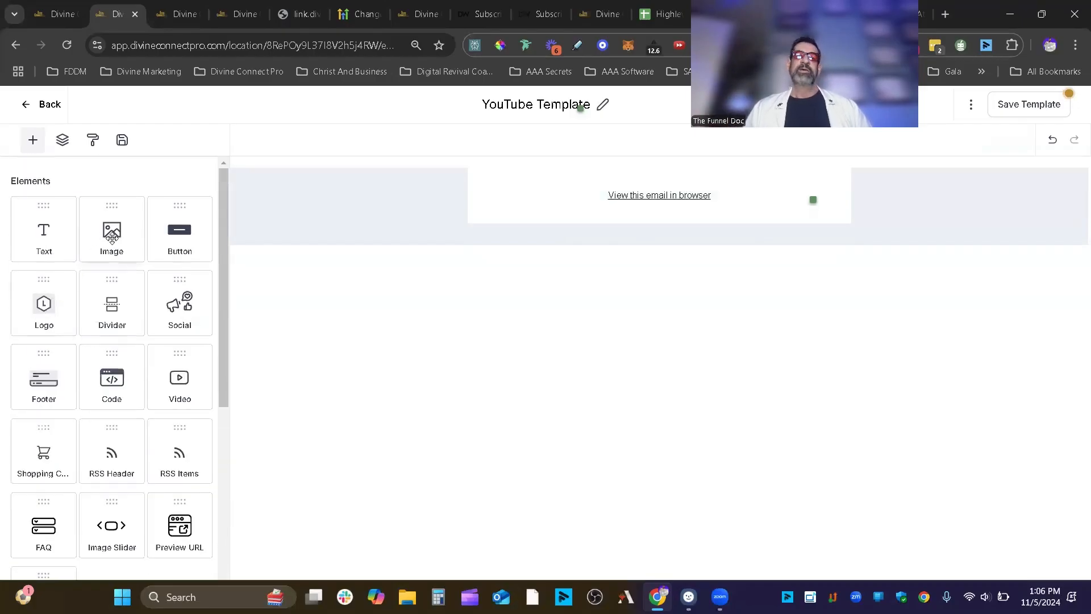
left_click_drag(112, 236, 674, 167)
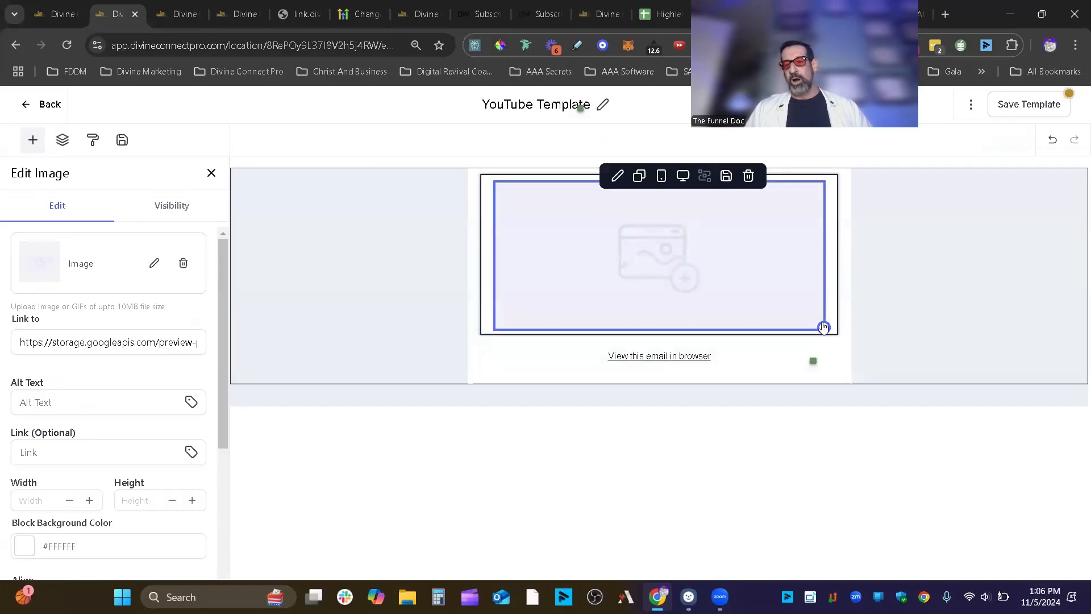
- Shrink the image block and fill it with the AI Quiz 101 image from the media library
left_click_drag(823, 326, 799, 307)
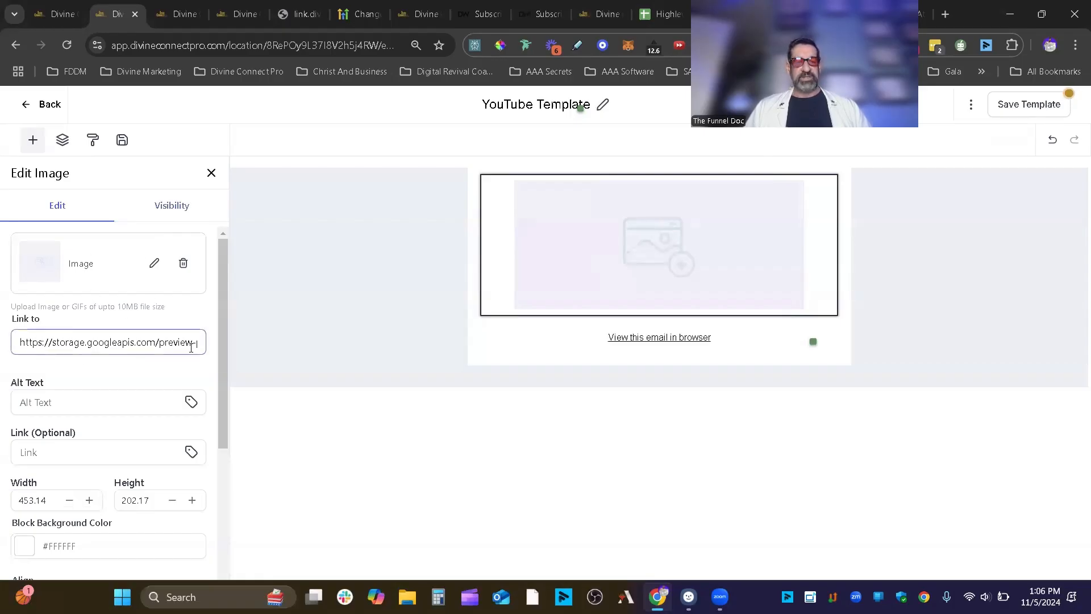
left_click(155, 264)
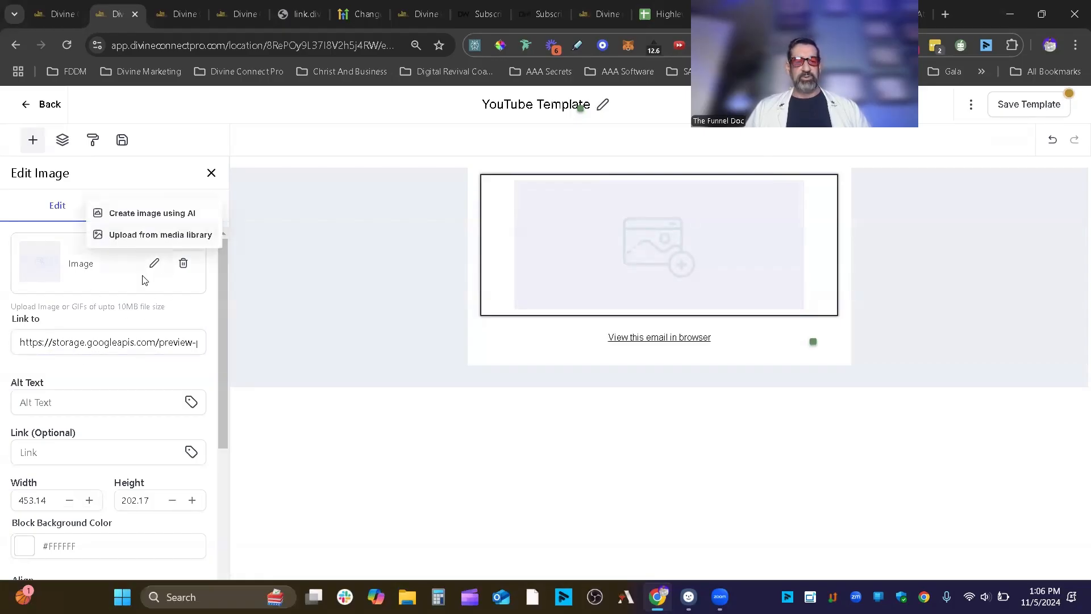
left_click(154, 241)
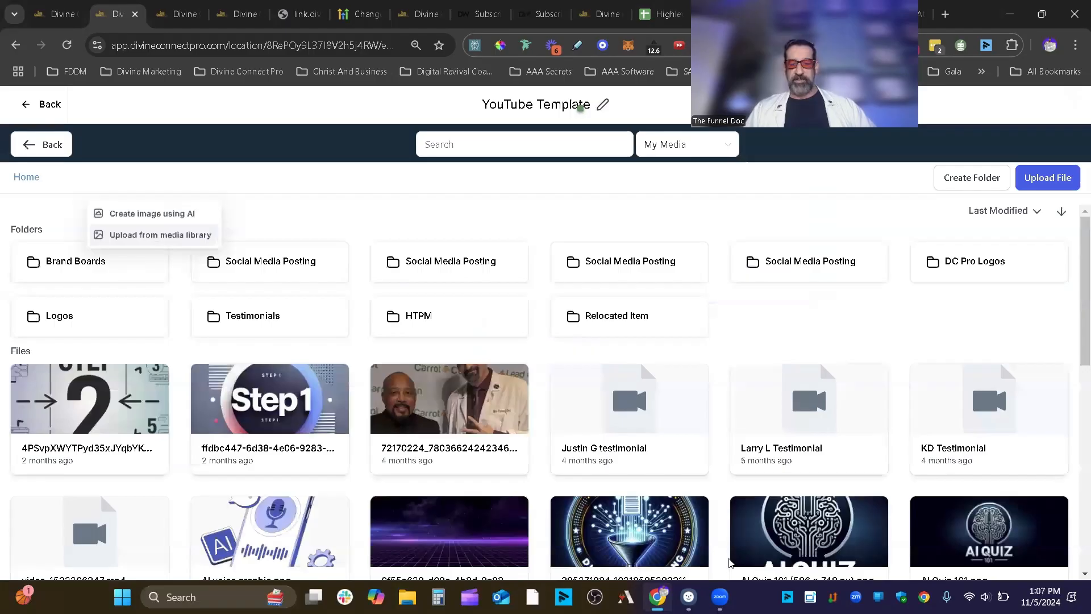
left_click(873, 529)
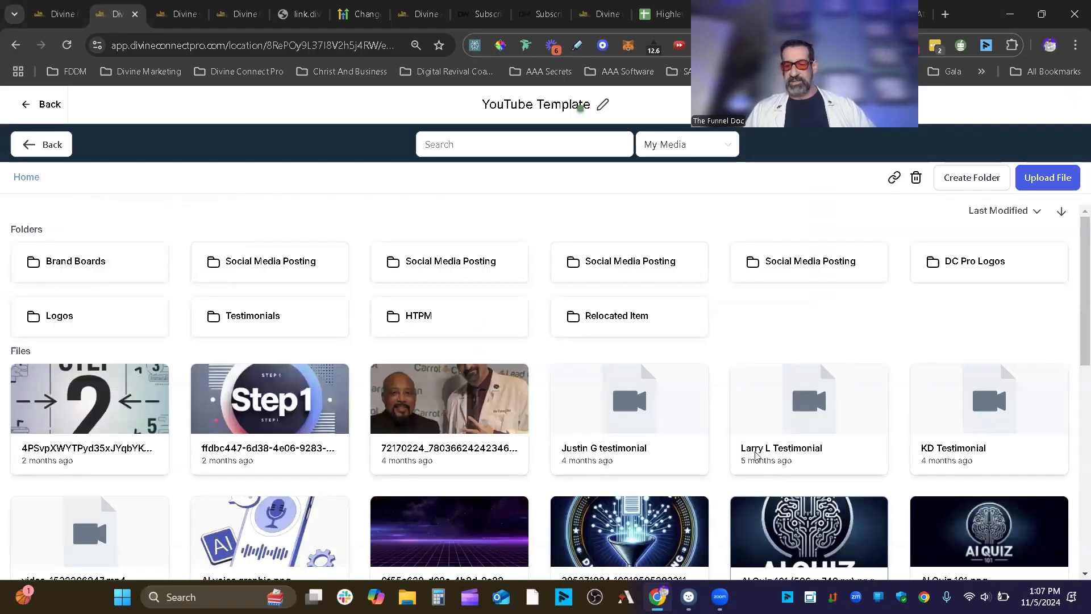
left_click(1030, 545)
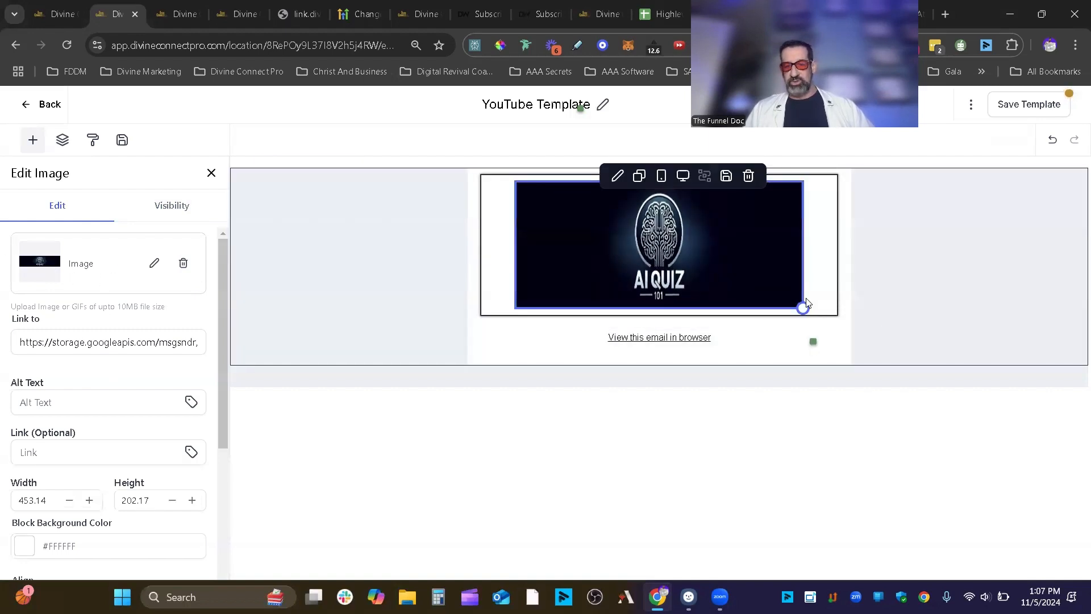
- Resize the header image to width 450 and height 107.42
left_click(803, 308)
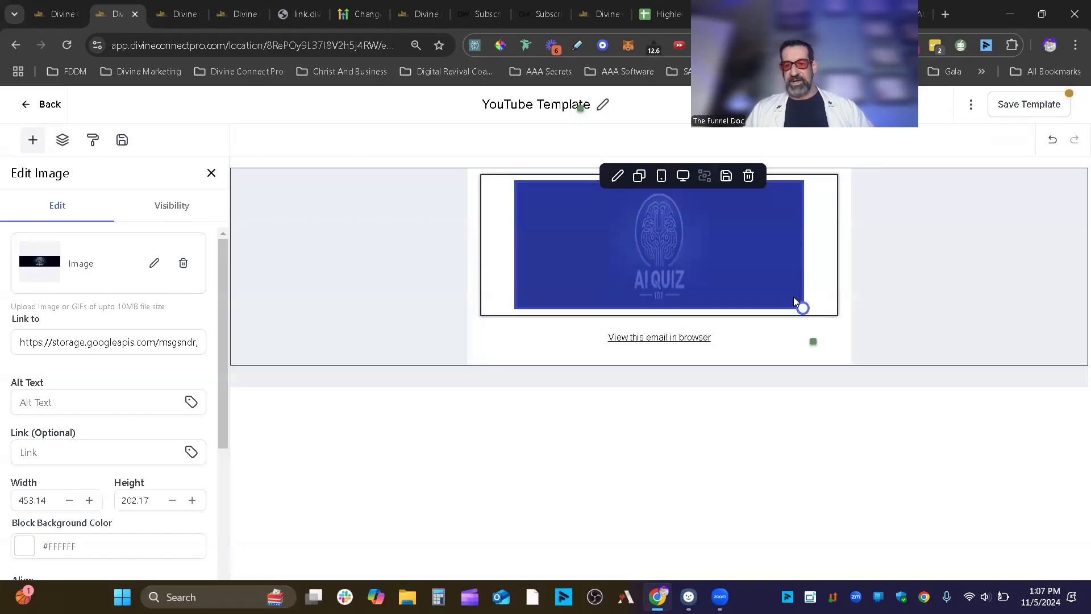
left_click_drag(803, 307, 787, 251)
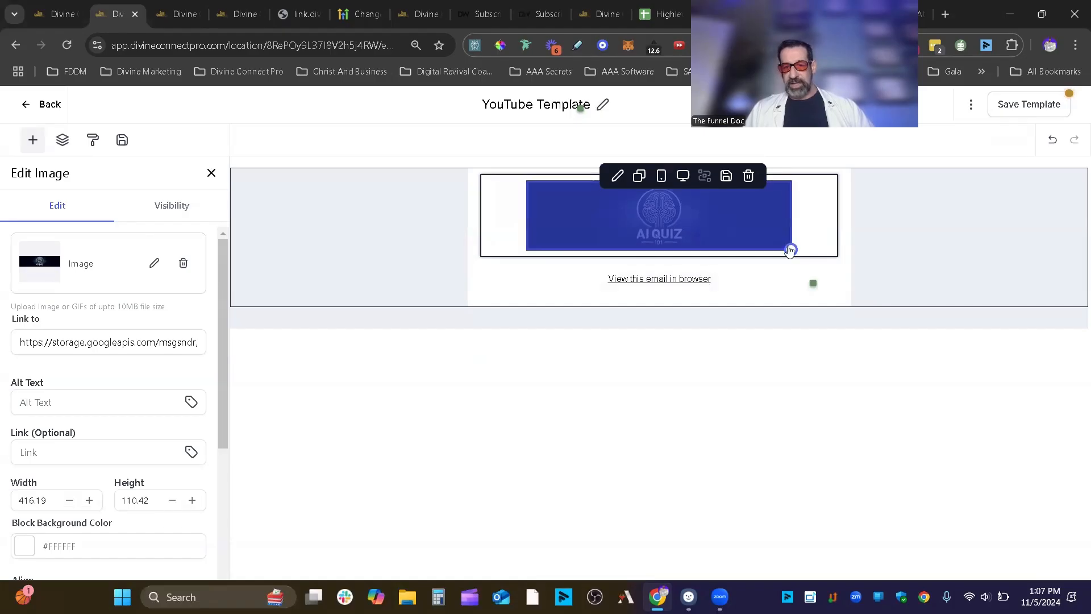
left_click_drag(789, 249, 839, 282)
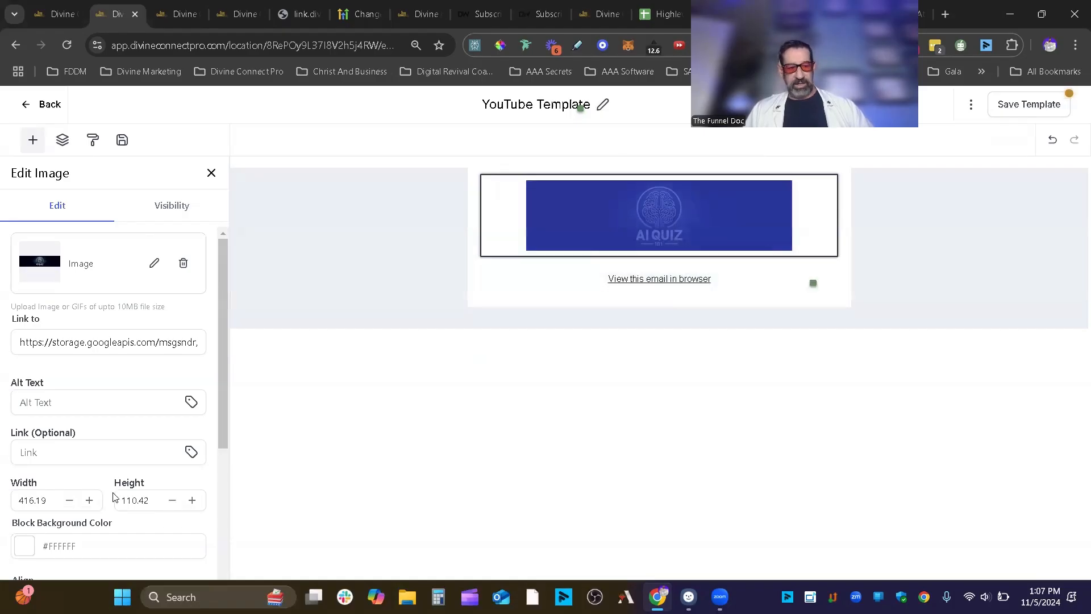
left_click(68, 505)
left_click(68, 506)
left_click(68, 506)
left_click(68, 506)
left_click(67, 506)
left_click(67, 506)
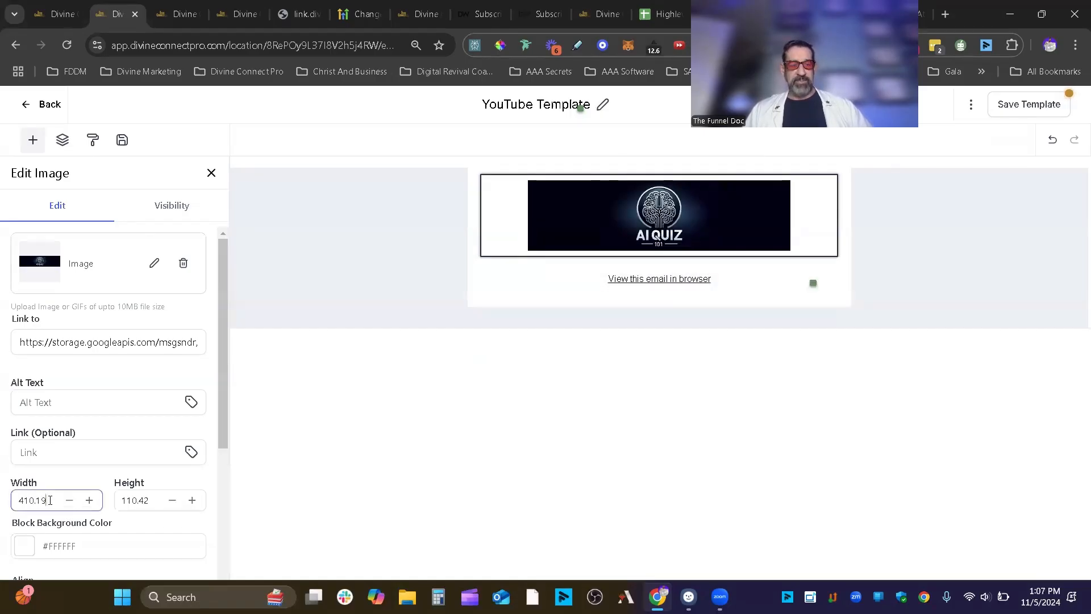
left_click_drag(50, 500, 2, 506)
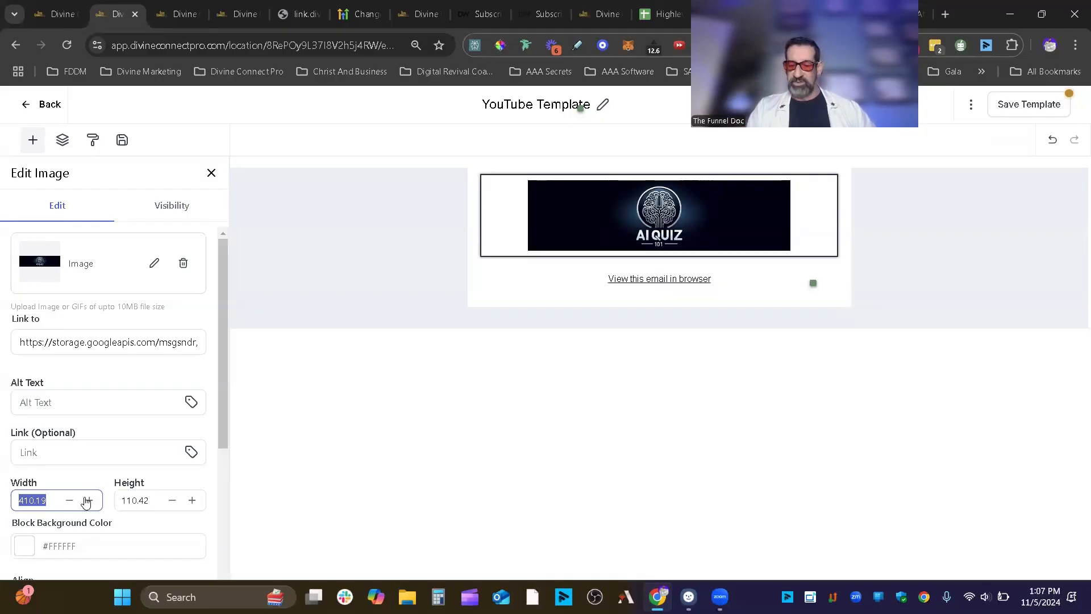
type("450")
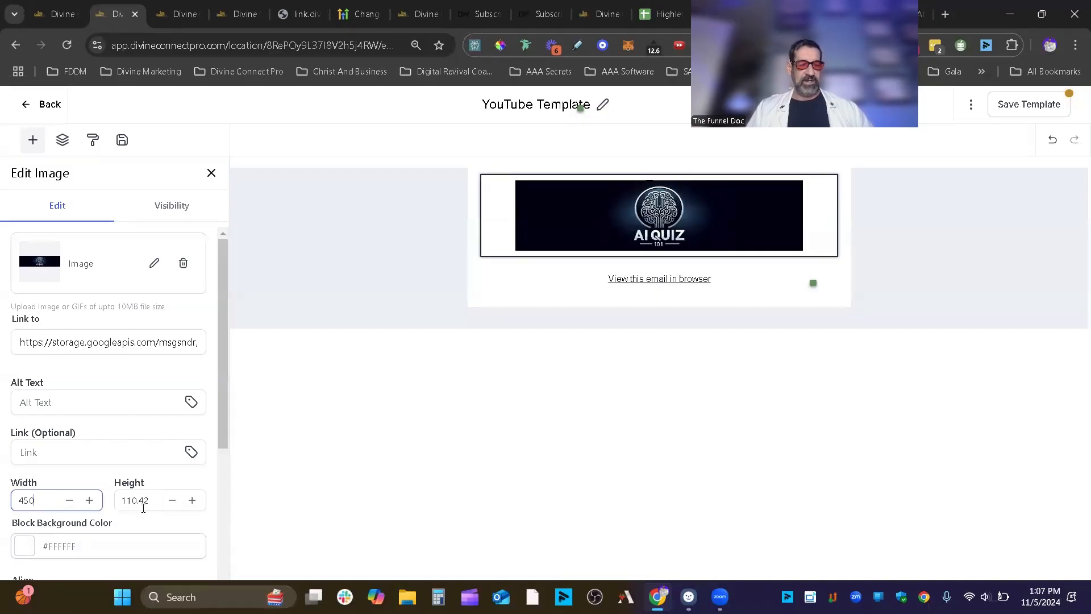
left_click_drag(152, 502, 120, 505)
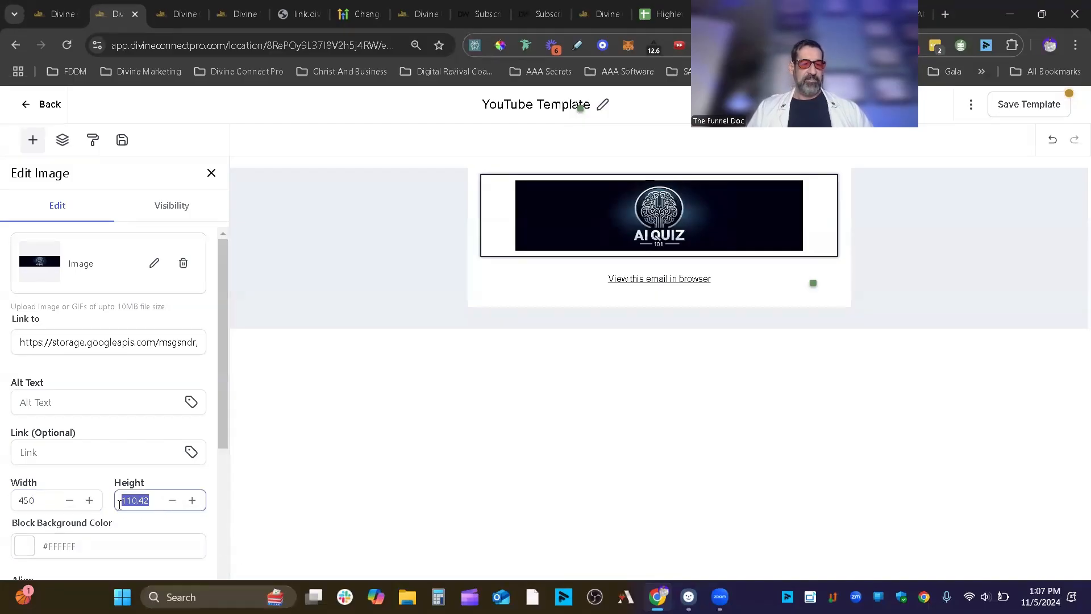
left_click(170, 506)
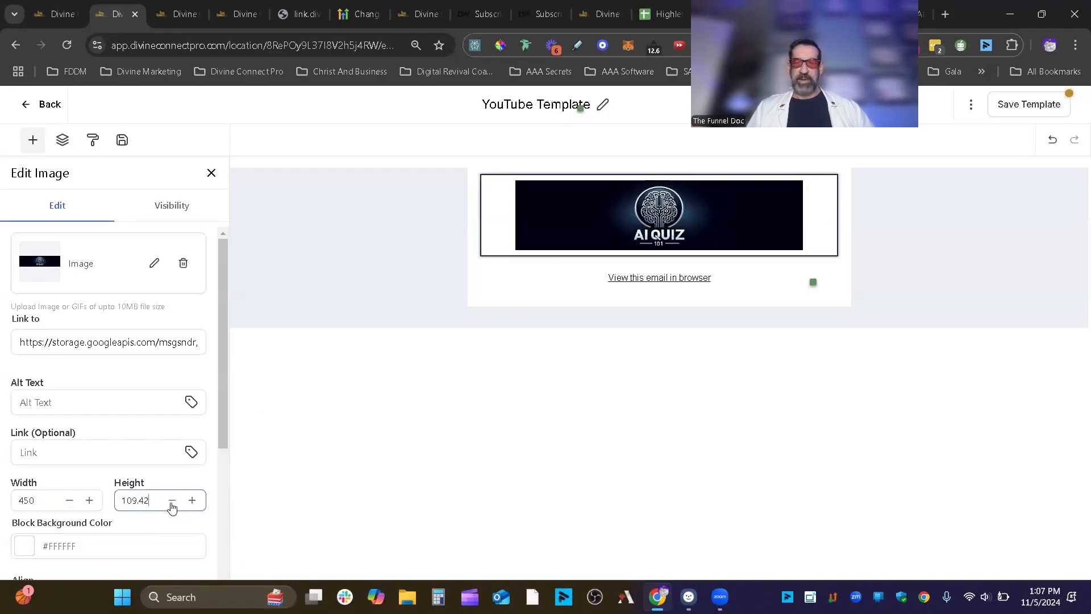
left_click(172, 502)
left_click(173, 501)
- Leave the image's alt text and link empty, toggle padding off and on, and show Visibility
scroll(59, 525, "down", 3)
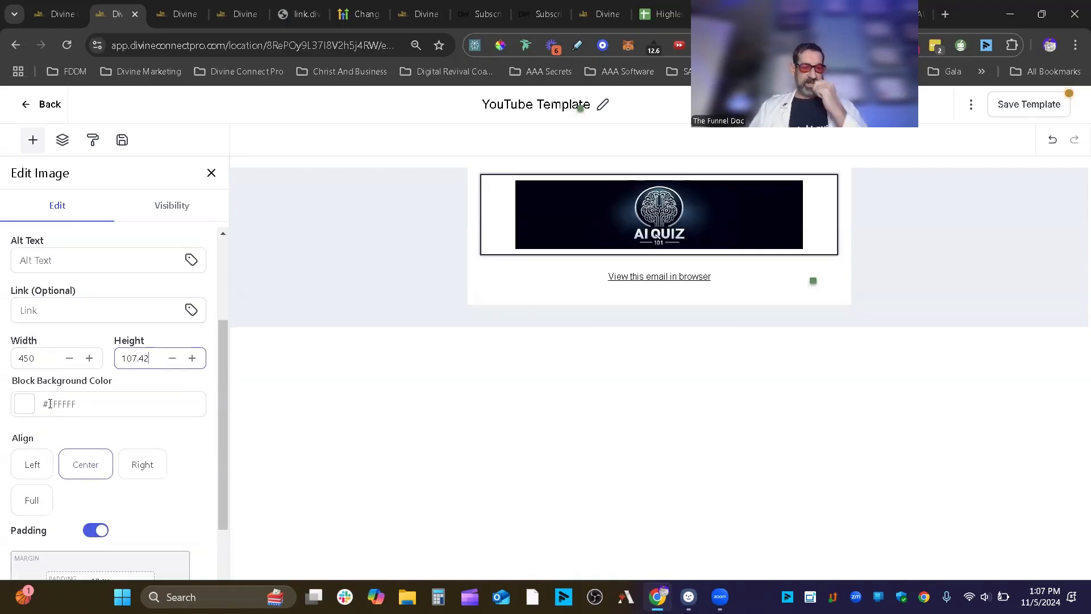
scroll(150, 352, "up", 3)
left_click(69, 398)
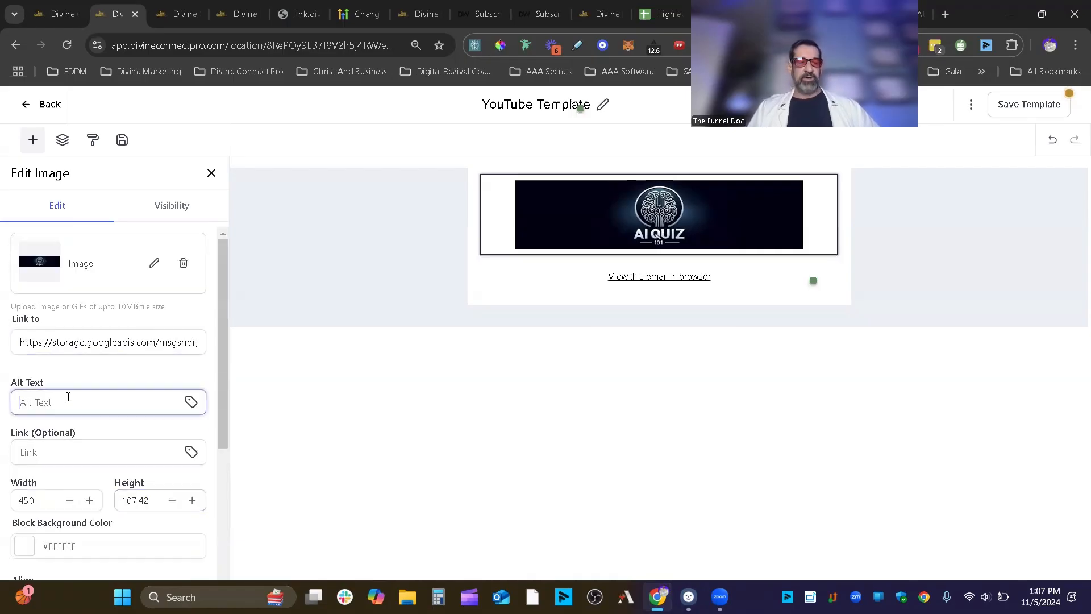
left_click(42, 449)
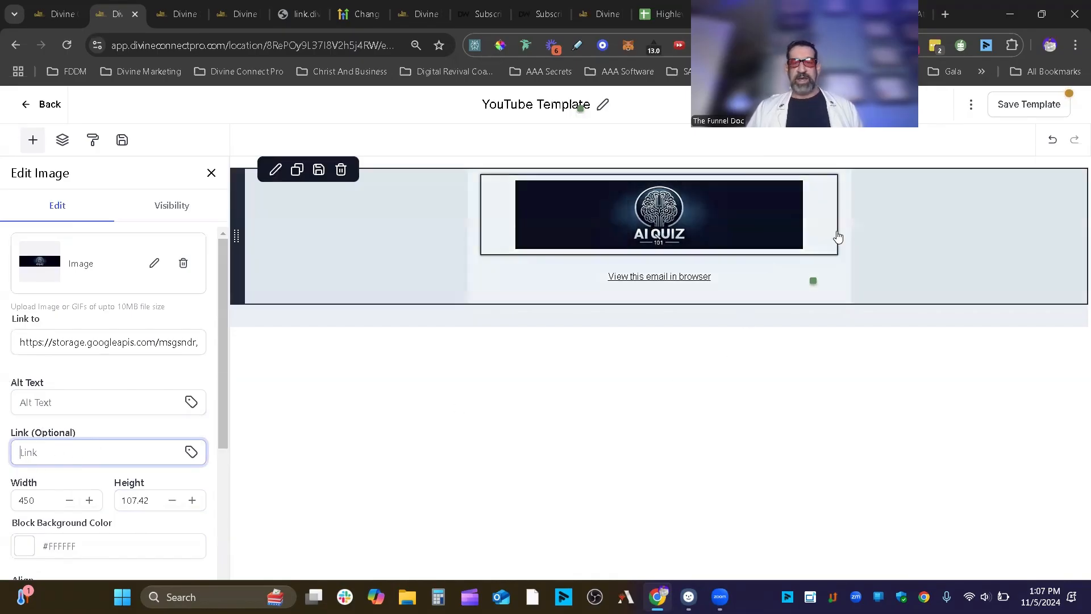
left_click(800, 246)
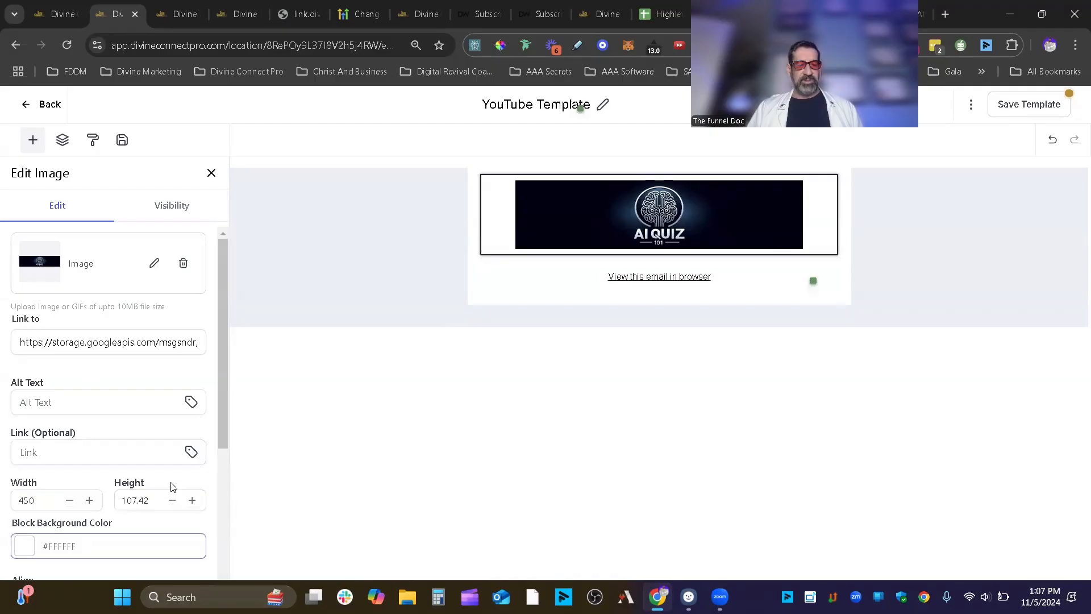
scroll(107, 436, "down", 4)
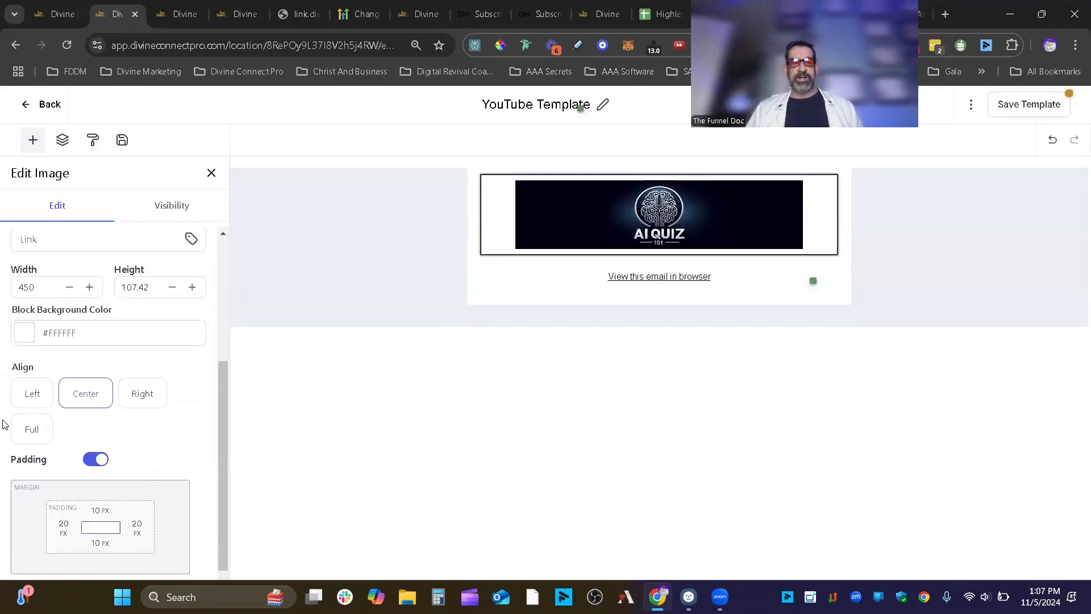
left_click(92, 460)
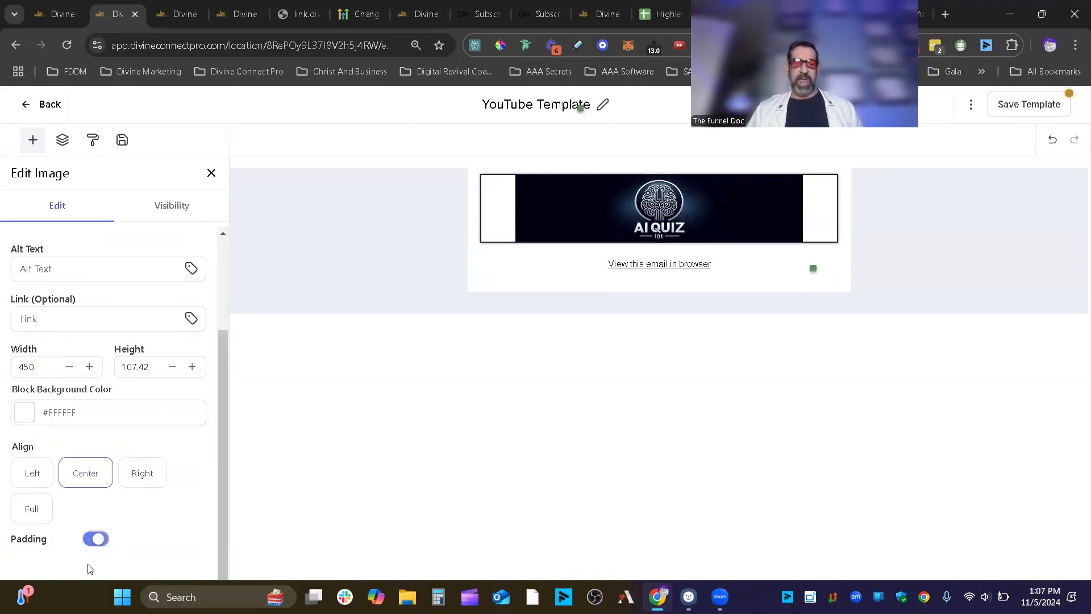
left_click(97, 540)
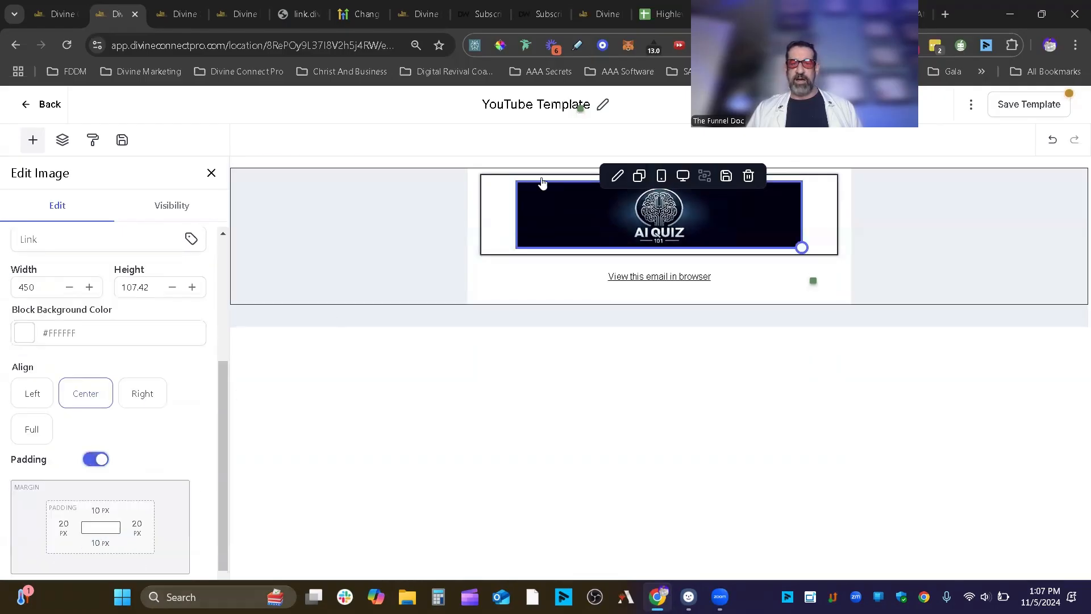
left_click(188, 205)
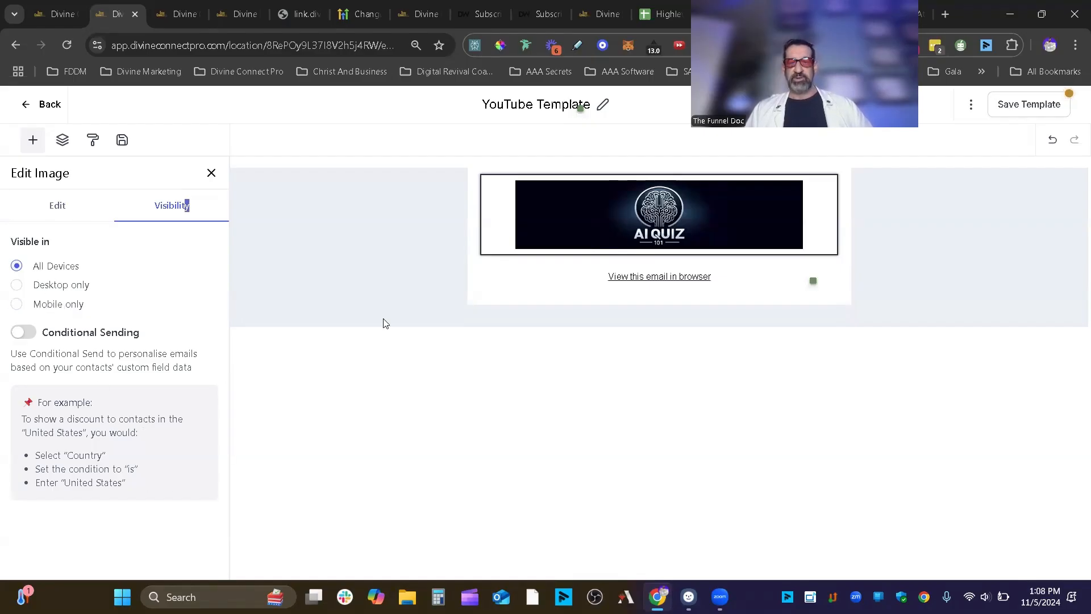
- Remove the AI Quiz image and its block, then add a button block to the top section
mouse_move(759, 195)
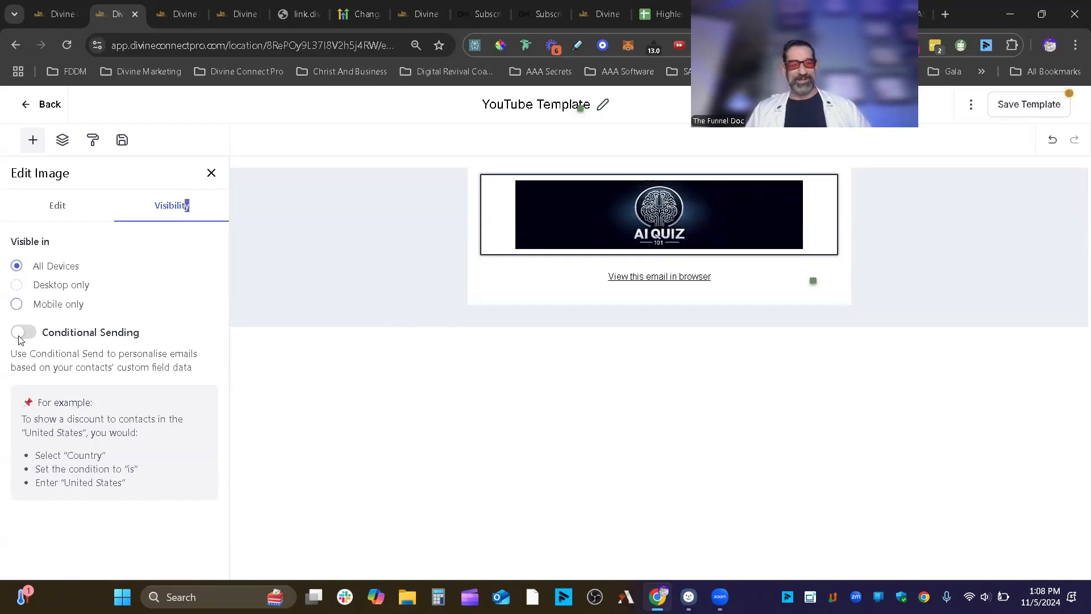
left_click(50, 208)
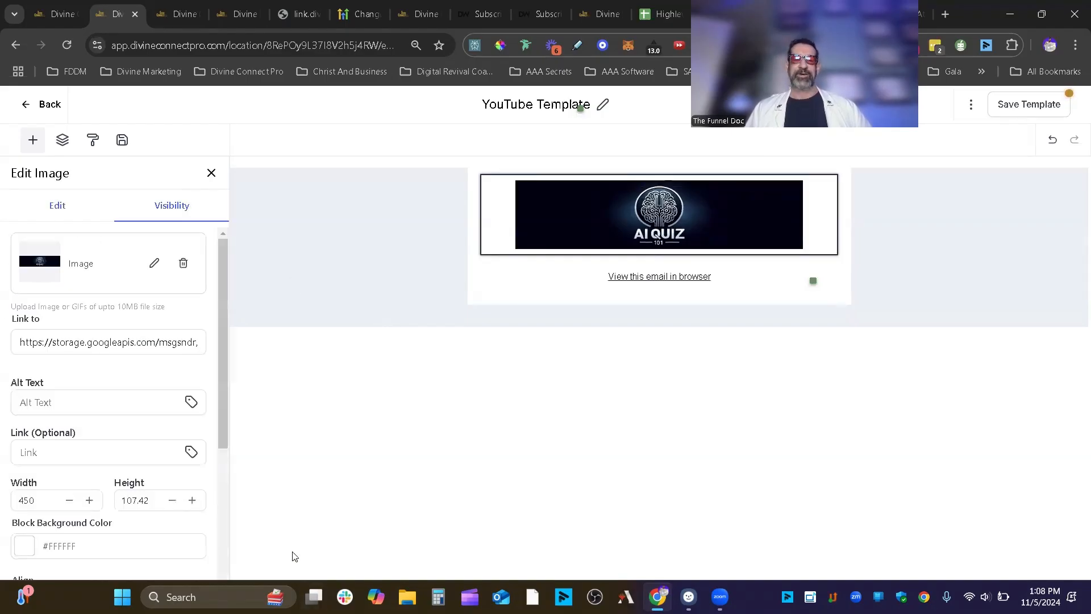
left_click(183, 265)
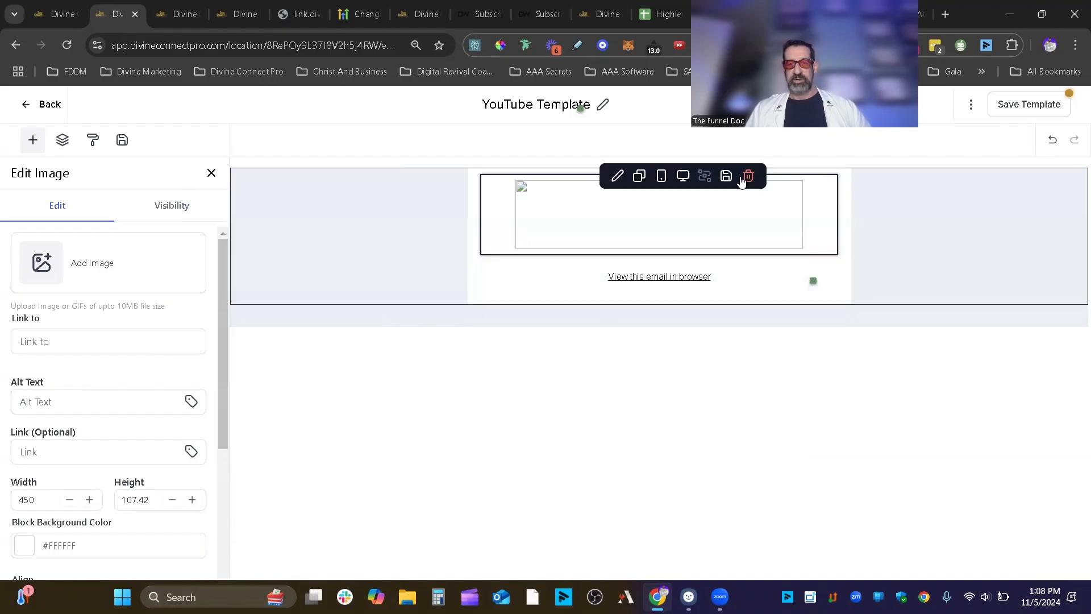
left_click(742, 178)
left_click_drag(179, 233, 664, 177)
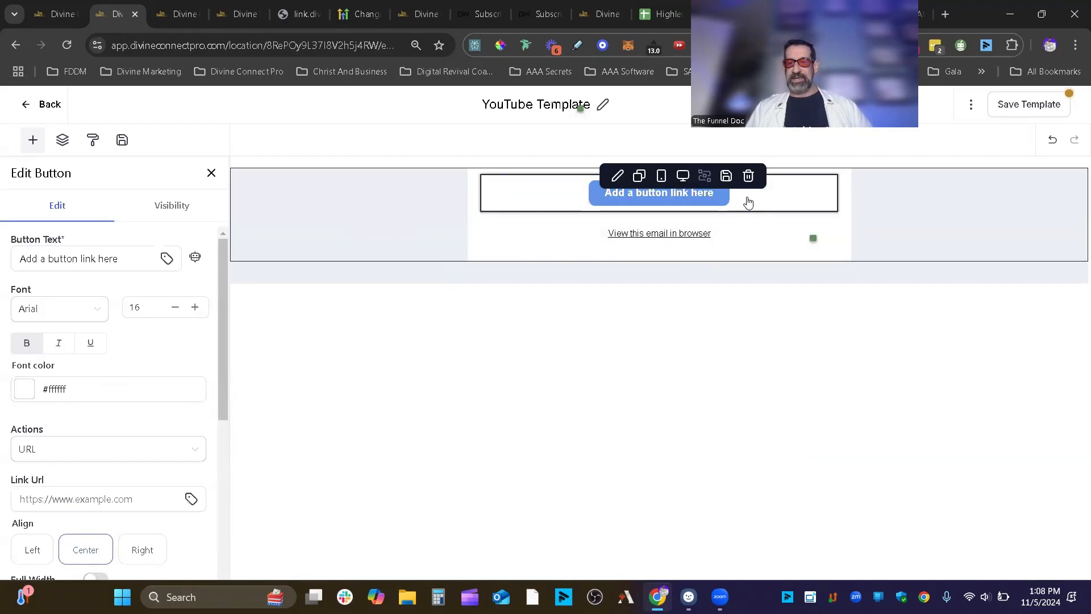
left_click(211, 172)
left_click(574, 201)
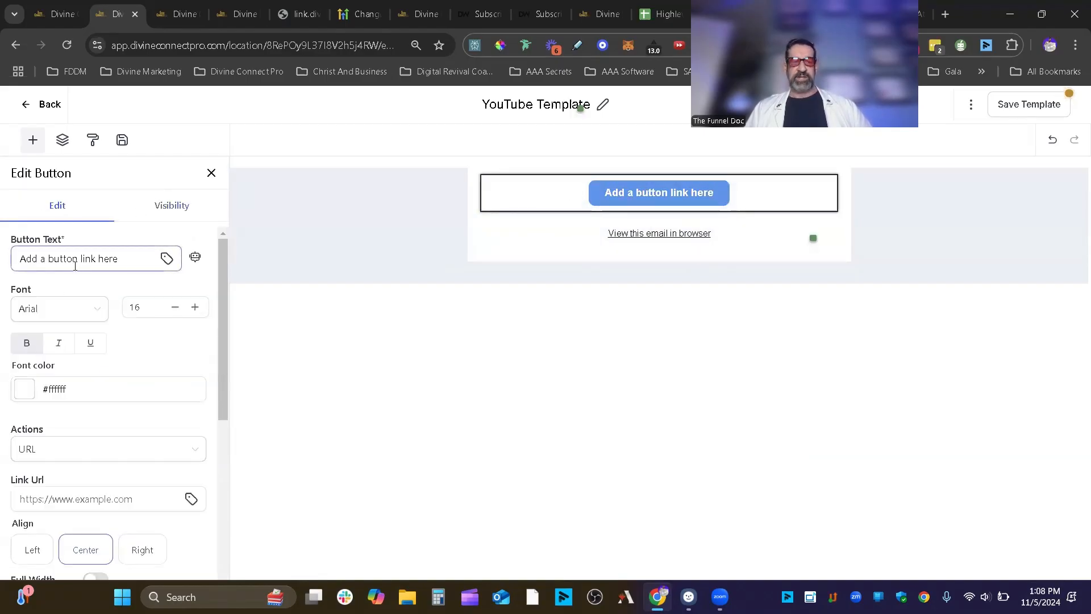
left_click(166, 260)
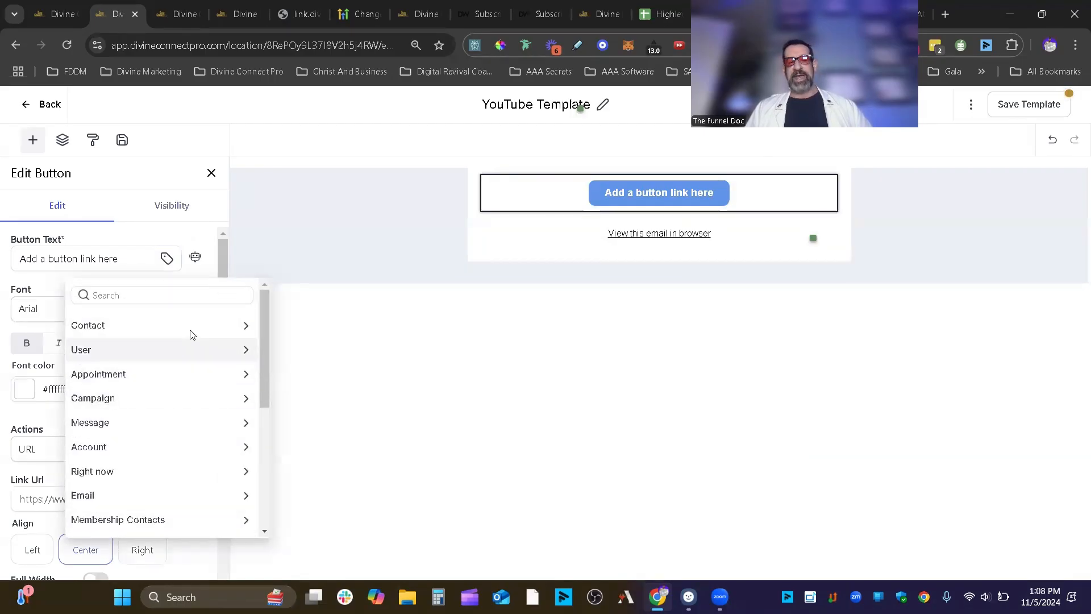
scroll(168, 523, "down", 5)
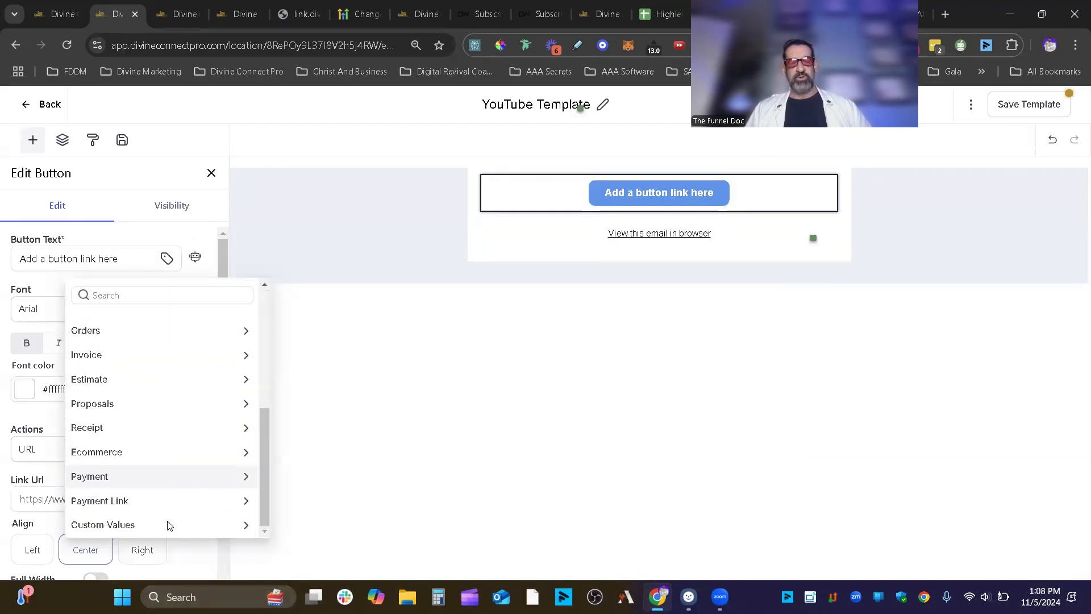
left_click(111, 257)
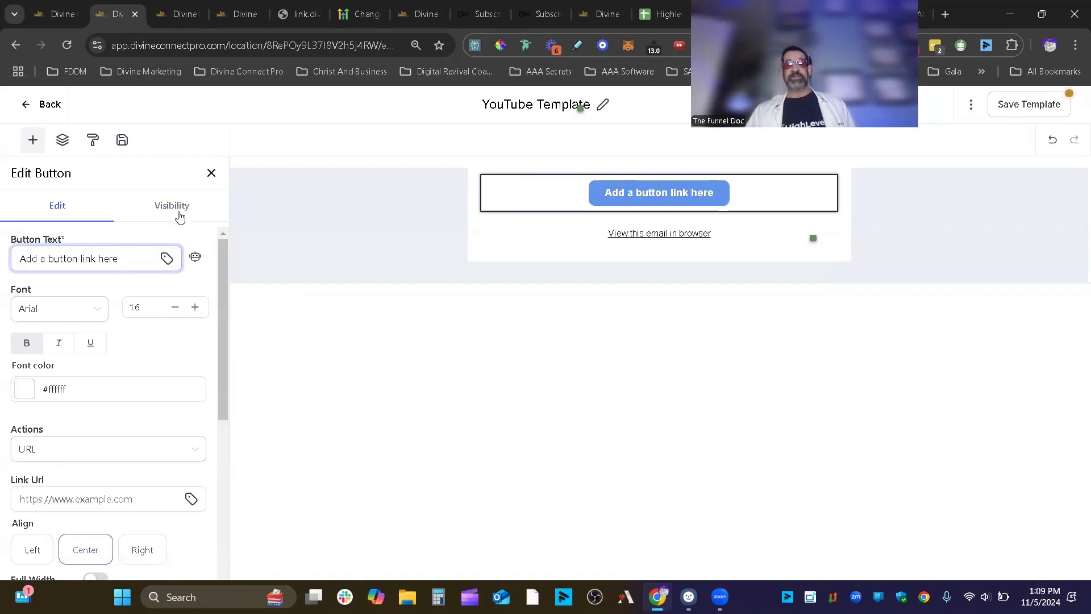
- Check the button's AI text generator and font options, keeping Arial
left_click(194, 256)
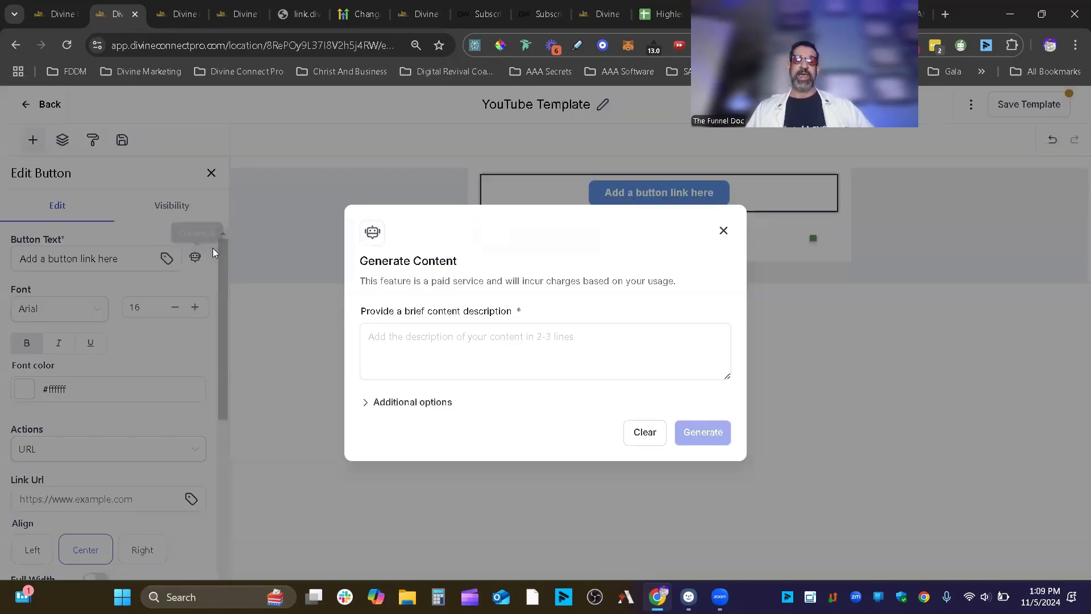
left_click(724, 230)
left_click(66, 311)
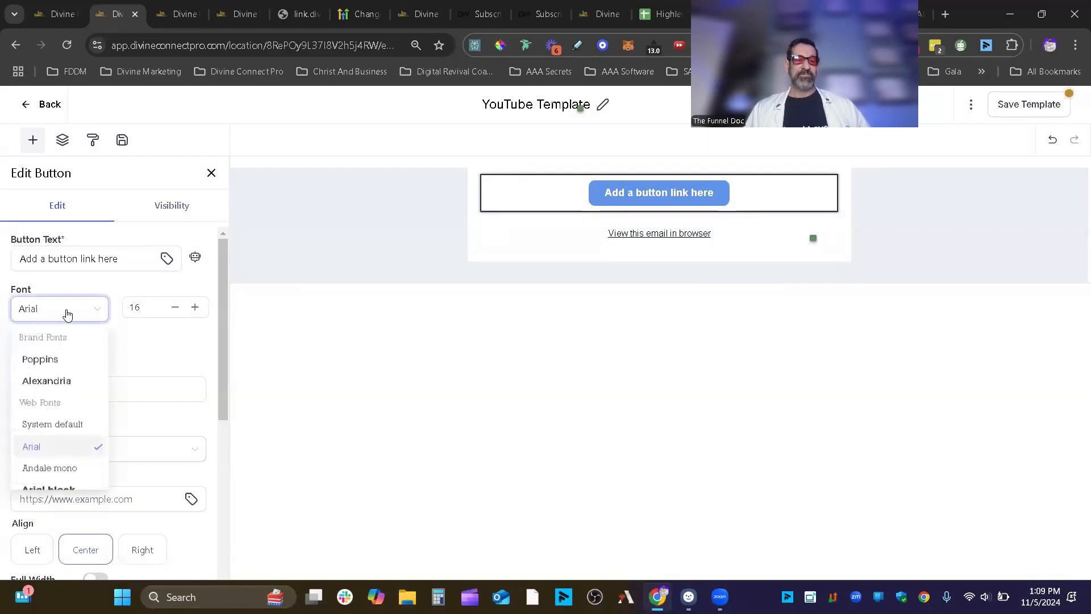
left_click(128, 311)
scroll(110, 341, "down", 2)
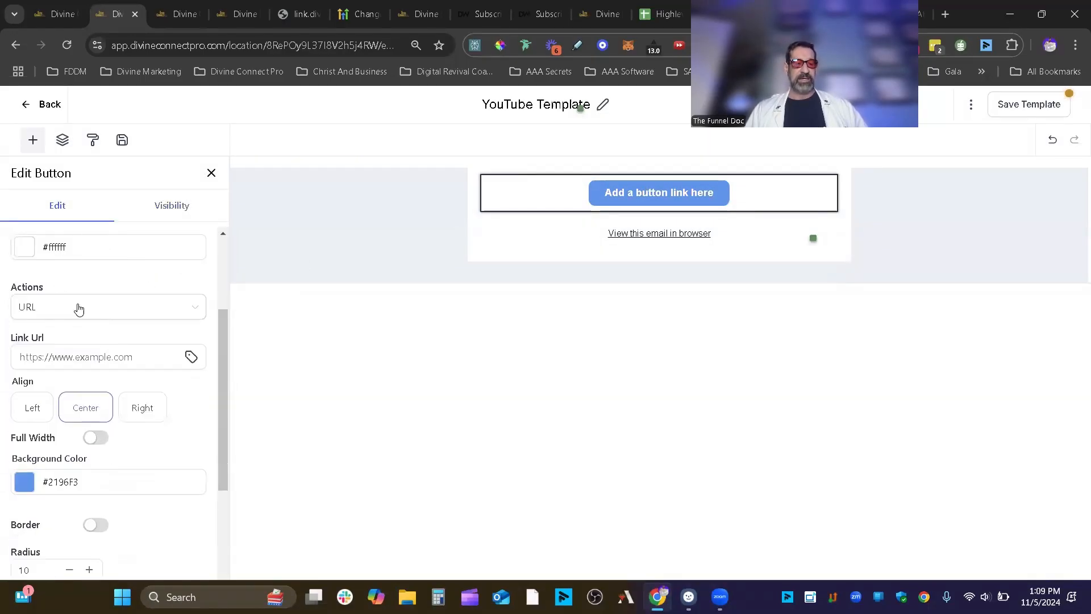
scroll(78, 307, "up", 1)
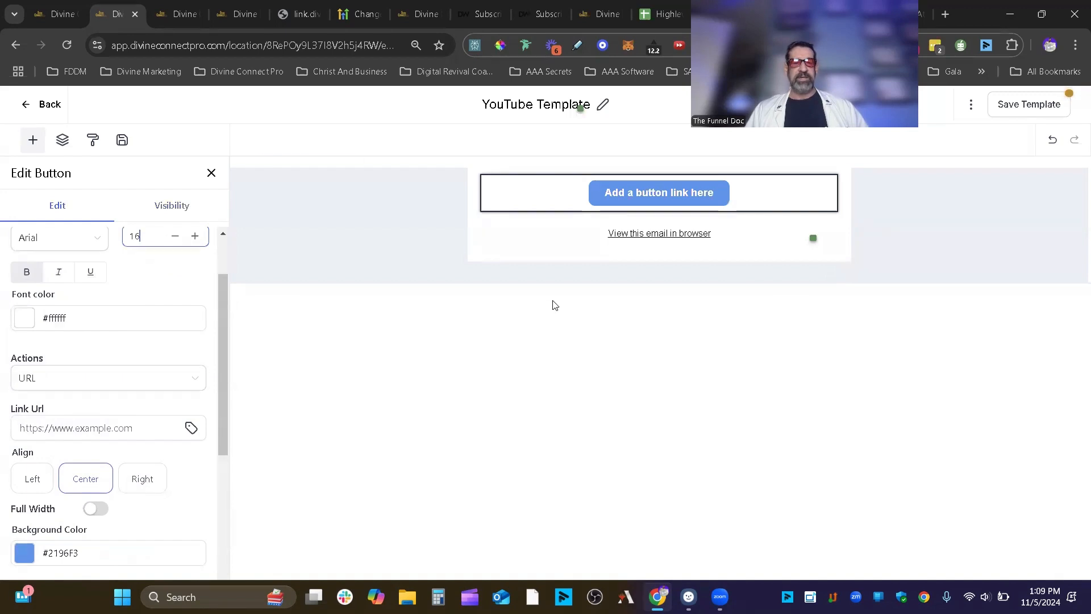
left_click(783, 201)
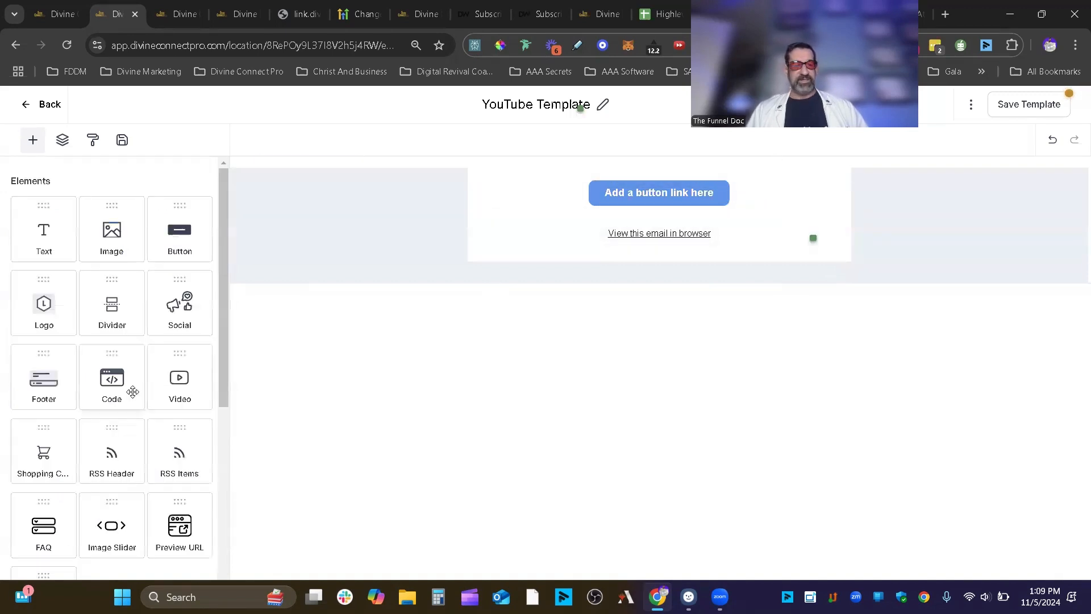
left_click(550, 208)
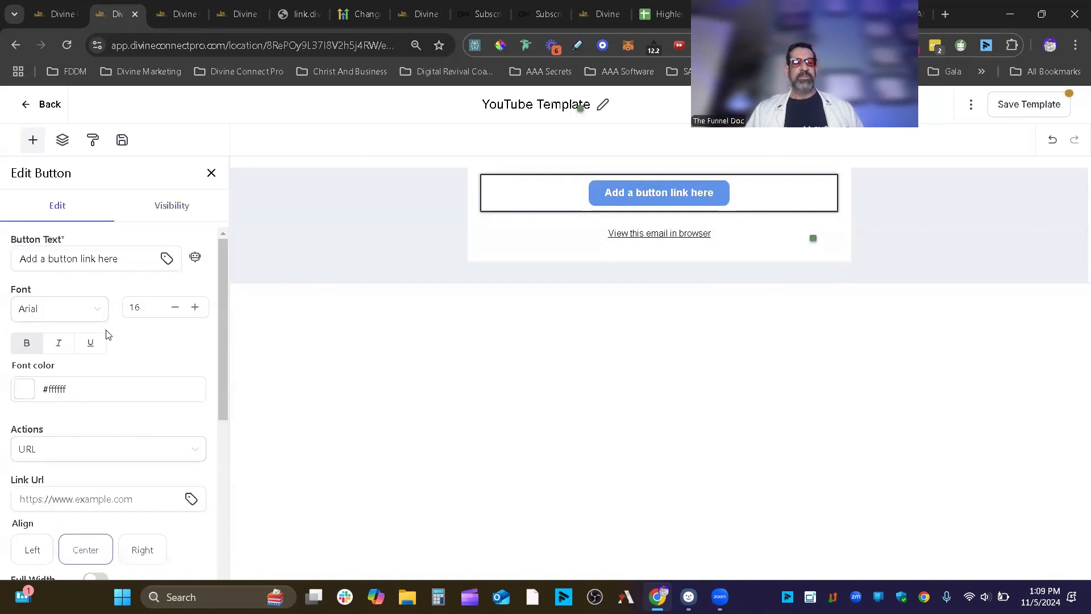
- Change the button text to 'Watch The Video!' with a red #e30909 background
left_click_drag(119, 259, 3, 251)
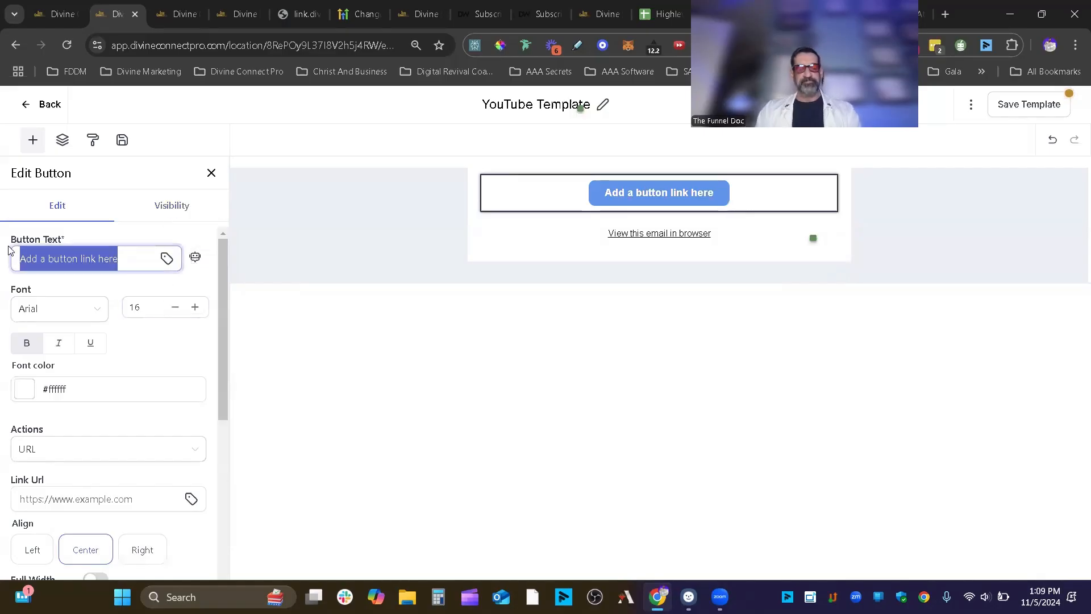
type("Watc")
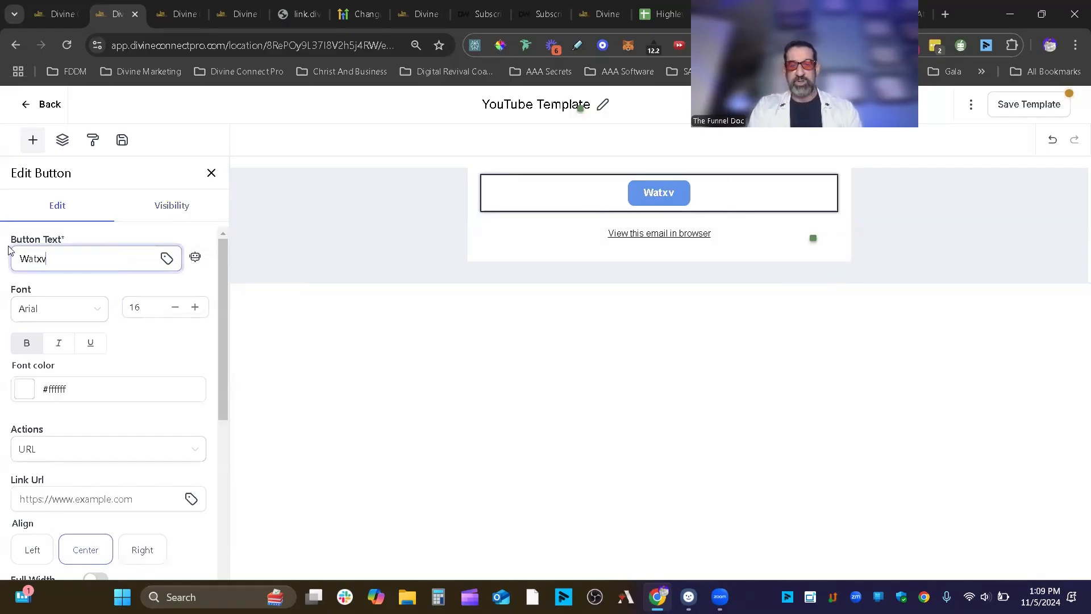
type("h YouTube")
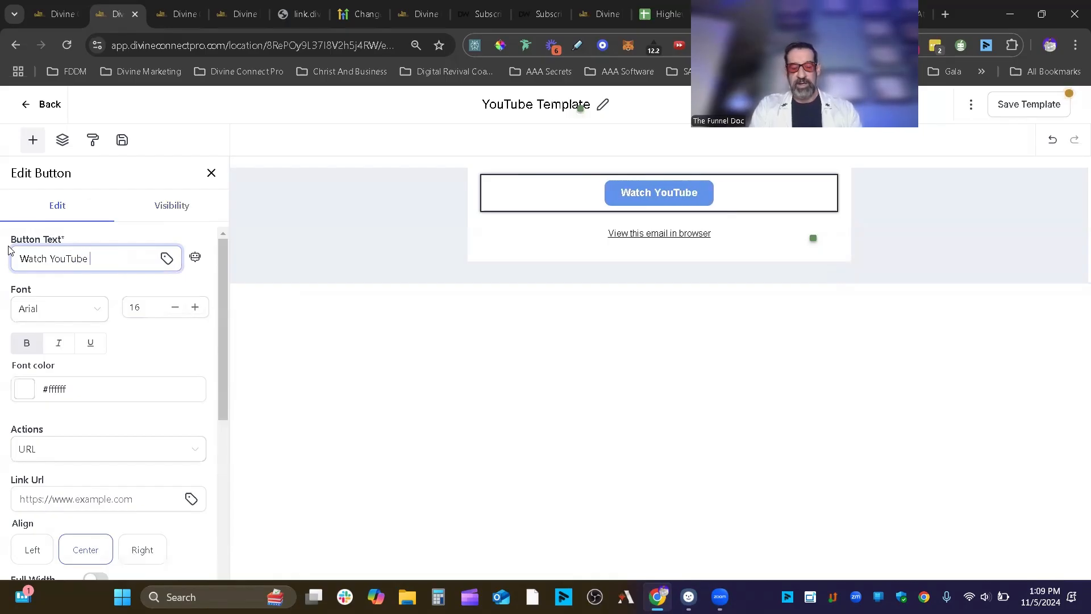
type(" Video")
key("BackSpace")
key("BackSpace")
key("BackSpace")
key("BackSpace")
key("BackSpace")
key("BackSpace")
key("BackSpace")
key("BackSpace")
key("BackSpace")
key("BackSpace")
key("BackSpace")
key("BackSpace")
key("BackSpace")
key("BackSpace")
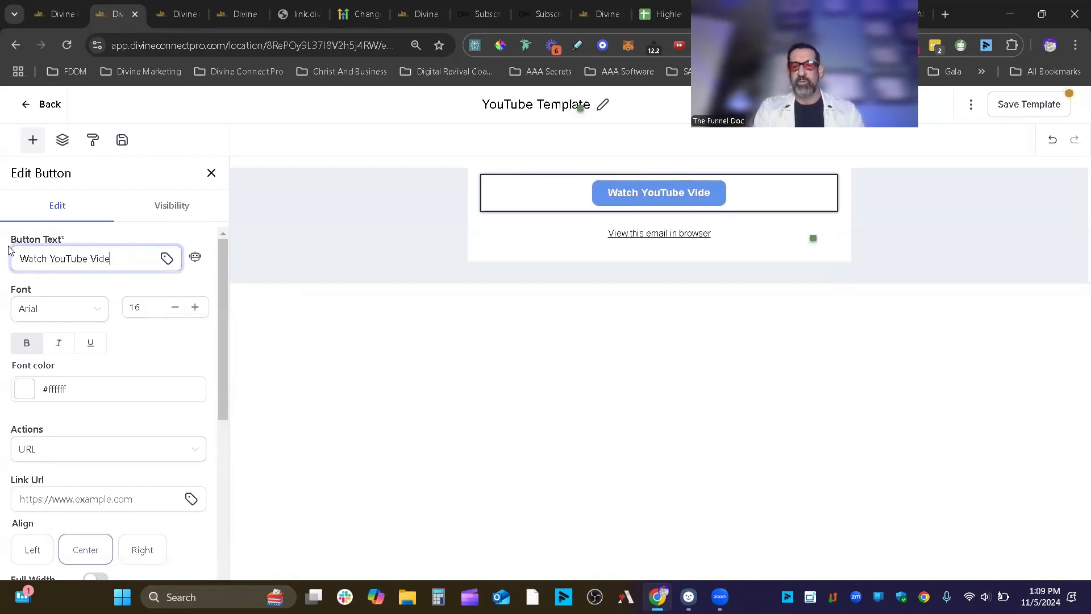
type("The ")
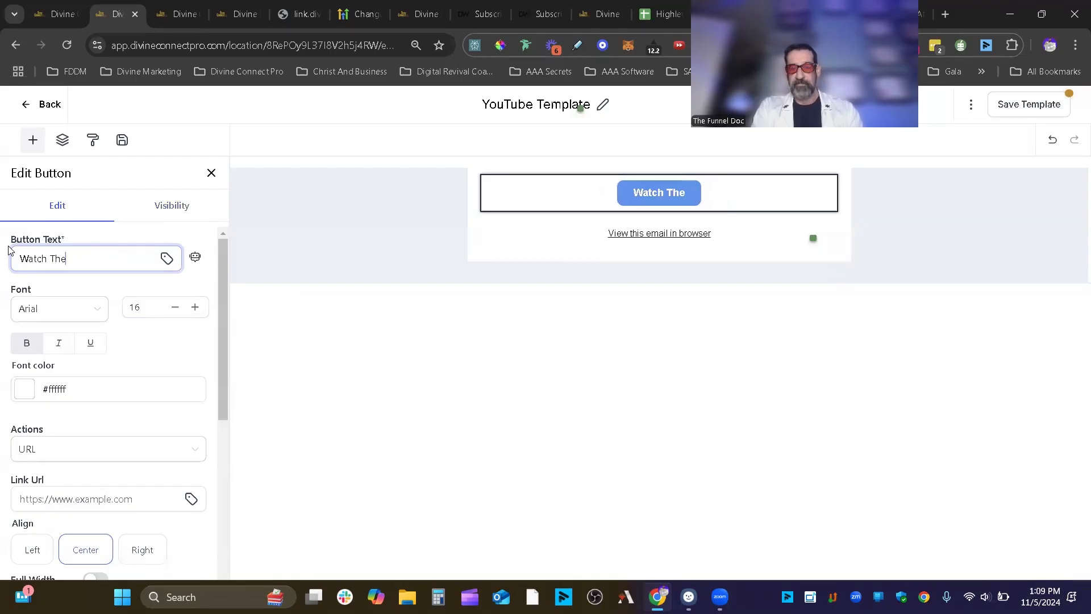
type("Video")
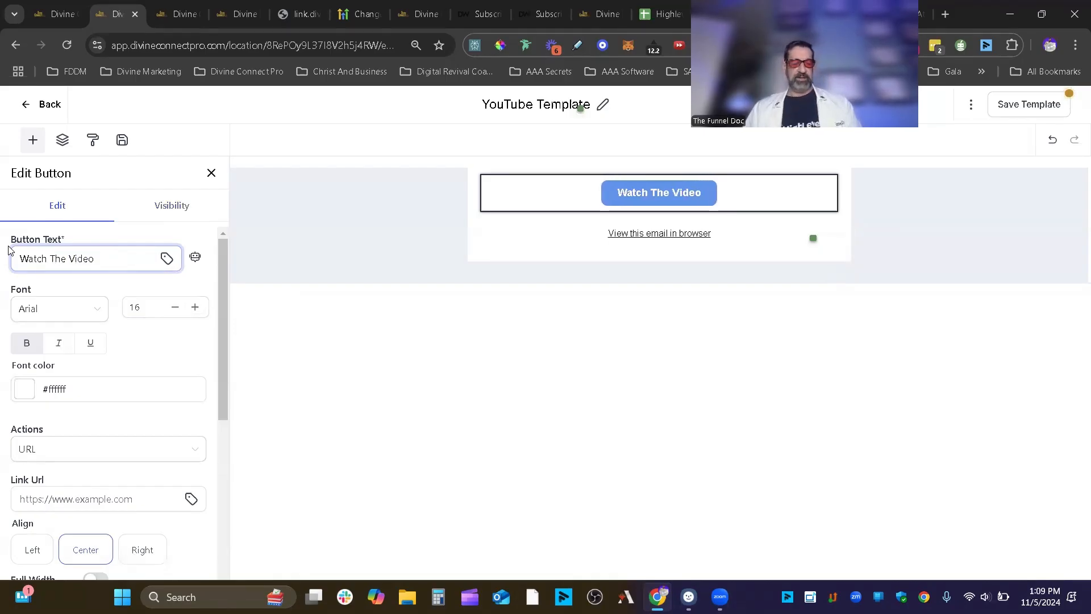
type("!")
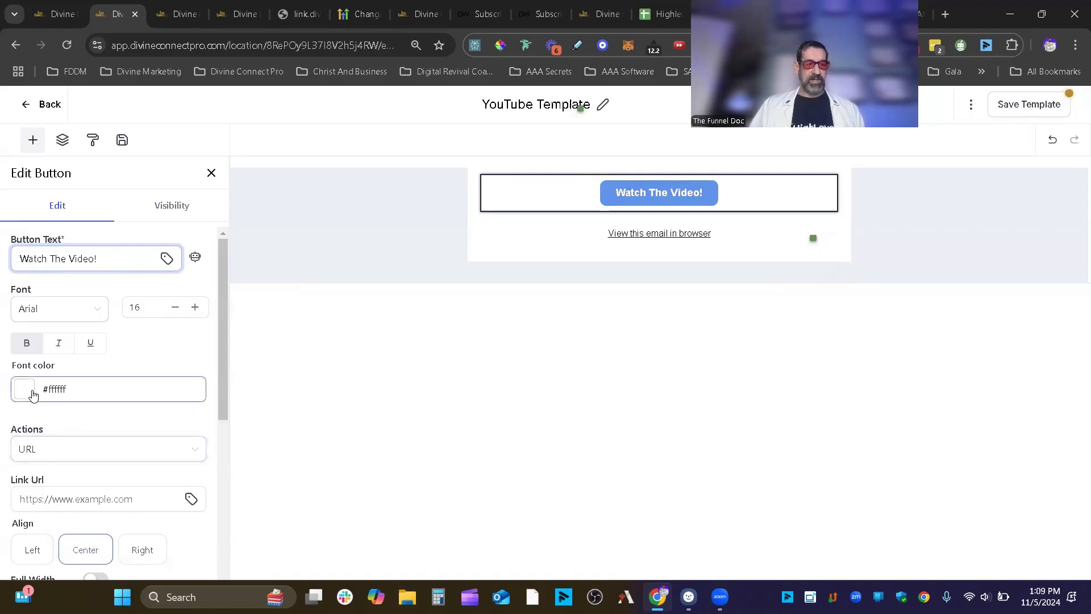
scroll(32, 398, "down", 3)
left_click(31, 482)
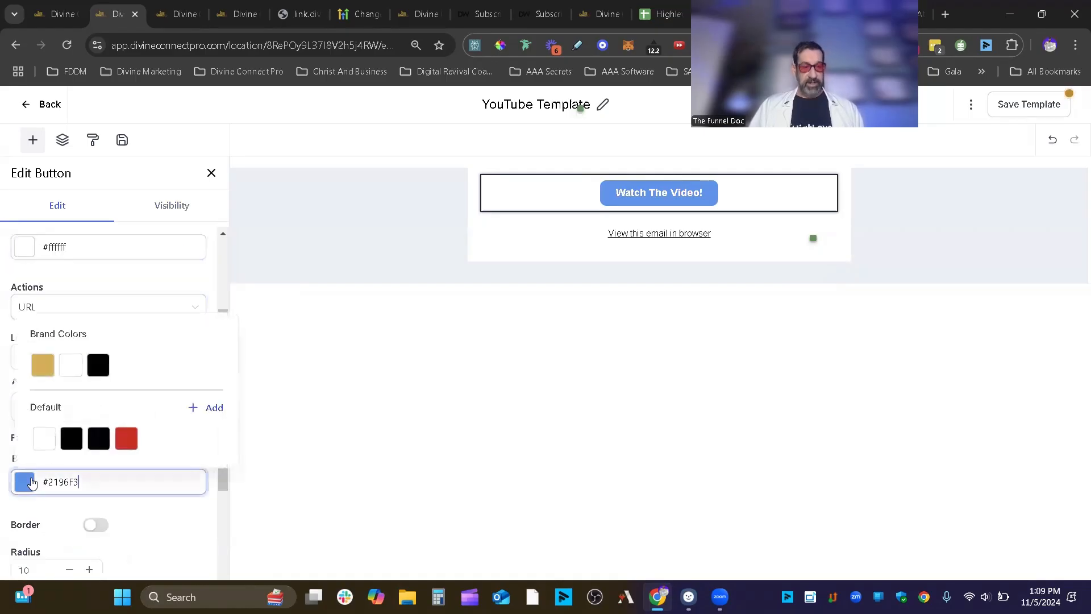
left_click(126, 439)
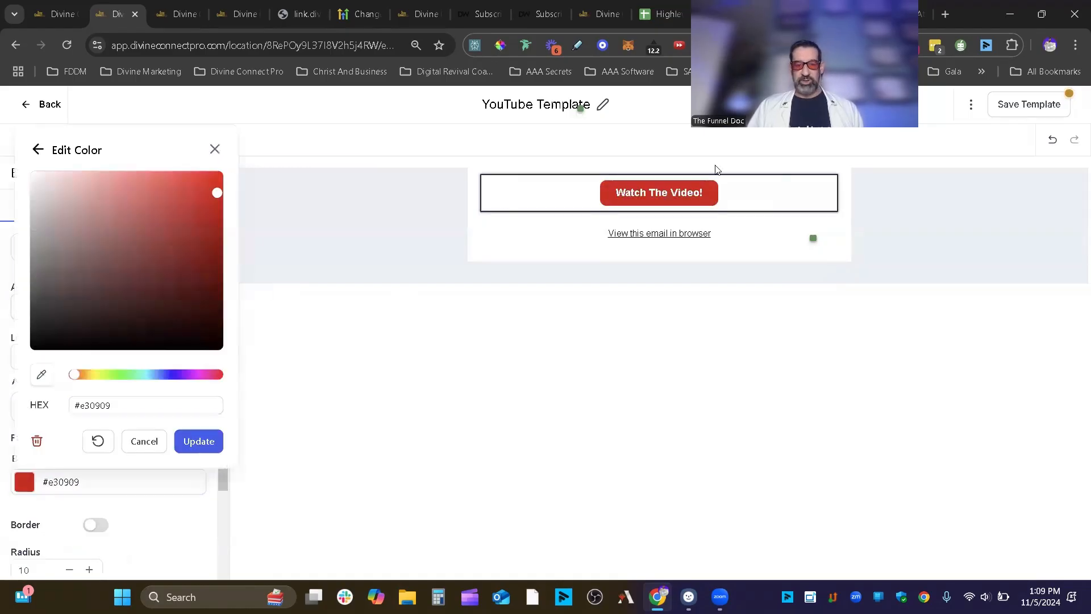
left_click(141, 510)
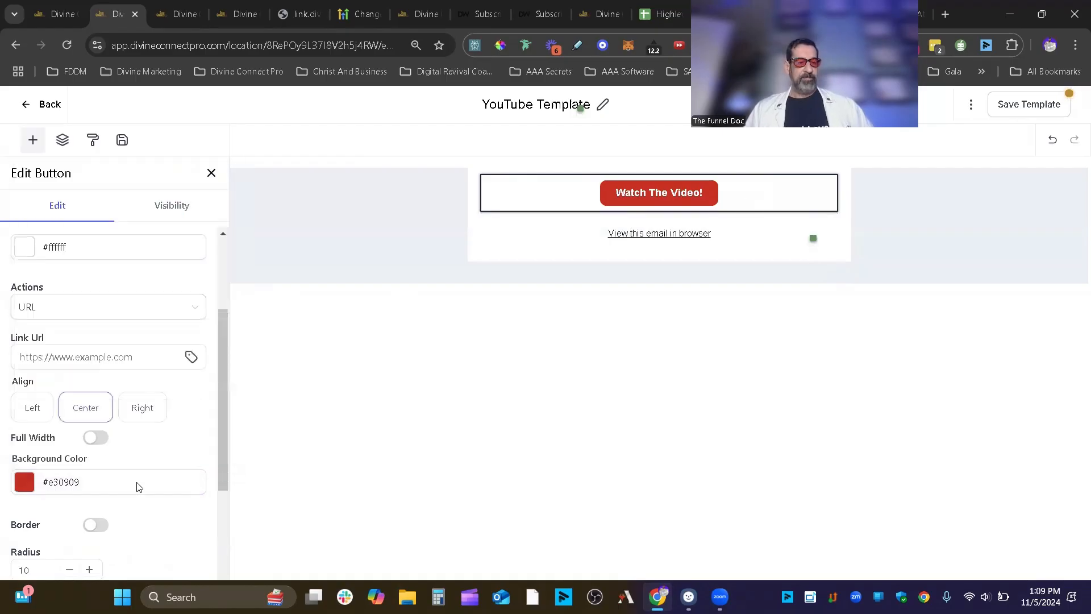
- Leave the button link empty, check its visibility settings, and close the button panel
scroll(160, 385, "down", 1)
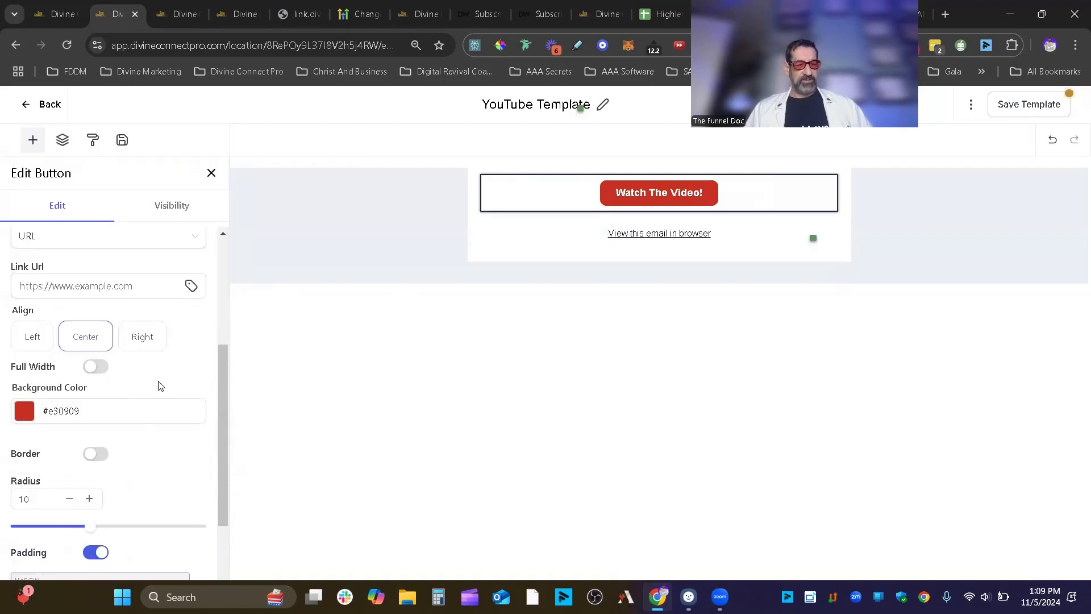
left_click(78, 294)
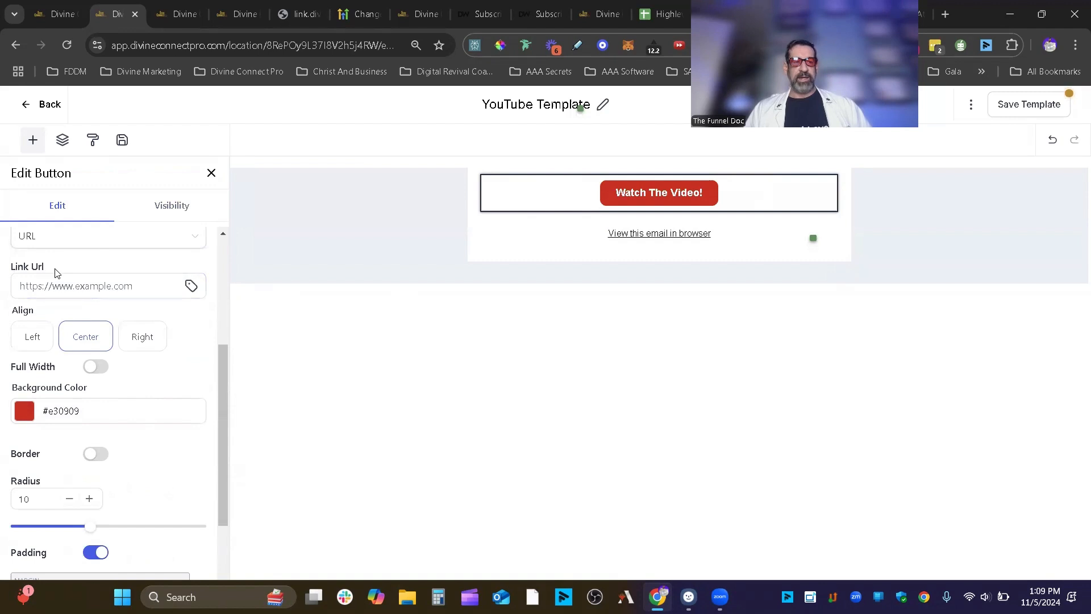
scroll(85, 338, "up", 1)
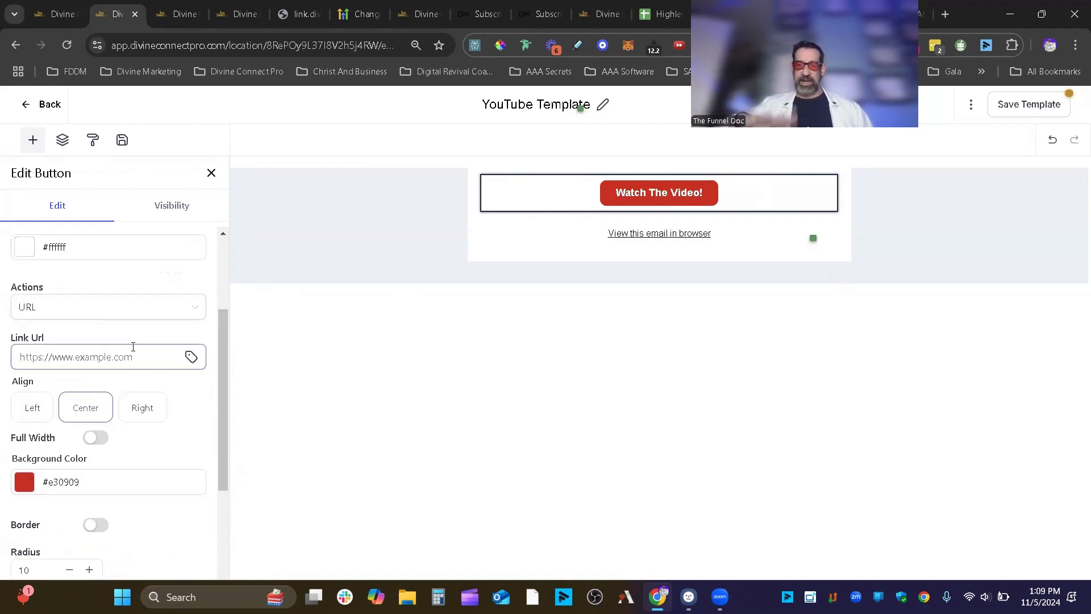
scroll(117, 505, "down", 3)
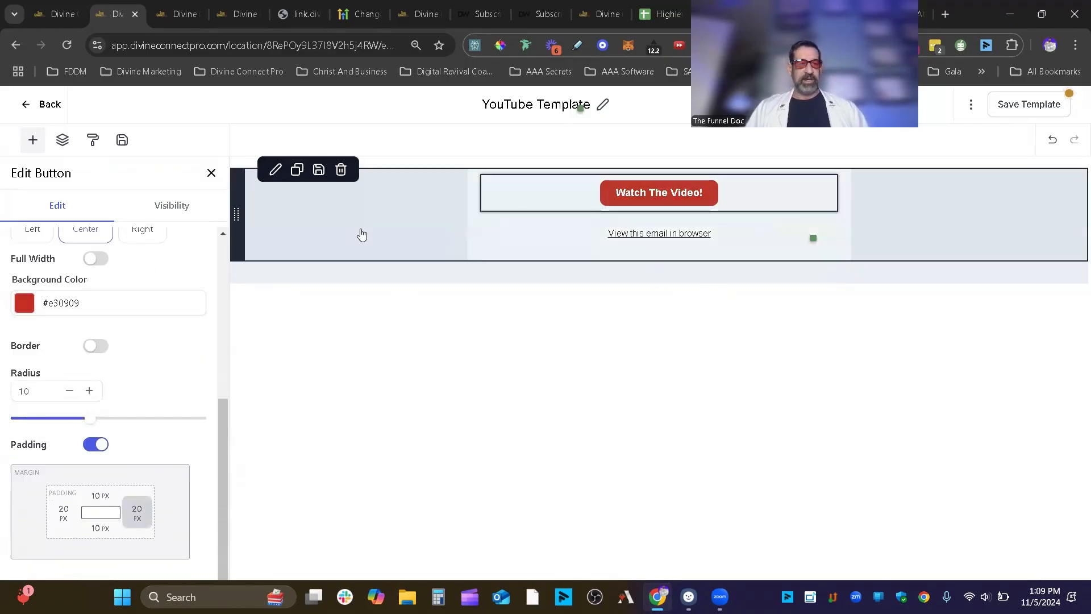
scroll(100, 325, "up", 5)
scroll(100, 325, "up", 1)
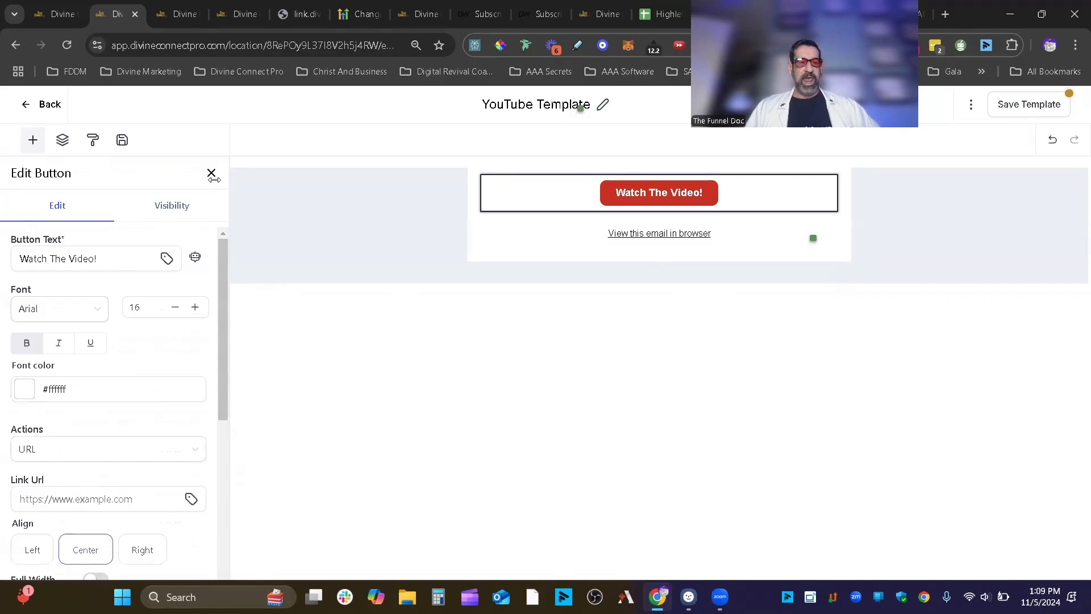
left_click(182, 210)
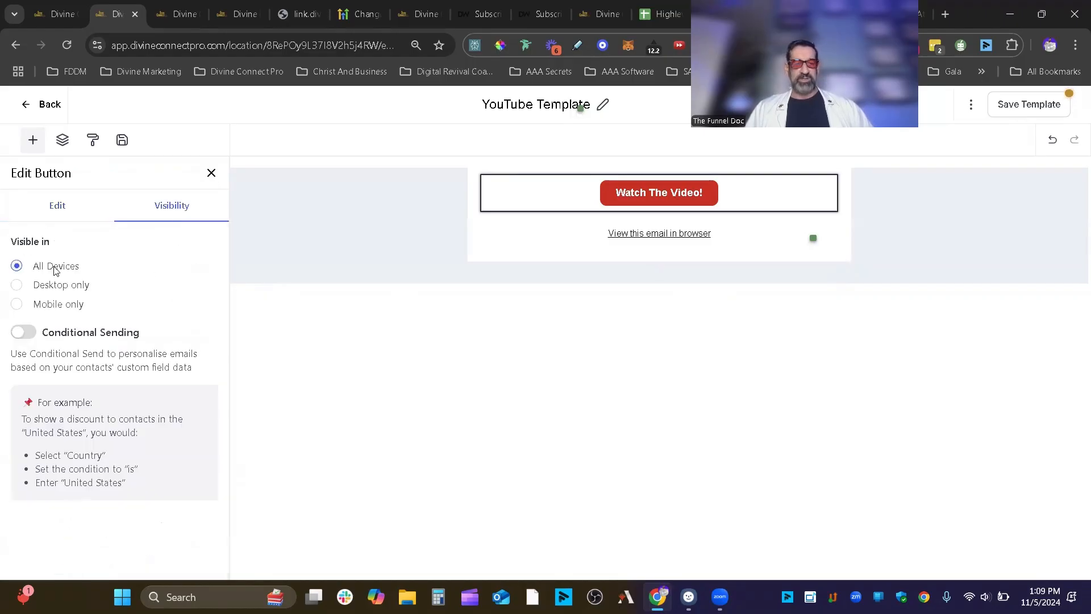
left_click(211, 173)
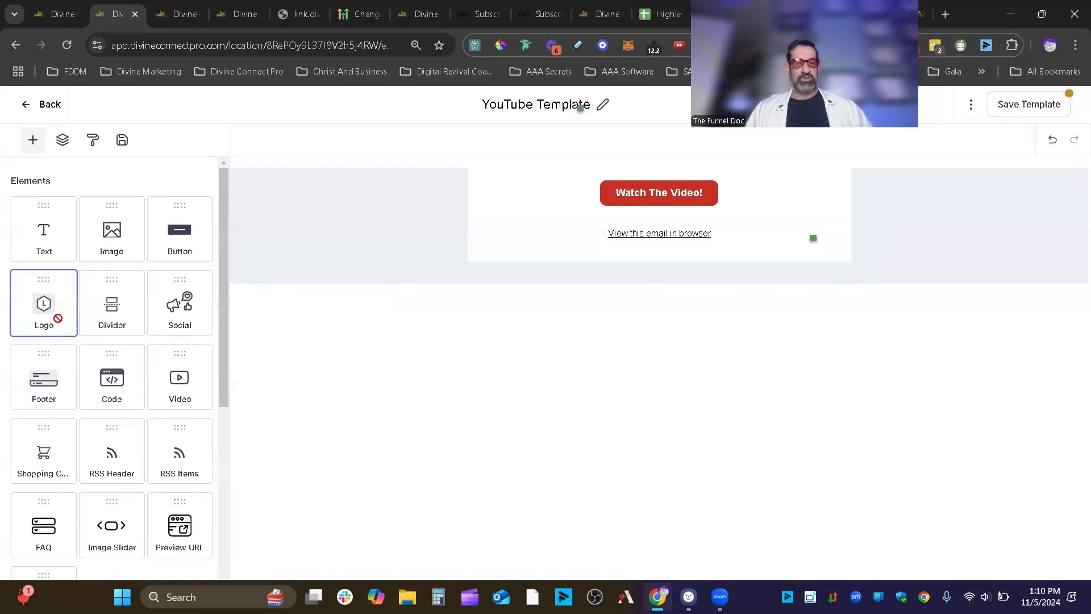
- Add the Funnel Doc logo above the Watch The Video button and shrink it to 189 px
left_click_drag(54, 312, 552, 161)
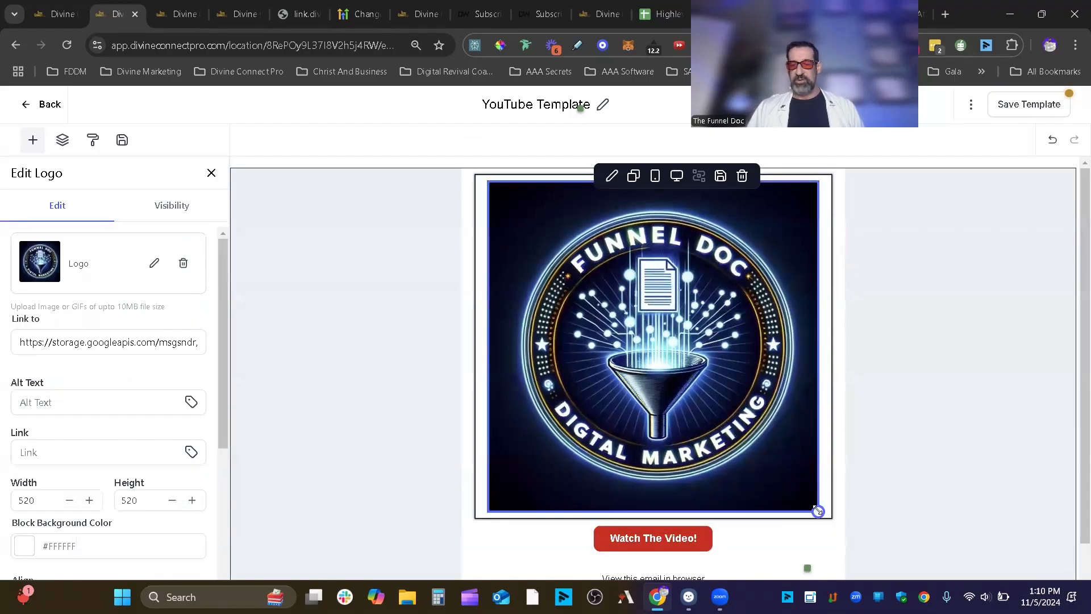
left_click_drag(812, 507, 762, 387)
left_click_drag(616, 338, 614, 294)
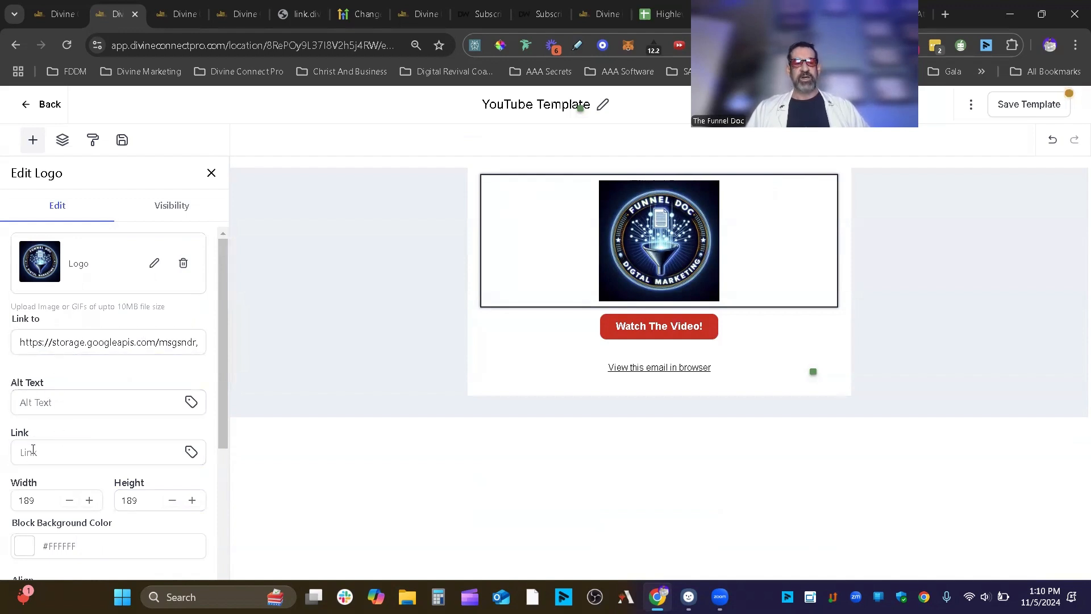
- Give the logo block a black background and add a divider below the Watch The Video button
scroll(79, 446, "down", 4)
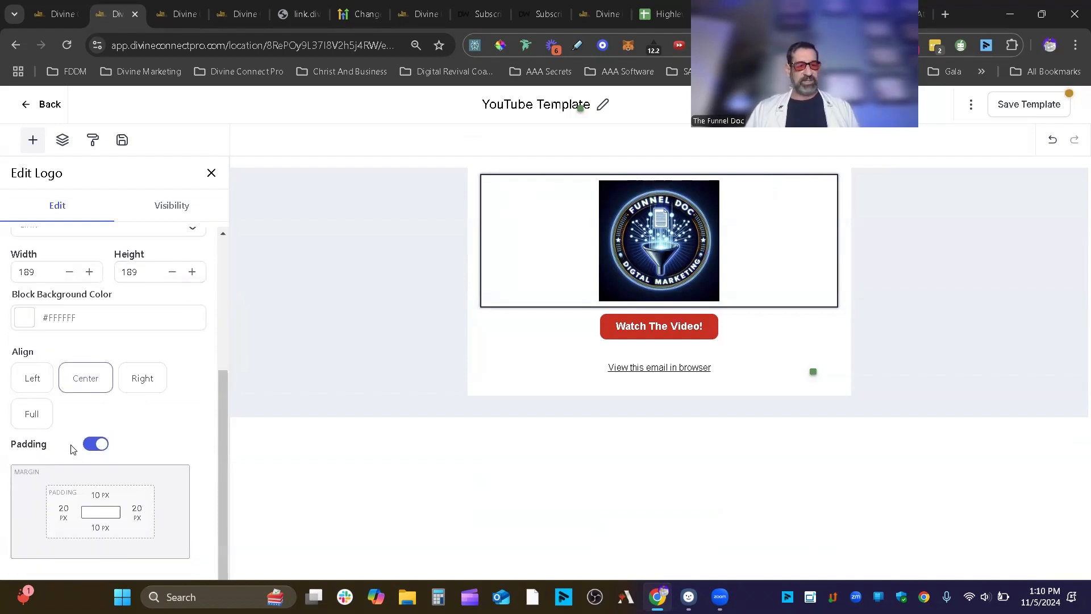
scroll(142, 398, "up", 4)
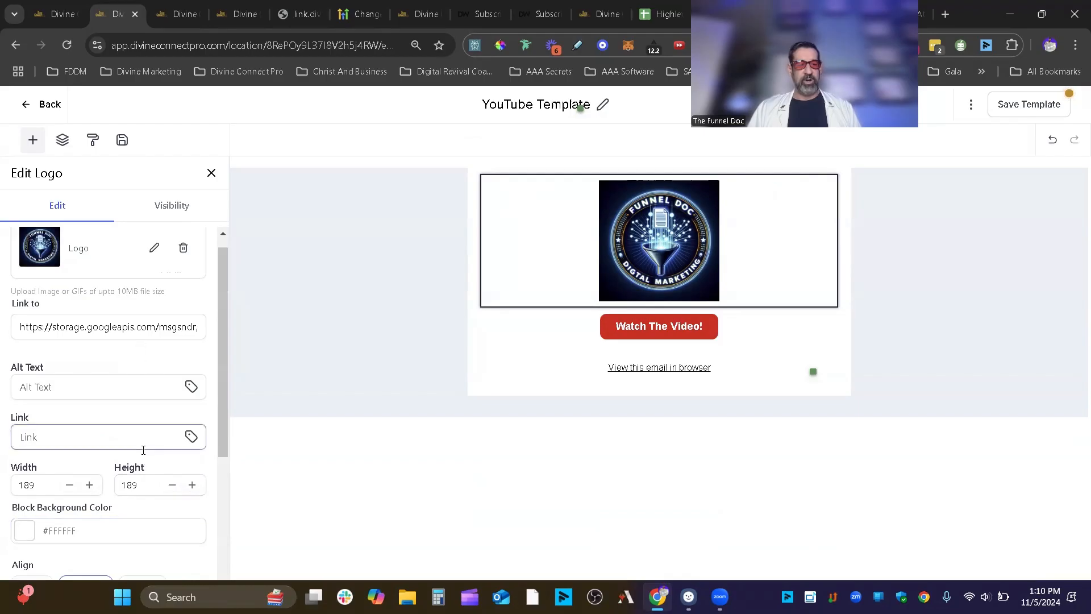
scroll(142, 449, "down", 4)
left_click(19, 323)
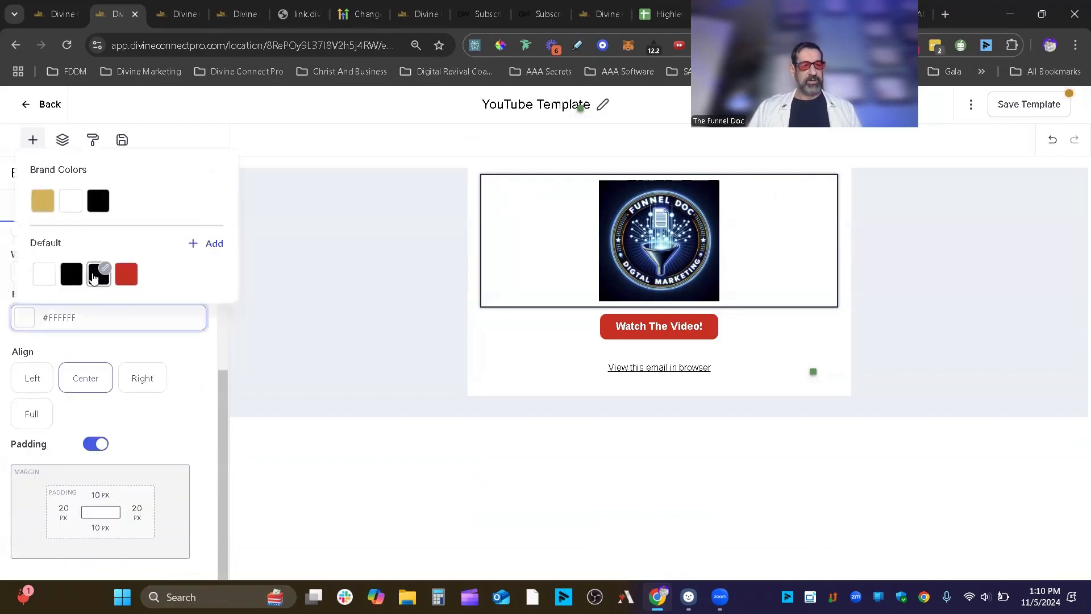
left_click(77, 279)
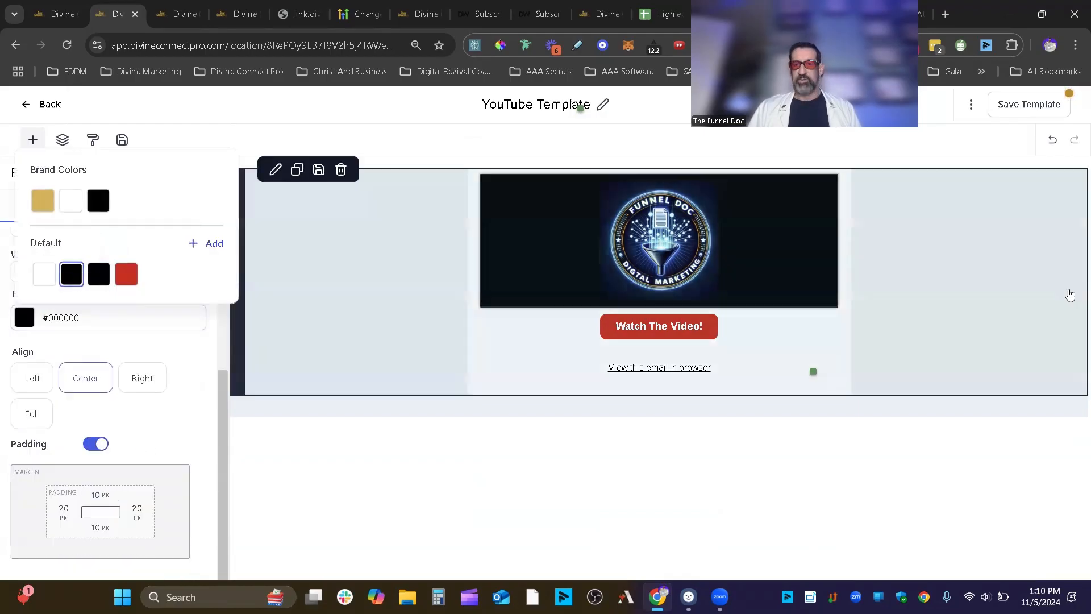
left_click(1069, 293)
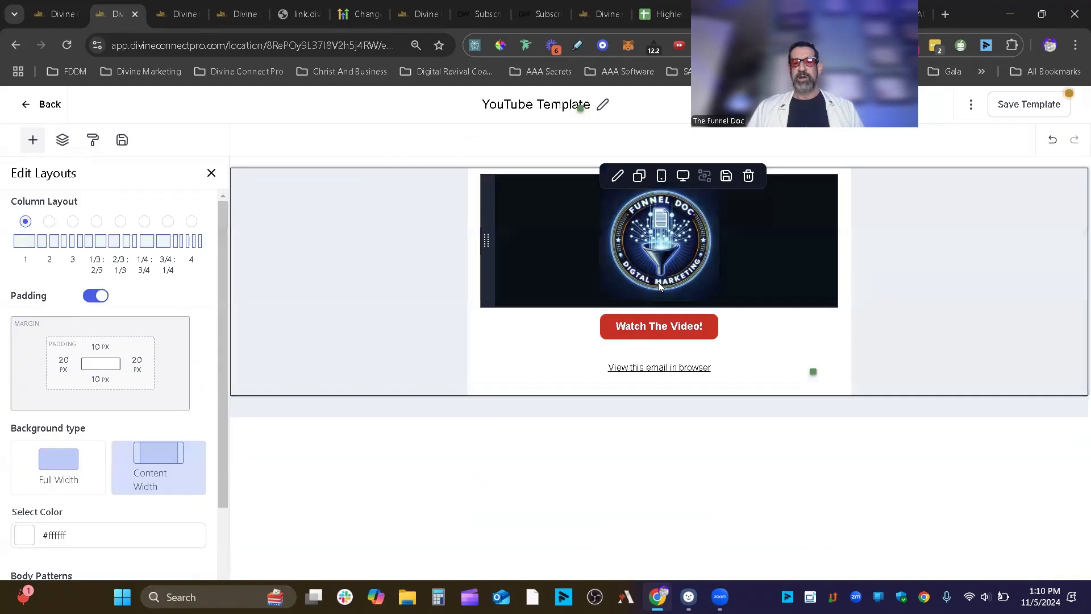
left_click(209, 175)
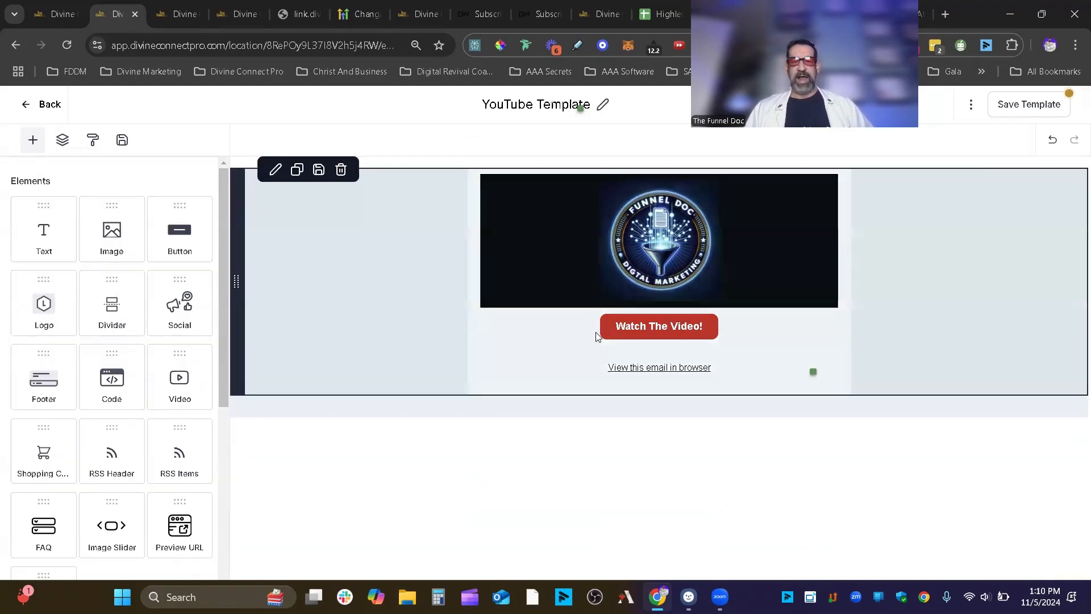
left_click_drag(106, 307, 668, 362)
left_click(504, 357)
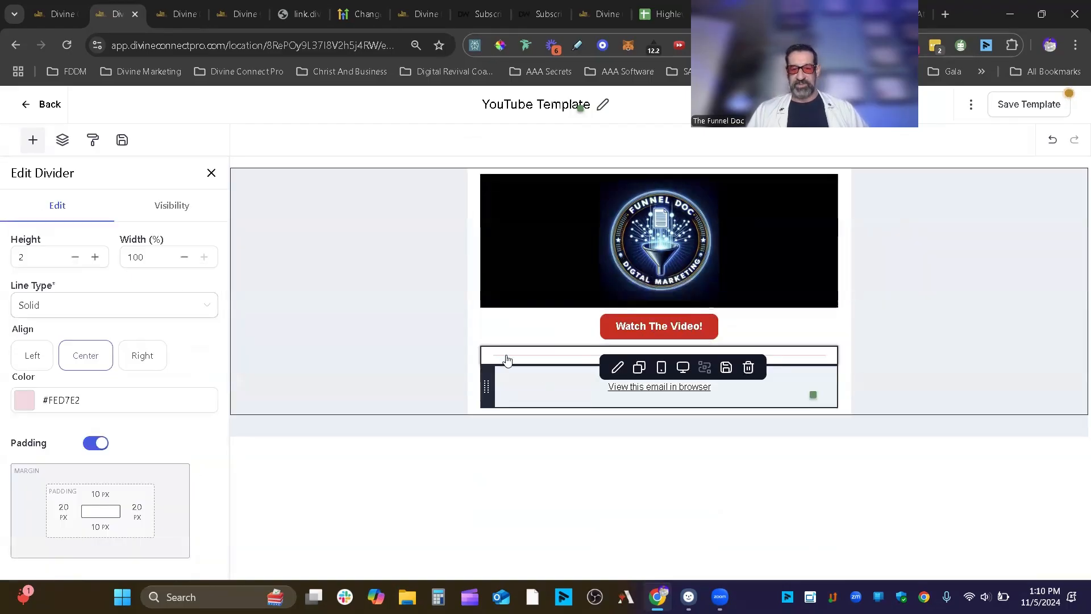
left_click(555, 357)
left_click(555, 357)
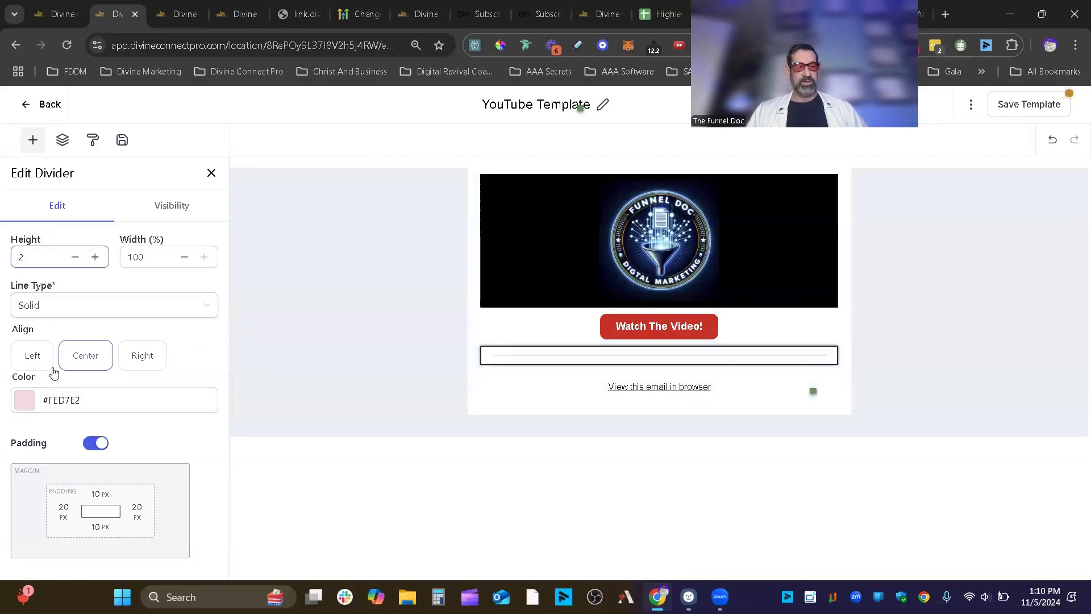
left_click(77, 304)
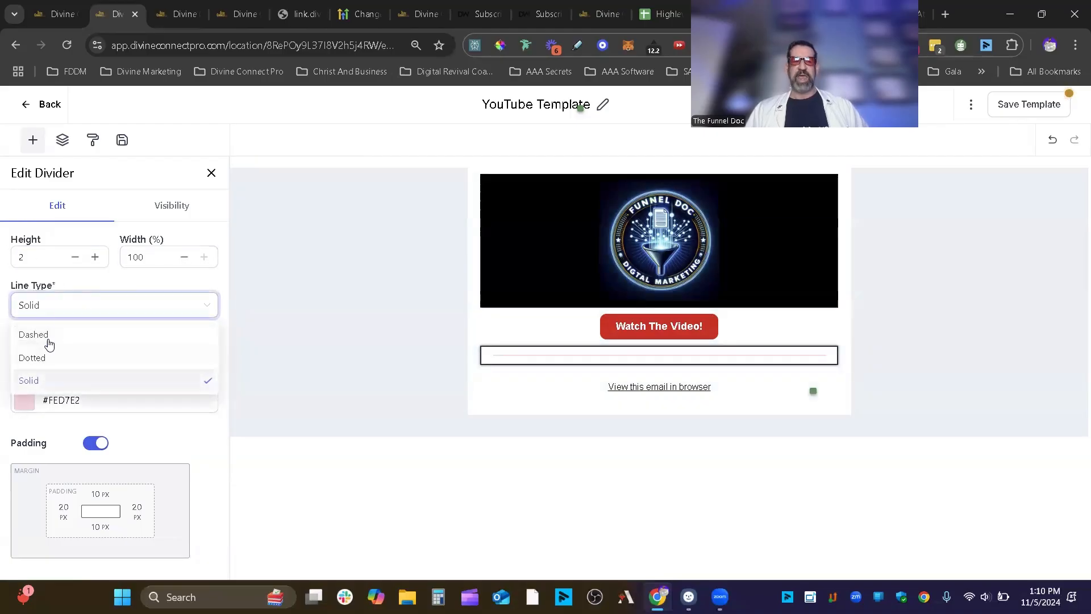
left_click(170, 206)
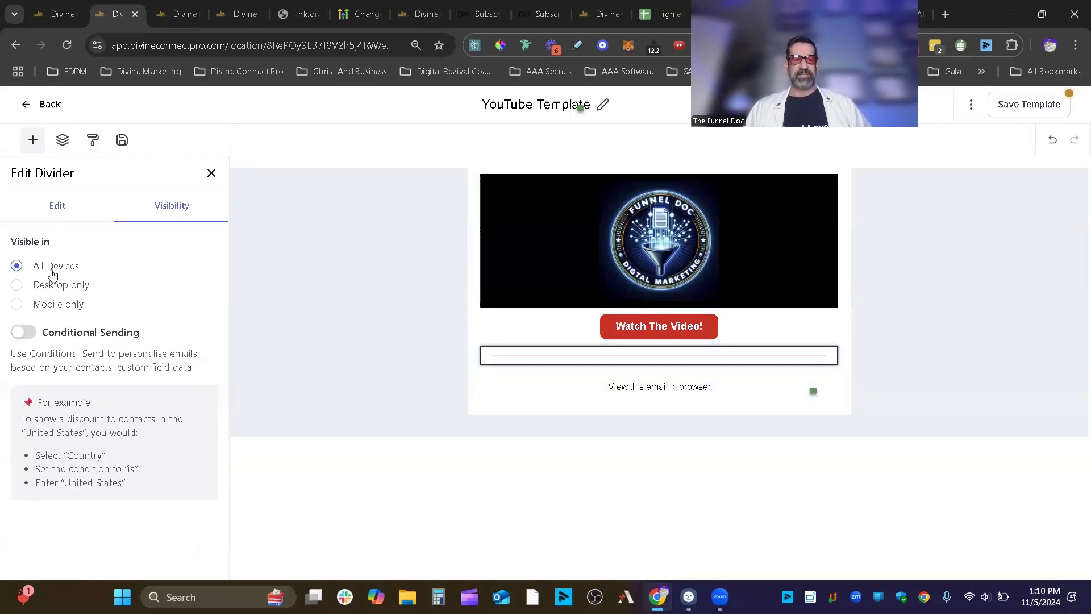
left_click(50, 211)
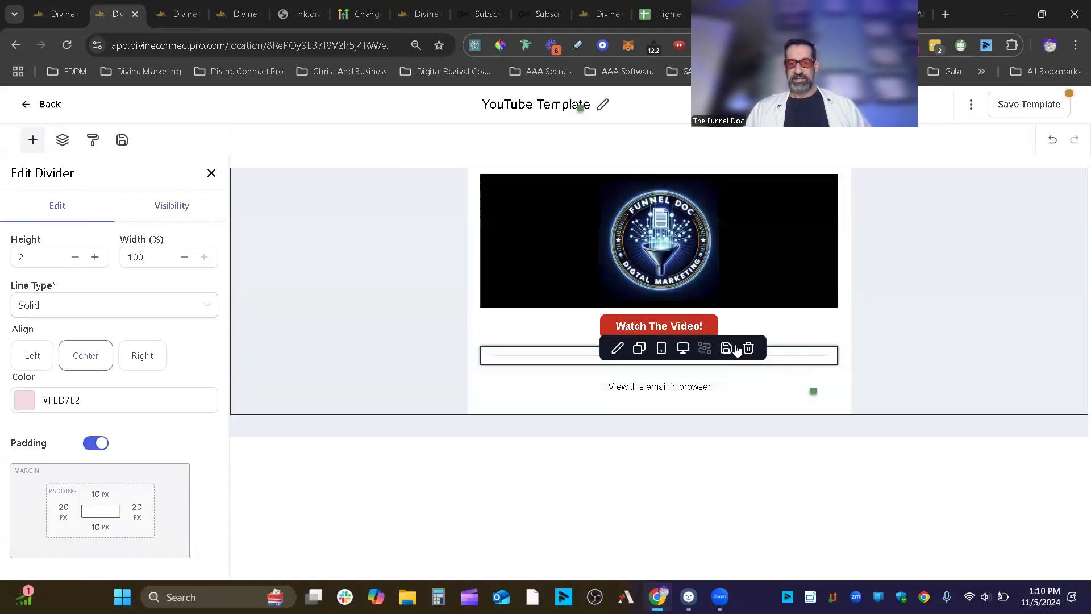
left_click(748, 349)
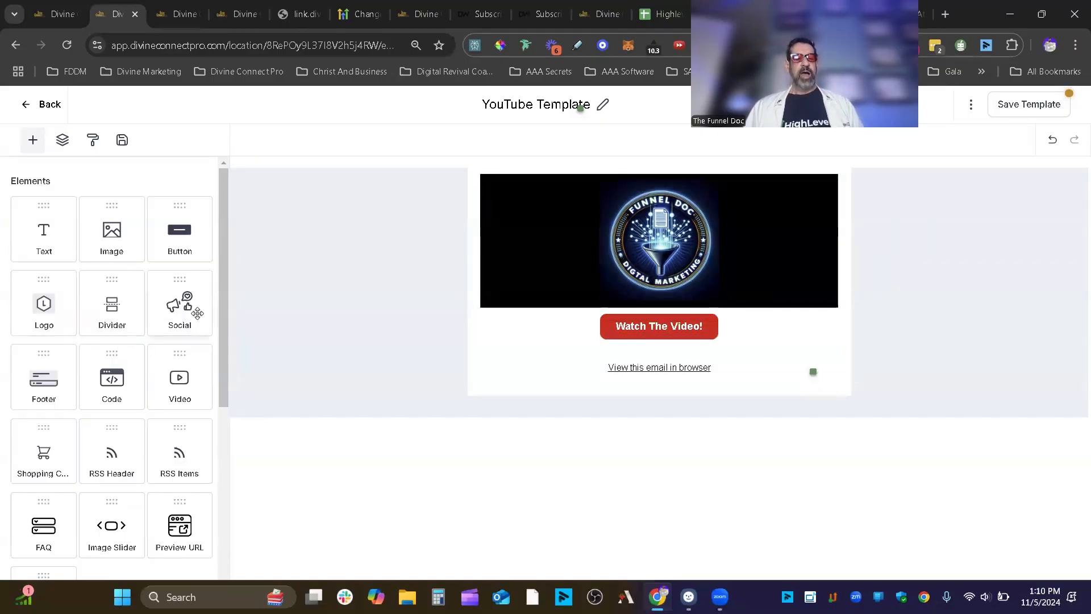
left_click_drag(183, 308, 648, 347)
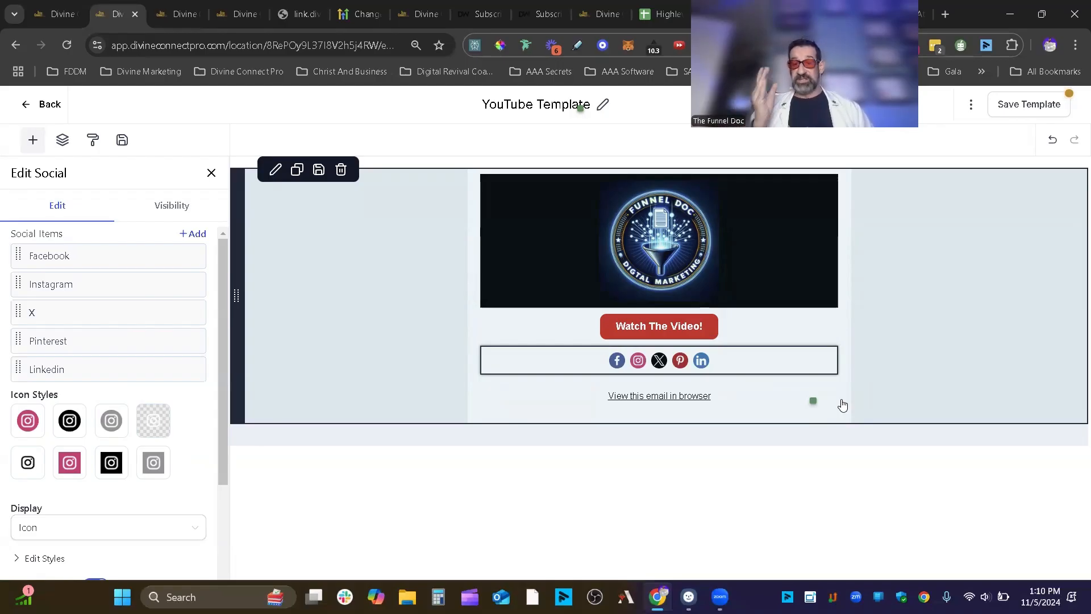
mouse_move(845, 356)
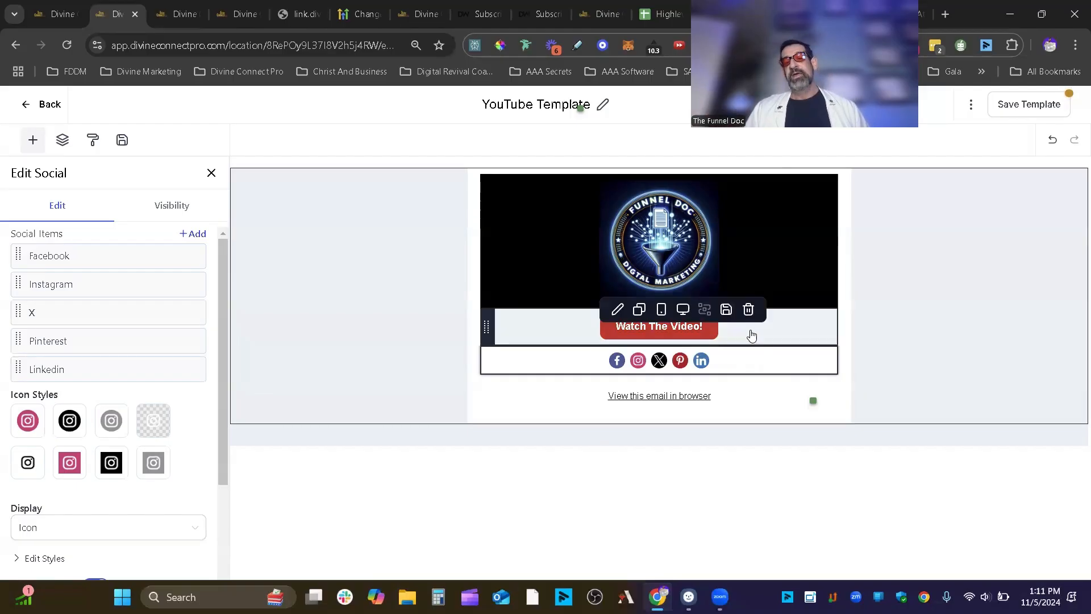
left_click(753, 348)
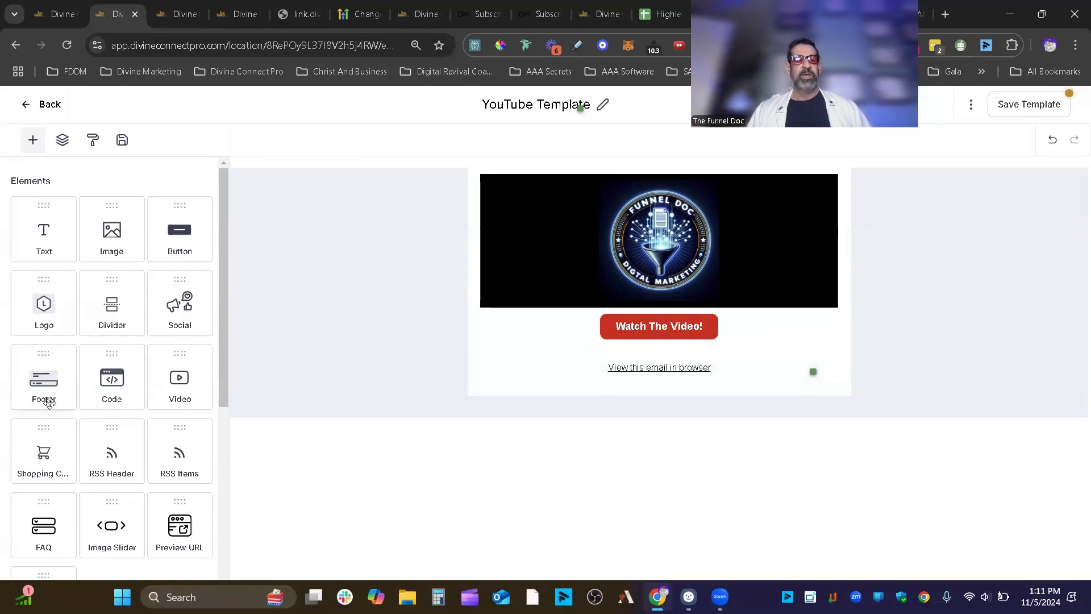
- Add a Heading text block below the button and move the logo banner above it
left_click_drag(44, 233, 607, 309)
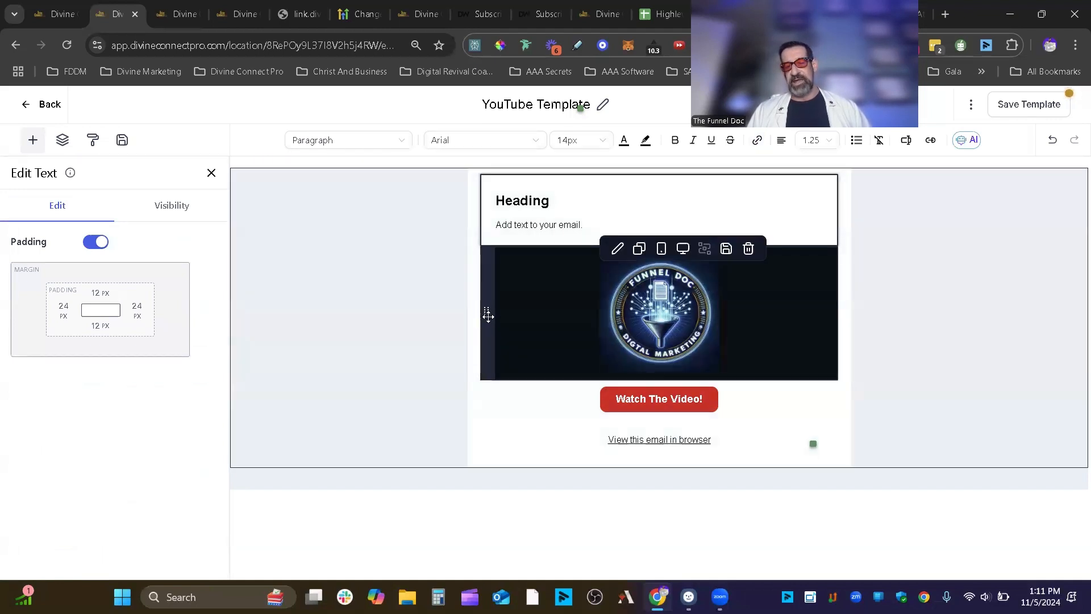
left_click_drag(487, 316, 499, 212)
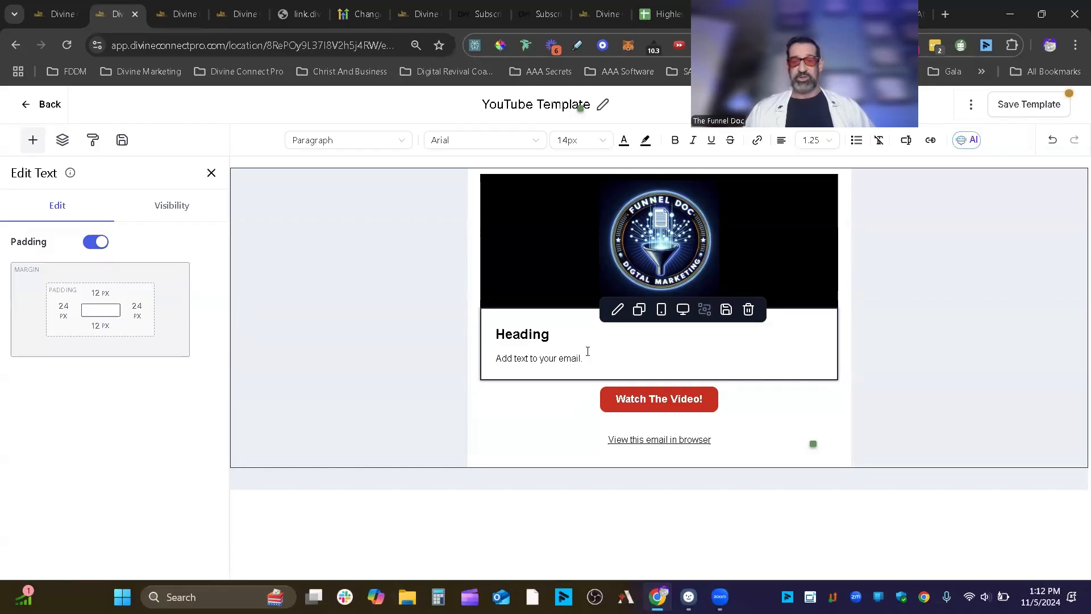
left_click(211, 173)
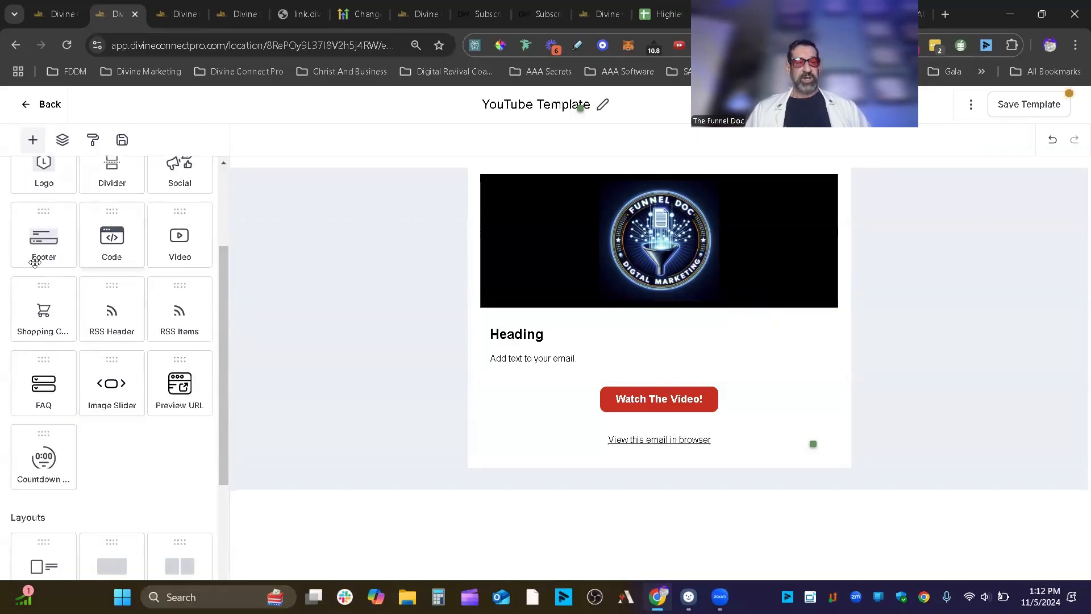
scroll(45, 250, "up", 1)
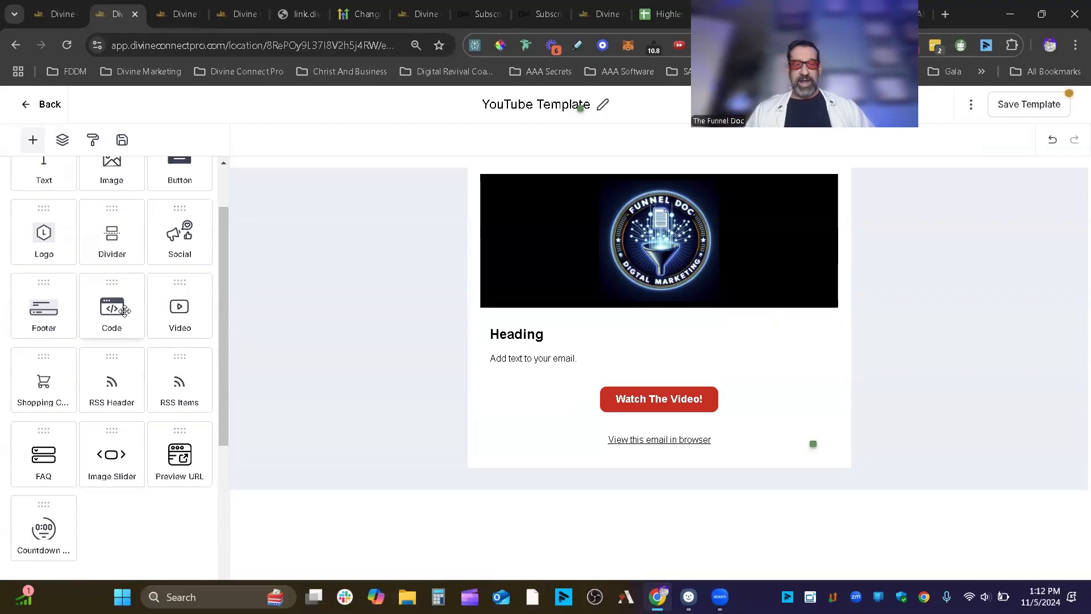
left_click_drag(124, 310, 624, 322)
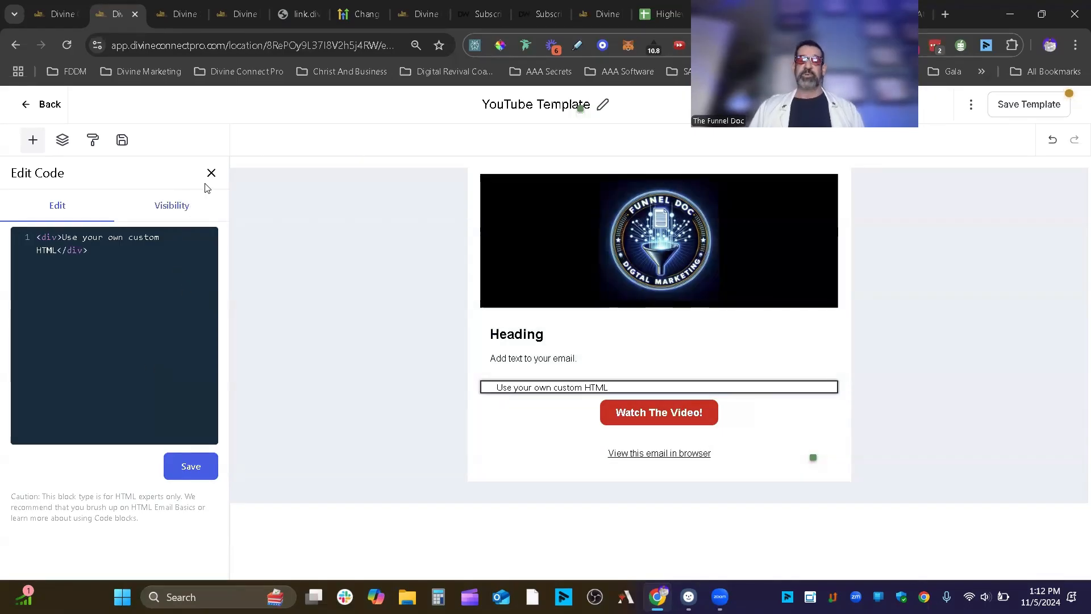
left_click(174, 207)
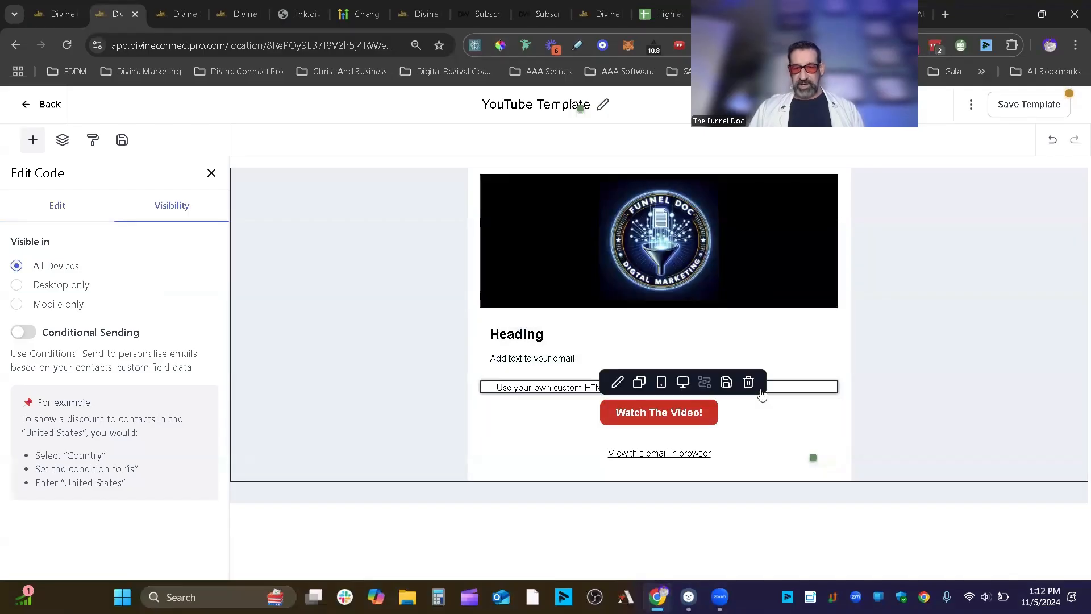
left_click(748, 383)
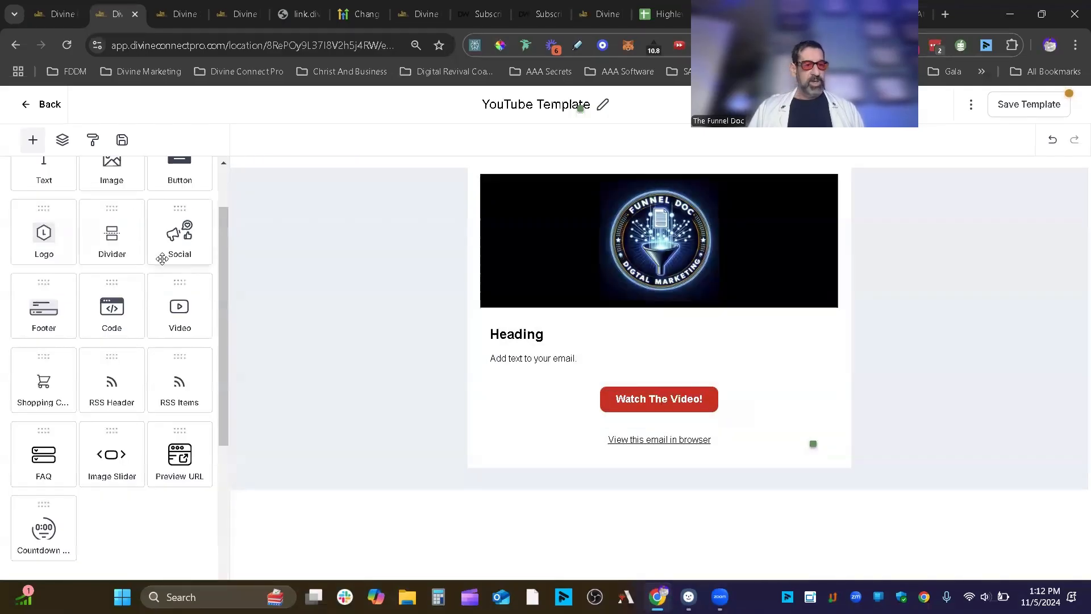
- Add a Youtube video block and move the logo banner above it
left_click_drag(185, 314, 589, 318)
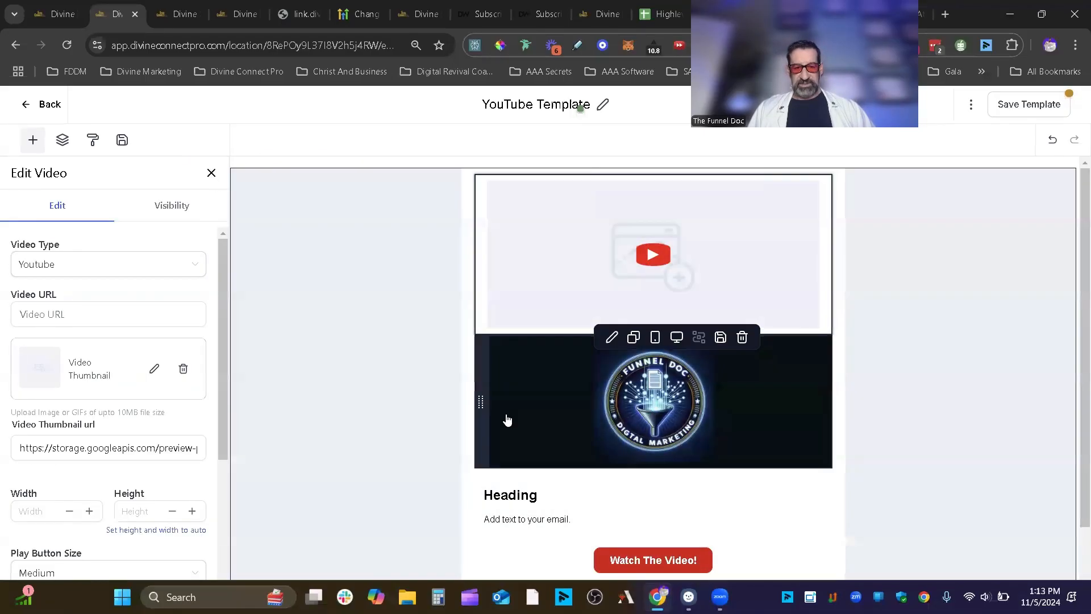
left_click_drag(483, 400, 478, 227)
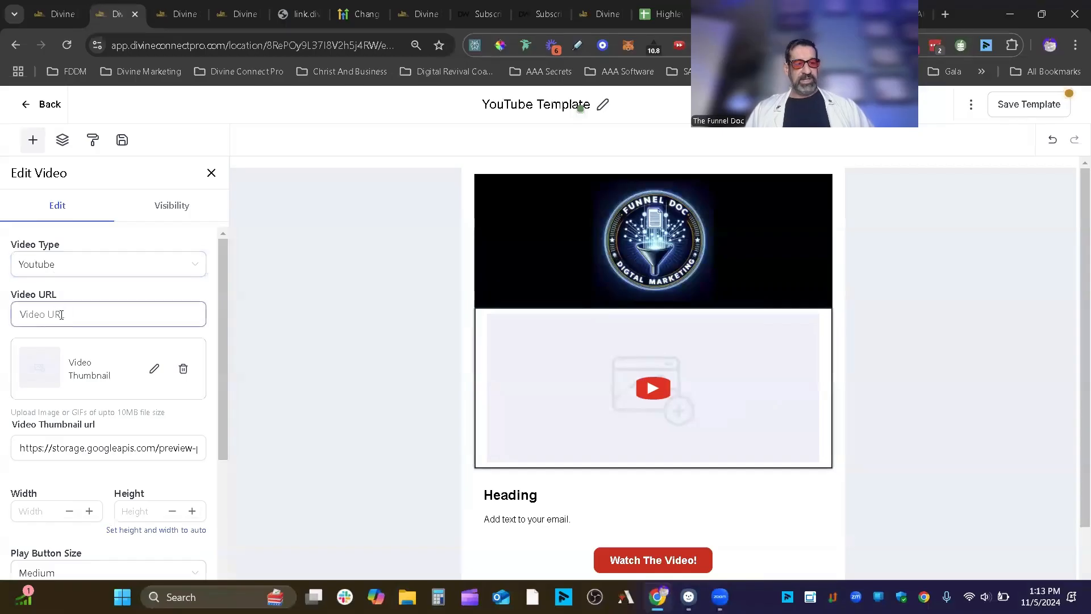
left_click(63, 266)
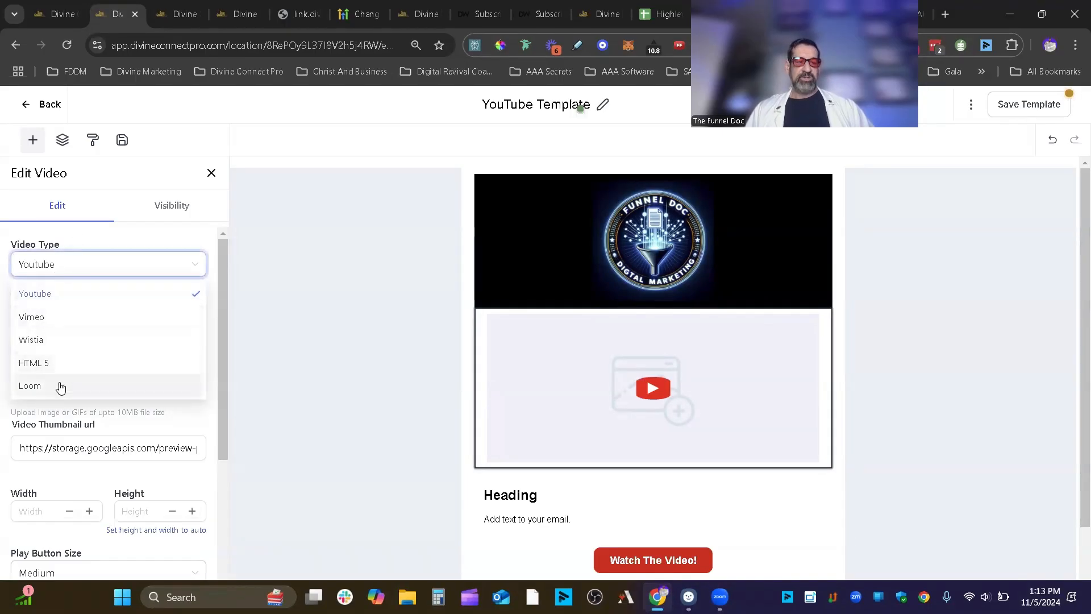
left_click(118, 226)
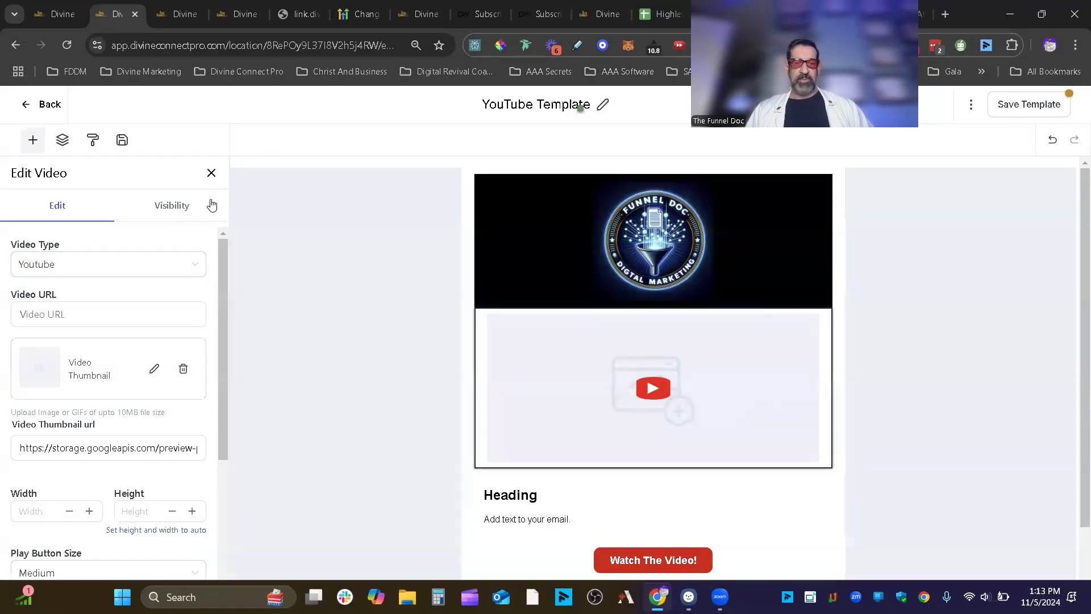
left_click(187, 205)
left_click(62, 220)
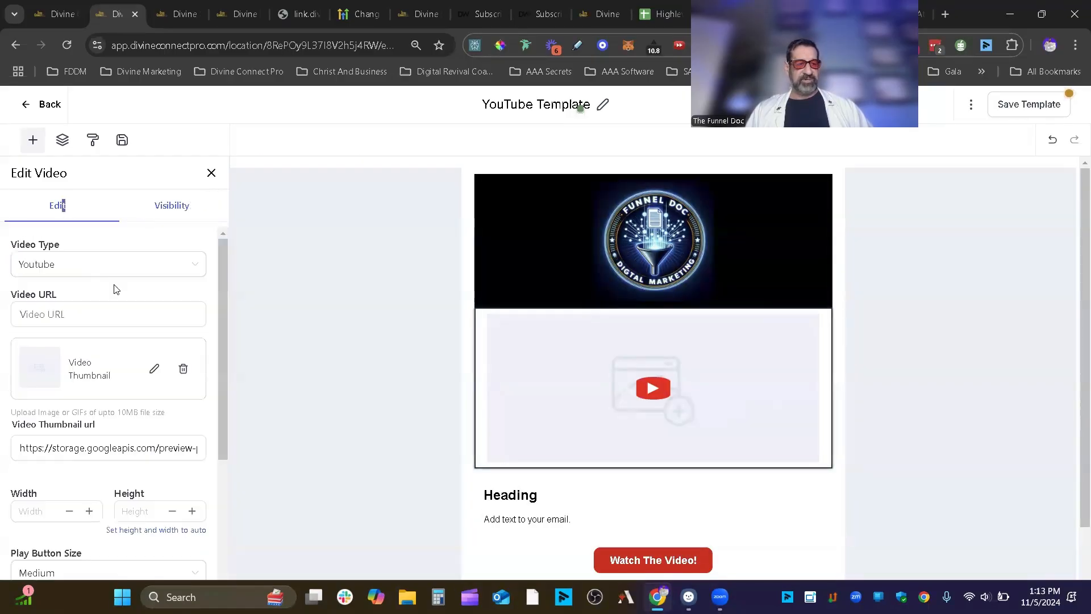
- Set the video block's play button size to Large
scroll(109, 284, "down", 4)
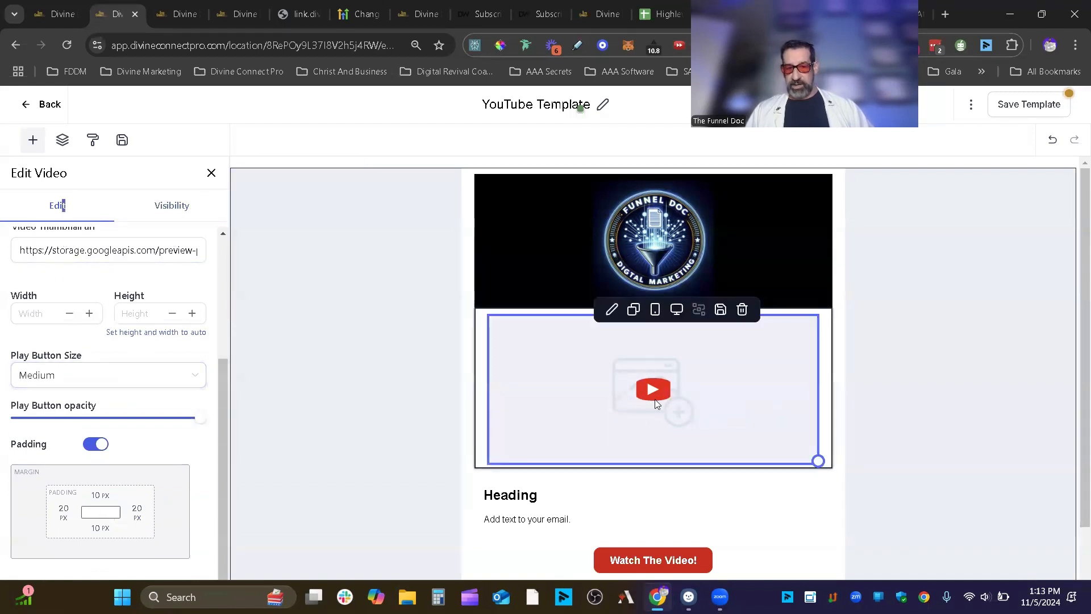
left_click(93, 380)
left_click(66, 448)
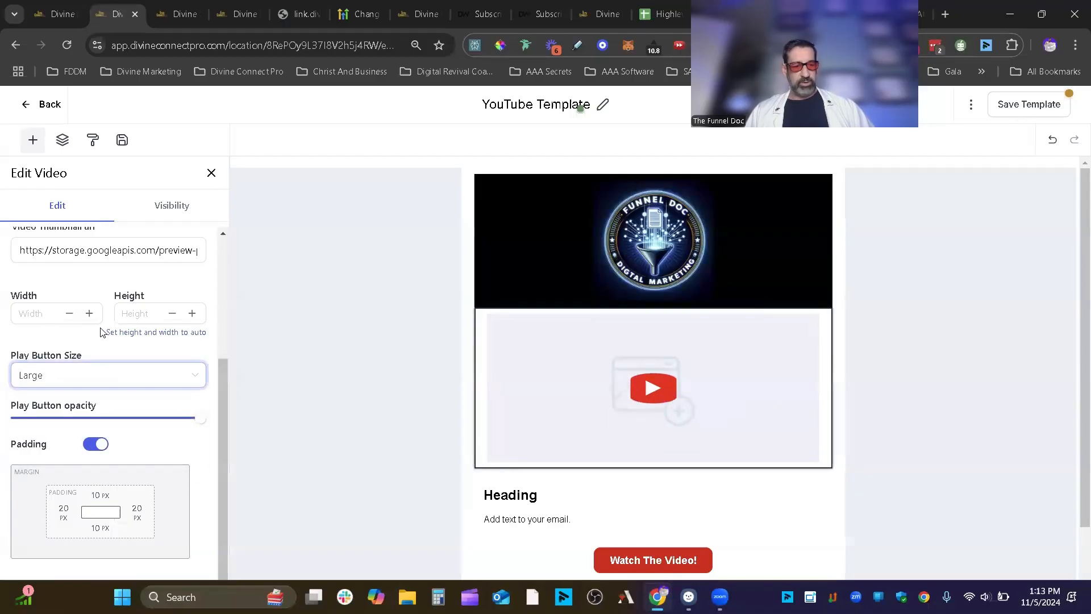
mouse_move(200, 420)
left_mouse_down()
mouse_move(86, 423)
mouse_move(203, 423)
left_mouse_up()
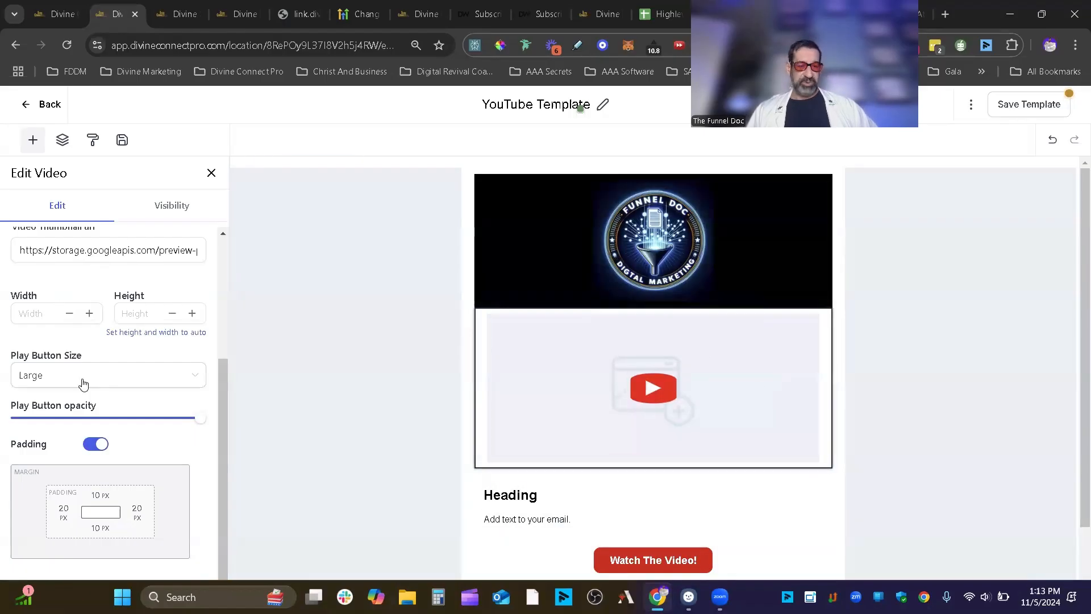
left_click(151, 210)
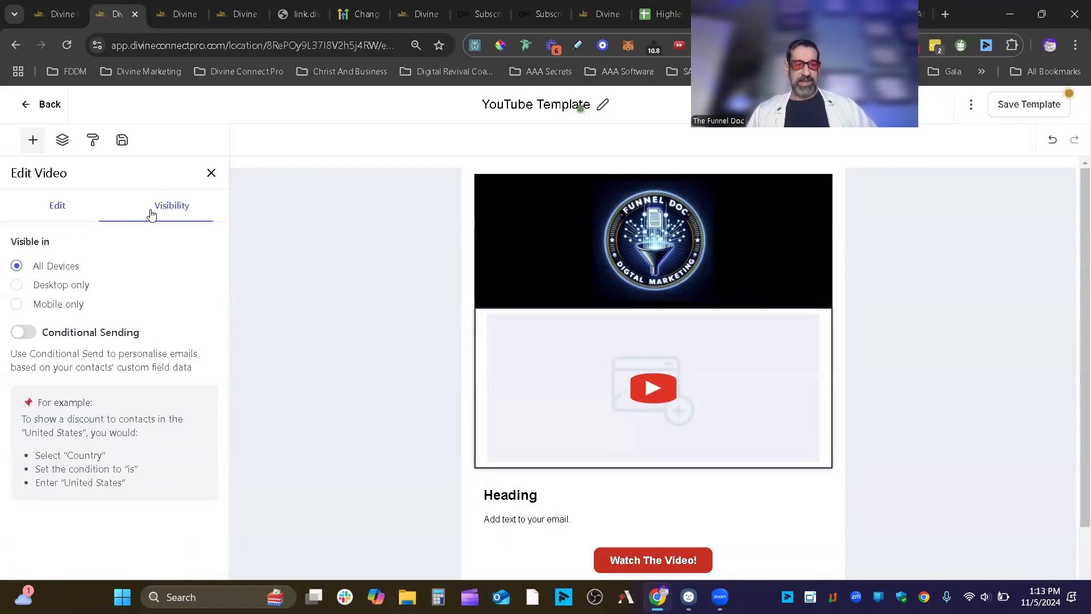
left_click(42, 208)
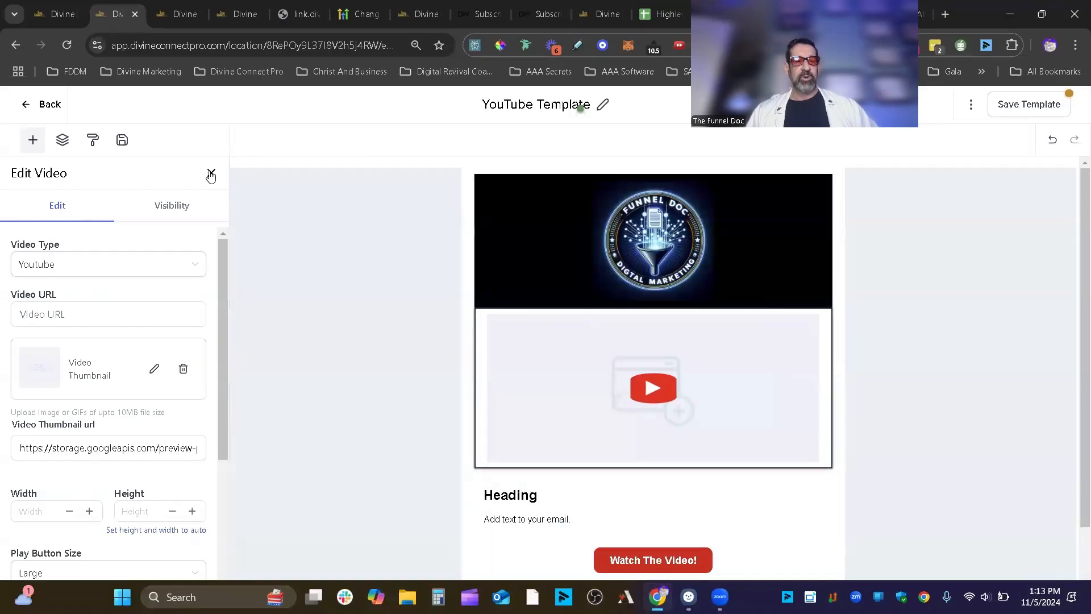
left_click(211, 173)
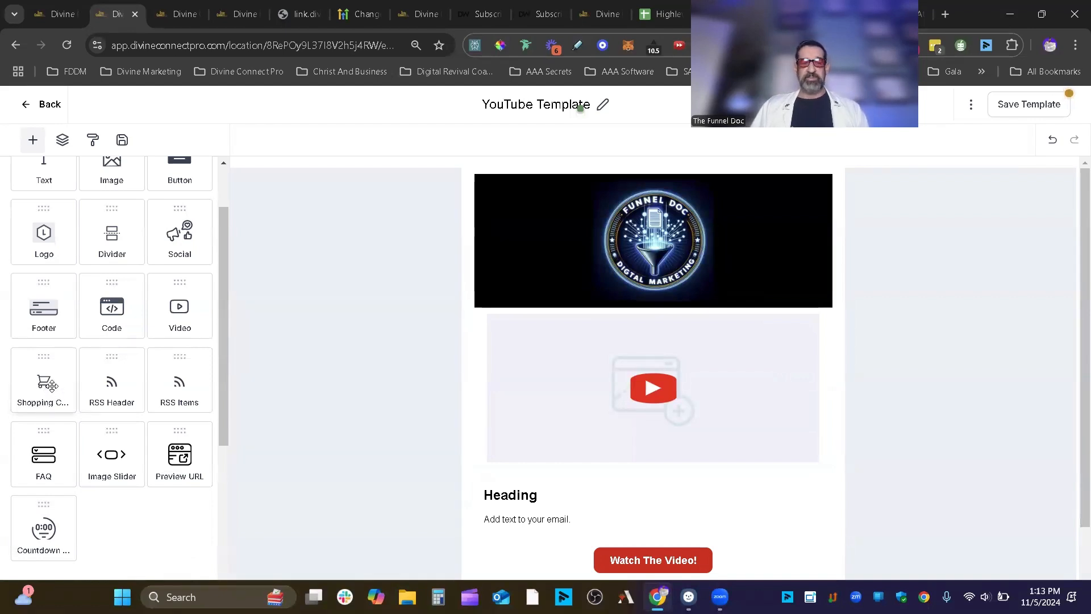
- Try a shopping cart block, then add an RSS header block below the video
left_click_drag(56, 387, 611, 472)
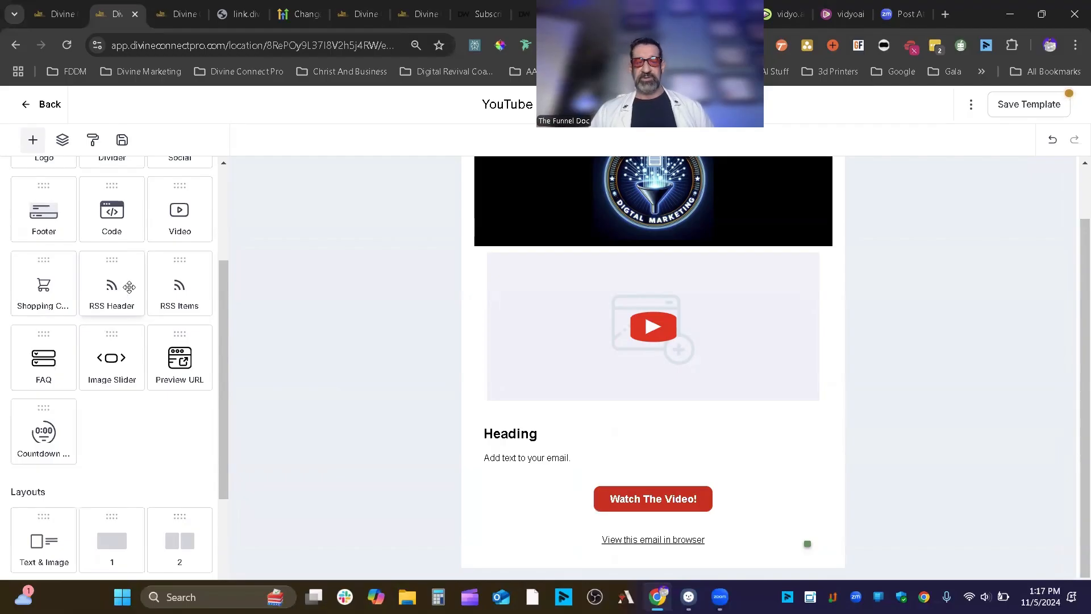
left_click_drag(132, 287, 681, 433)
left_click(641, 361)
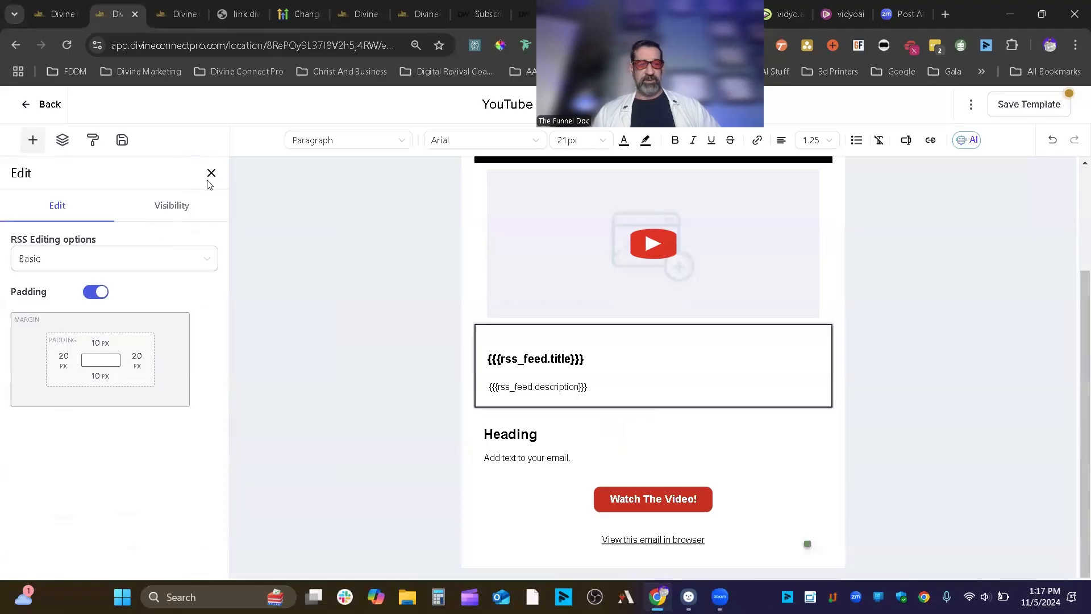
left_click(210, 174)
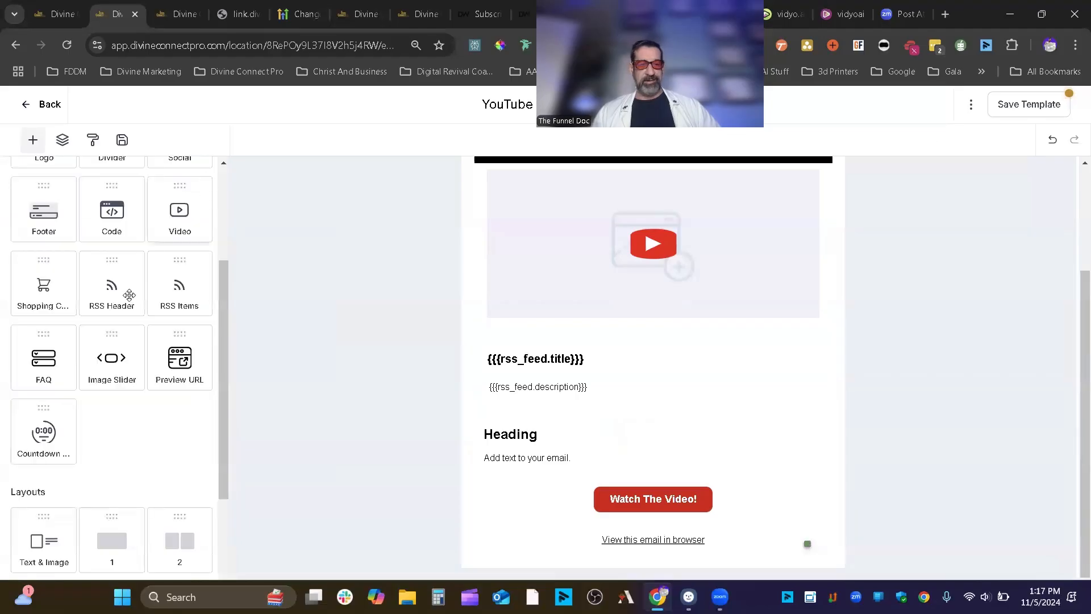
- Add an RSS items block, inspect its text, then delete it
left_click_drag(179, 287, 592, 395)
triple_click(621, 427)
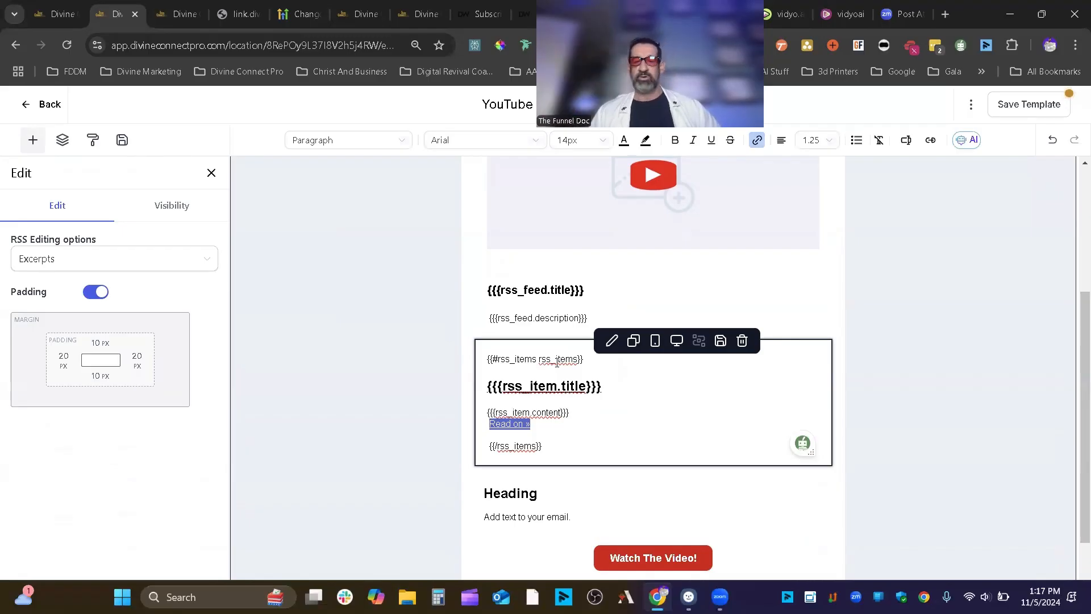
left_click(648, 309)
left_click(651, 312)
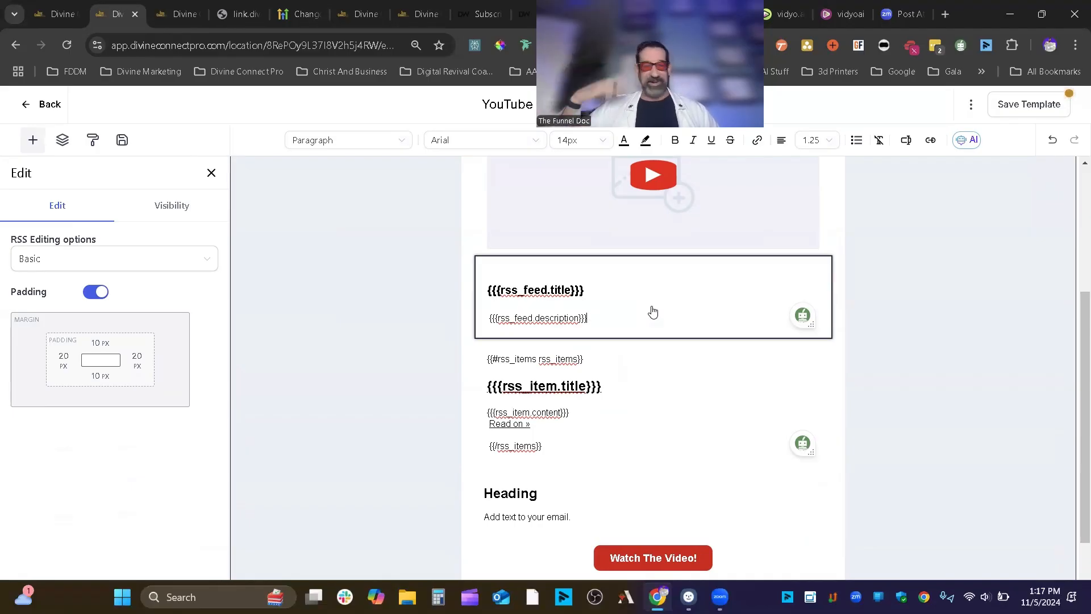
mouse_move(742, 319)
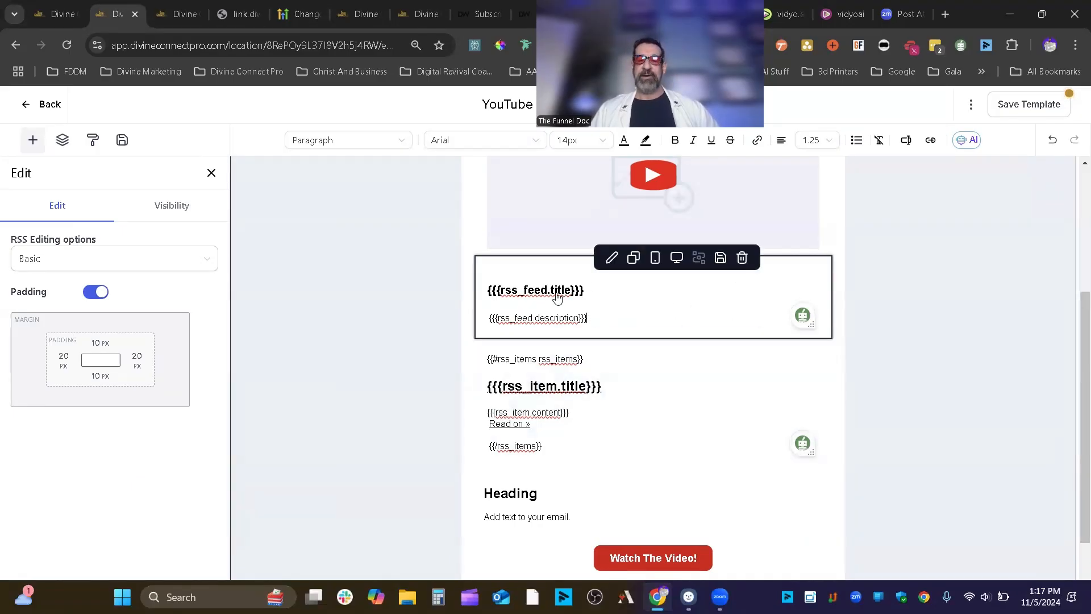
left_click(565, 413)
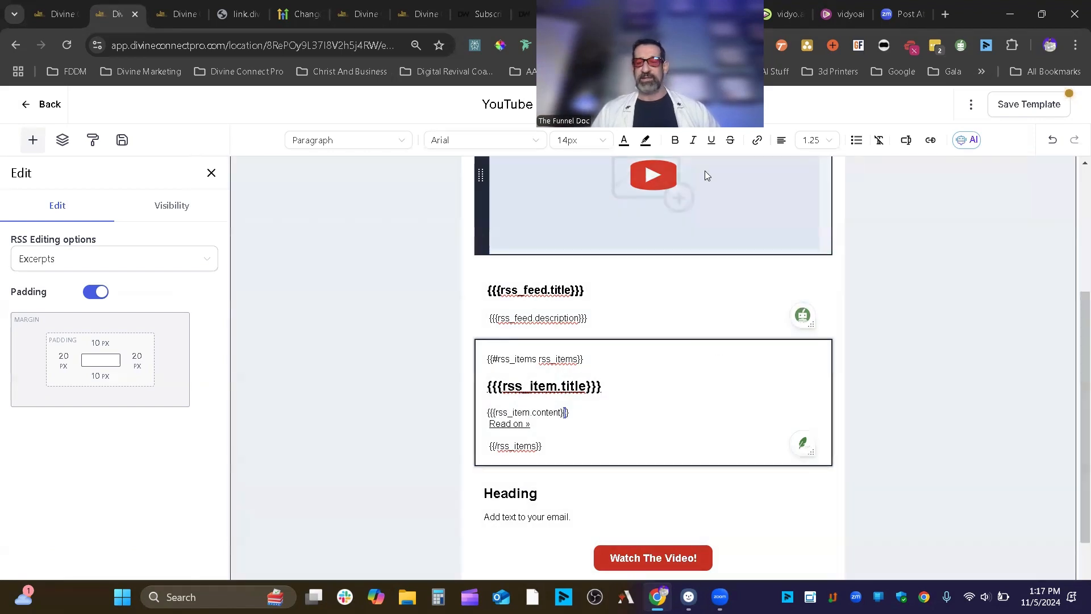
left_click(741, 339)
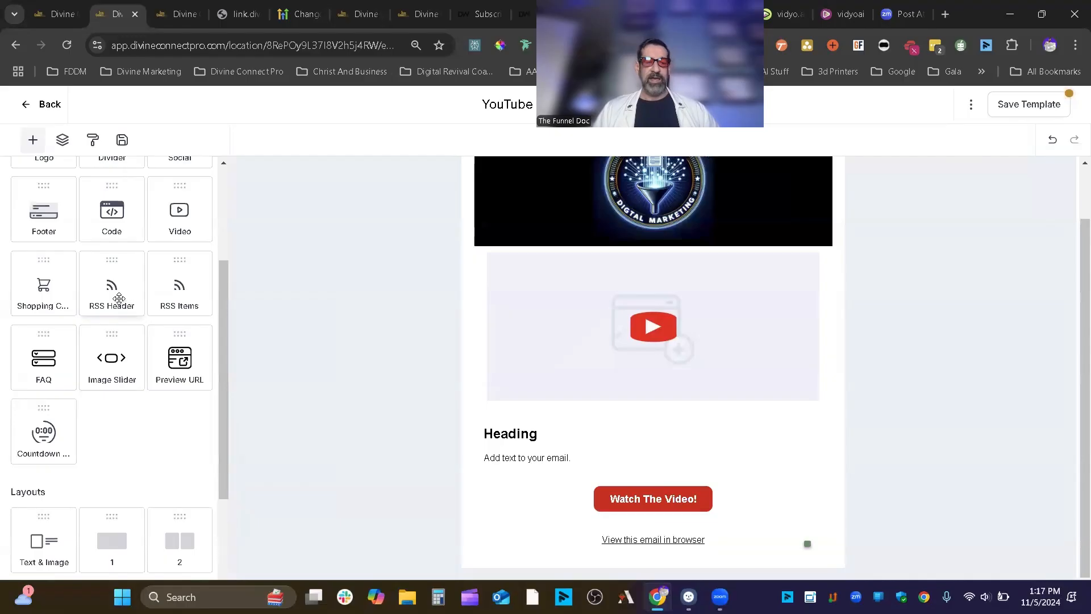
- Add another RSS header block below the YouTube video, review it, and delete it
left_click_drag(119, 298, 582, 418)
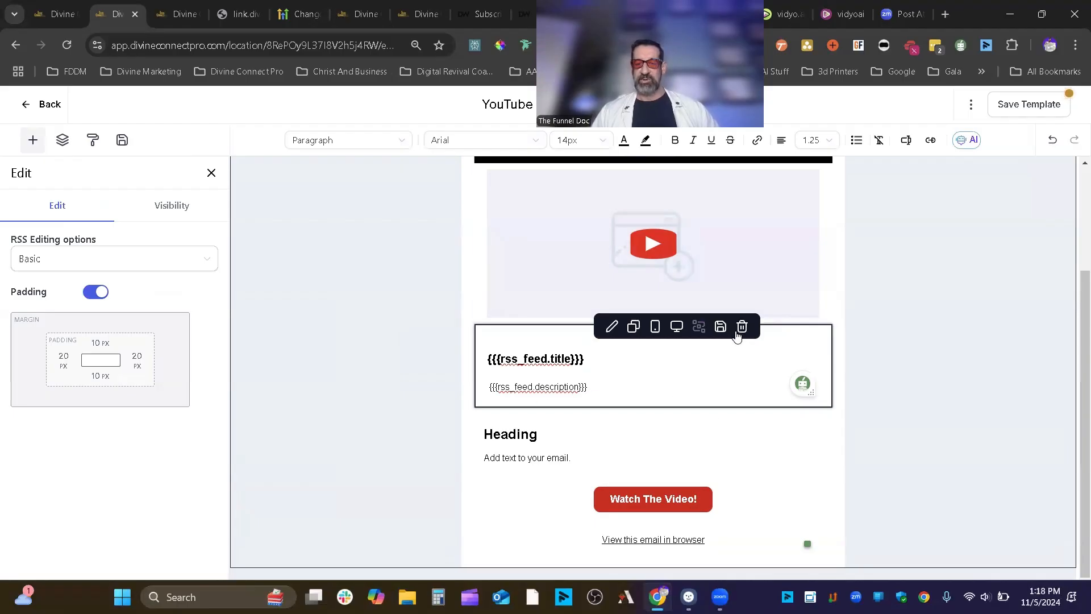
double_click(520, 362)
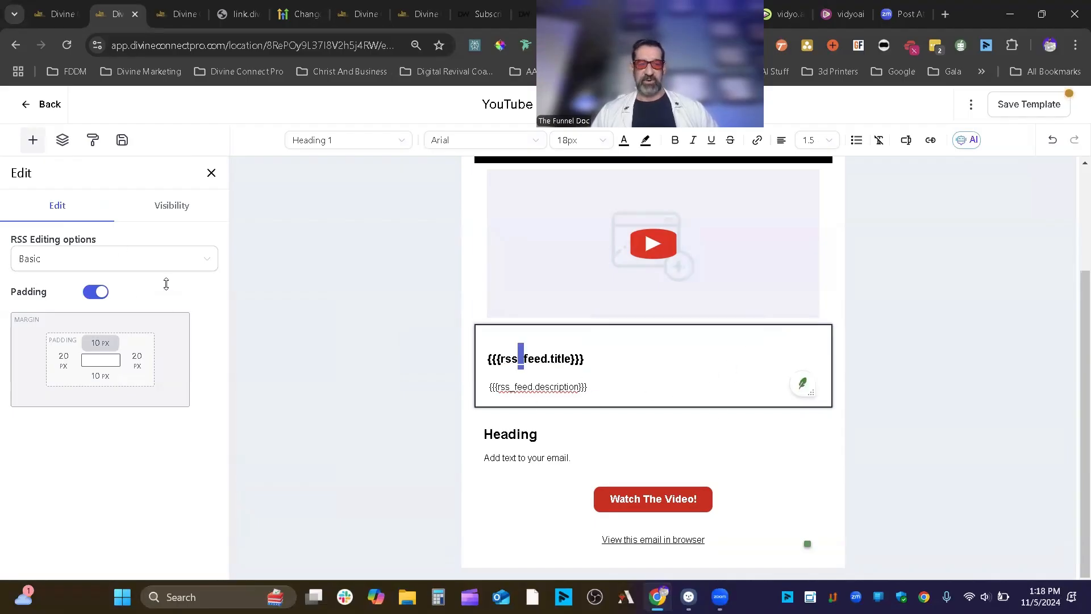
mouse_move(756, 375)
left_click(185, 208)
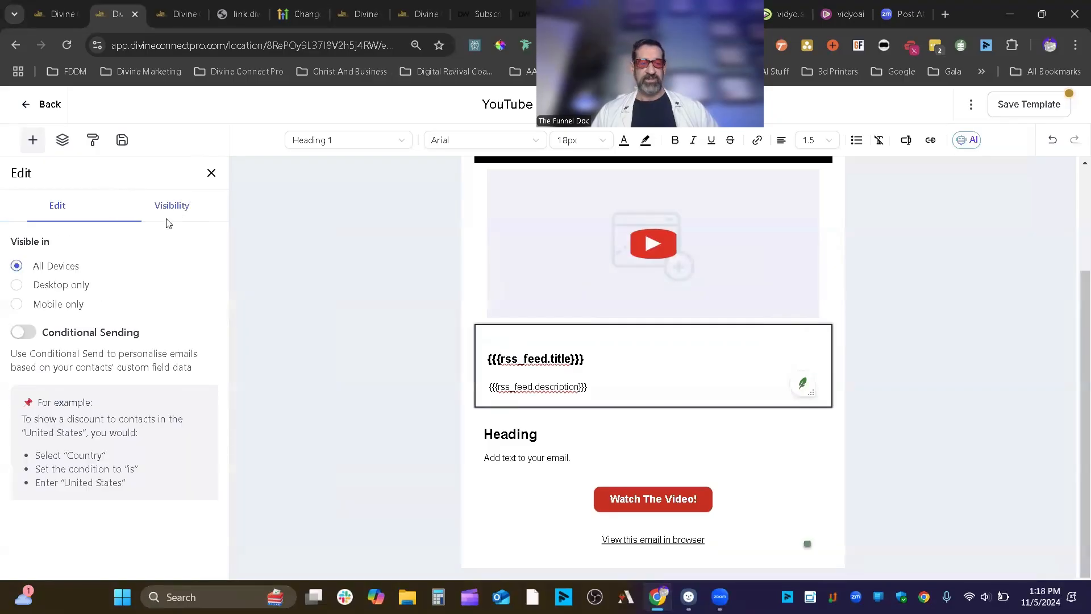
left_click(83, 213)
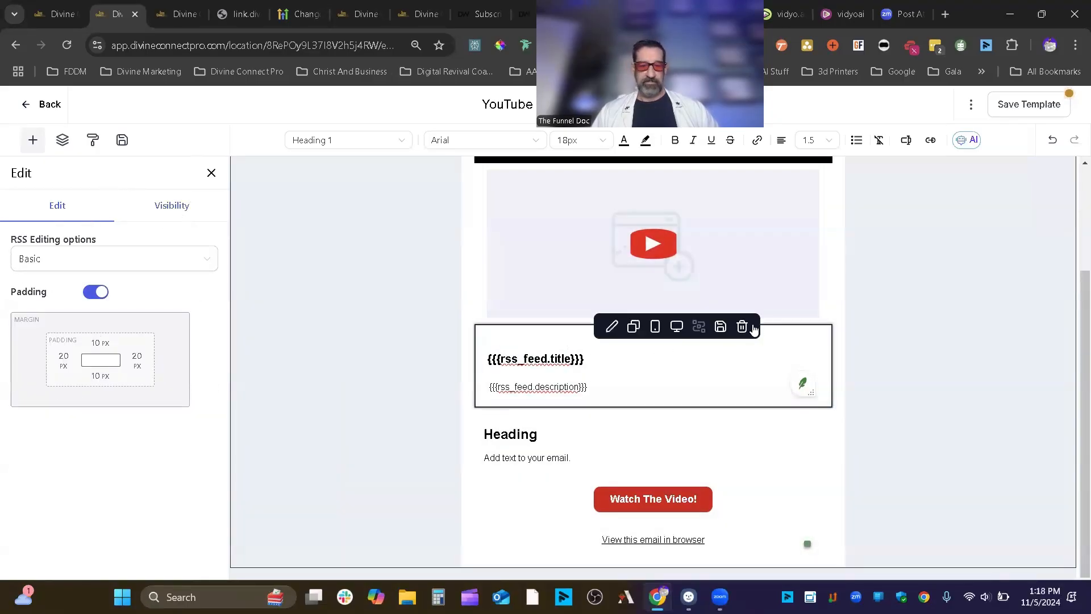
left_click(742, 327)
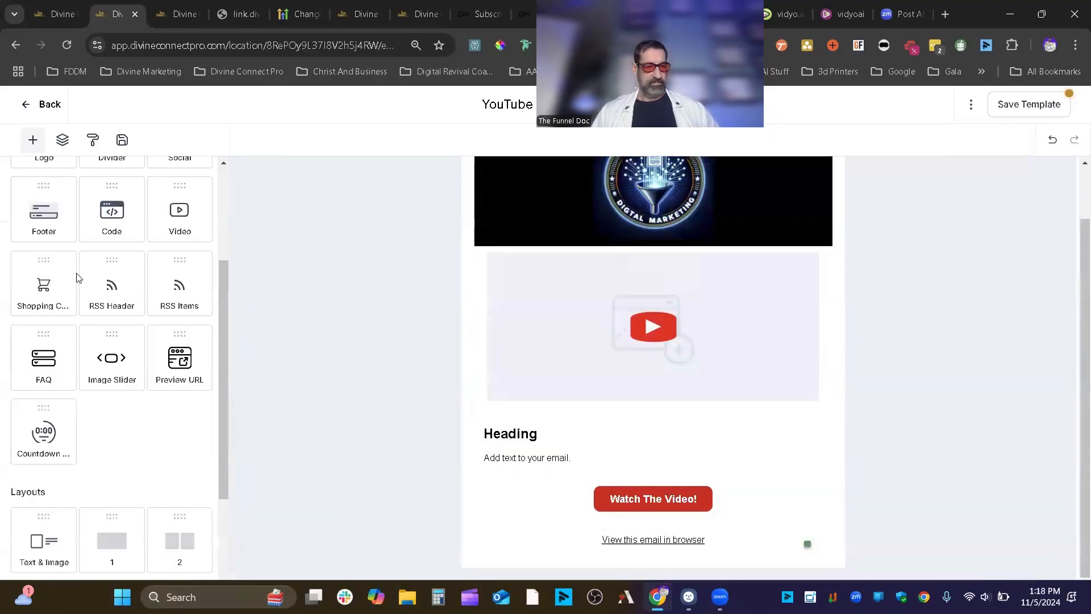
- Place a three-item FAQ block below the heading and test-edit the first item's answer and title
left_click_drag(50, 371, 593, 432)
scroll(779, 472, "down", 1)
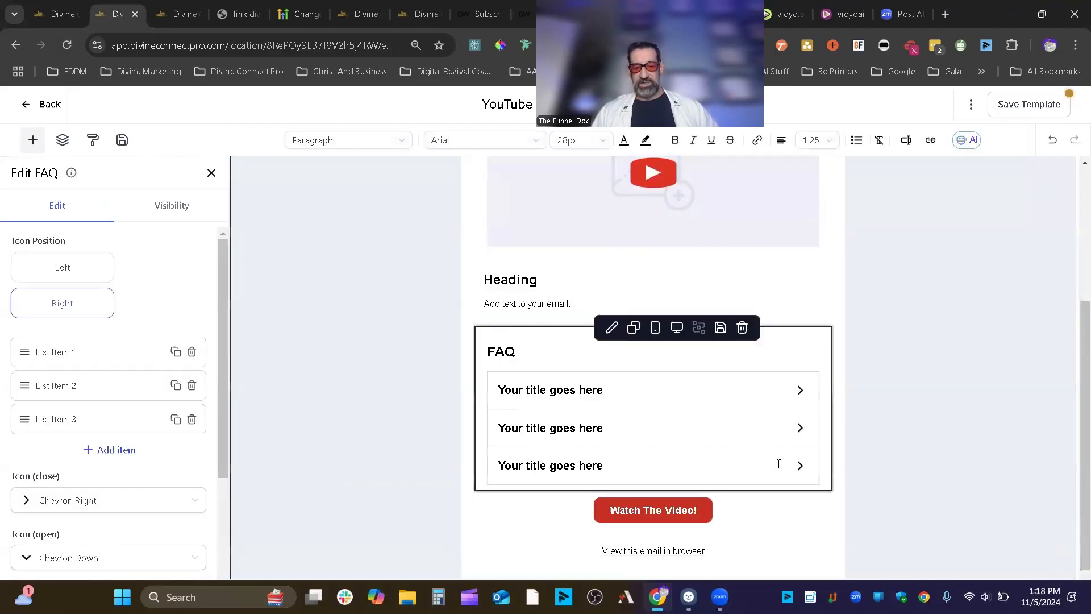
left_click(798, 389)
left_click(799, 390)
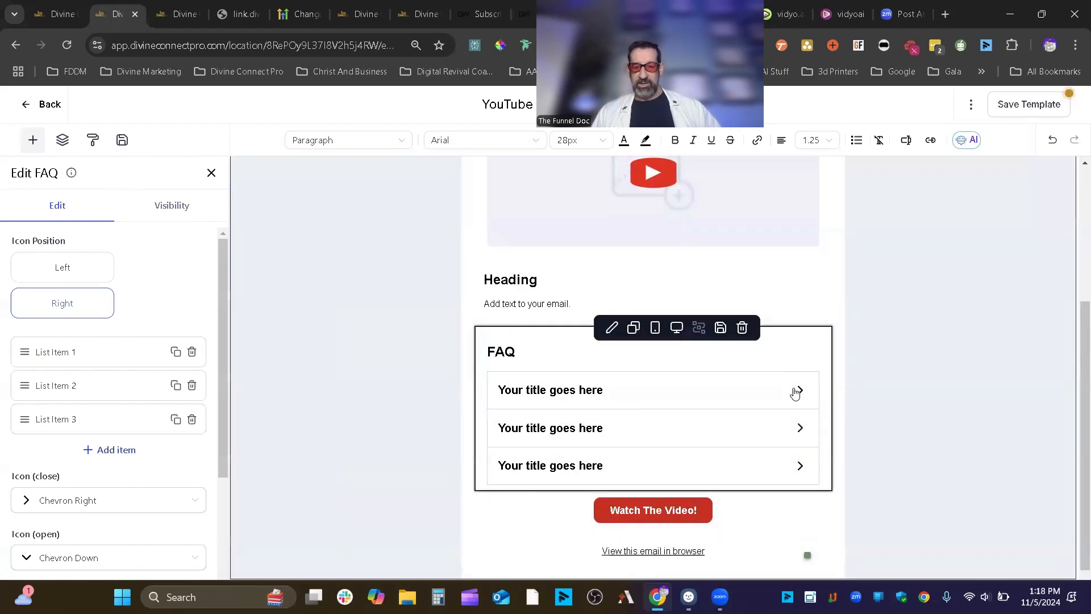
left_click(798, 390)
left_click(668, 439)
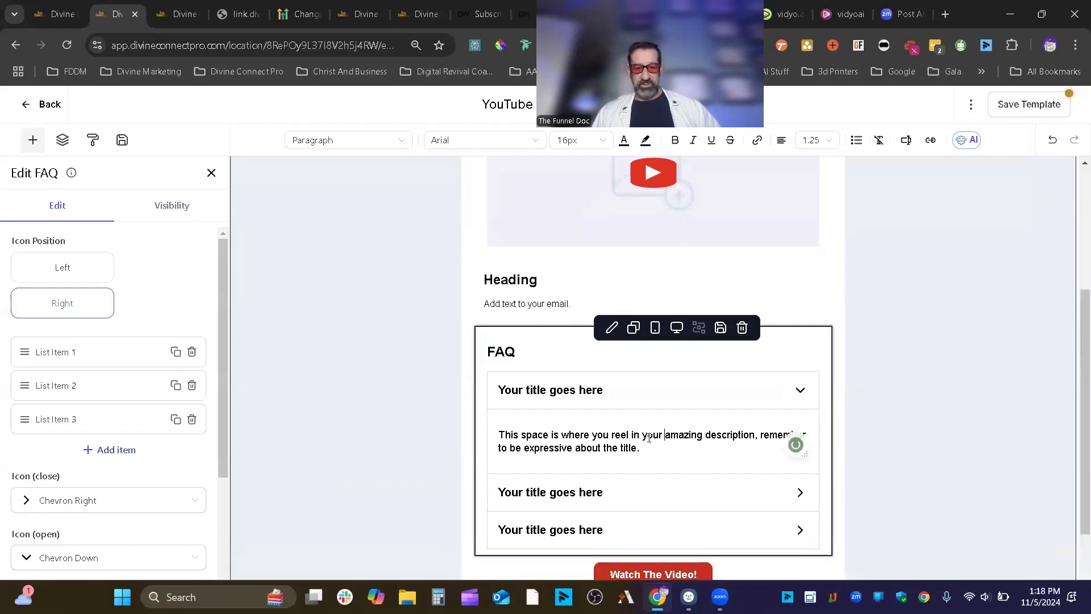
type("brdagrgaehrah")
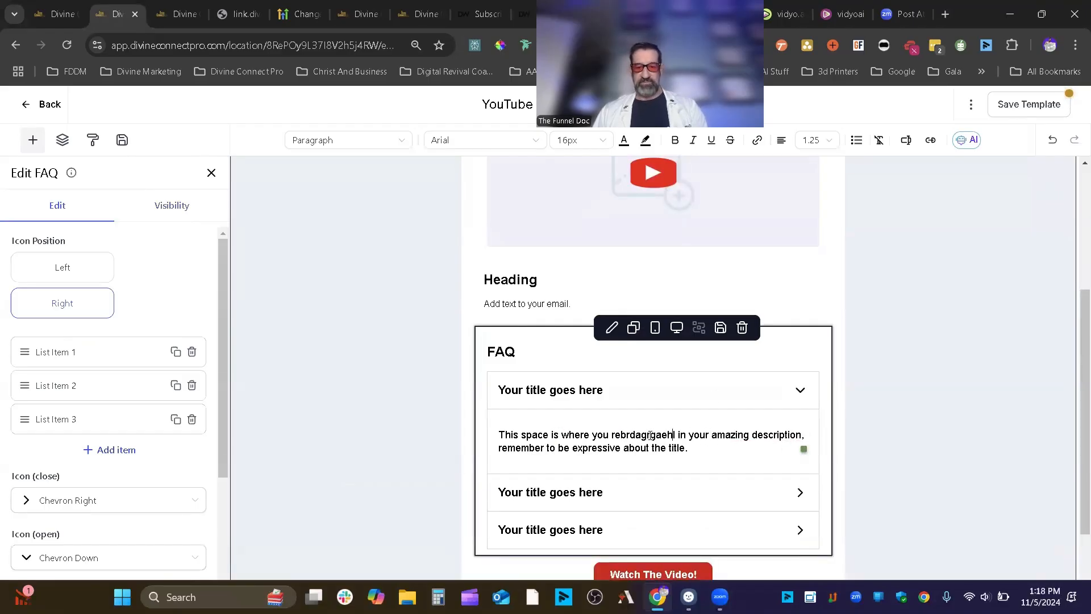
left_click(573, 390)
type("gae43ayq")
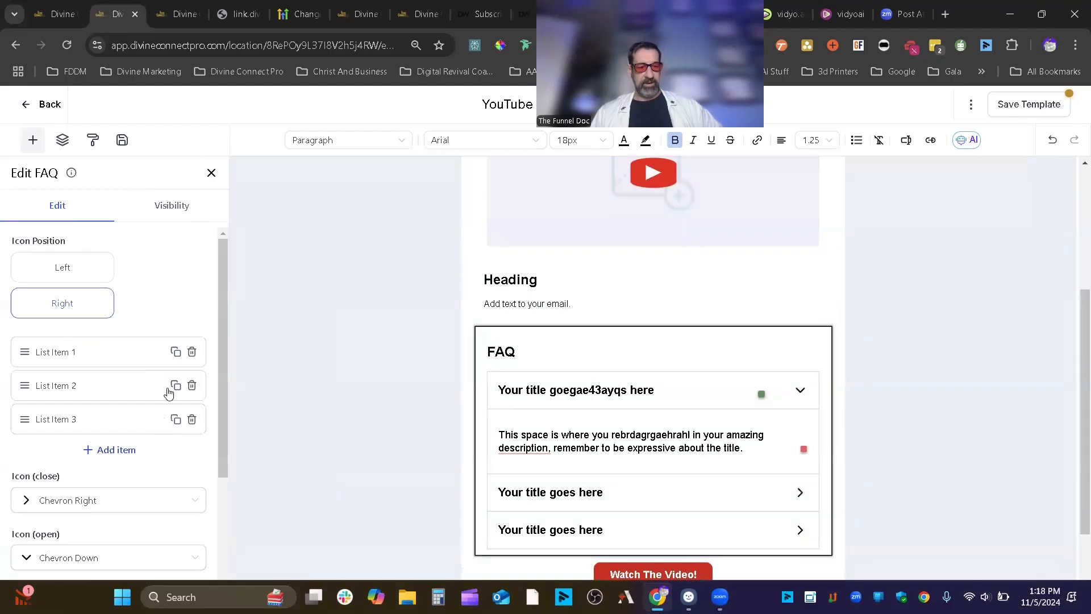
- Set the FAQ Icon Position to Left and preview expanding the first item
left_click(104, 271)
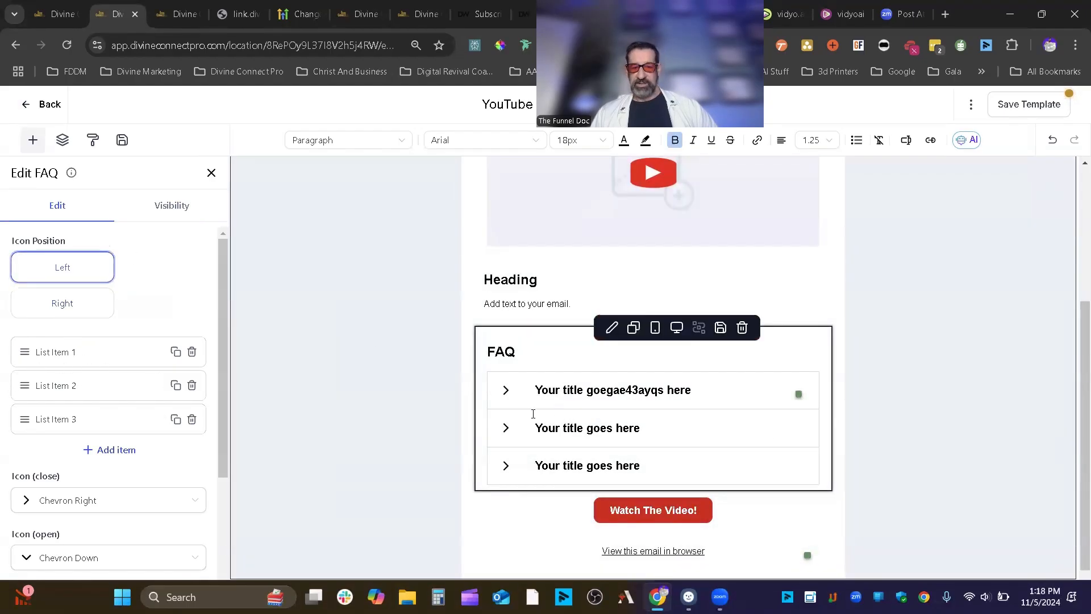
left_click(63, 302)
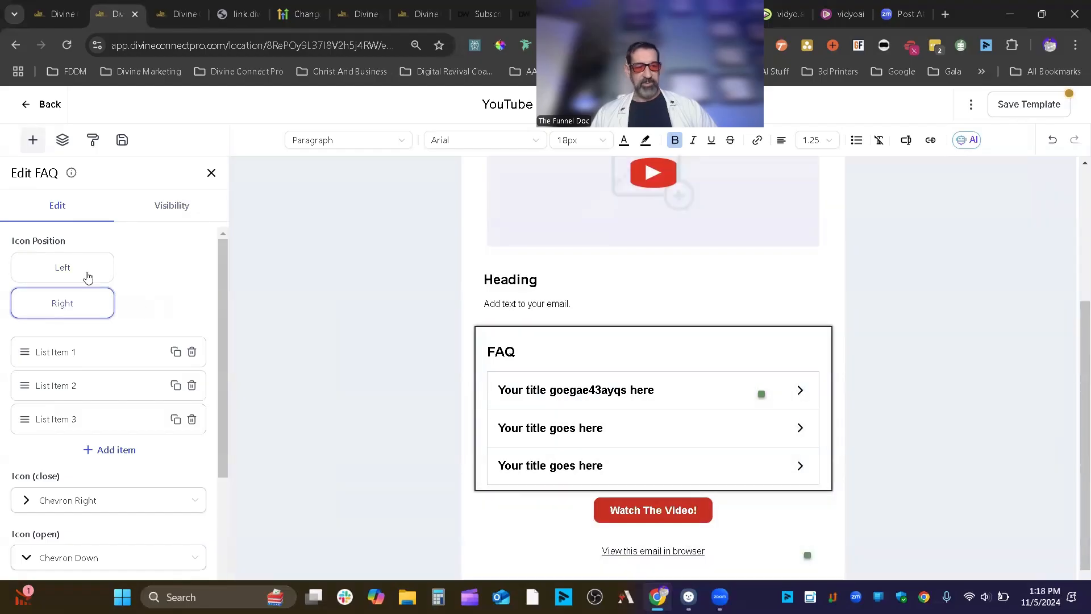
left_click(88, 275)
scroll(87, 439, "down", 3)
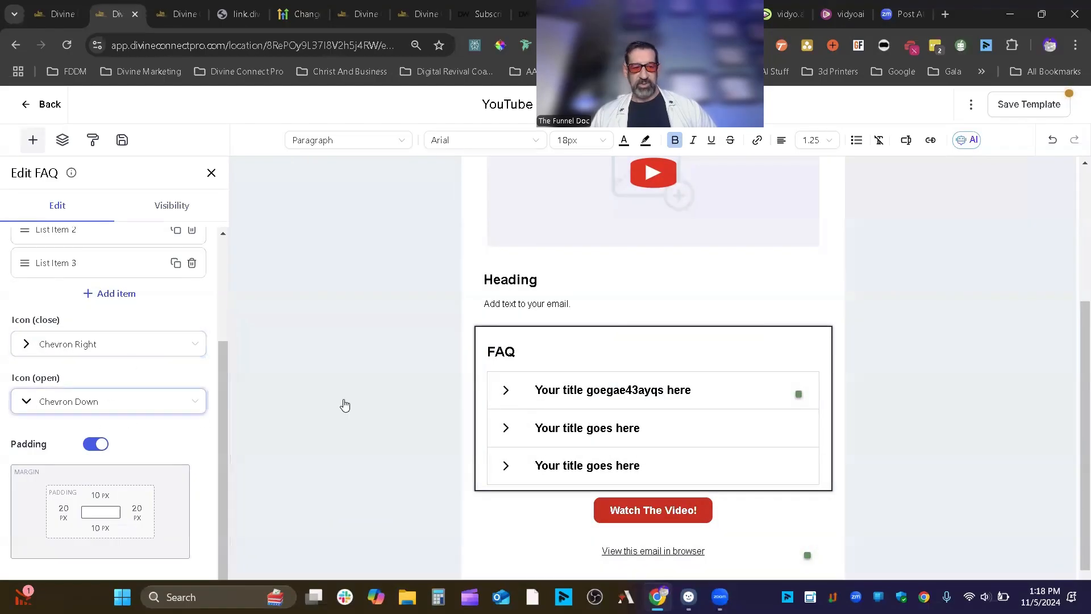
left_click(503, 390)
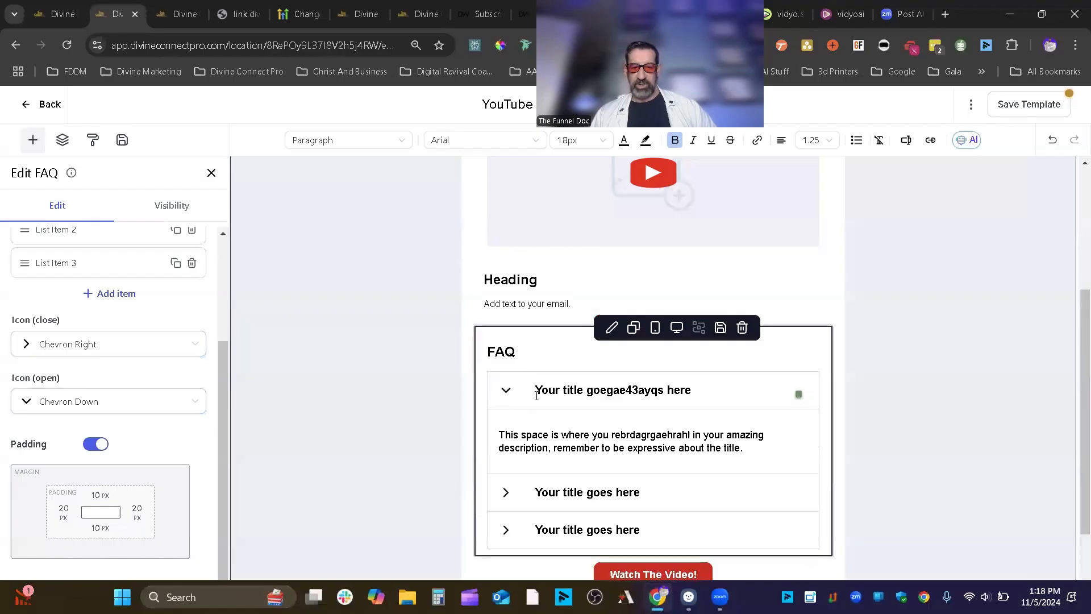
left_click(516, 396)
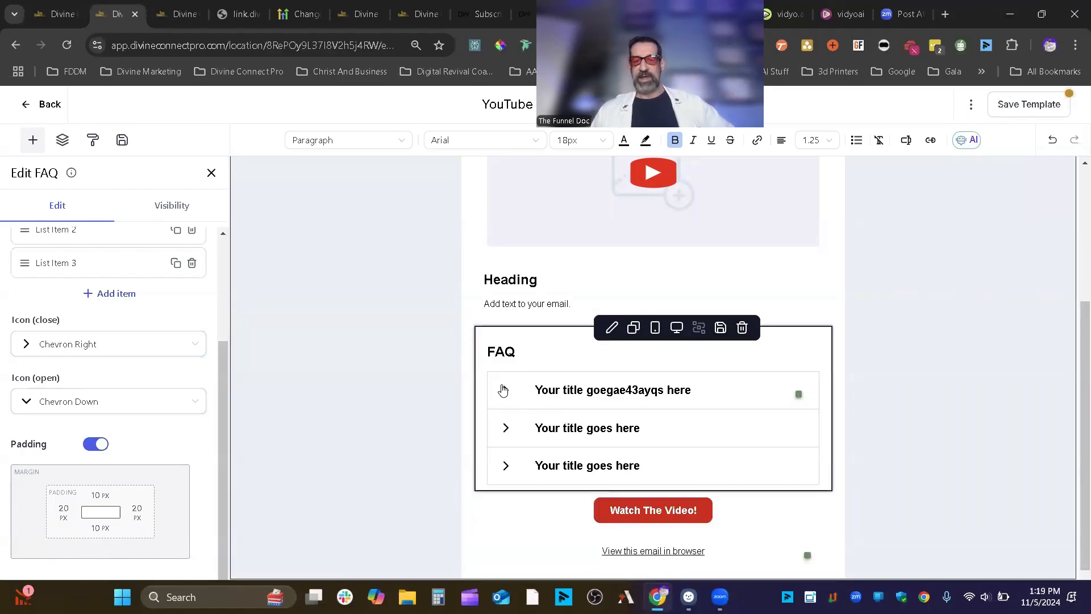
scroll(135, 374, "up", 3)
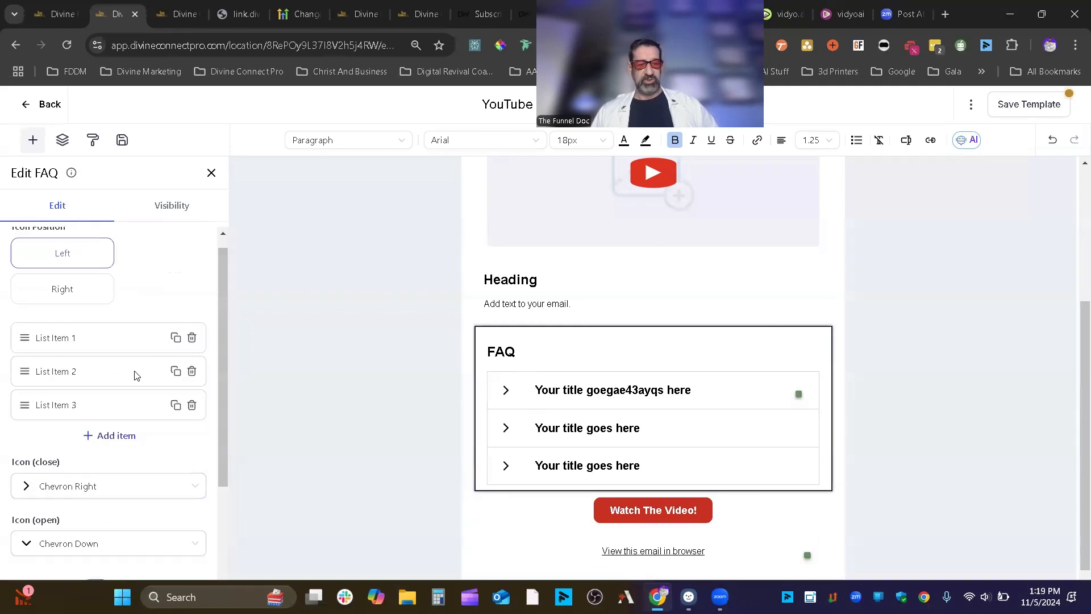
left_click(169, 218)
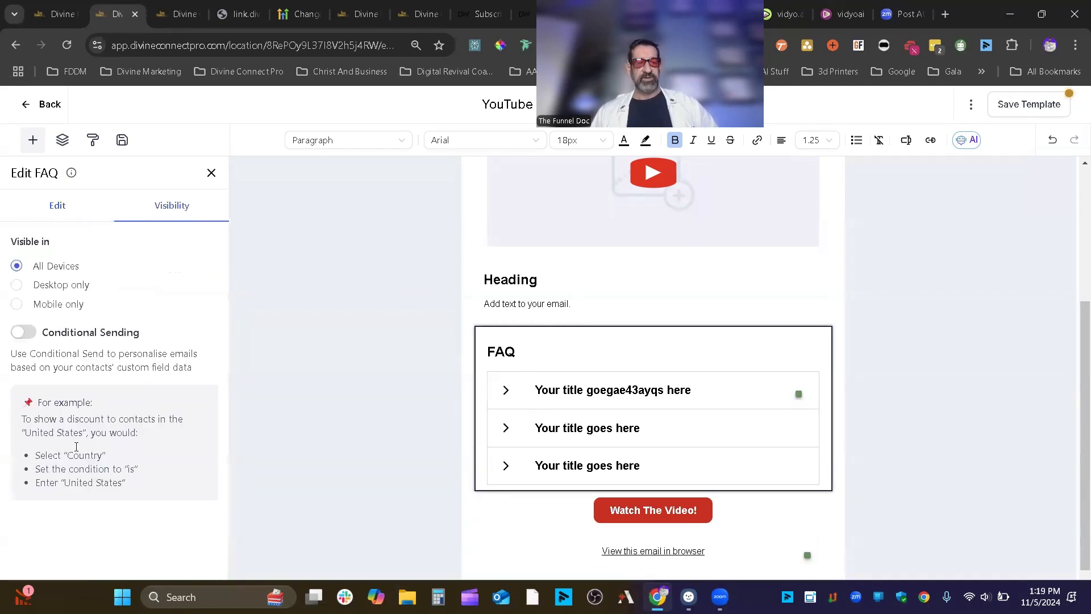
left_click(72, 219)
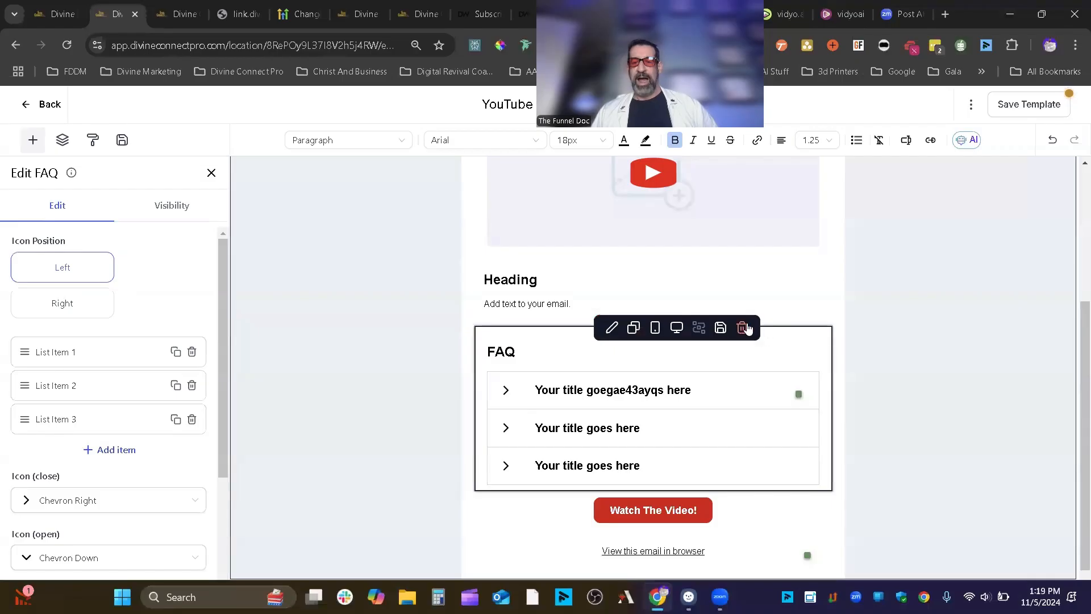
- Delete the FAQ block with its trash icon
left_click(744, 328)
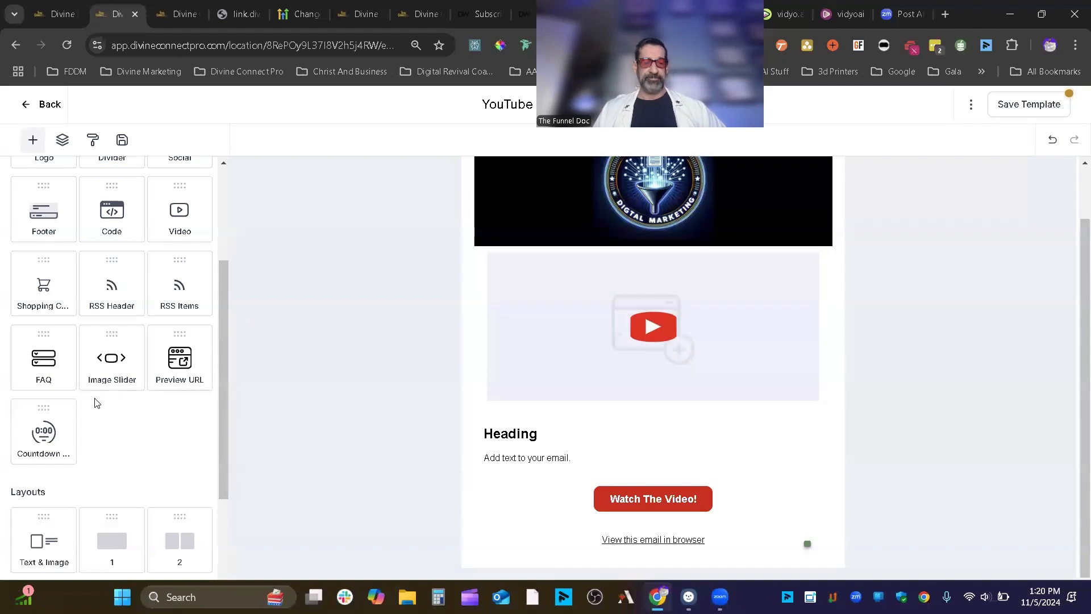
- Place a three-slide image slider below the video block and click through its slides
left_click_drag(138, 350, 713, 421)
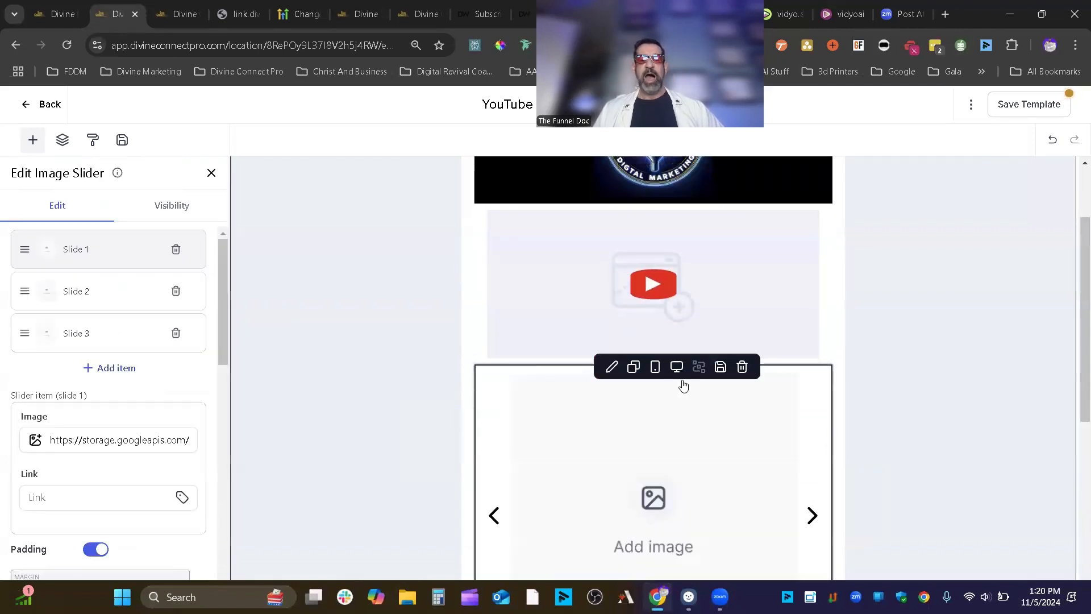
scroll(685, 385, "down", 2)
scroll(768, 337, "down", 2)
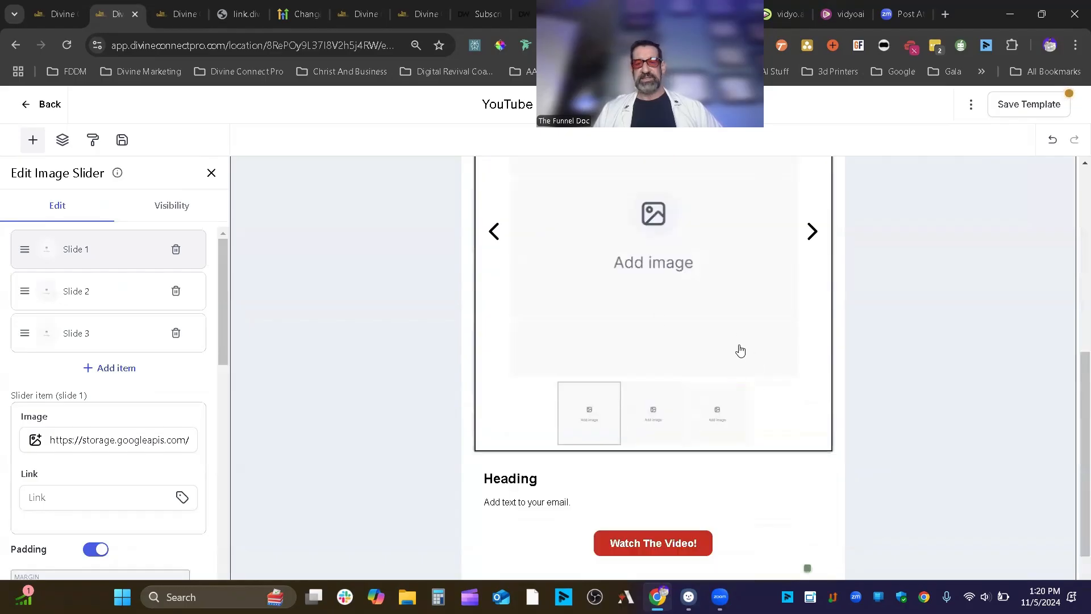
scroll(739, 348, "up", 3)
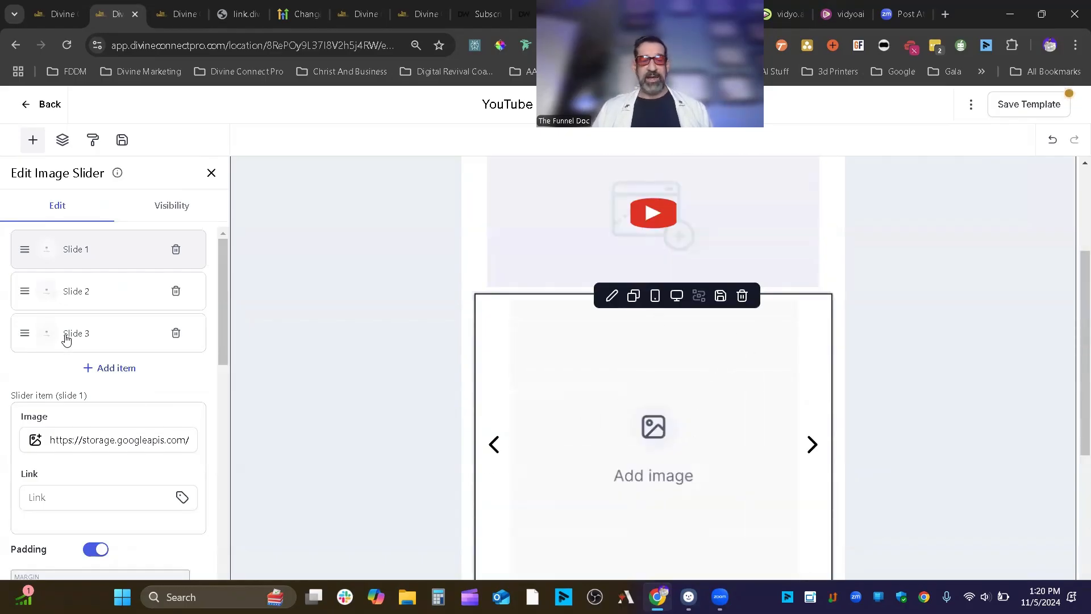
scroll(828, 460, "down", 4)
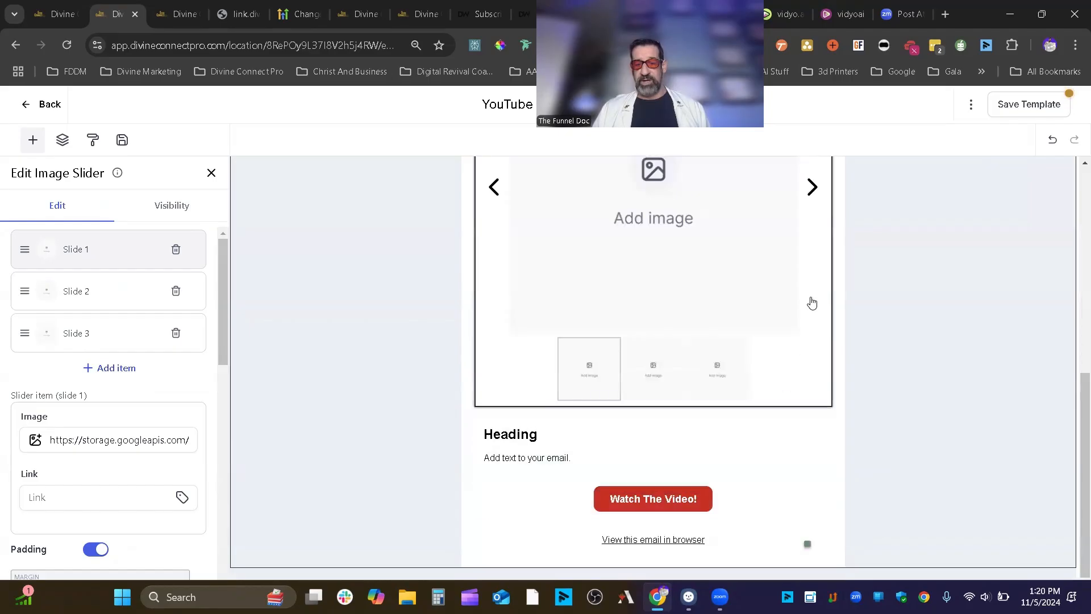
scroll(738, 352, "up", 1)
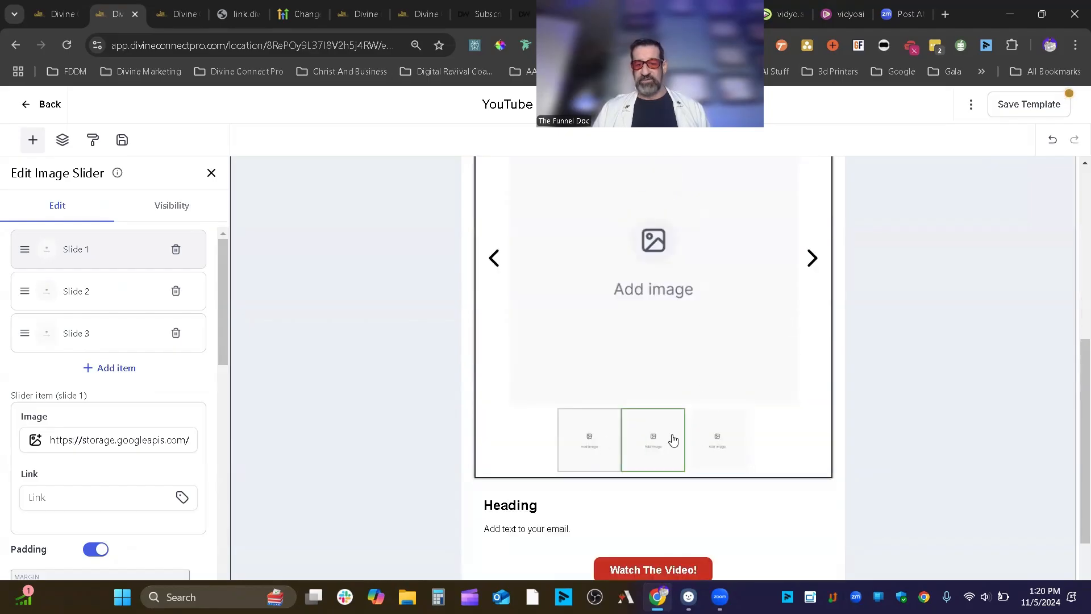
left_click(812, 259)
left_click(813, 258)
left_click(812, 259)
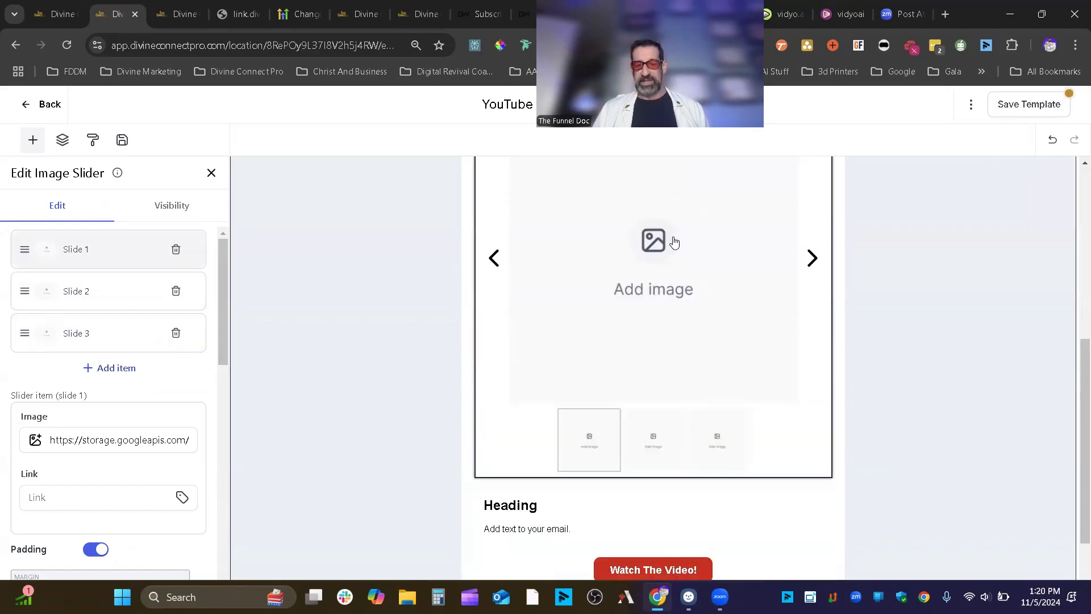
double_click(817, 260)
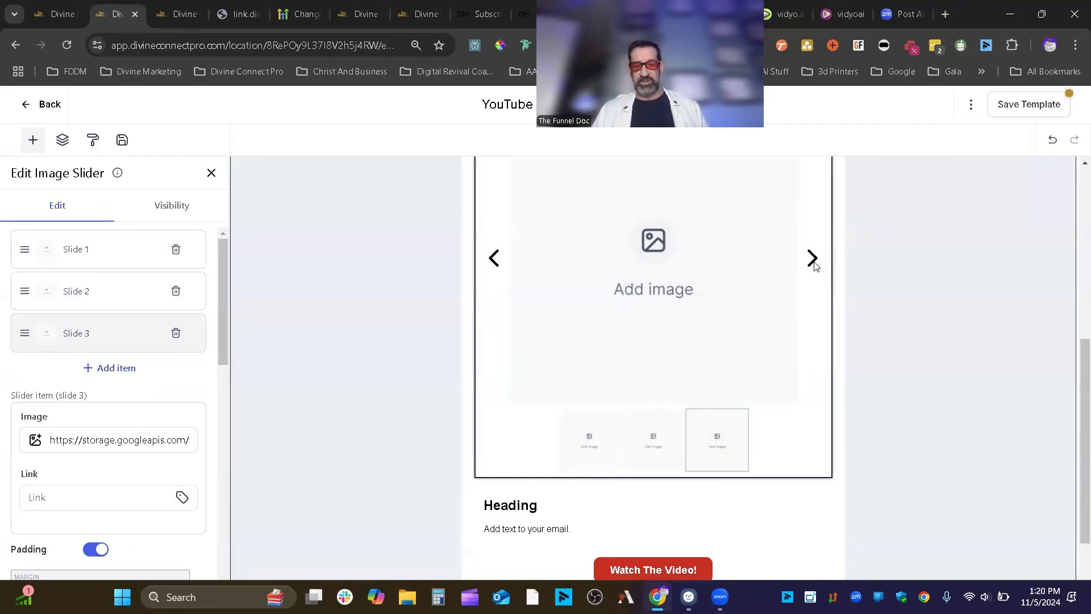
- Select Slide 1 and look at its image source options
left_click(100, 253)
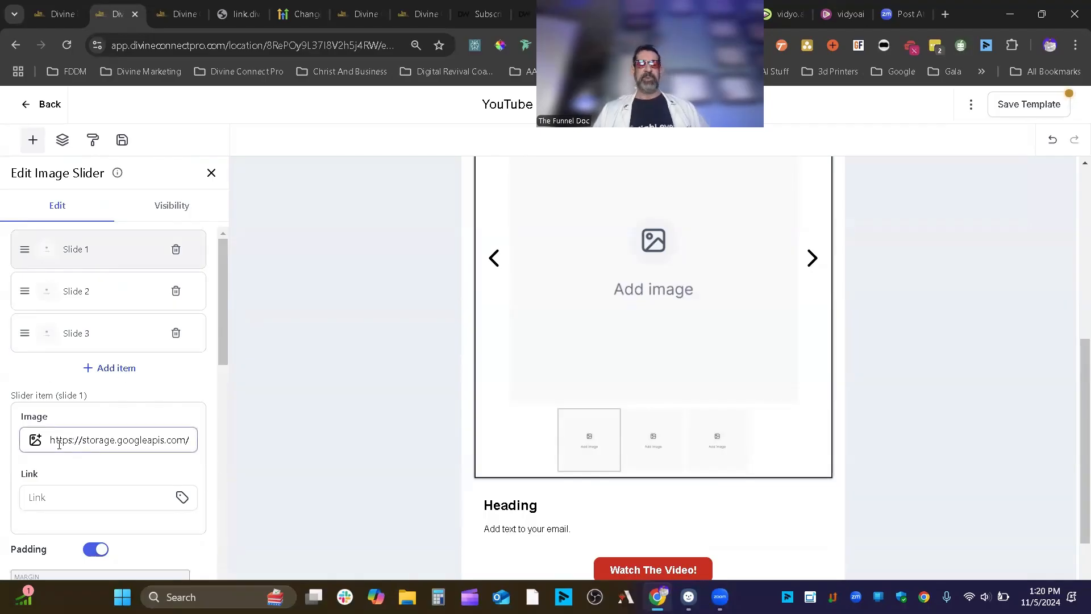
left_click(40, 447)
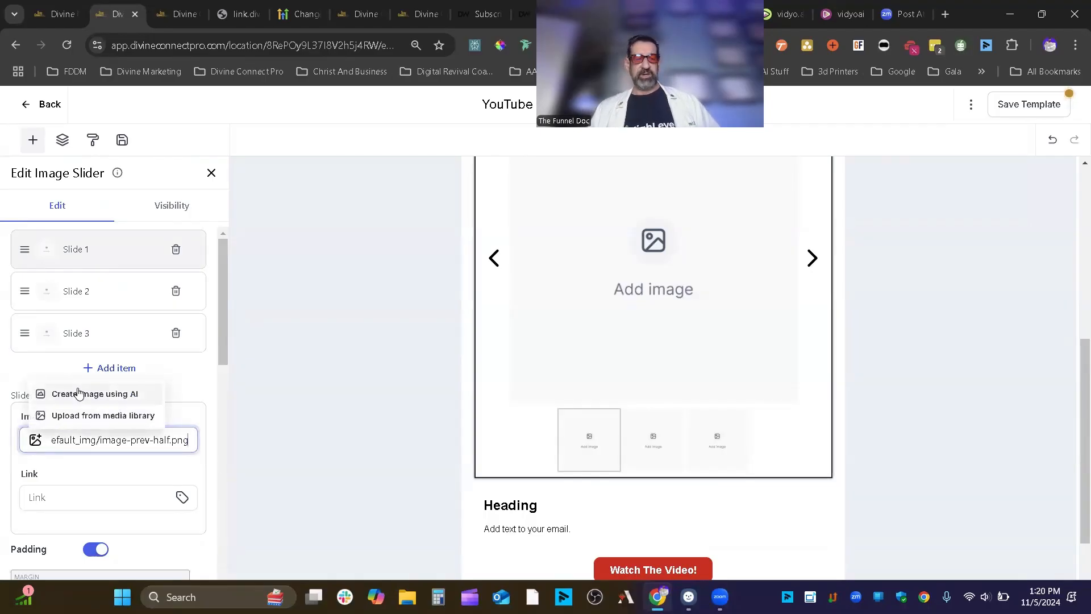
left_click(83, 475)
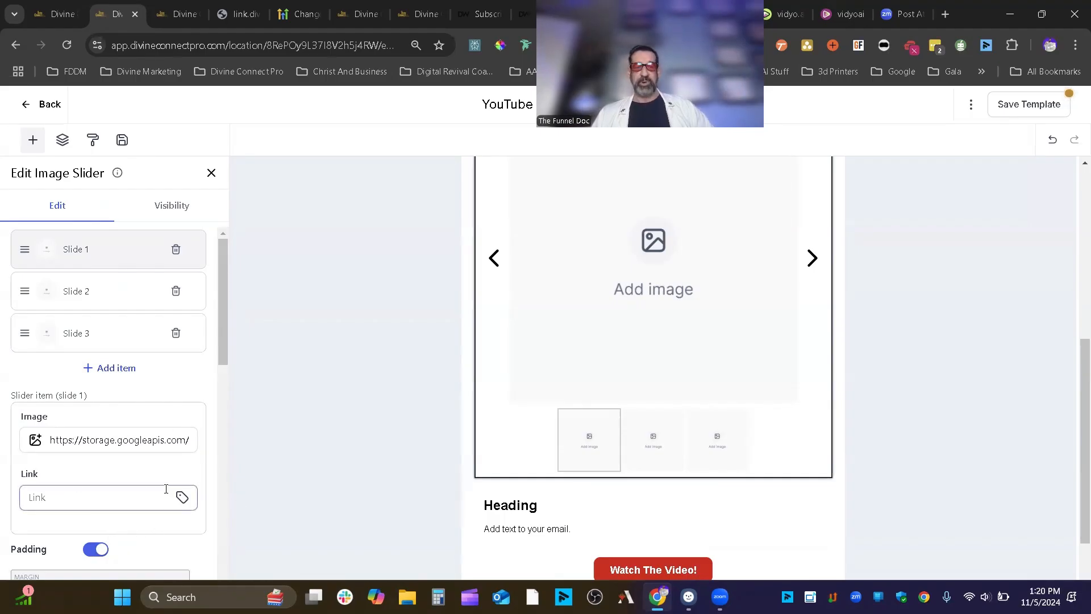
- Set the slider's corner radius to 25
scroll(113, 486, "down", 3)
scroll(80, 540, "down", 4)
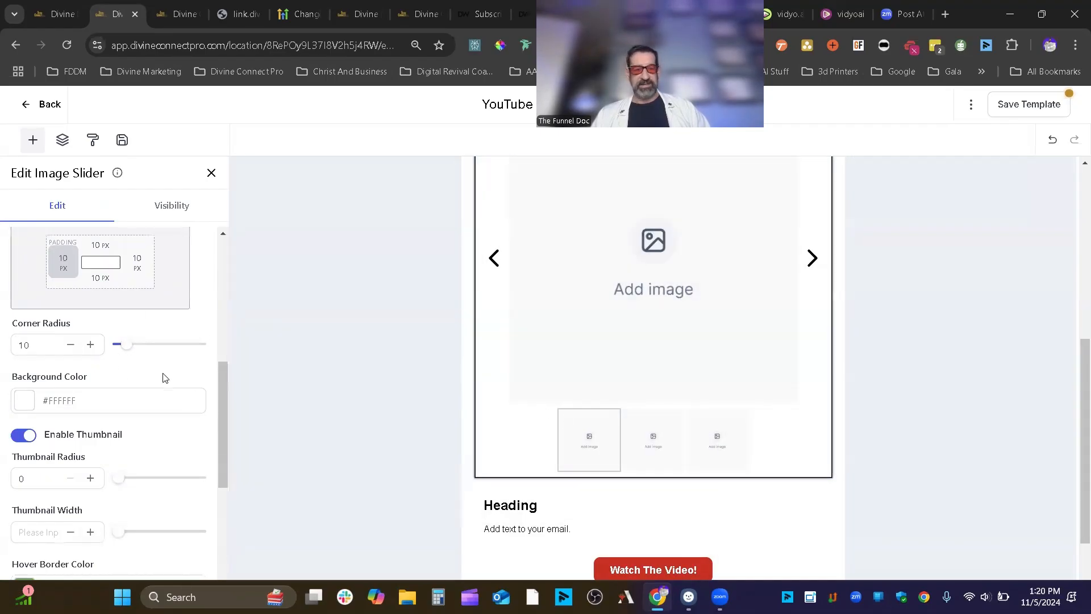
left_click_drag(60, 344, 7, 338)
type("215")
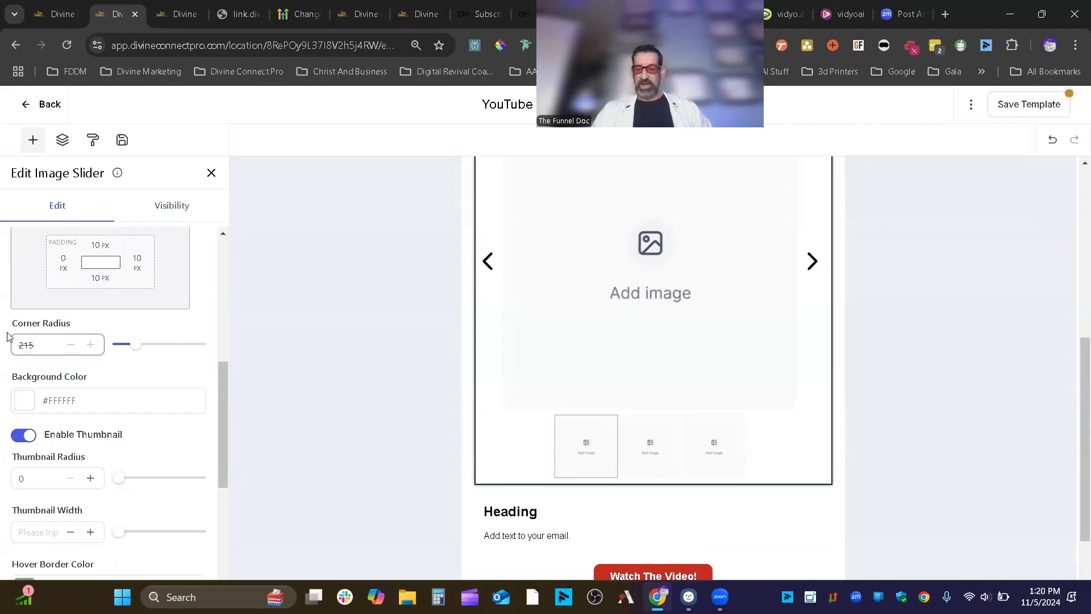
key("BackSpace")
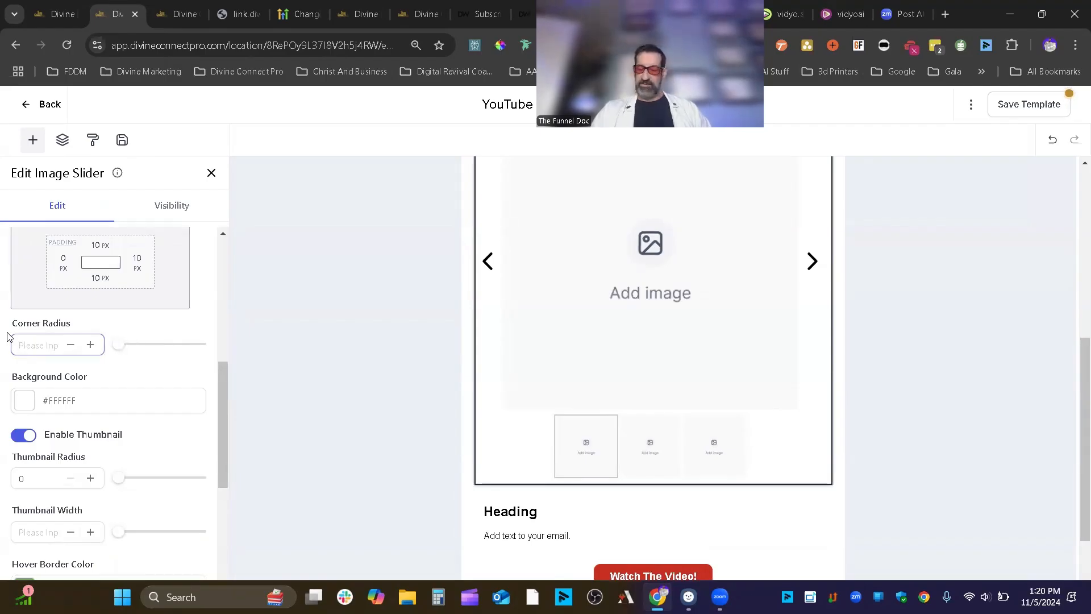
type("25")
left_click(12, 426)
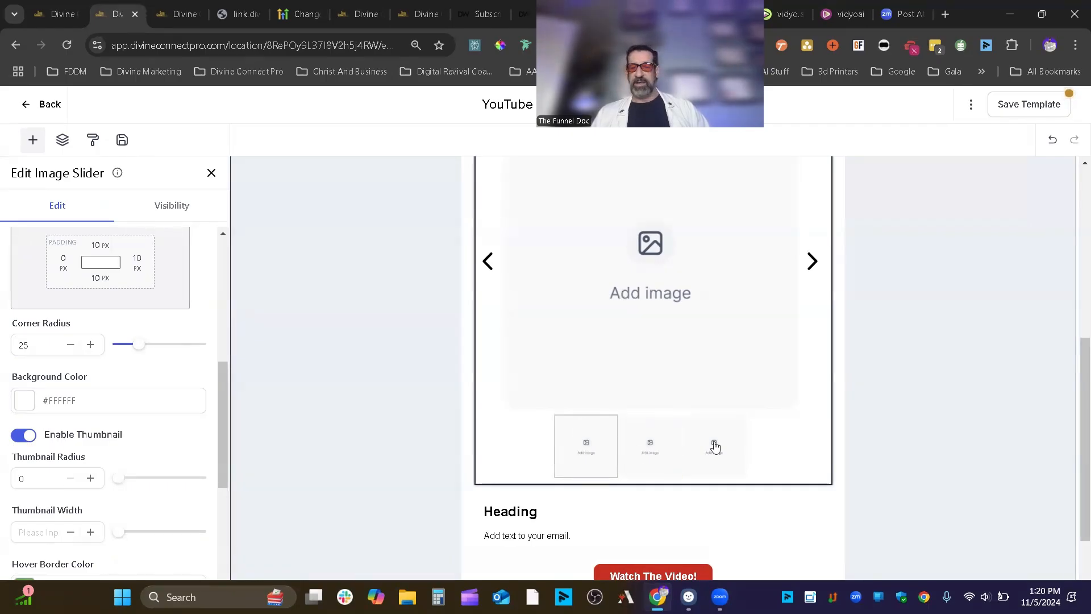
- Toggle the thumbnail strip off and on, and make the thumbnail hover border red
left_click(26, 442)
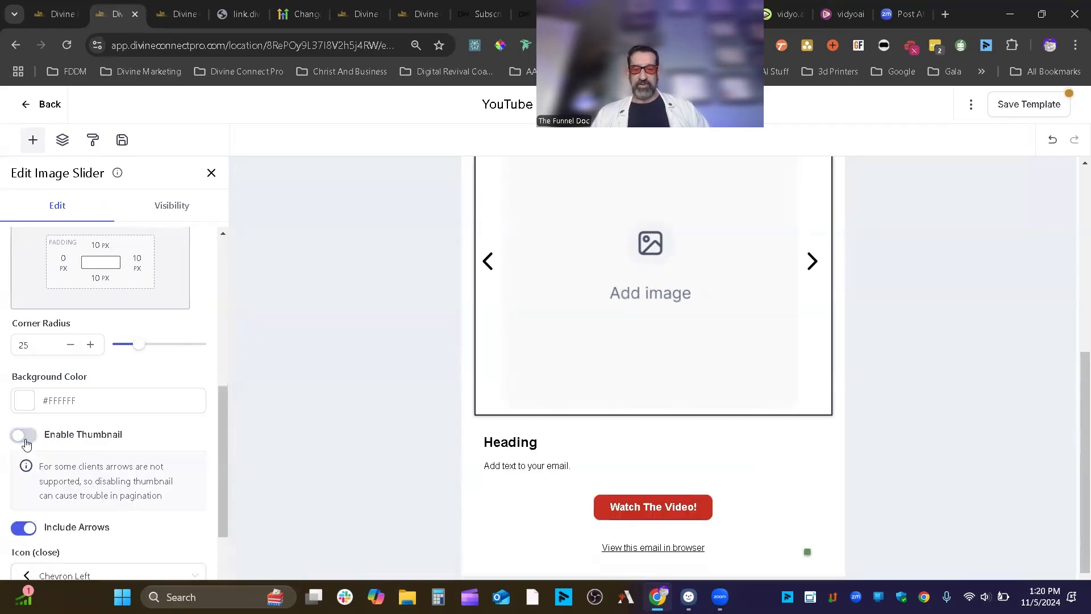
left_click(26, 443)
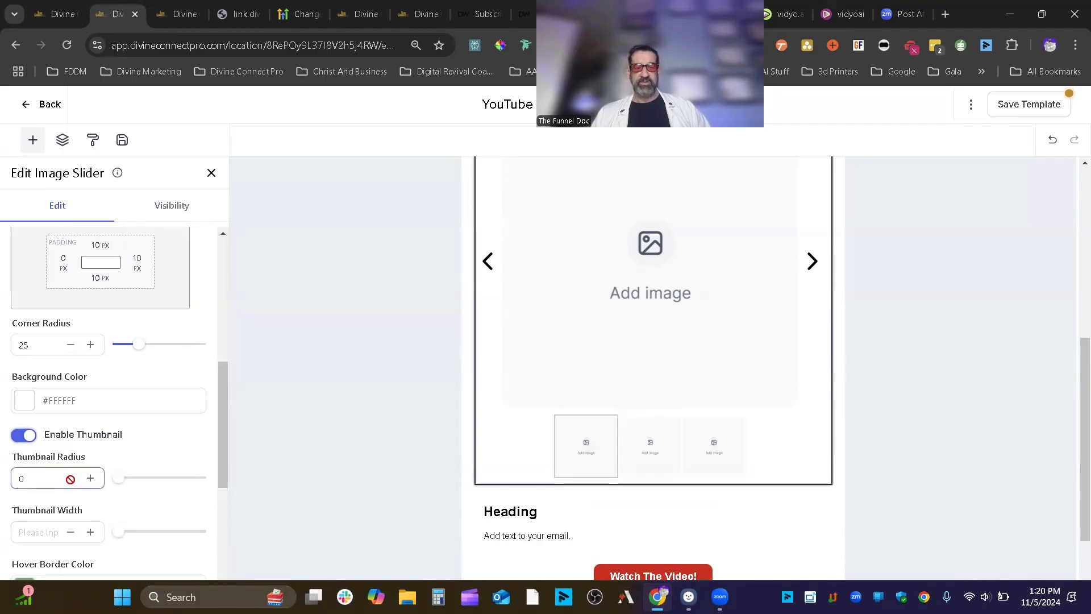
scroll(143, 486, "down", 3)
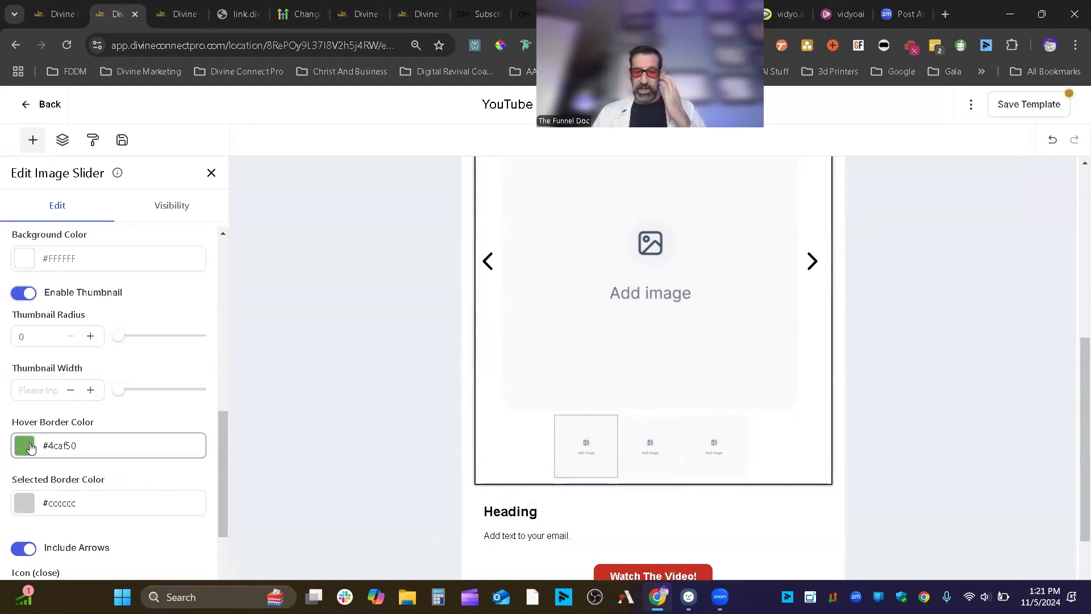
left_click(32, 448)
left_click(98, 328)
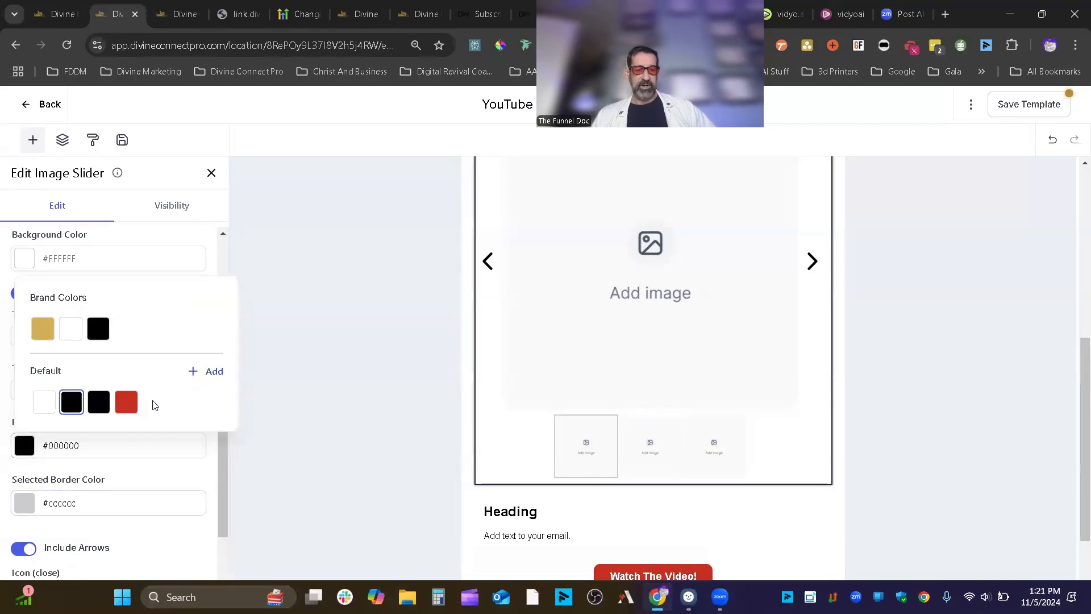
left_click(126, 402)
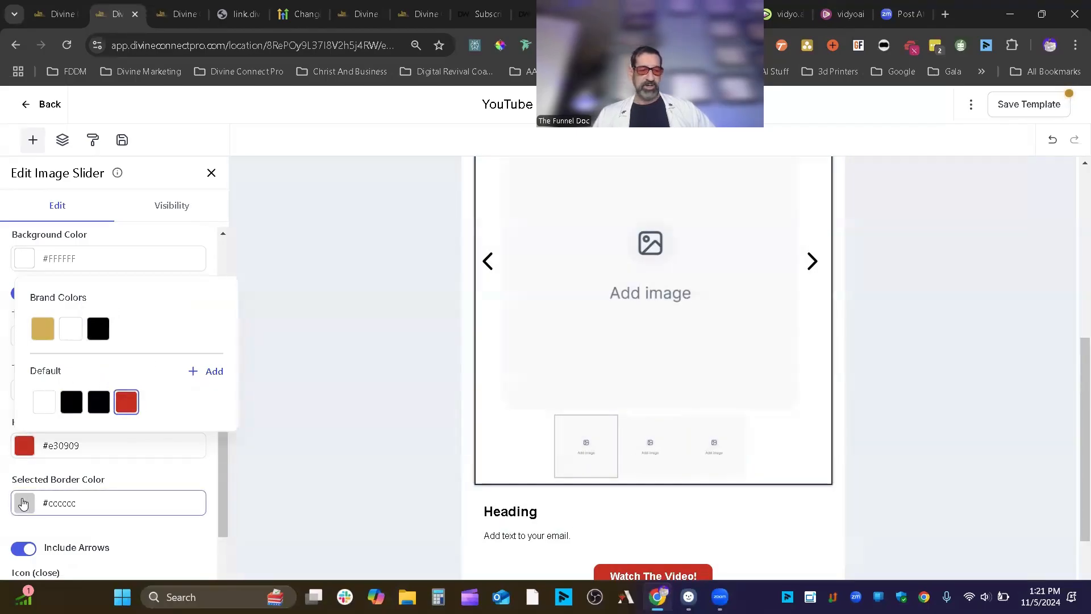
left_click(23, 504)
left_click(119, 507)
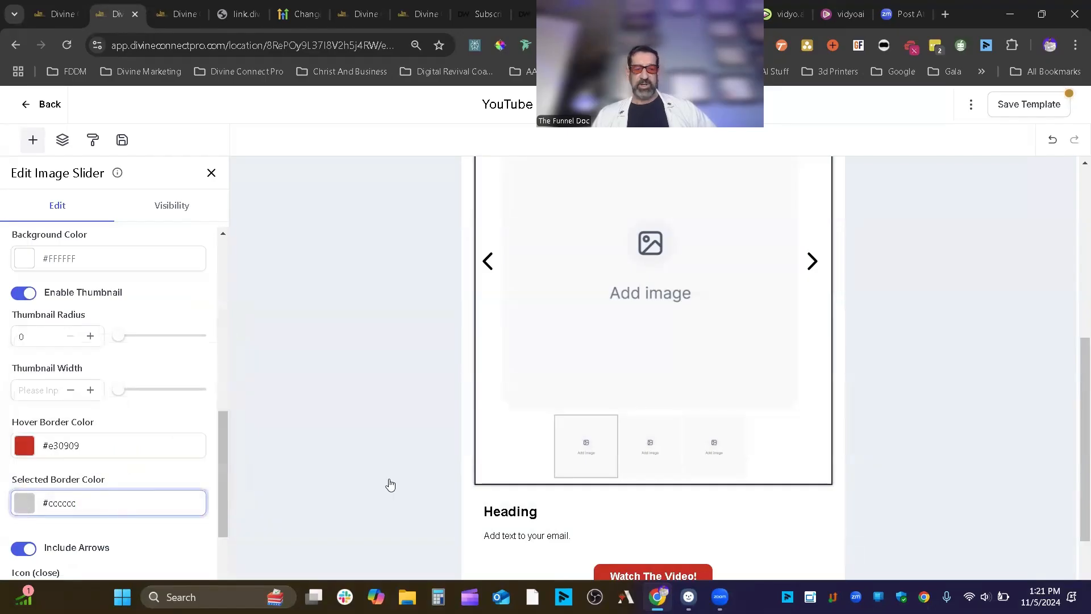
- Toggle the navigation arrows off and on, then delete the image slider block
scroll(136, 455, "down", 2)
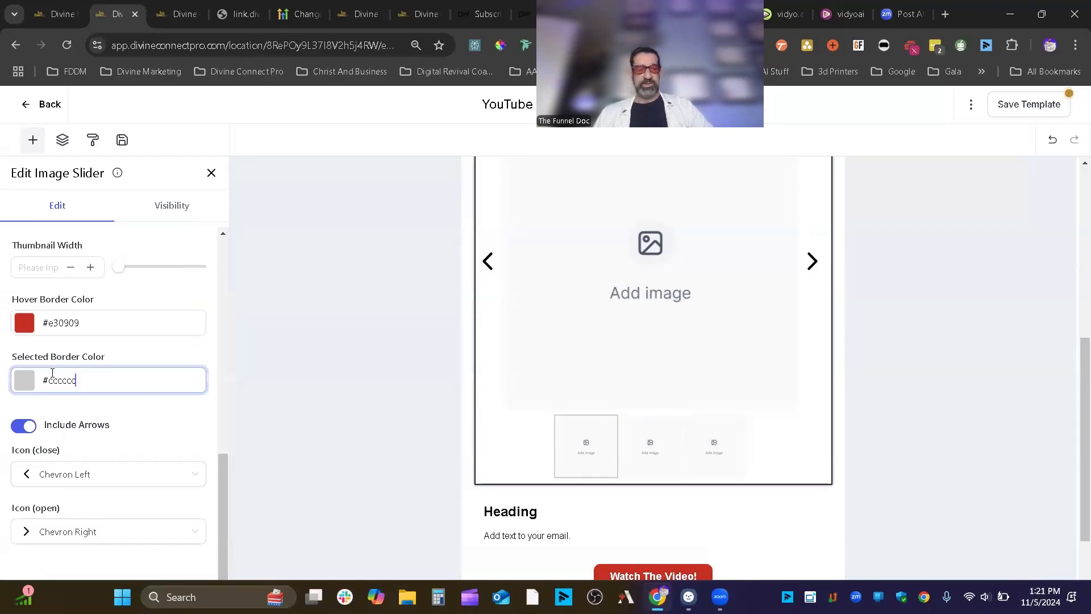
left_click(20, 432)
left_click(23, 538)
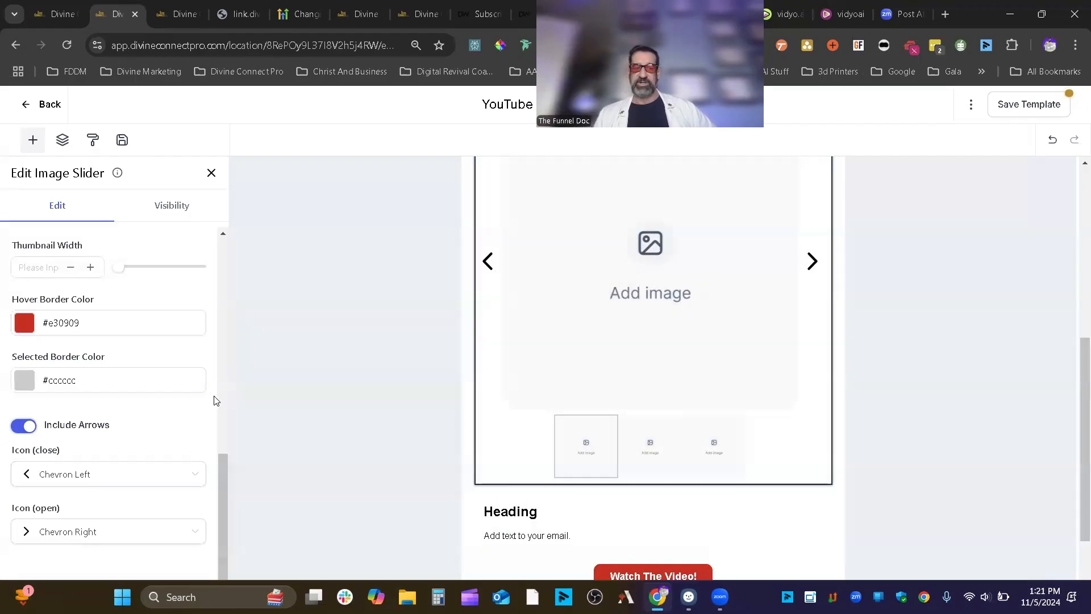
scroll(149, 425, "up", 2)
scroll(156, 420, "down", 2)
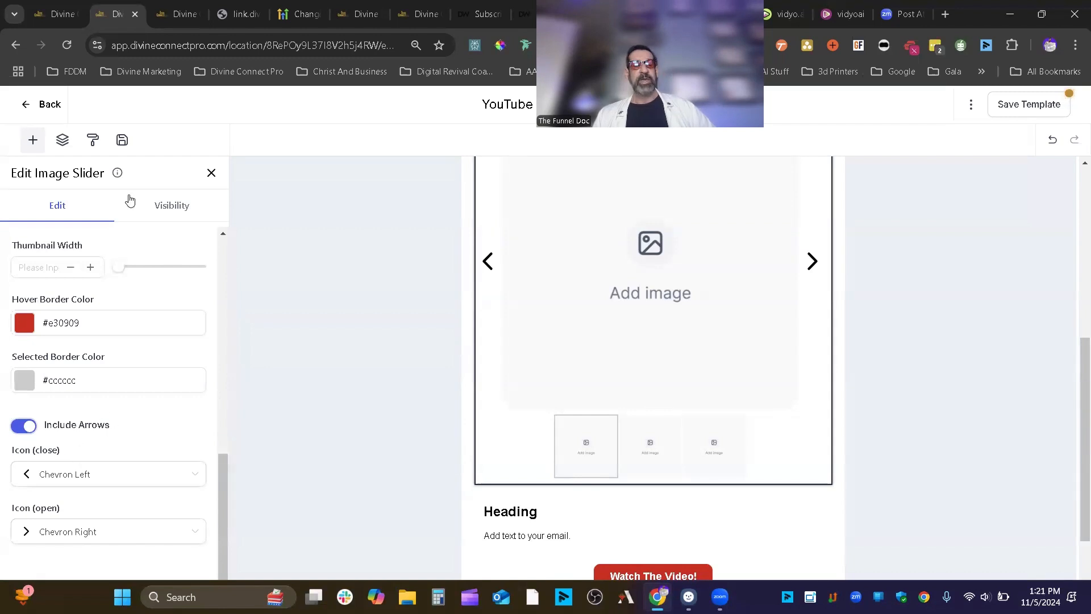
left_click(173, 203)
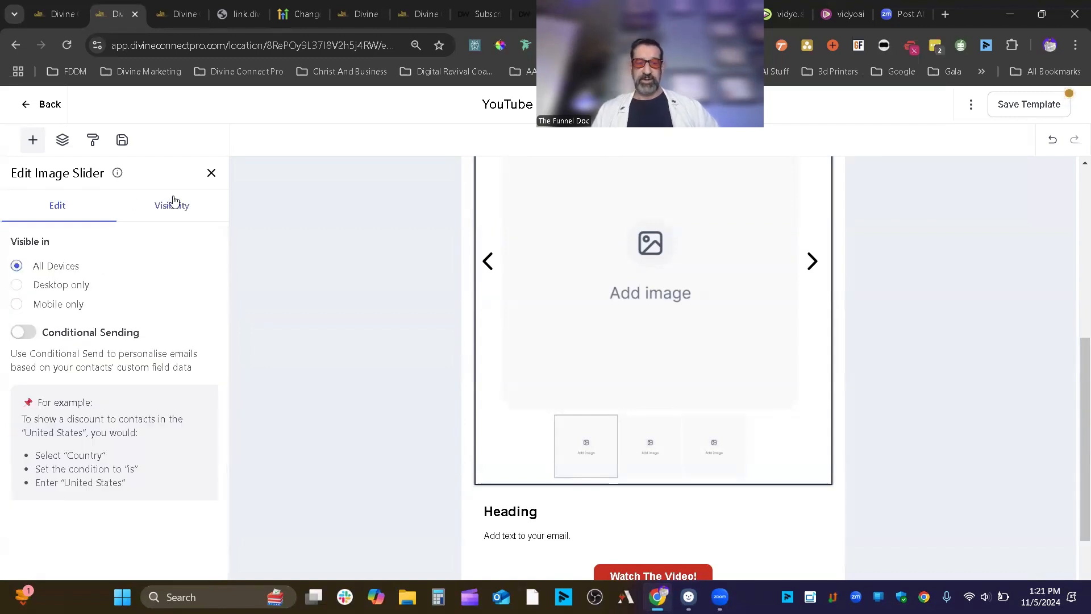
left_click(64, 216)
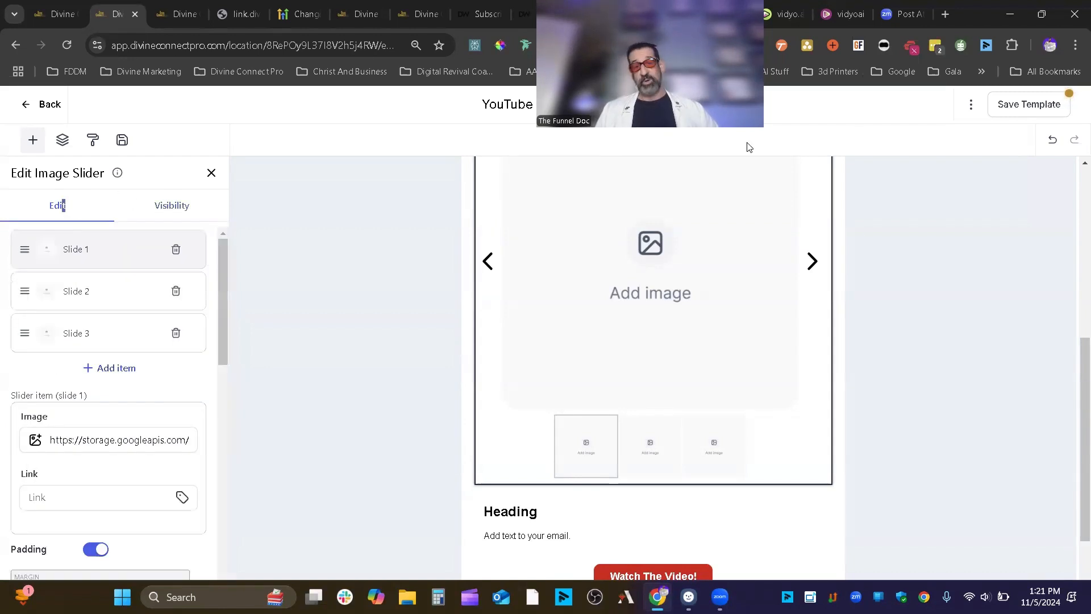
scroll(721, 253, "up", 5)
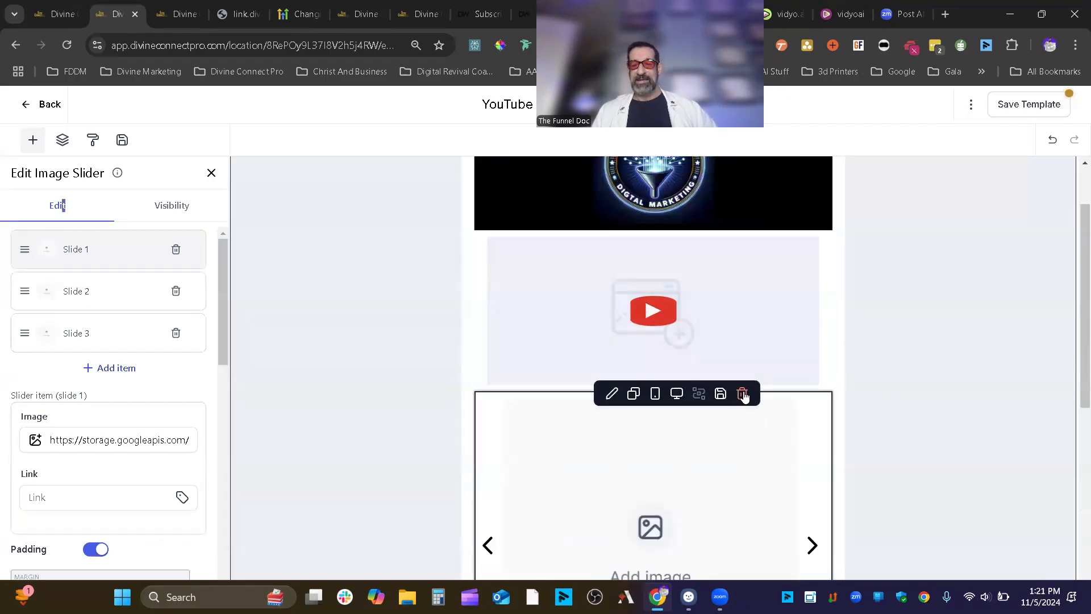
left_click(744, 392)
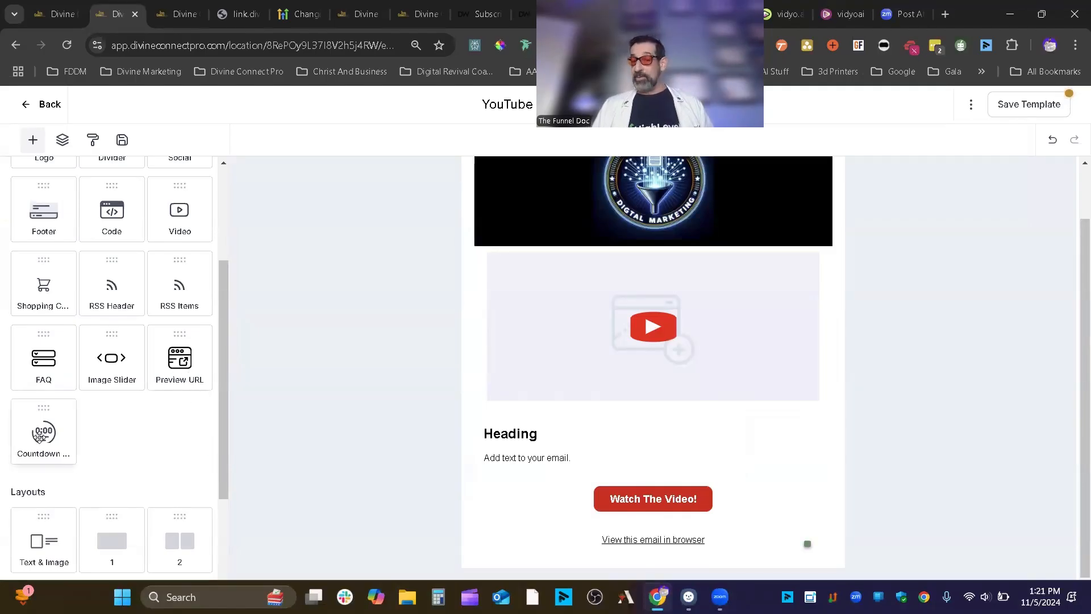
left_click_drag(38, 443, 635, 425)
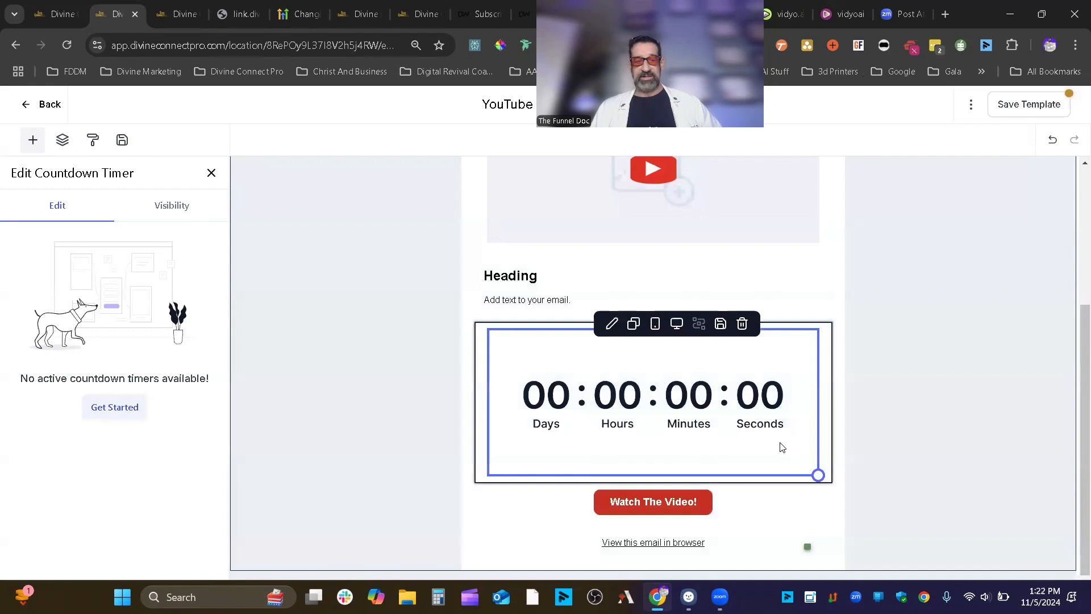
left_click(140, 418)
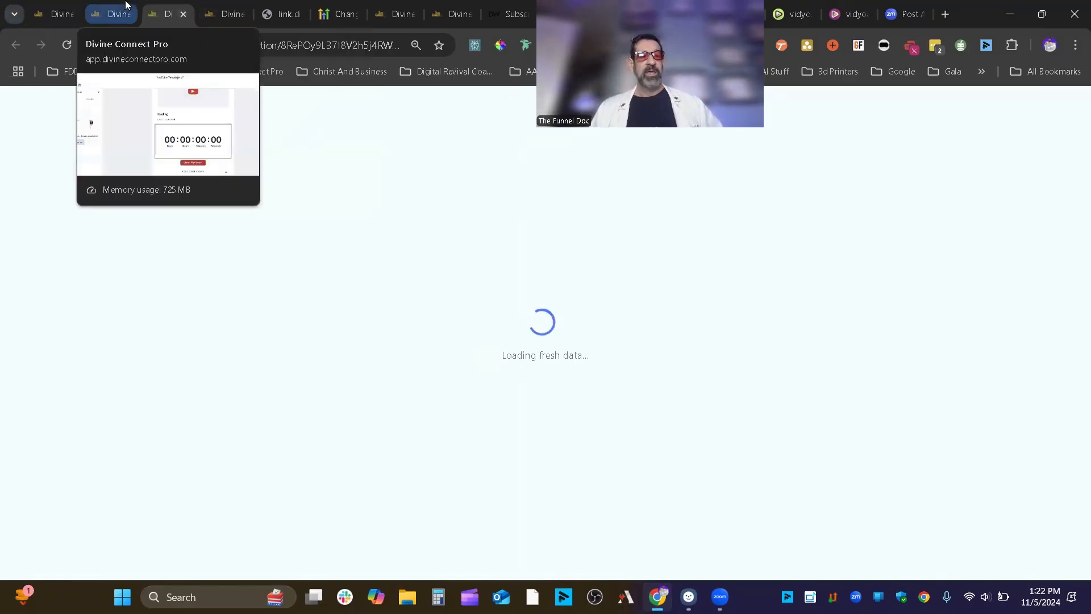
left_click(111, 14)
mouse_move(821, 331)
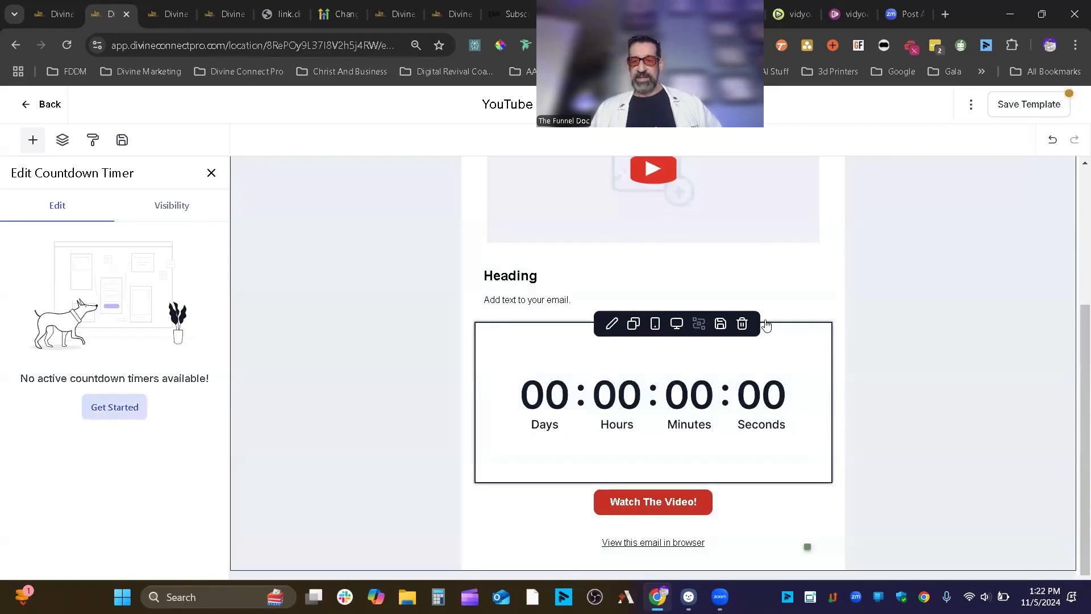
left_click(742, 325)
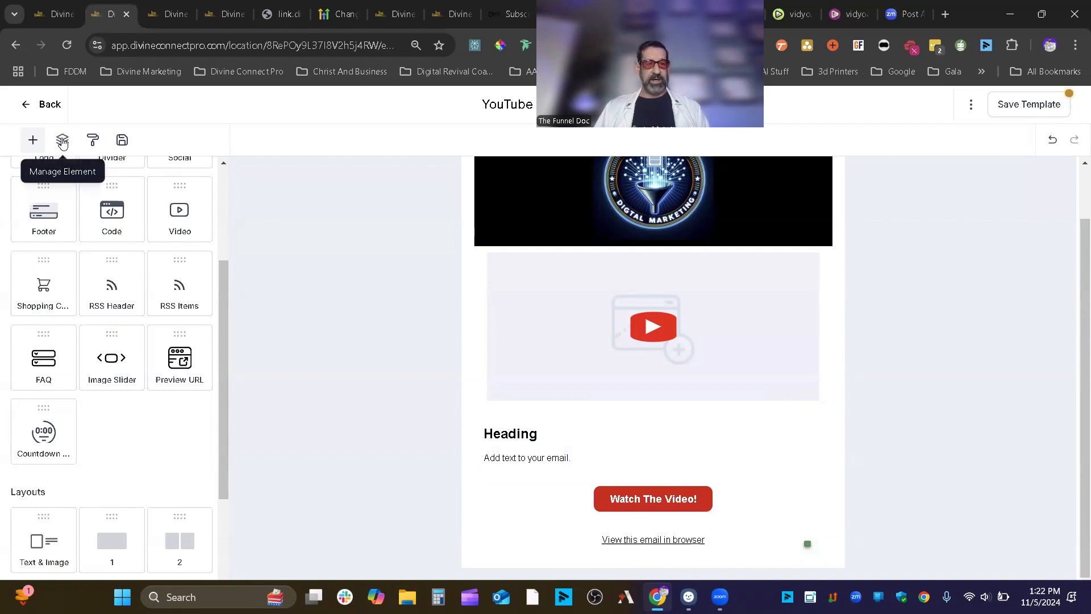
- Save the YouTube Template with the Save Template button
left_click_drag(170, 157, 448, 251)
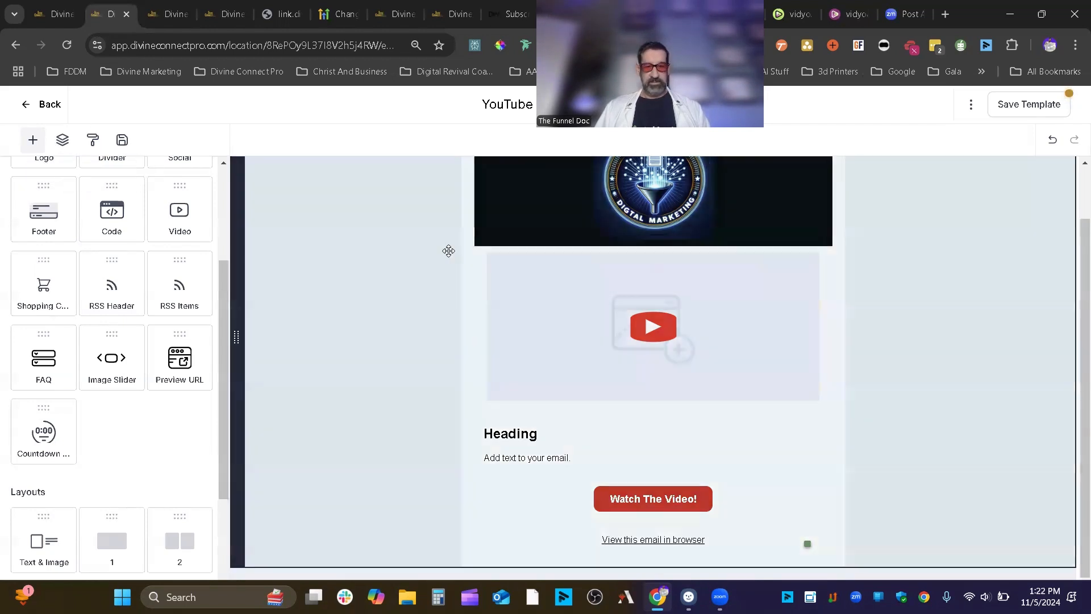
scroll(448, 251, "up", 2)
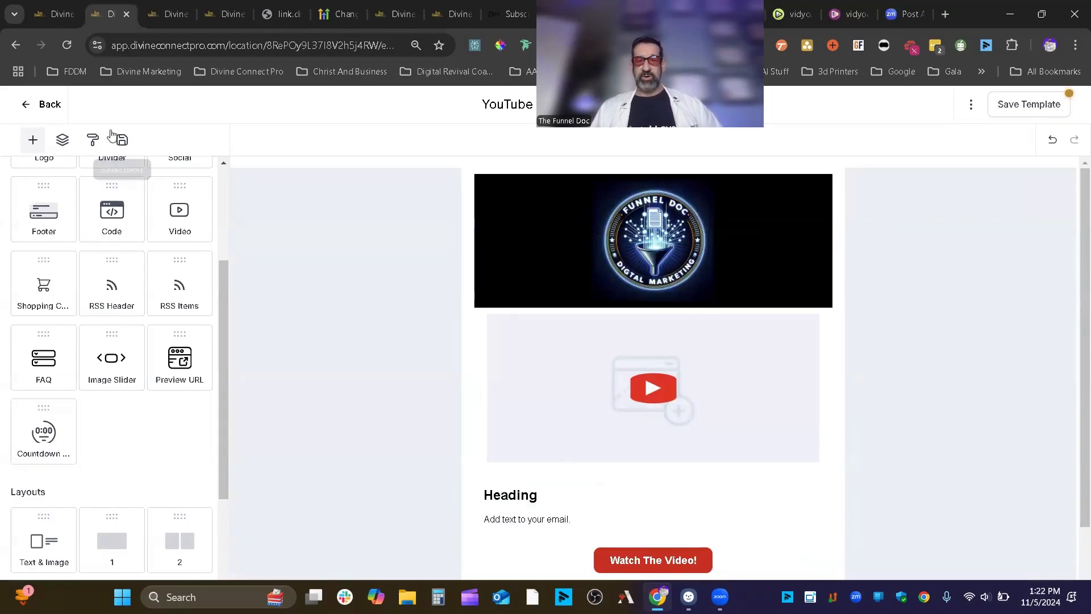
left_click(1028, 105)
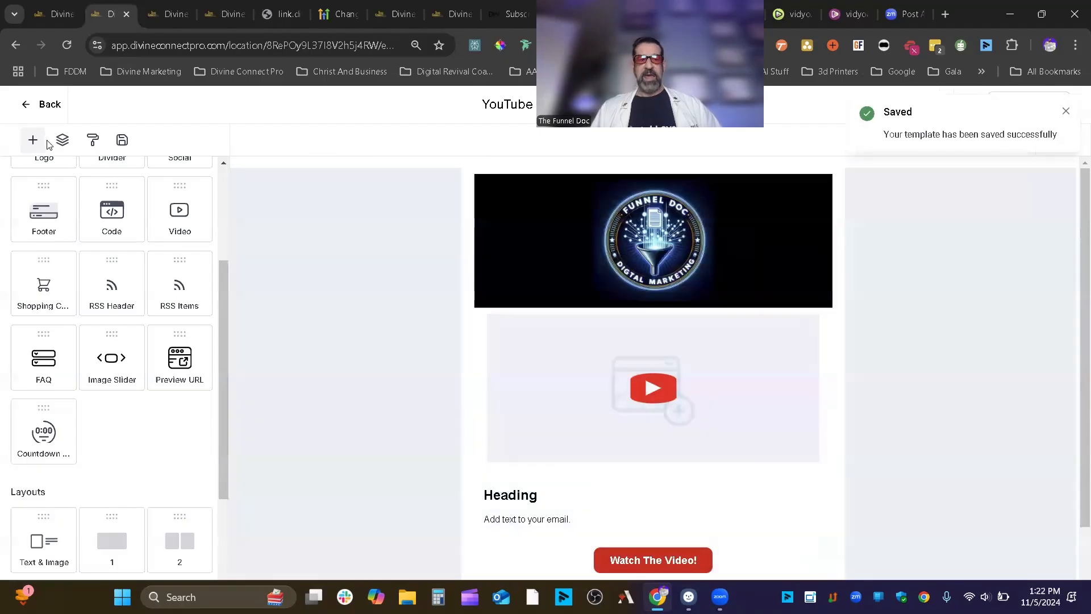
scroll(159, 411, "down", 3)
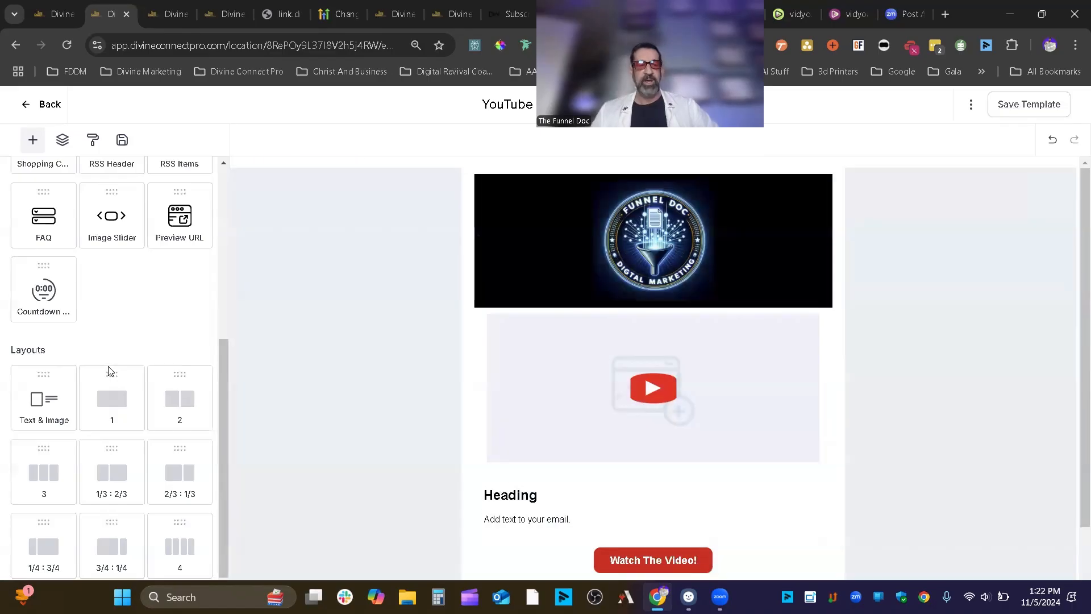
left_click_drag(44, 398, 577, 466)
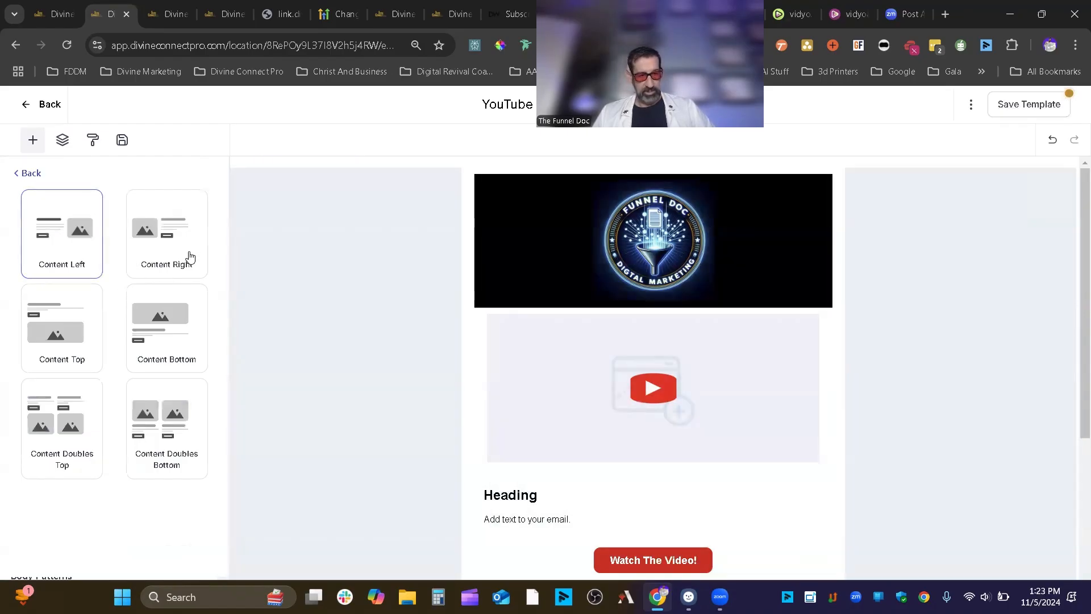
left_click(190, 257)
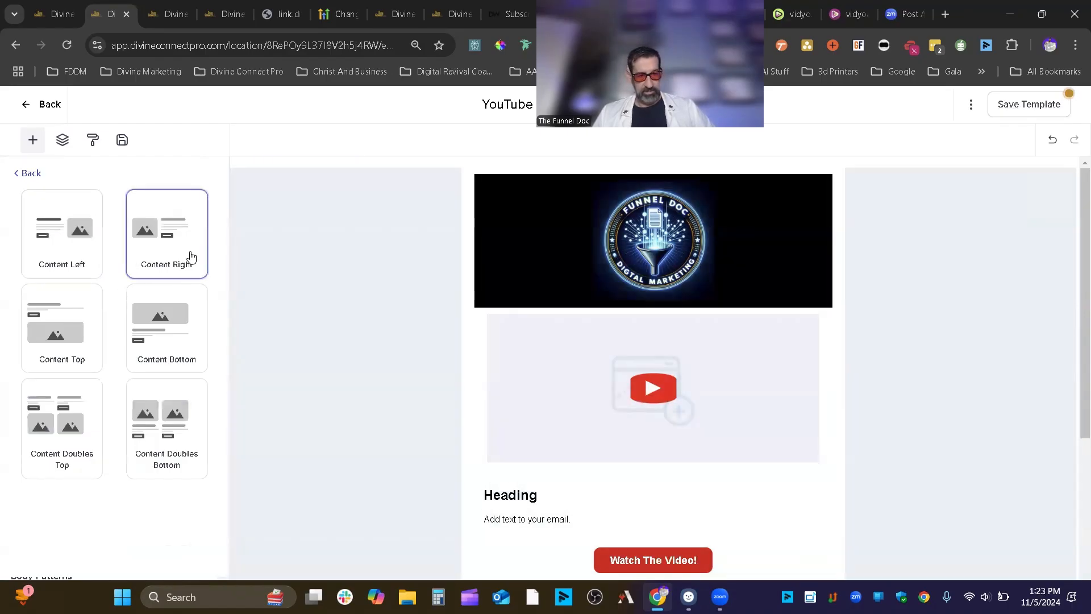
scroll(704, 369, "down", 4)
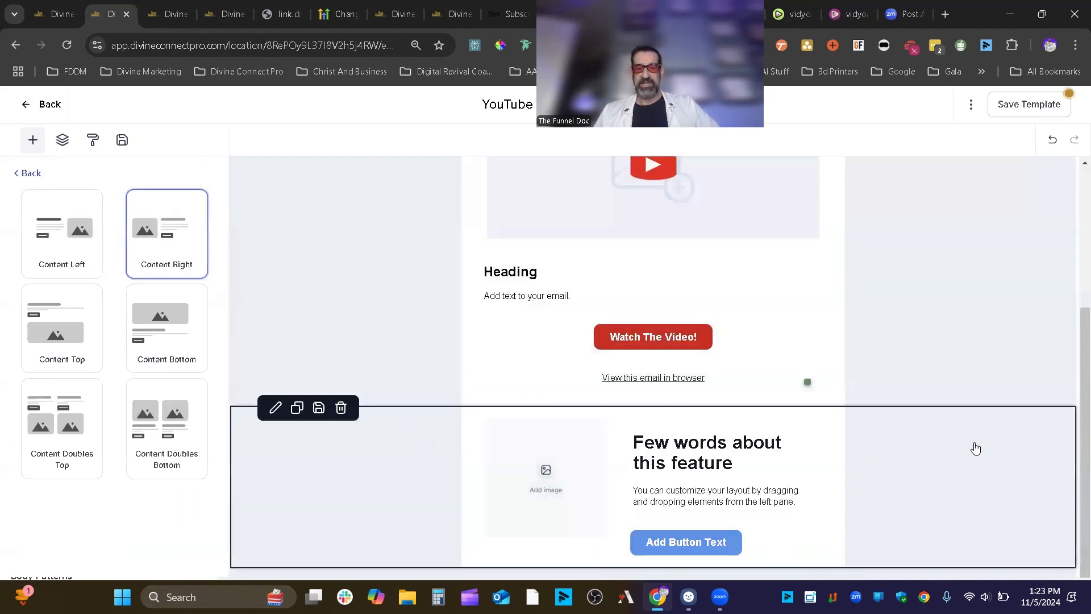
left_click(176, 341)
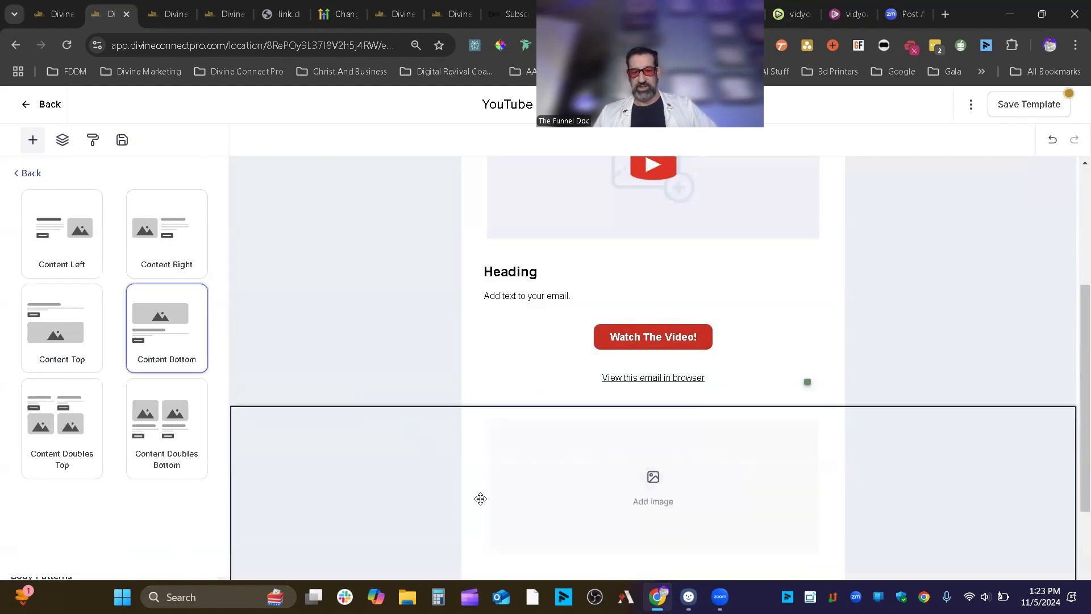
scroll(482, 465, "down", 2)
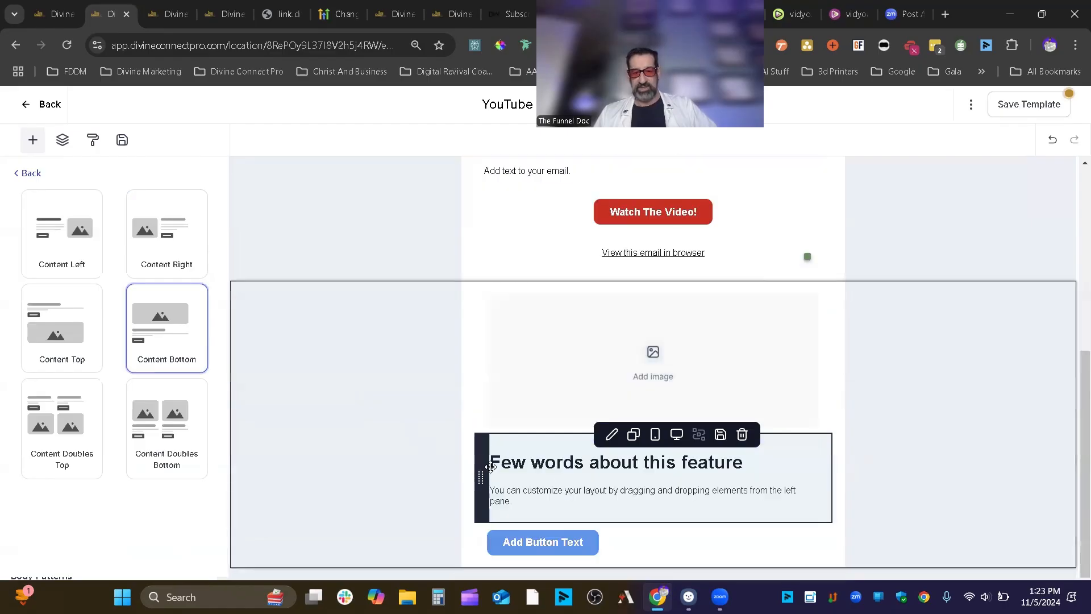
left_click(178, 431)
scroll(561, 415, "down", 2)
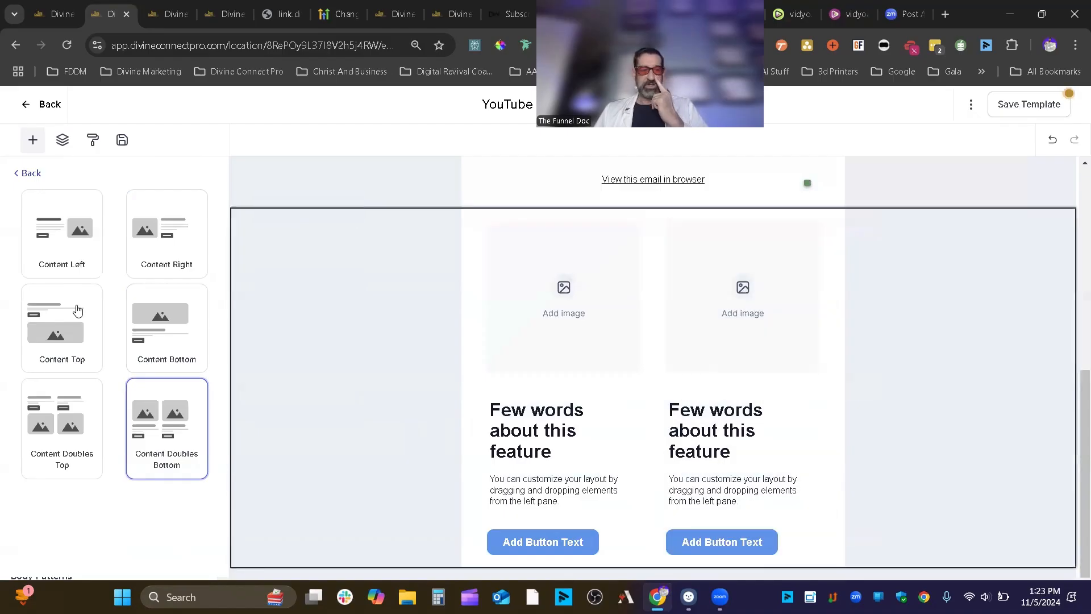
left_click(29, 172)
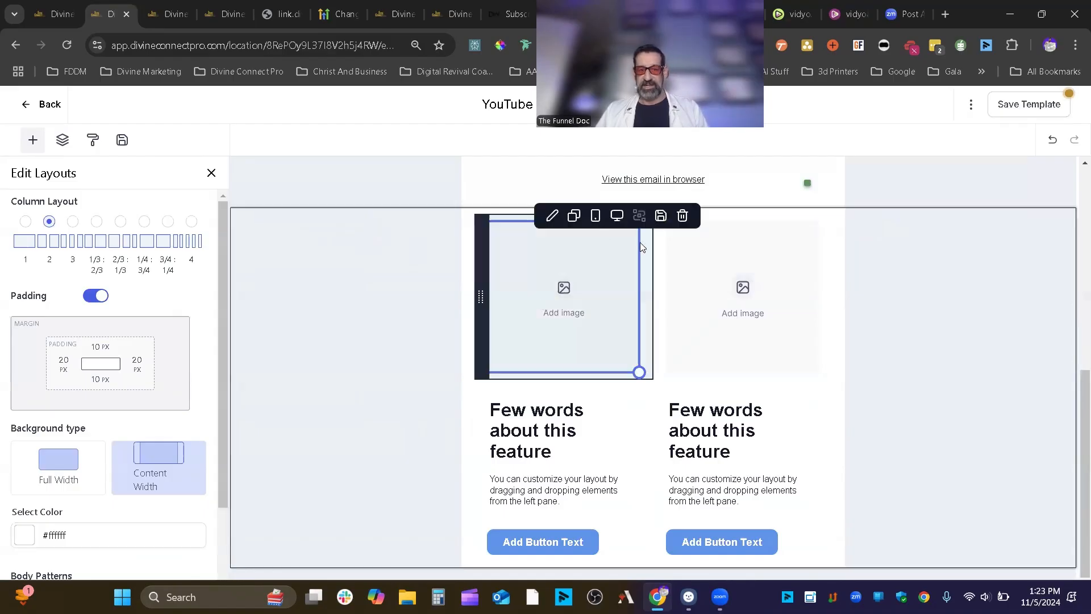
left_click(341, 209)
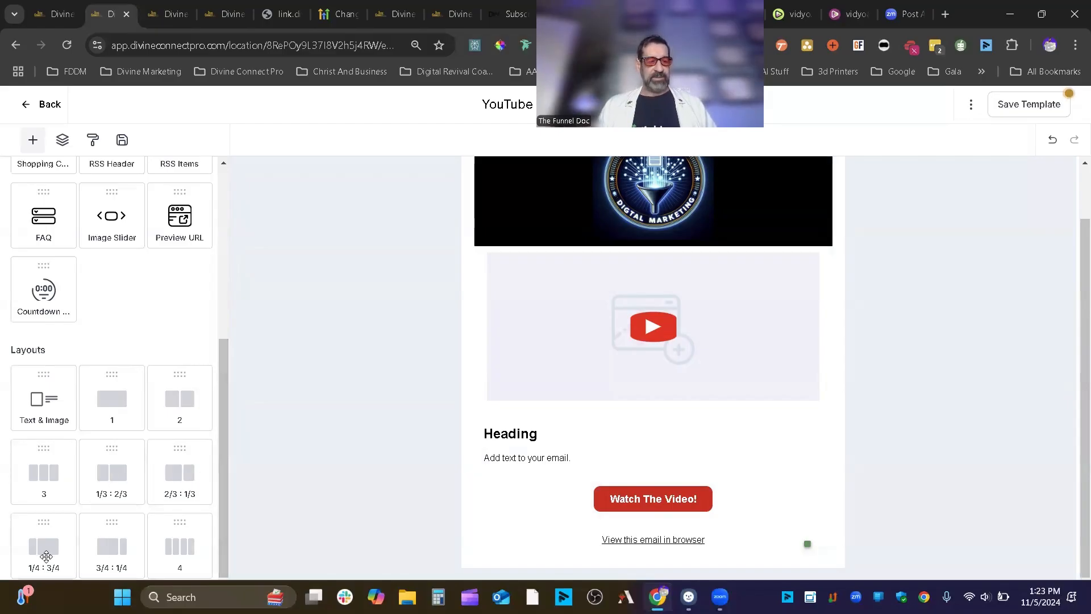
- Add a 3/4 : 1/4 row below the email, delete it, and save the template again
left_click_drag(112, 546, 676, 548)
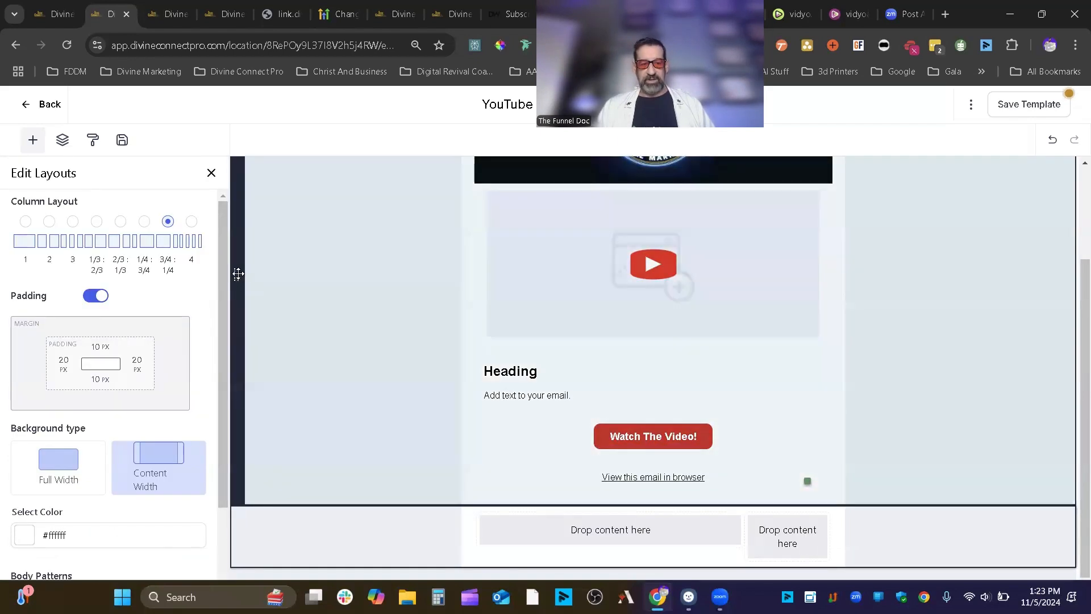
left_click_drag(237, 274, 241, 501)
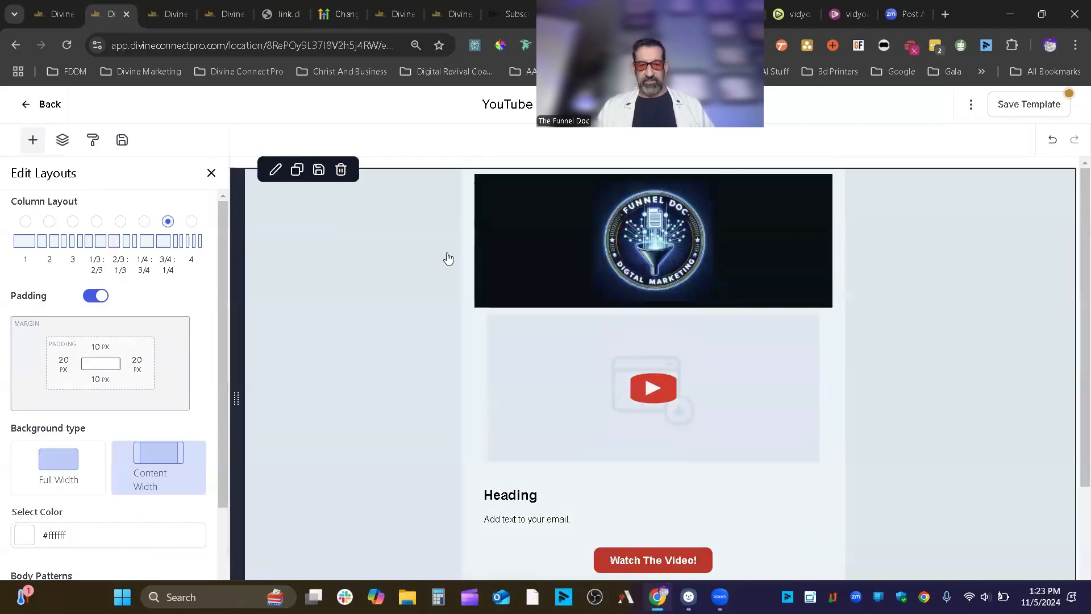
scroll(477, 325, "down", 3)
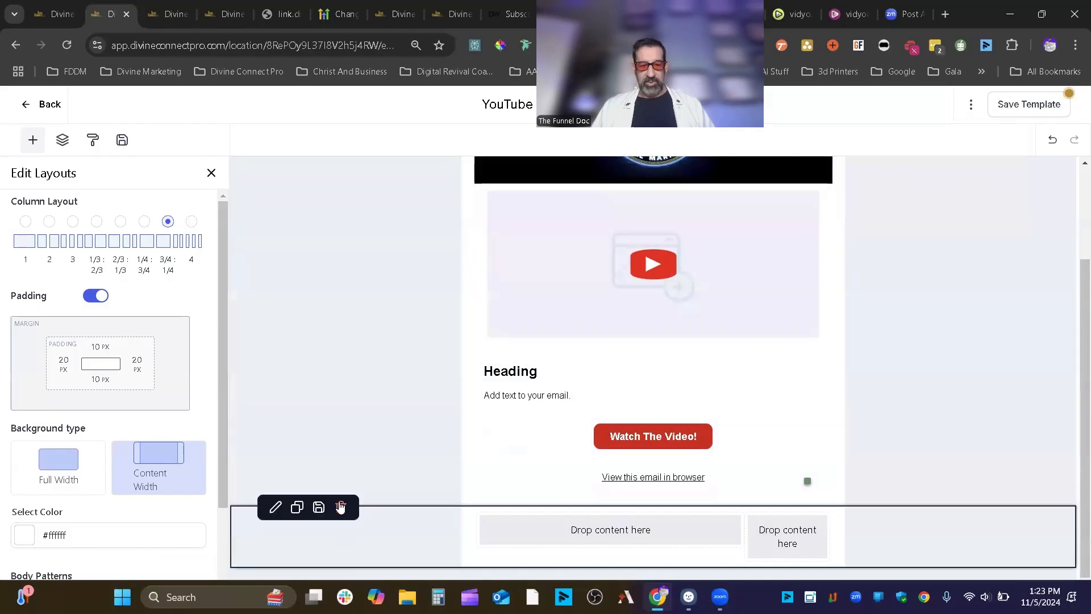
left_click(341, 507)
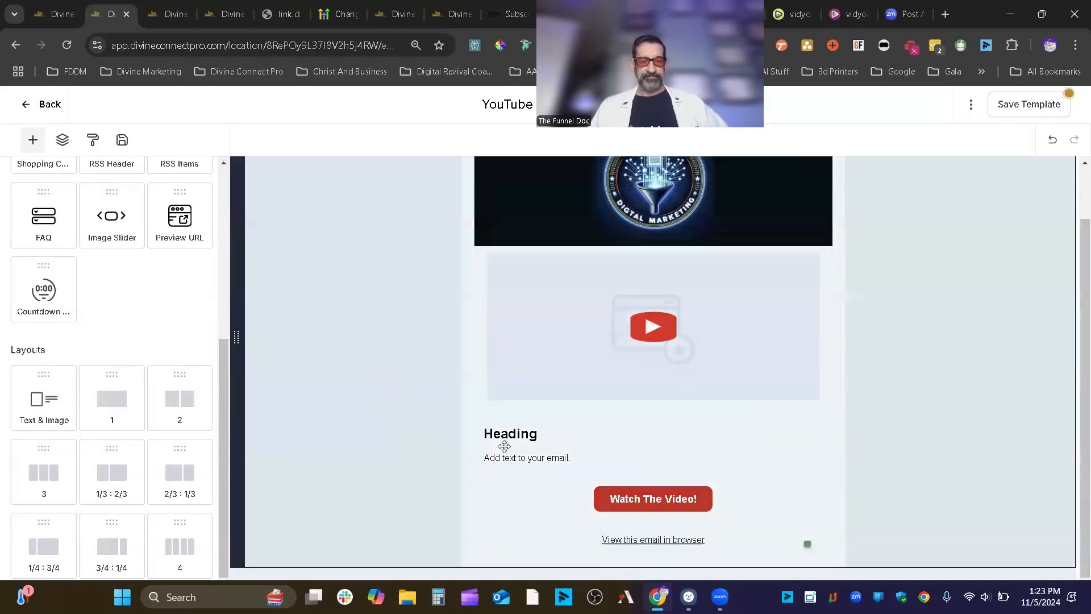
left_click(1040, 104)
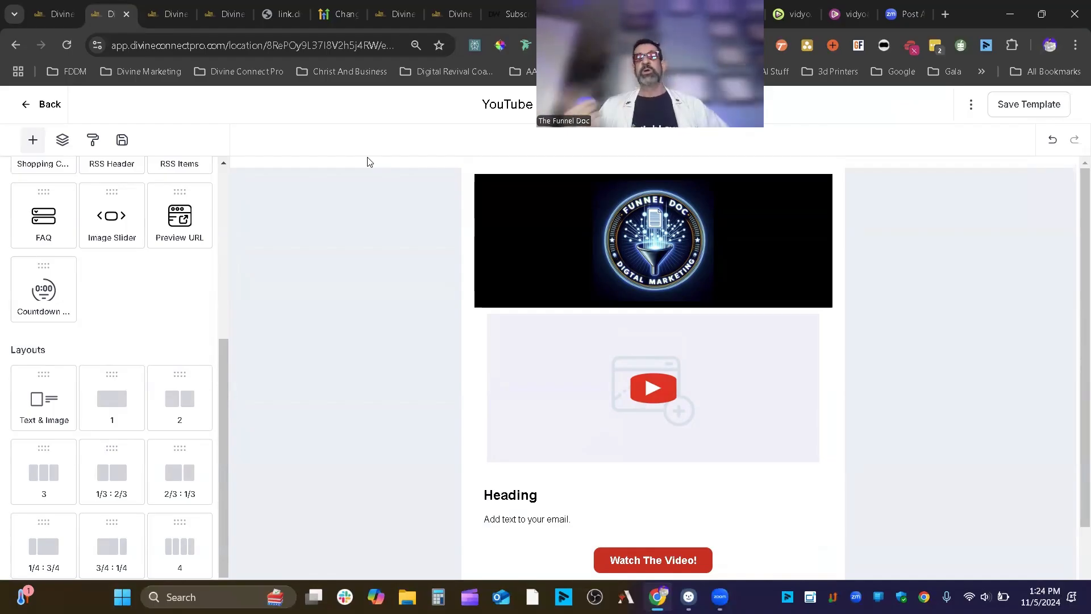
- Open the email's Appearance settings and review the Template, Button, Divider, Mobile Formatting and Link sections
scroll(94, 236, "up", 5)
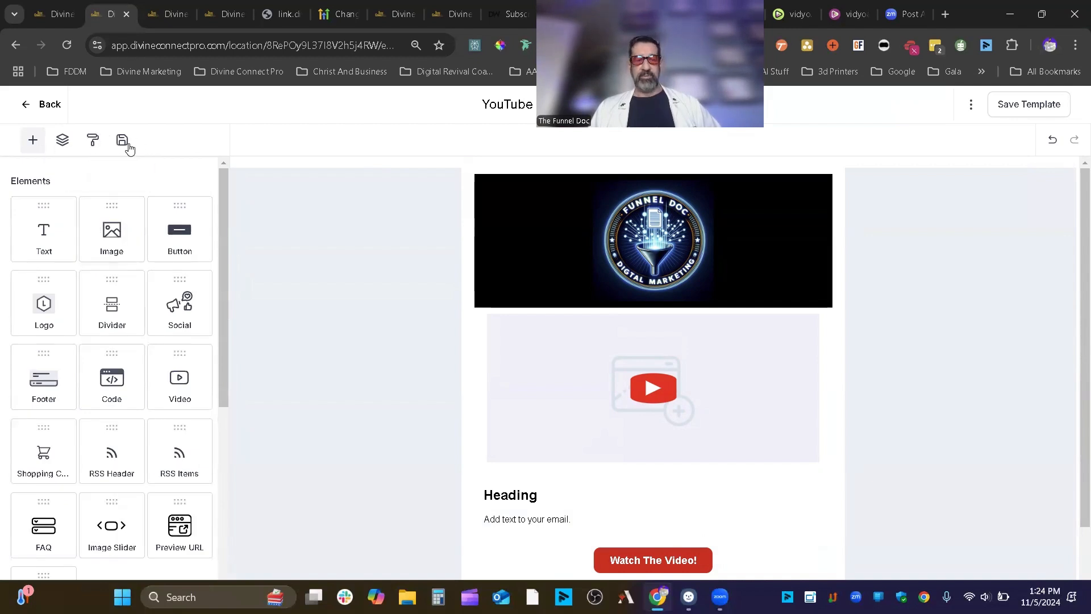
left_click(92, 143)
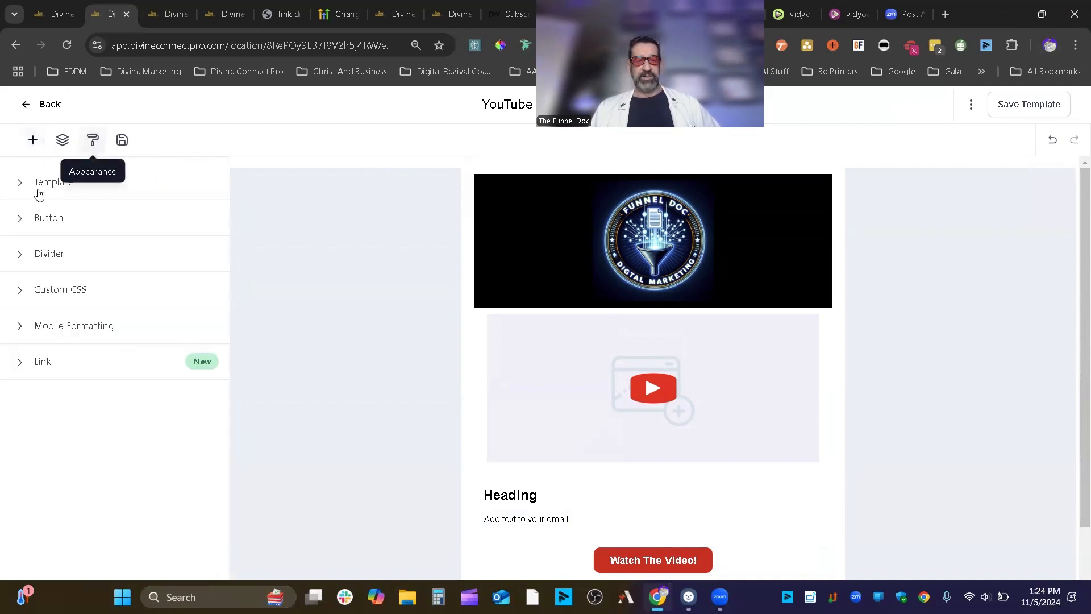
left_click(57, 183)
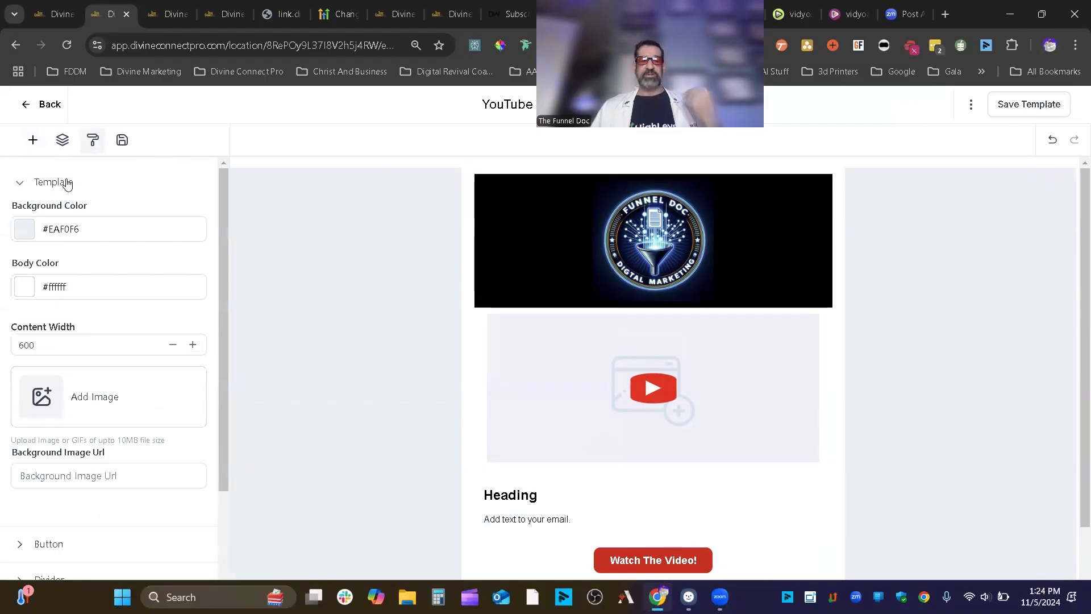
left_click(67, 184)
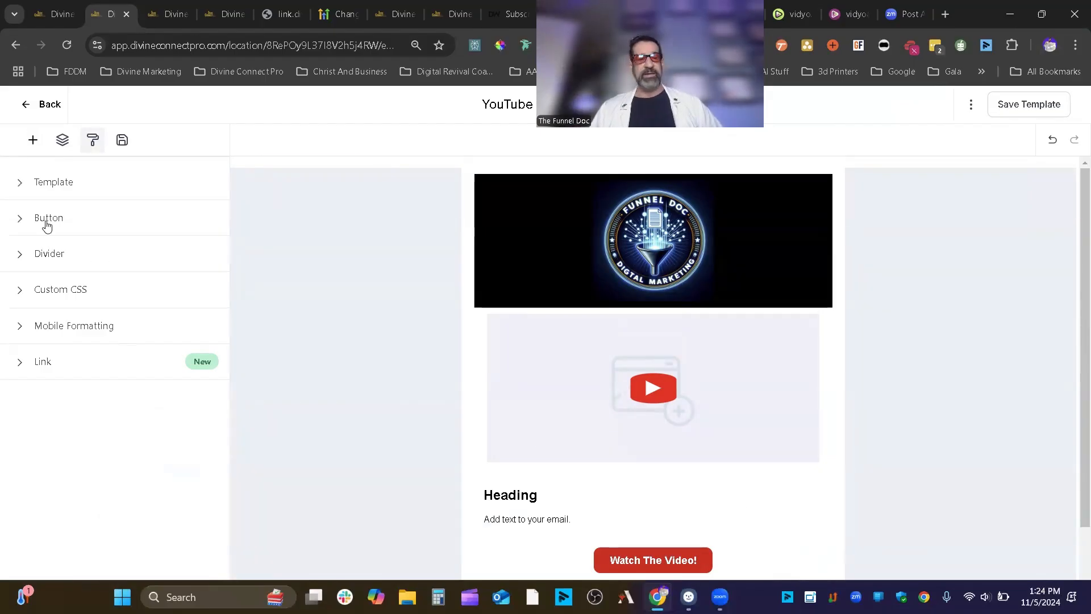
left_click(47, 221)
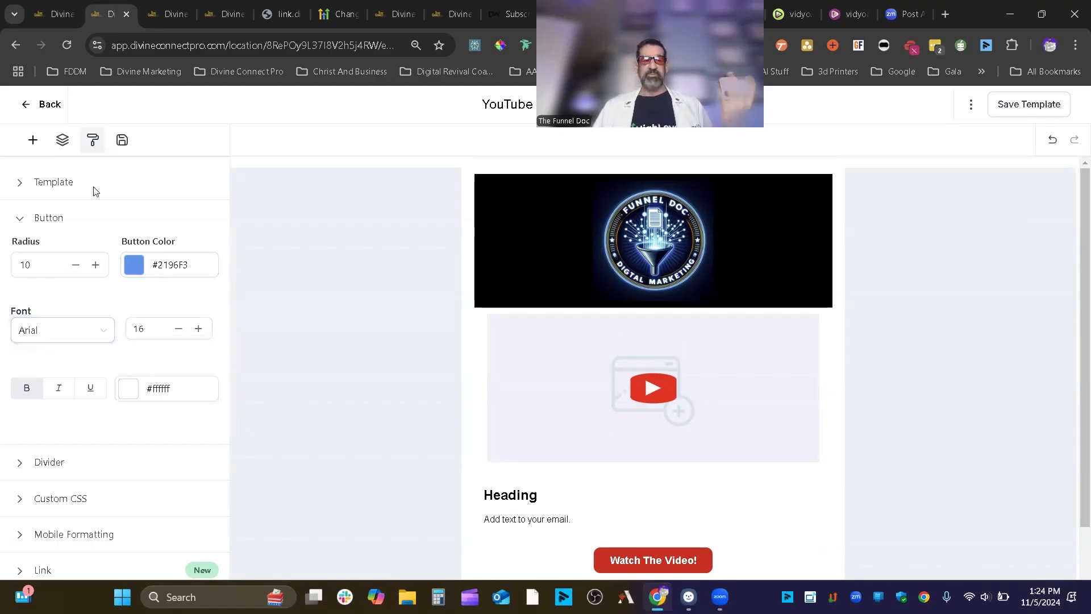
left_click(46, 219)
left_click(52, 256)
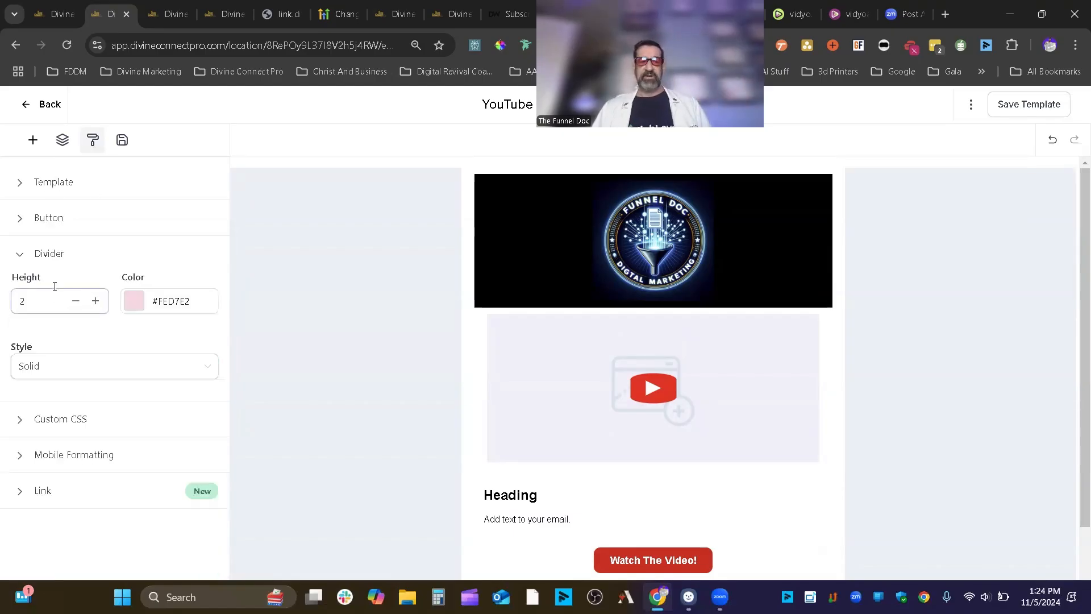
left_click(49, 251)
left_click(58, 337)
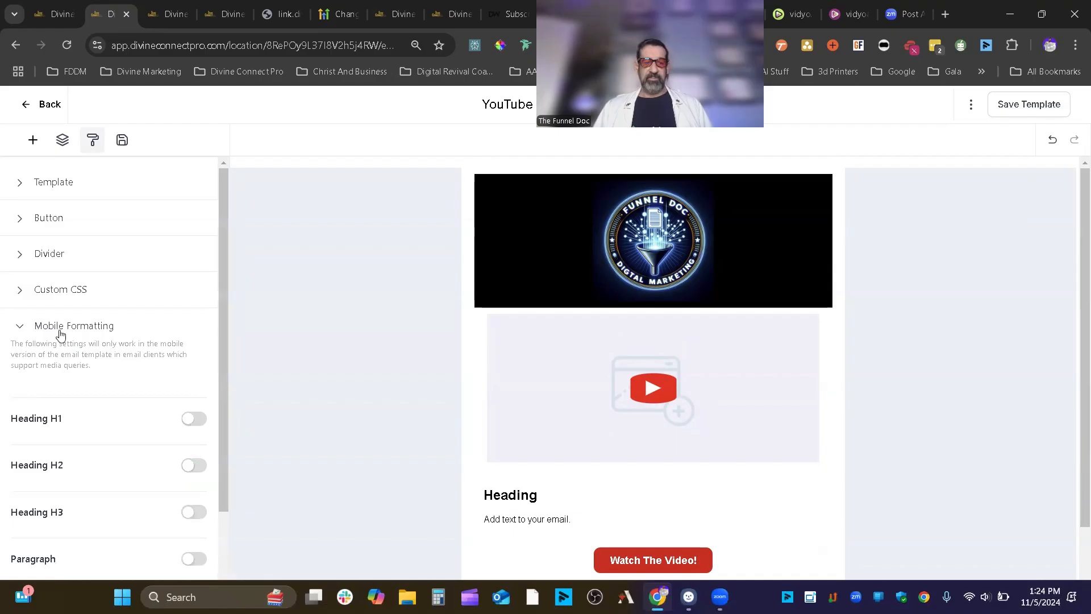
left_click(61, 334)
left_click(50, 362)
left_click(51, 363)
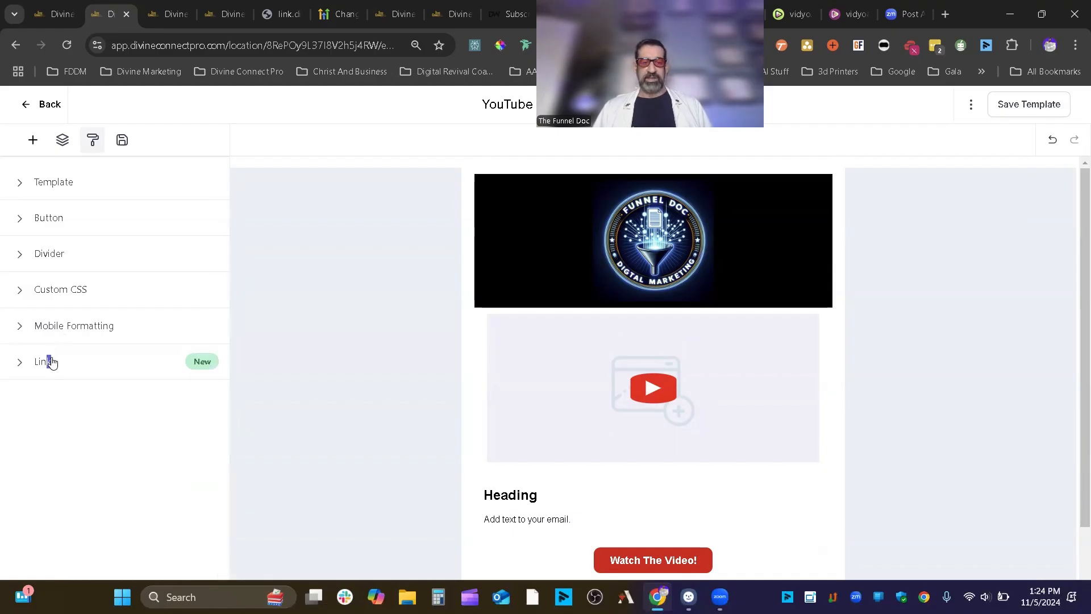
- Re-check the Template, Button and Divider appearance defaults
left_click(78, 189)
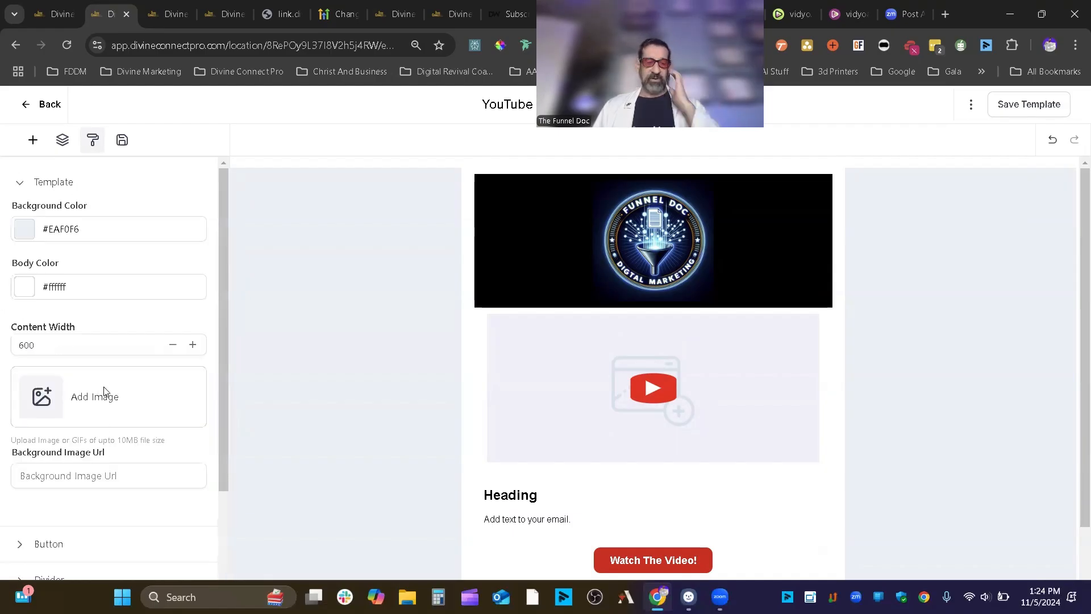
left_click(35, 189)
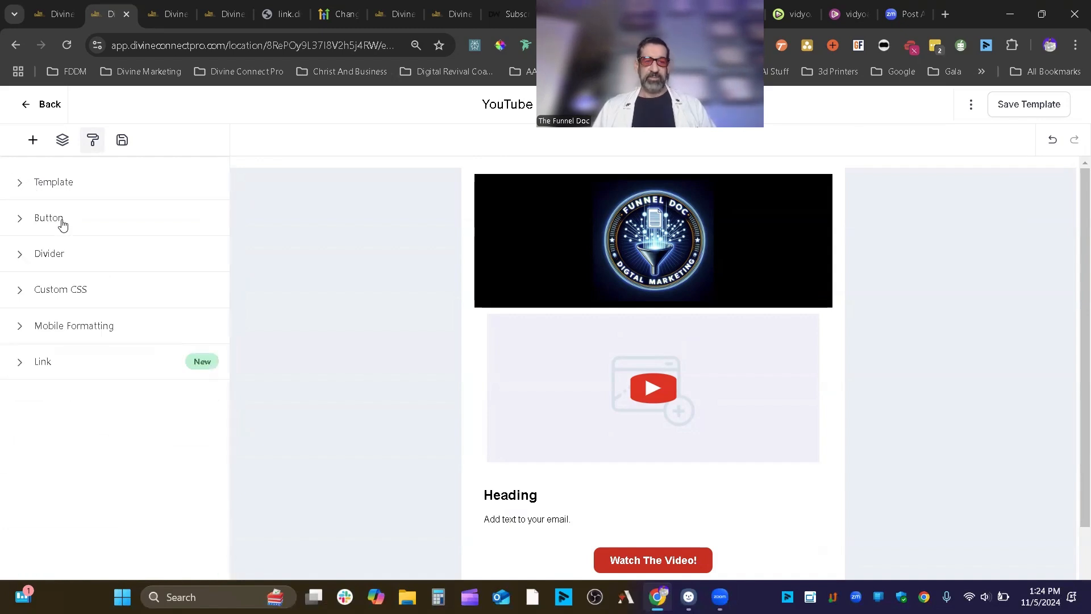
left_click(61, 220)
left_click(60, 219)
left_click(58, 261)
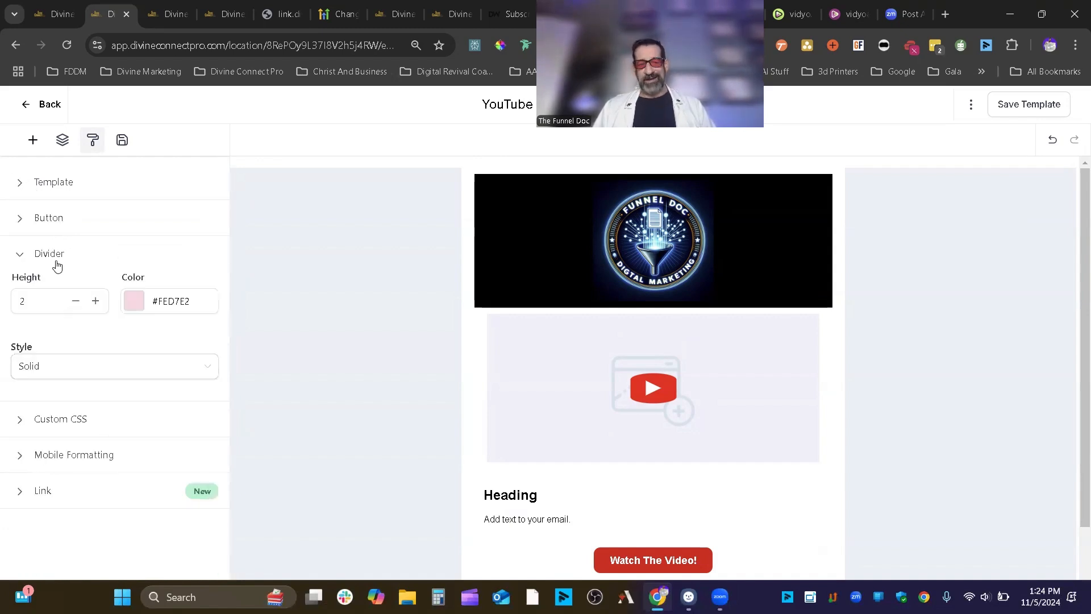
left_click(57, 259)
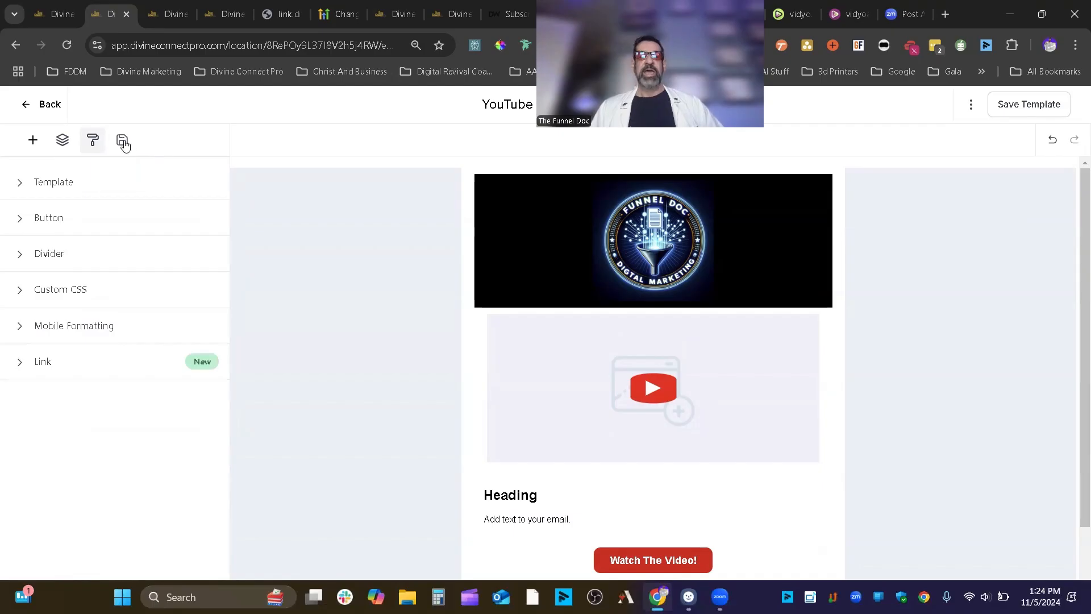
mouse_move(652, 344)
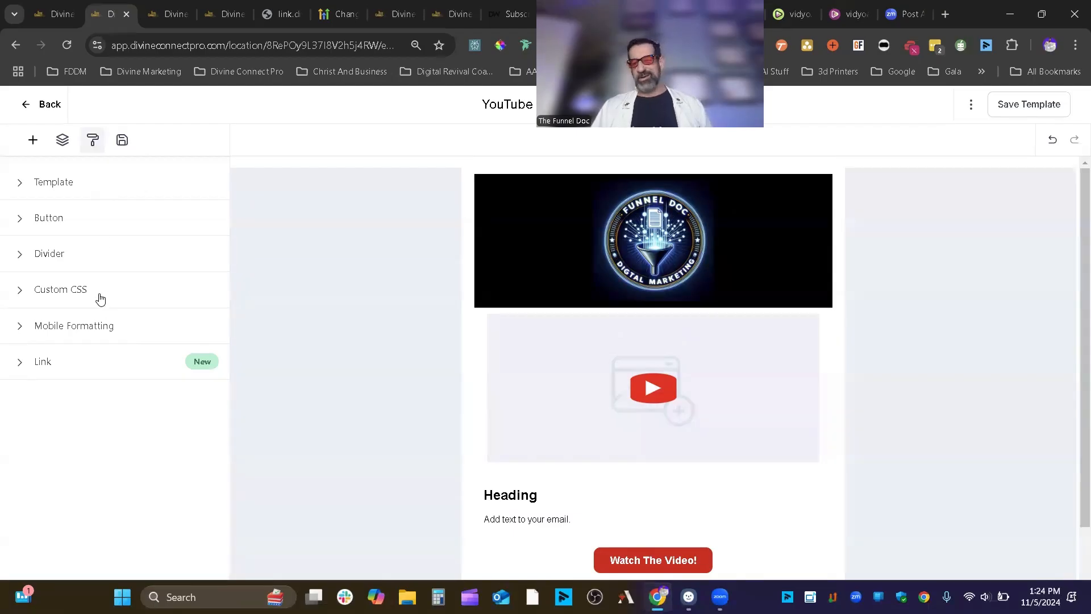
mouse_move(1065, 208)
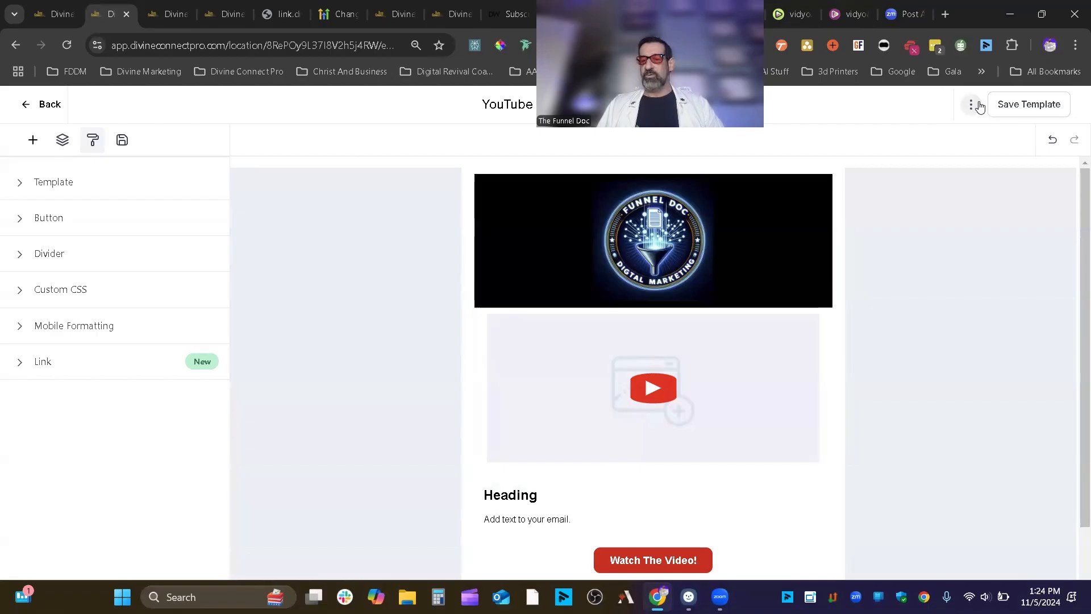
left_click(970, 103)
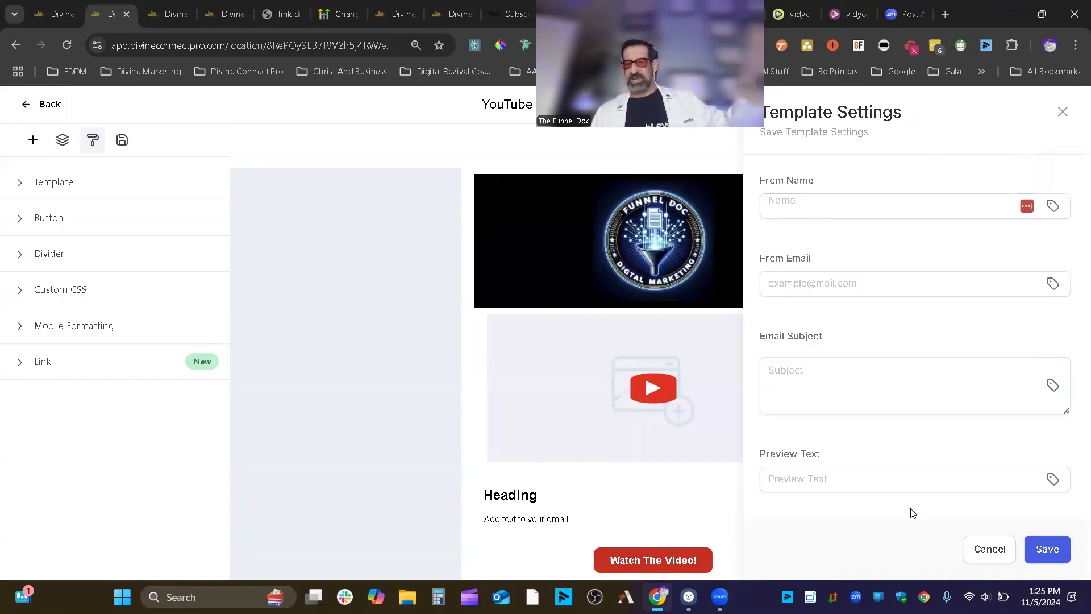
left_click(990, 549)
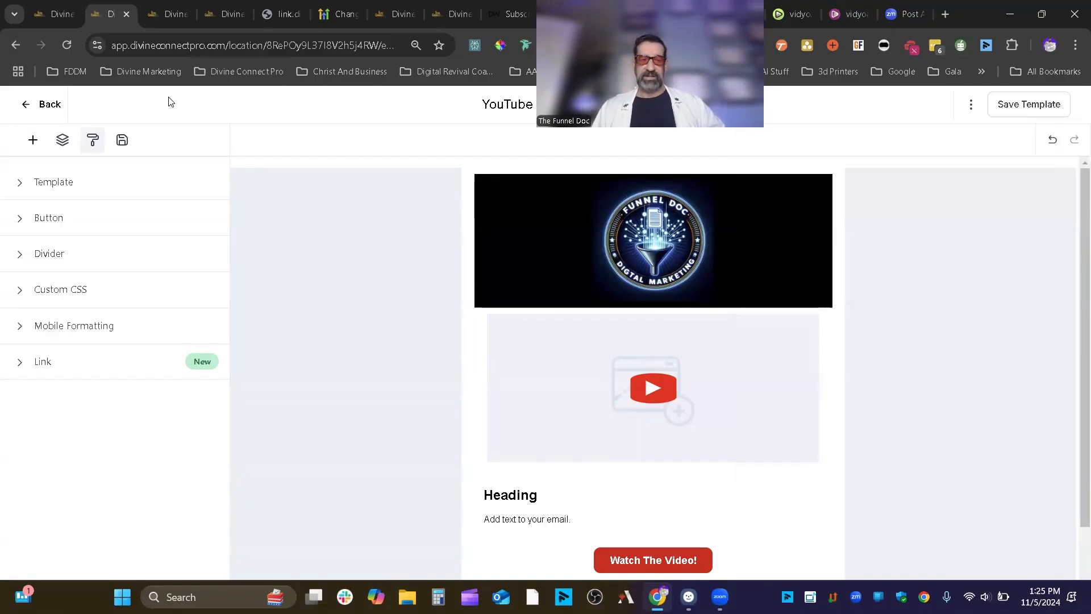
left_click(39, 105)
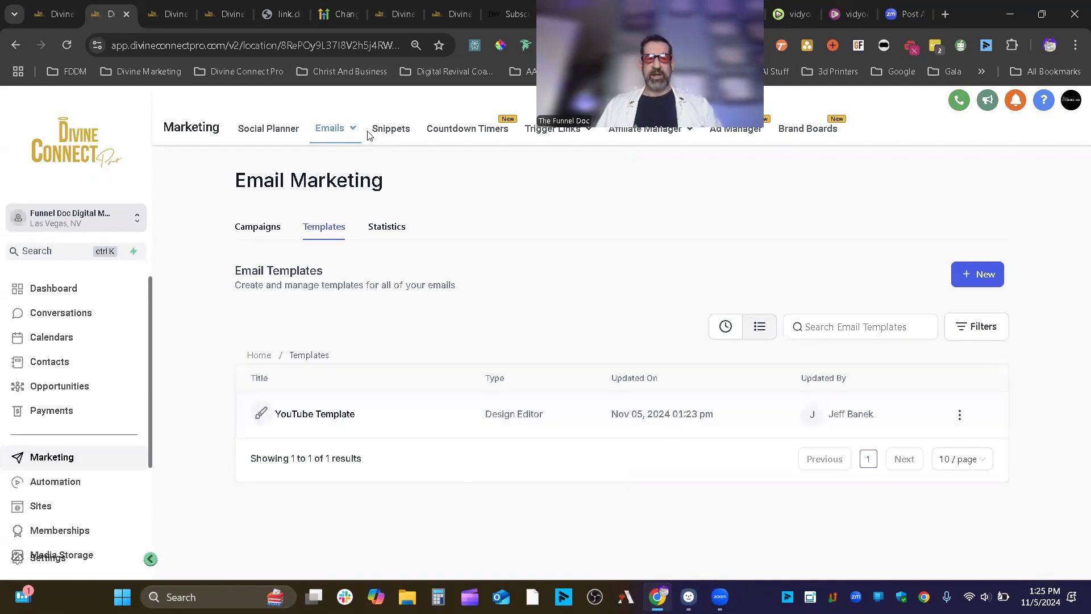
- Go to Campaigns under the Emails menu to view the empty Email Campaigns list
mouse_move(316, 164)
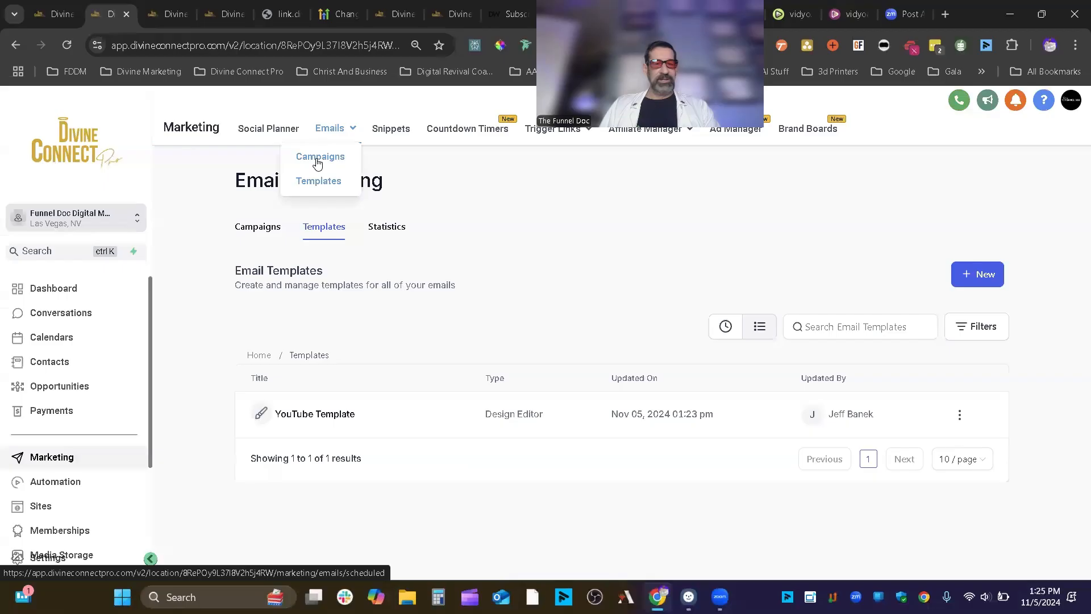
left_click(326, 162)
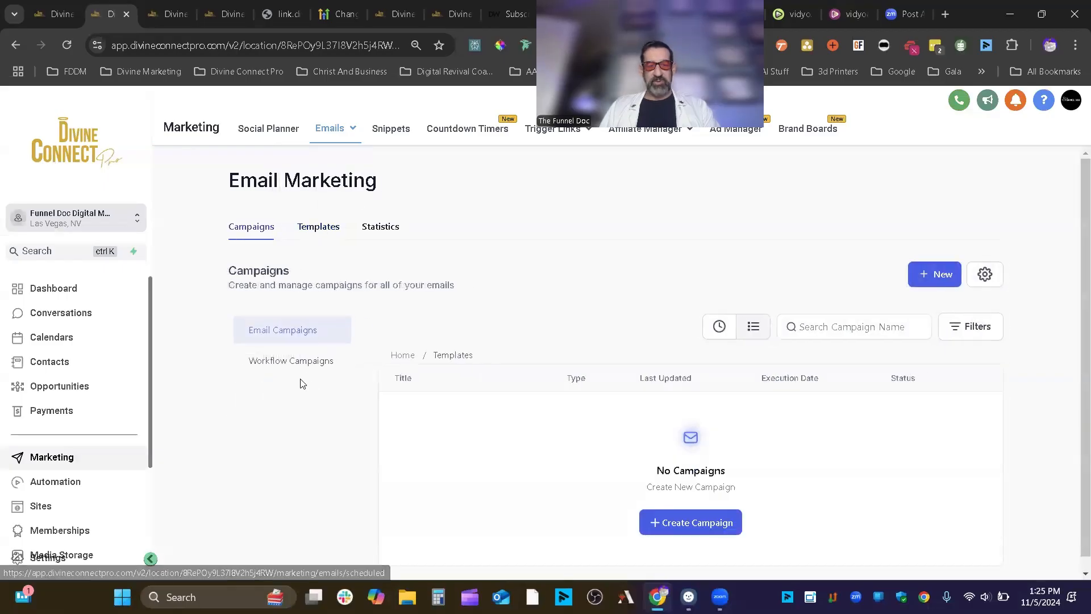
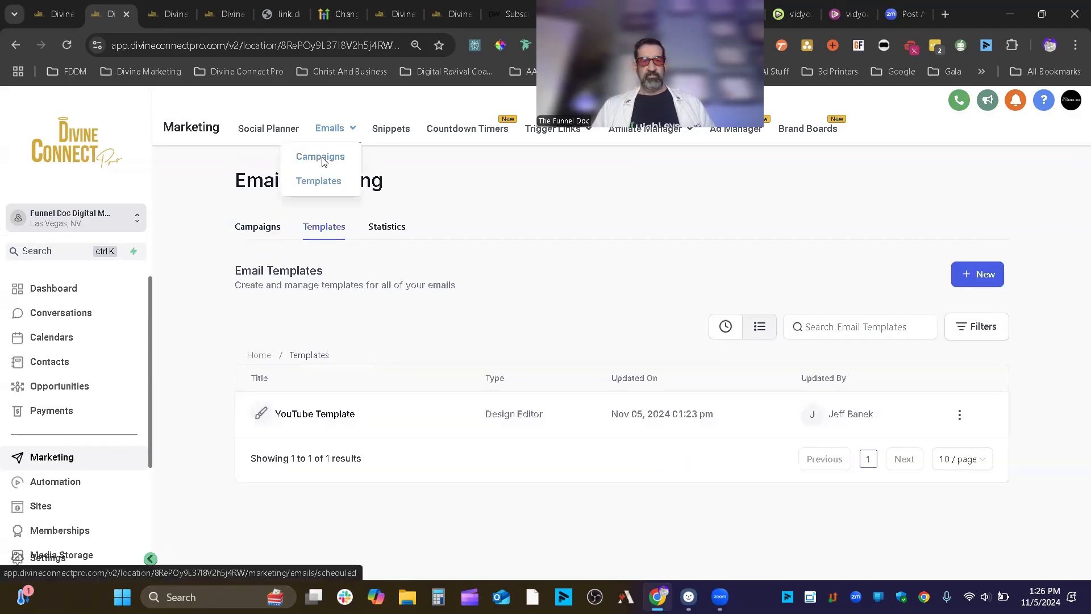
- Return to the Email Campaigns list and open the email Settings page showing Attribution
left_click(321, 155)
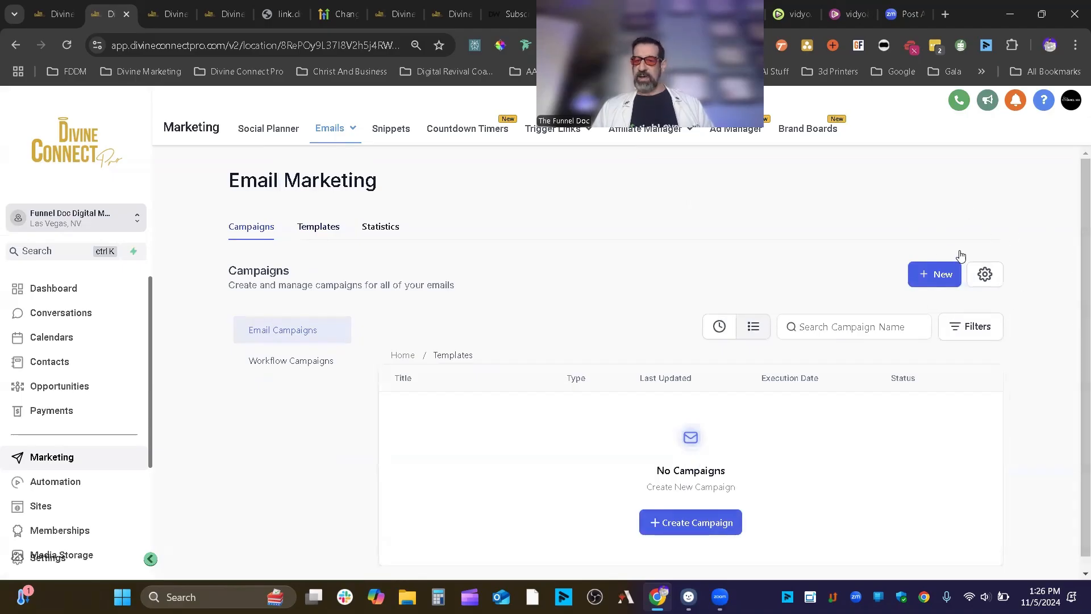
left_click(985, 275)
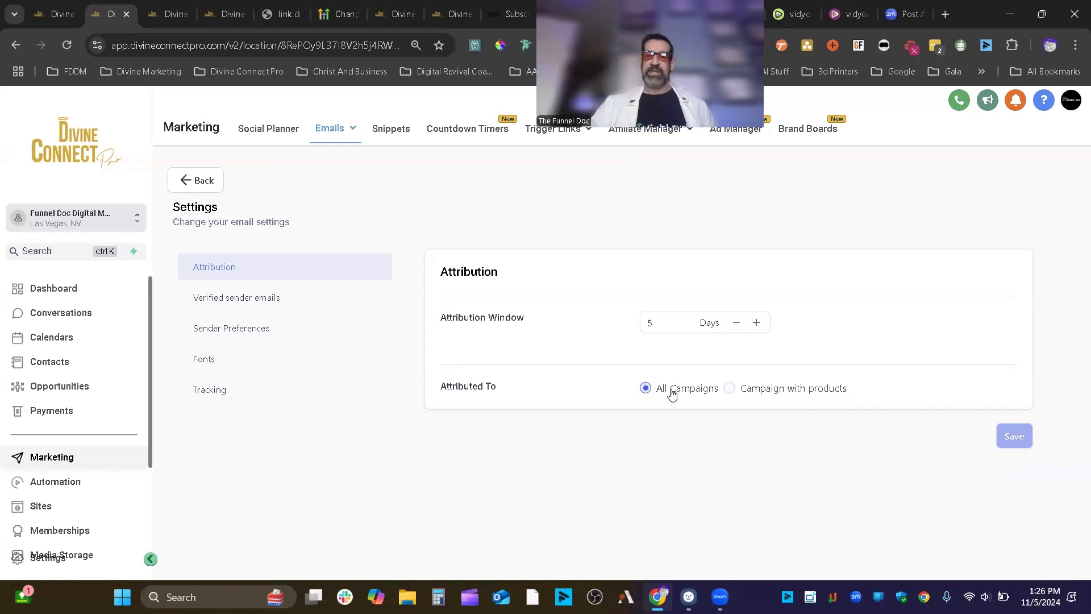
- Check the empty verified sender list, cancel Verify an email, and show Sender Preferences
left_click(255, 300)
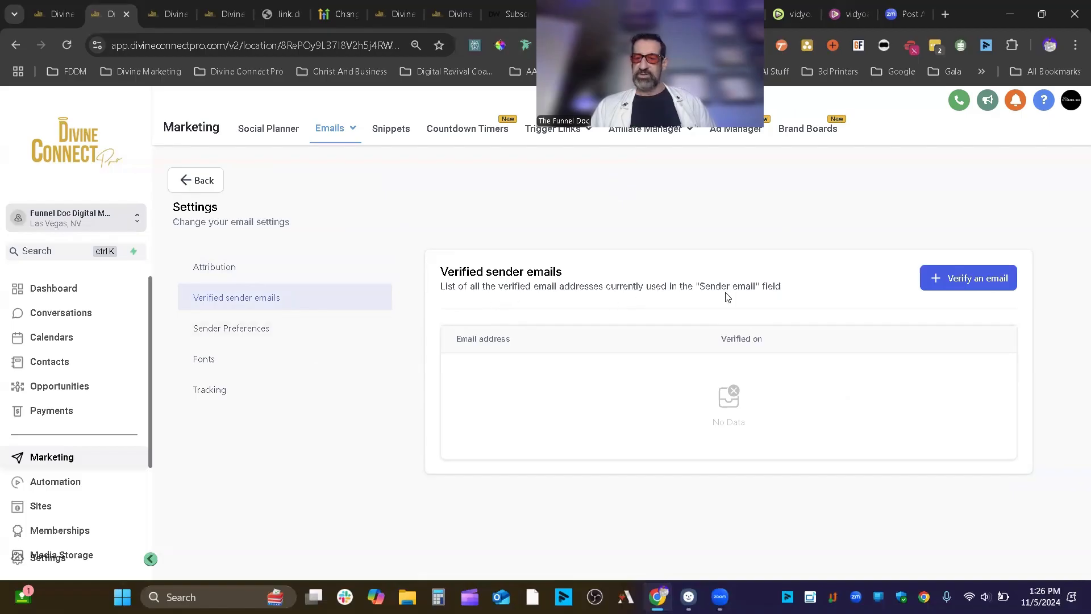
left_click(995, 281)
left_click(1000, 324)
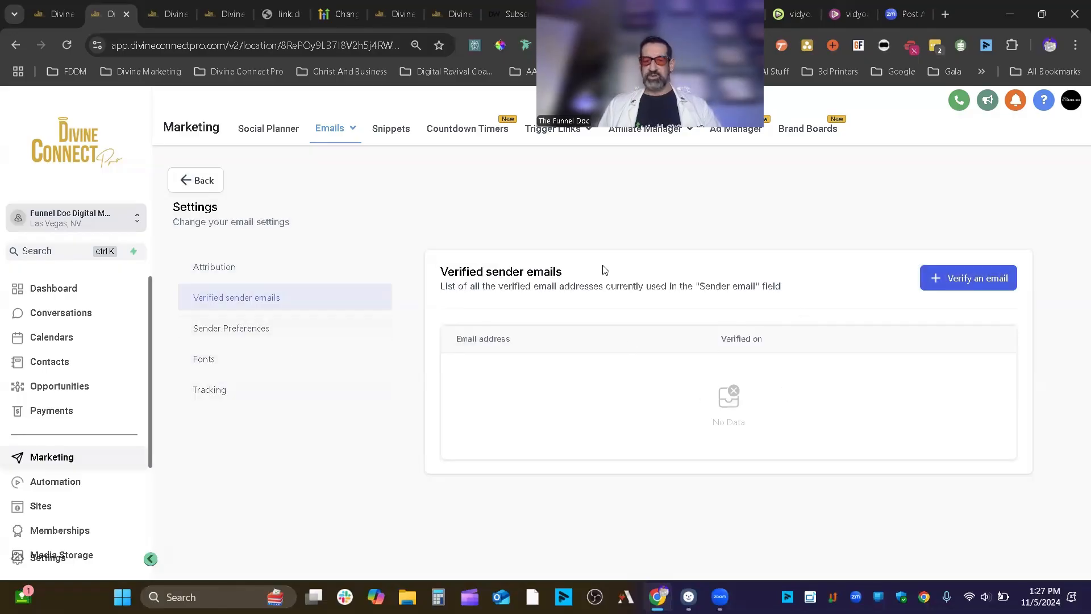
left_click(196, 328)
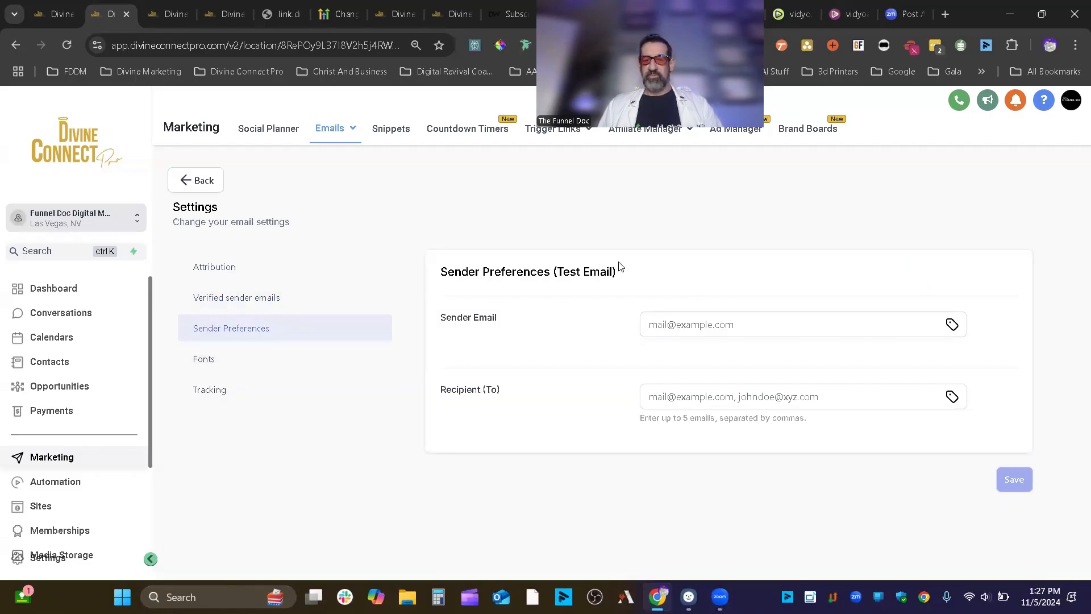
- Save the support e-mail address as the Test Email sender, then view the Fonts section
left_click_drag(620, 267, 556, 269)
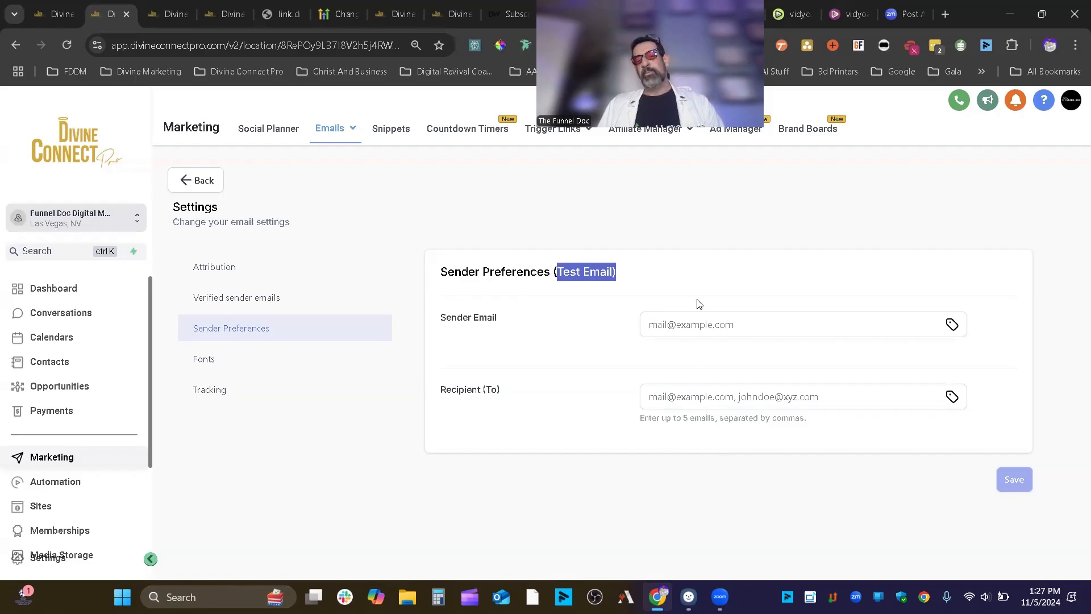
left_click(688, 317)
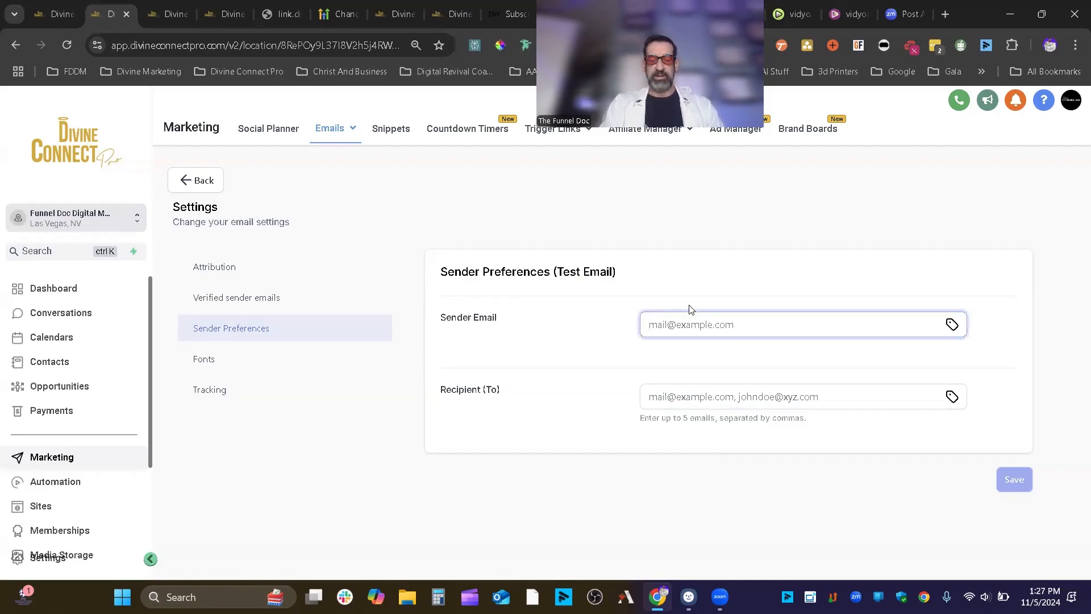
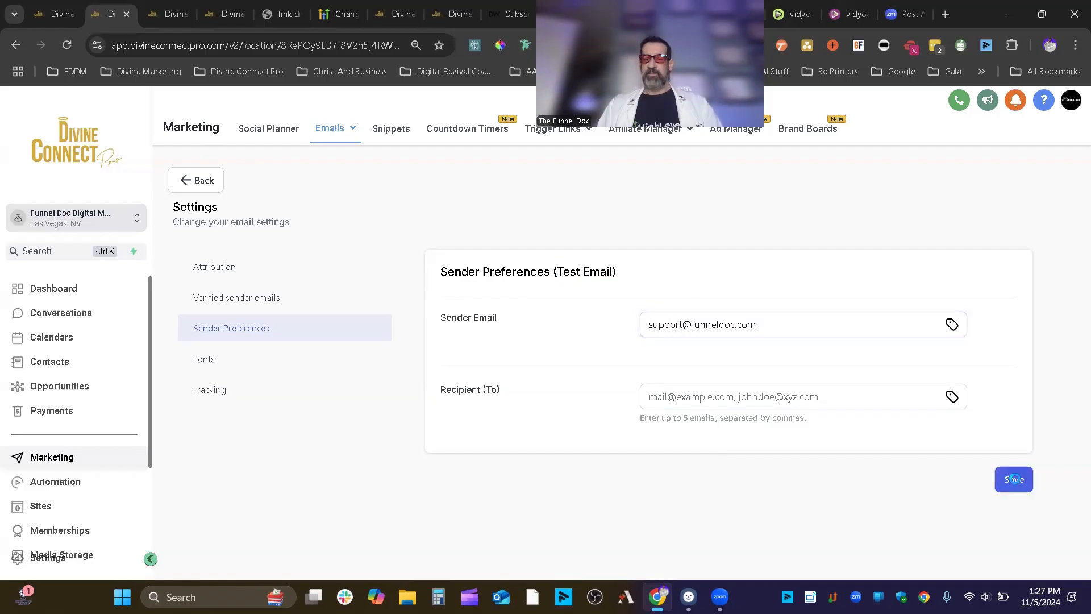
left_click(1015, 479)
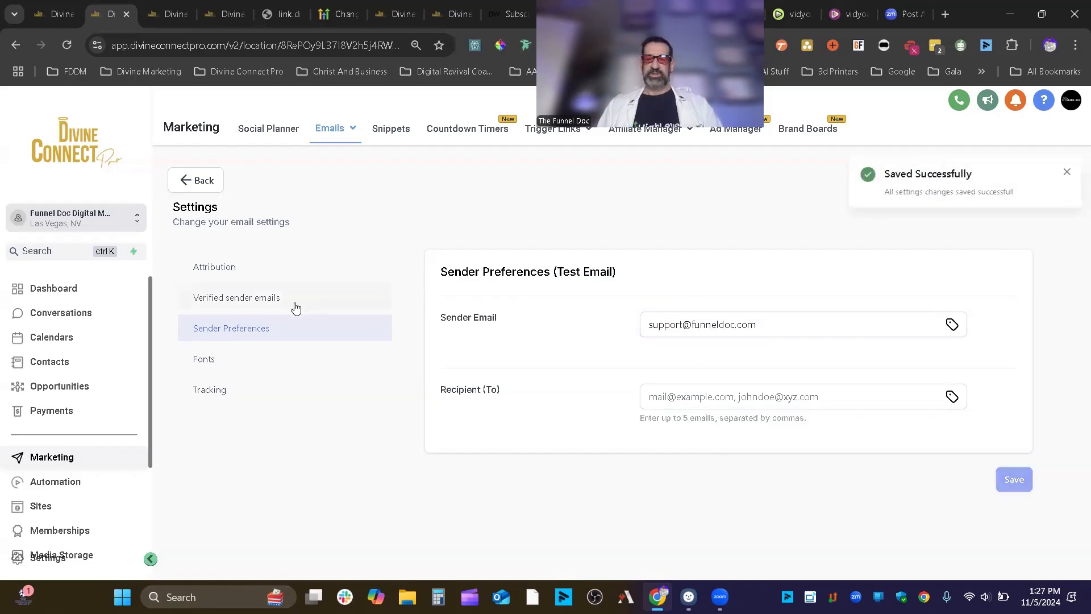
left_click(227, 361)
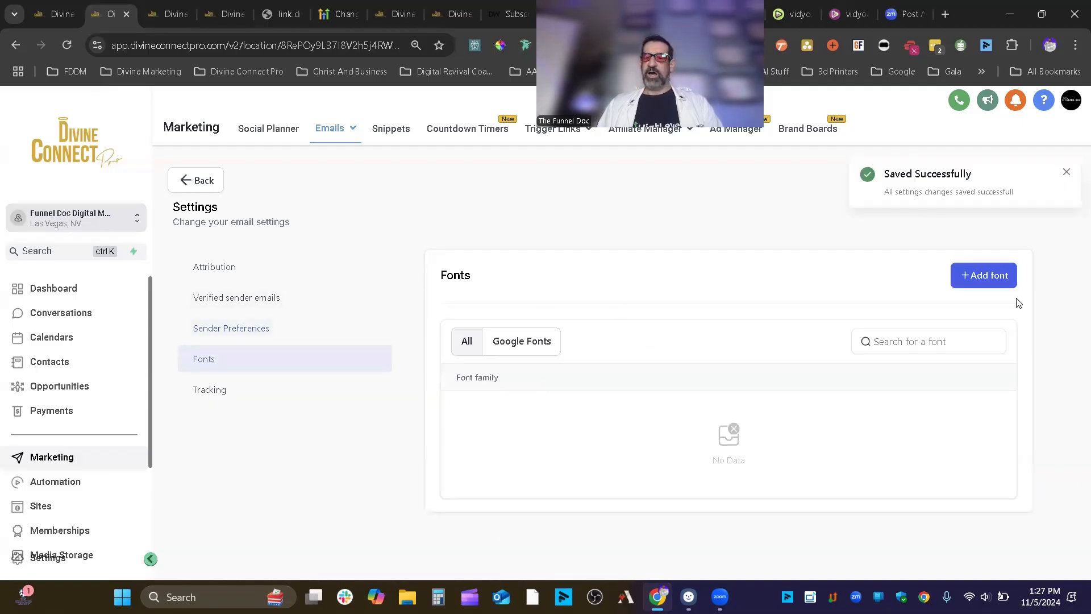
- Add the Google font Poppins to the email fonts, then review the Tracking settings
left_click(1066, 172)
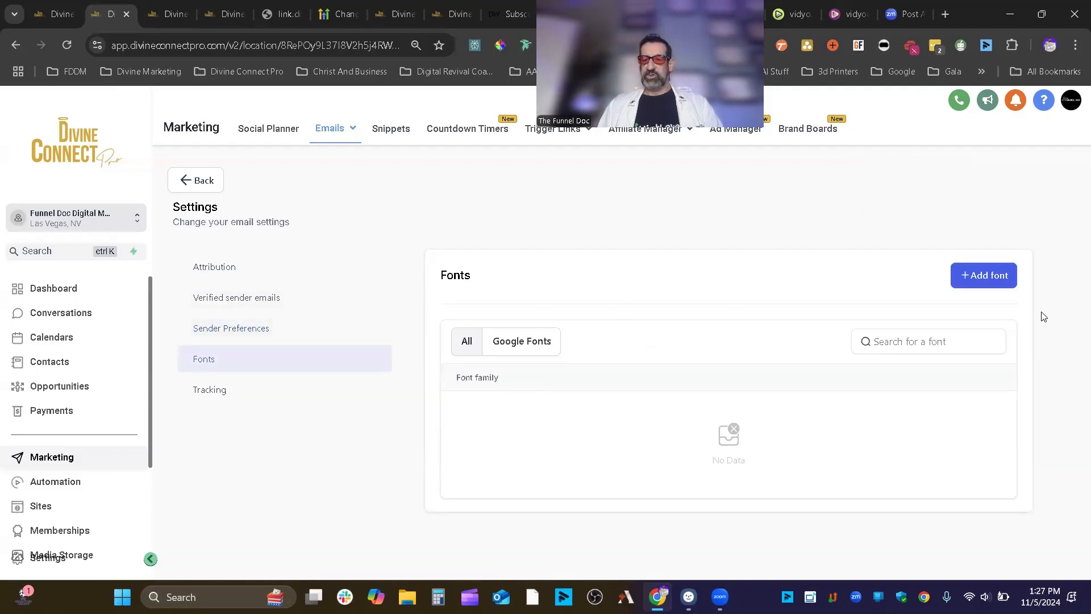
left_click(987, 276)
left_click(405, 333)
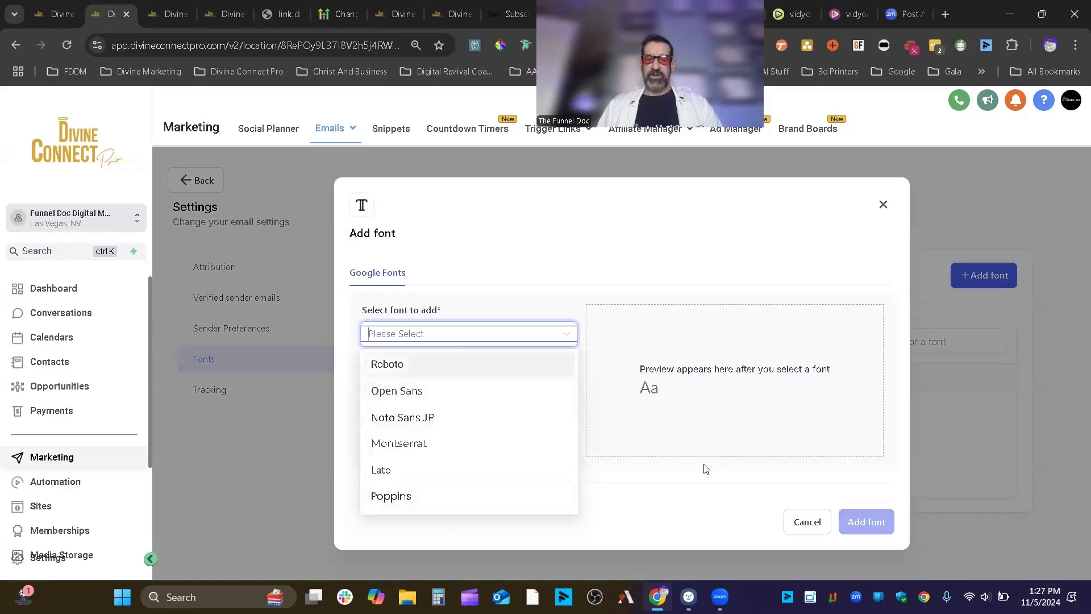
left_click(435, 503)
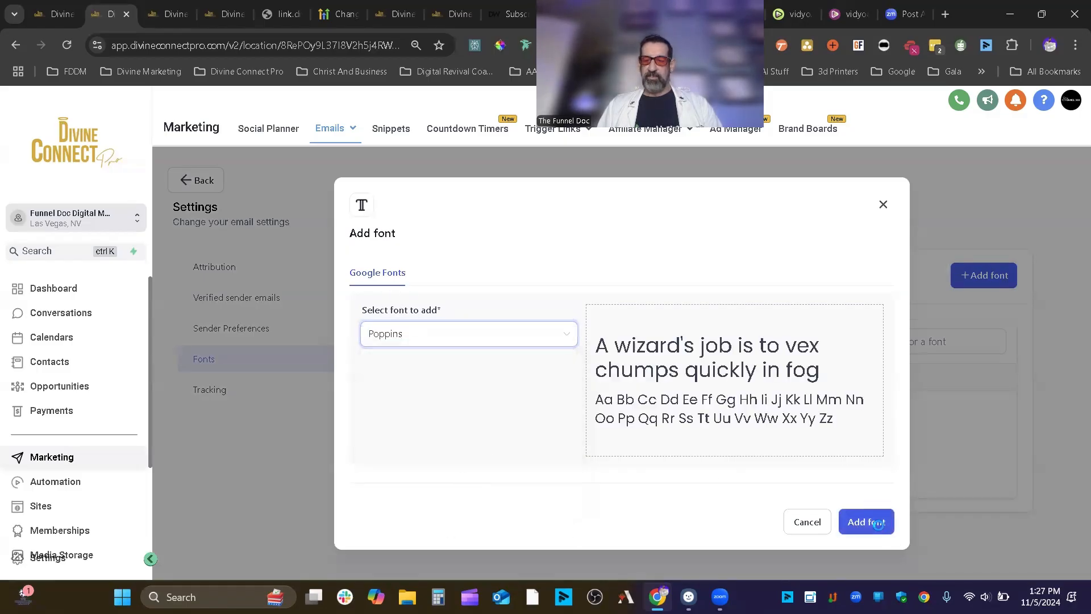
left_click(878, 524)
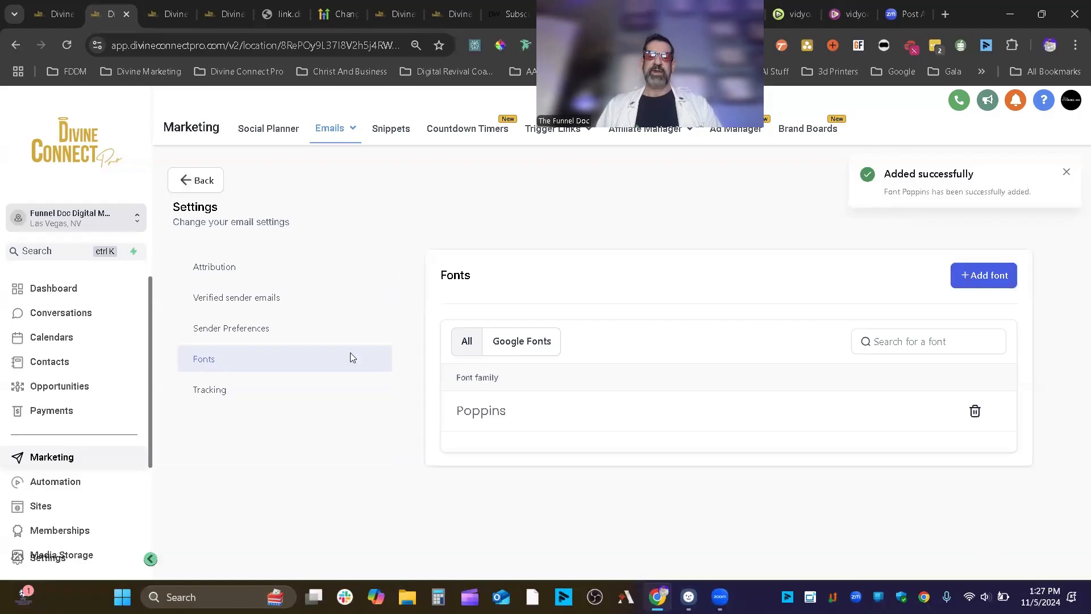
left_click(250, 388)
scroll(966, 321, "down", 1)
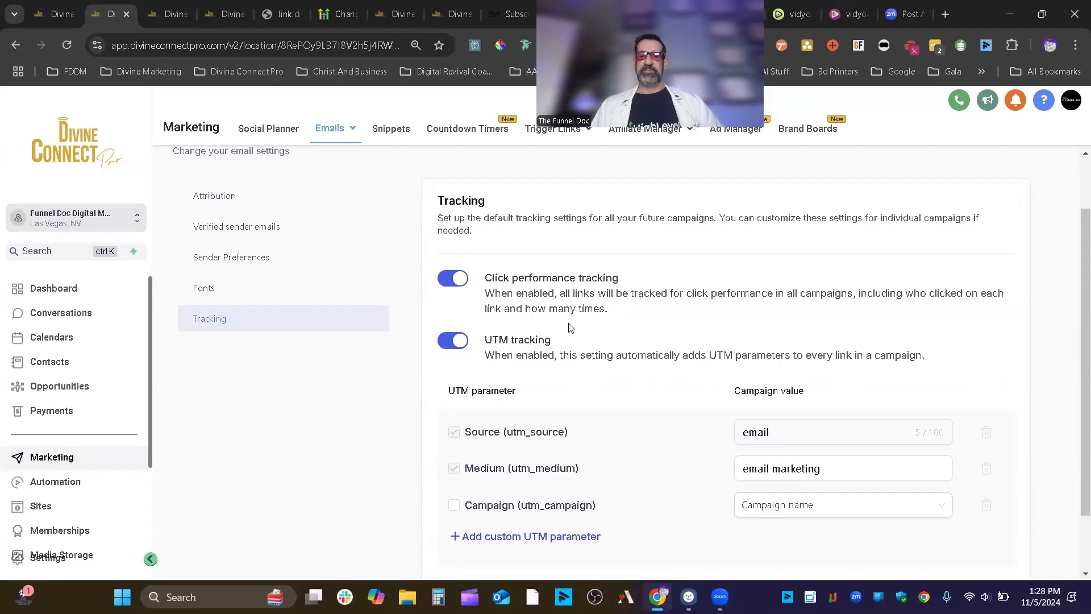
left_click_drag(630, 279, 479, 282)
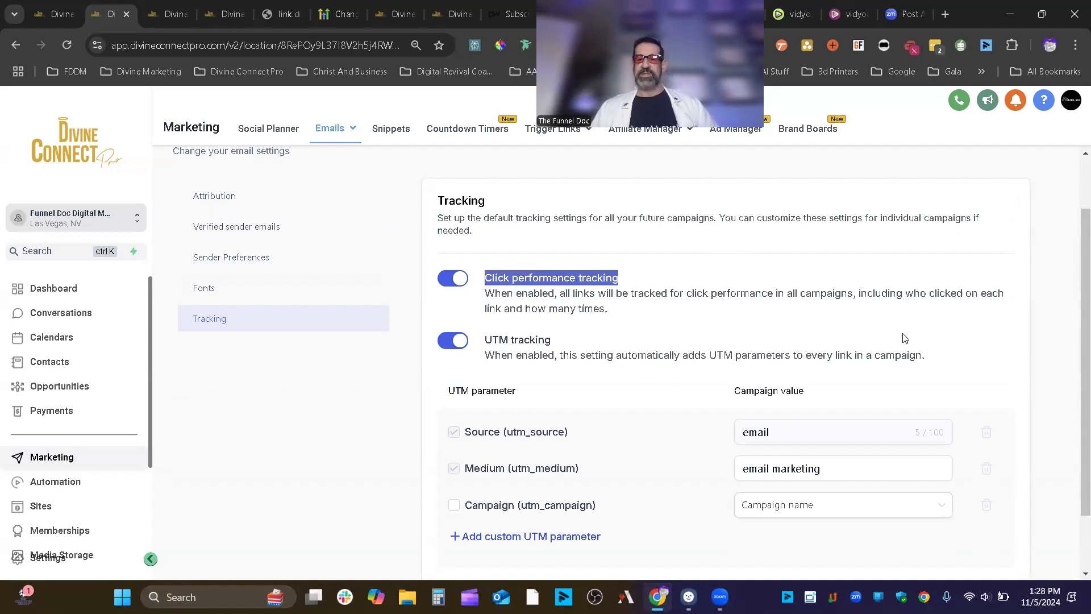
scroll(640, 401, "down", 2)
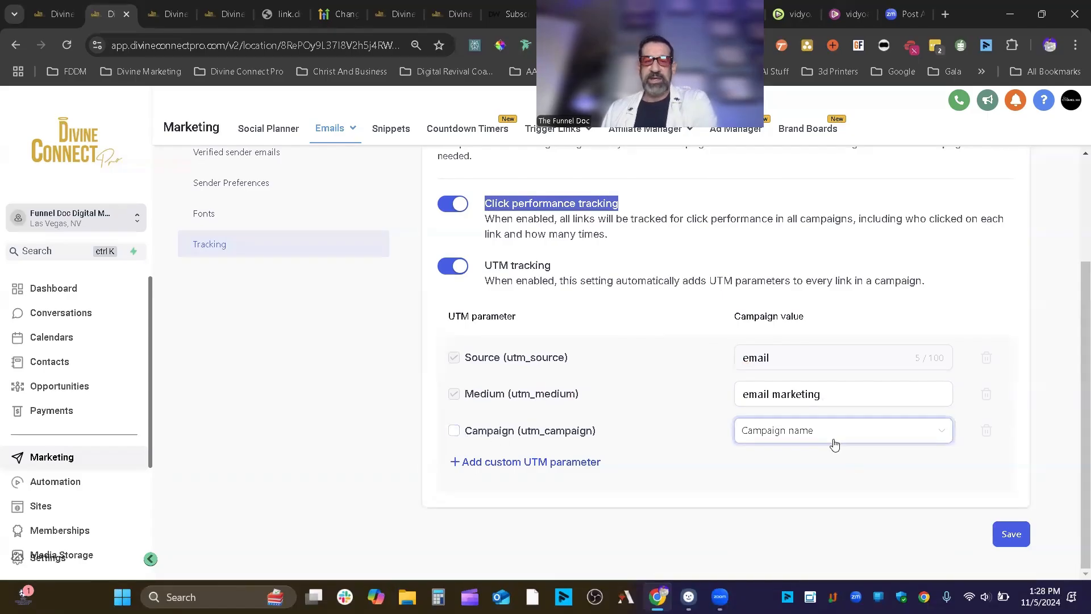
left_click(776, 435)
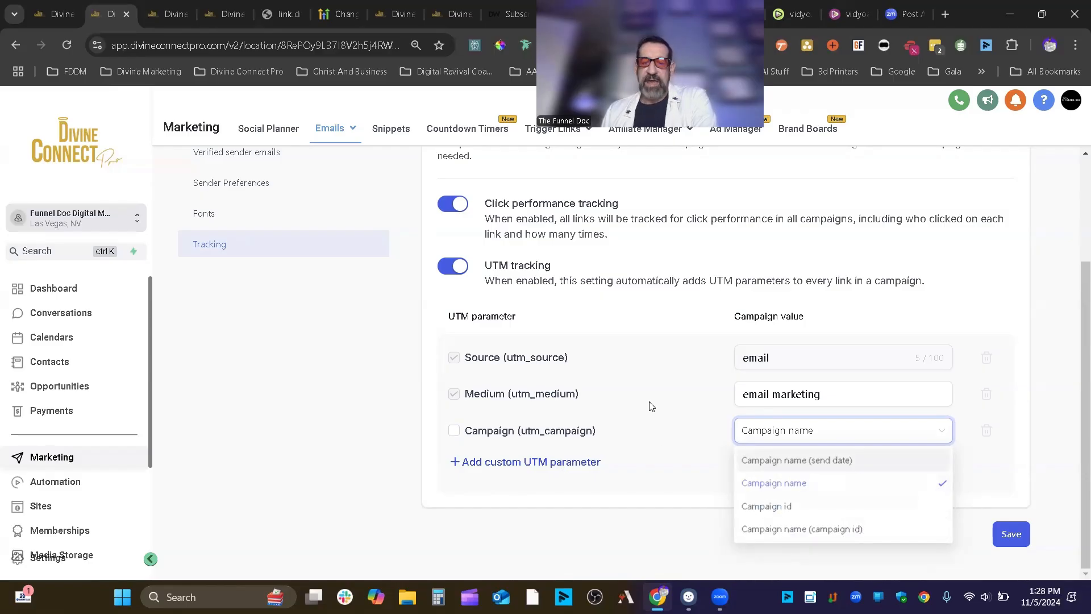
left_click(591, 467)
left_click(575, 462)
left_click(566, 471)
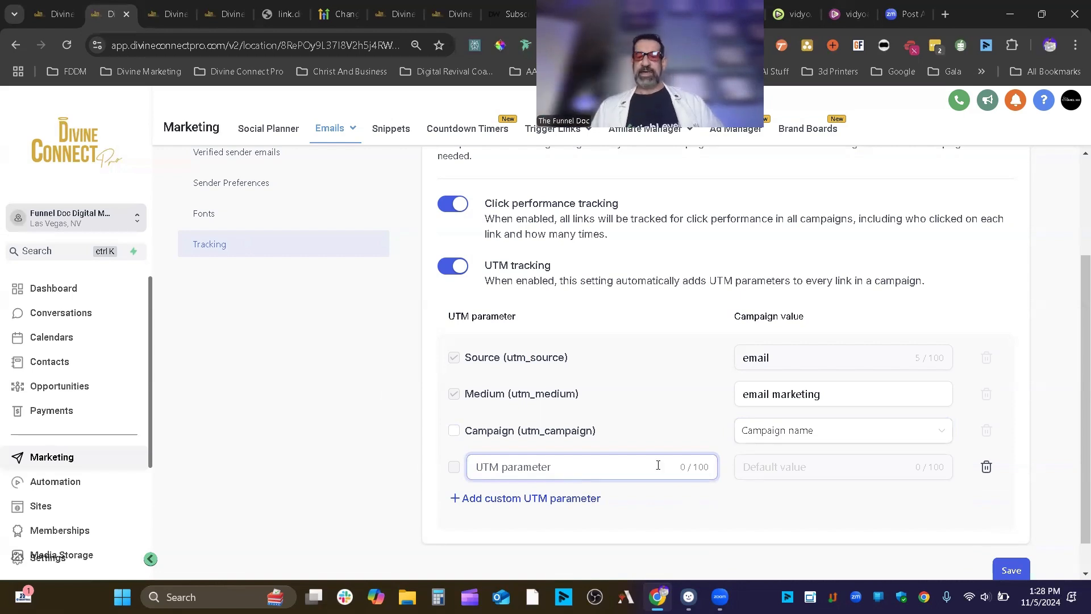
left_click(987, 466)
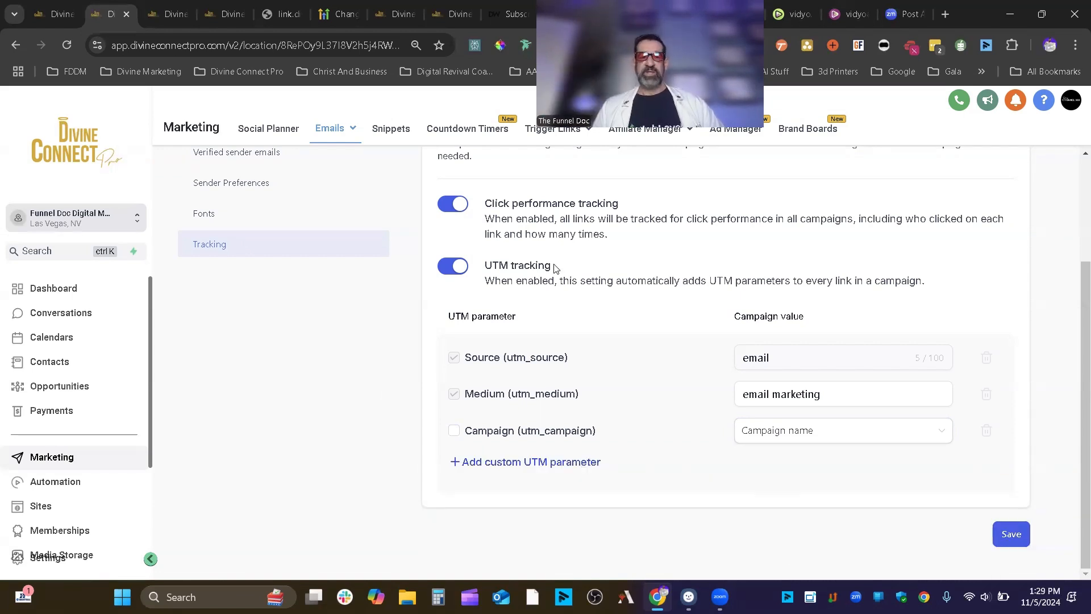
left_click_drag(557, 268, 487, 268)
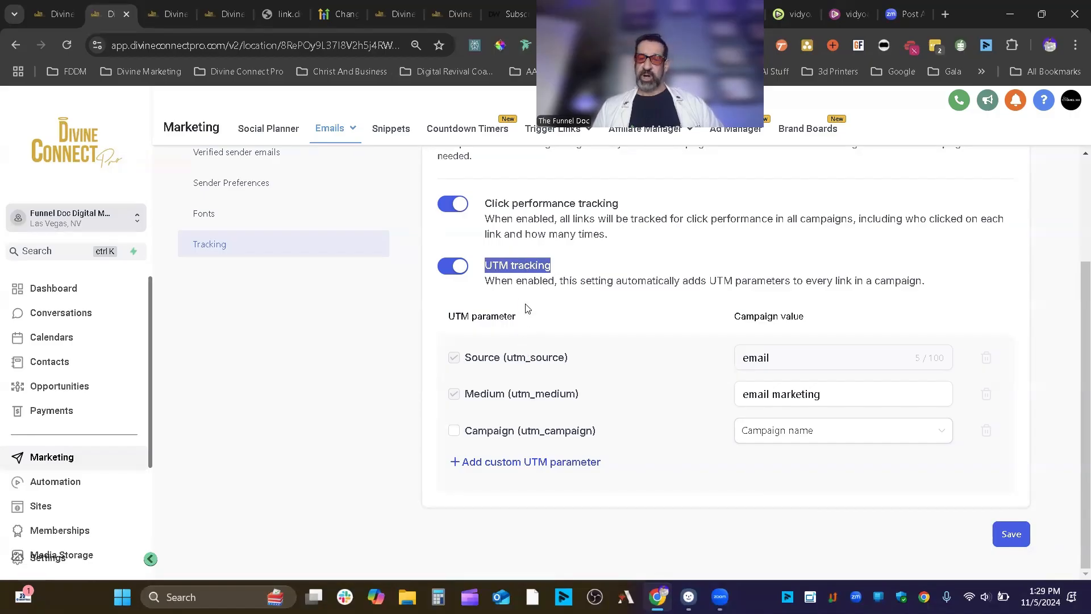
left_click(489, 275)
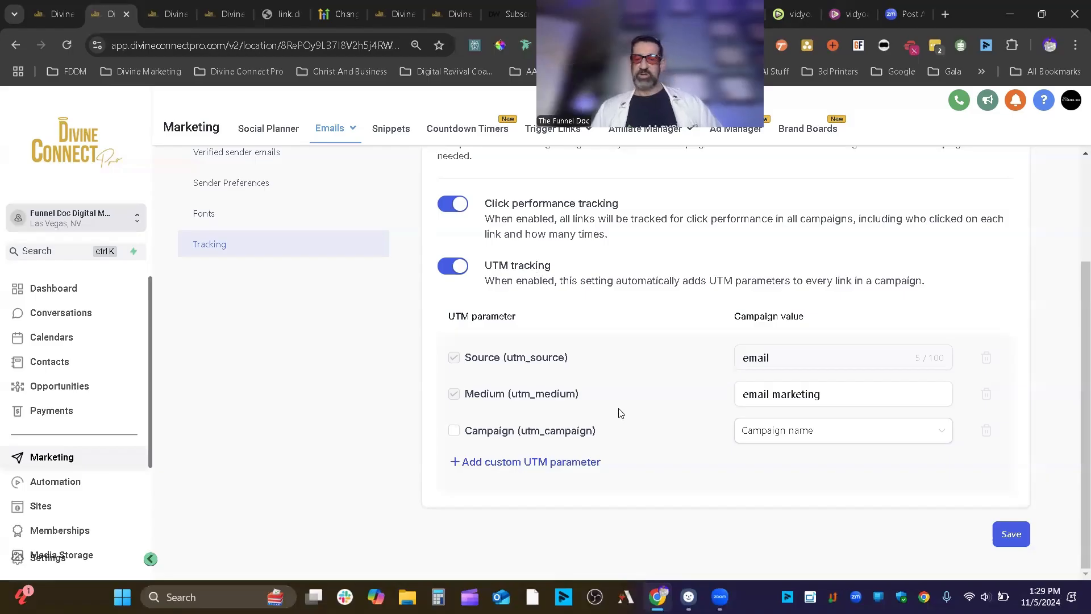
scroll(625, 406, "up", 3)
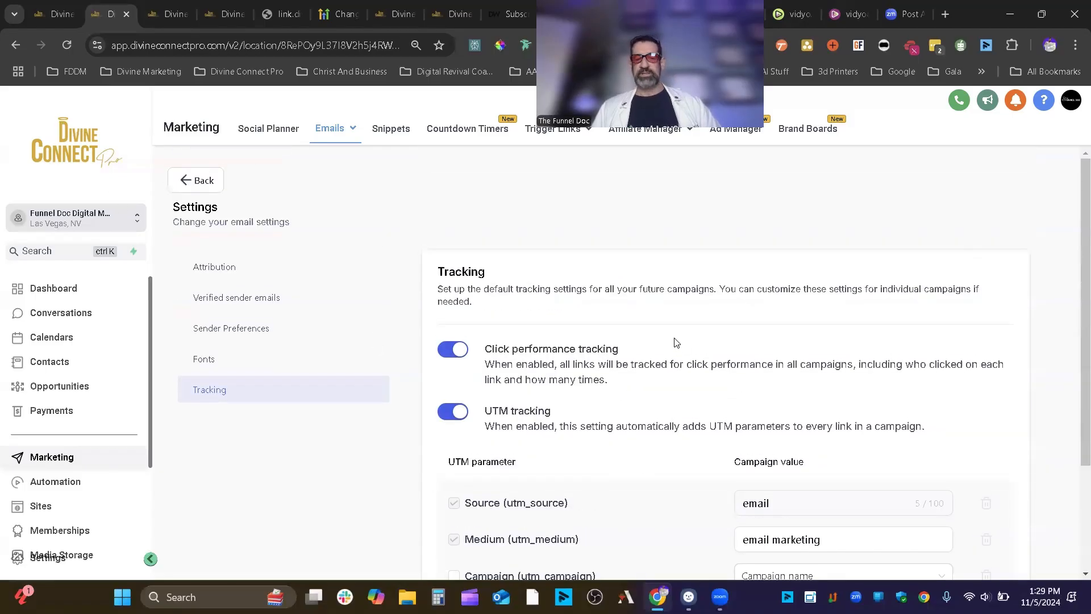
scroll(676, 339, "down", 3)
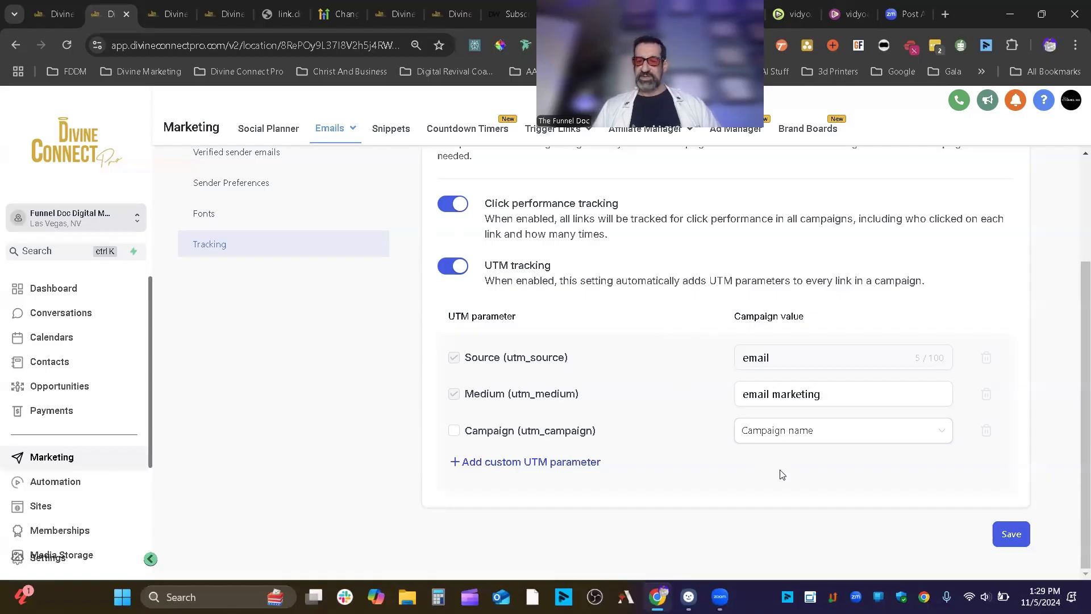
scroll(568, 297, "up", 3)
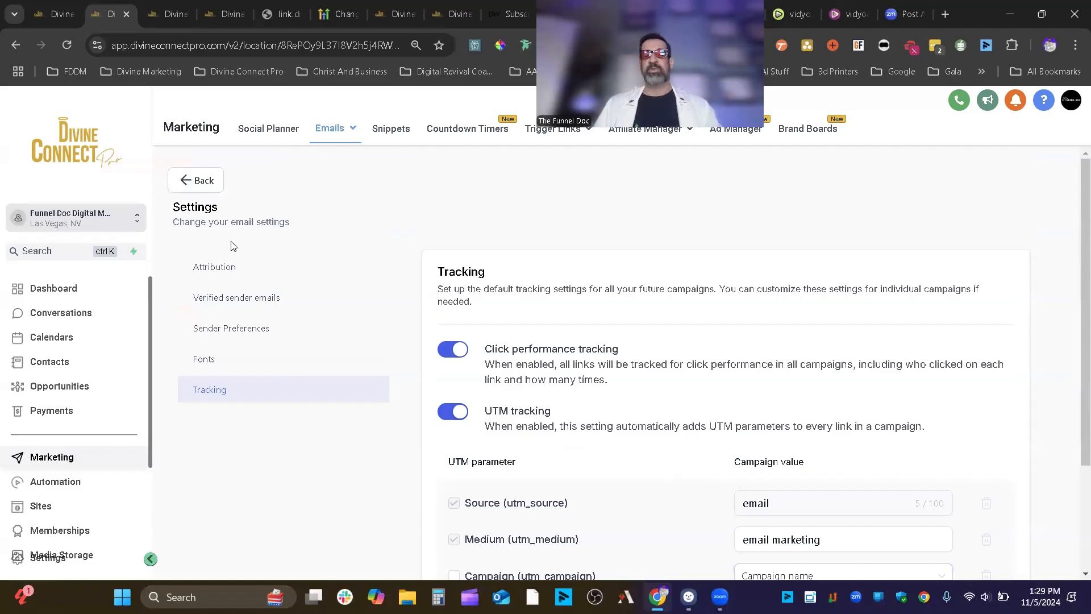
left_click(215, 181)
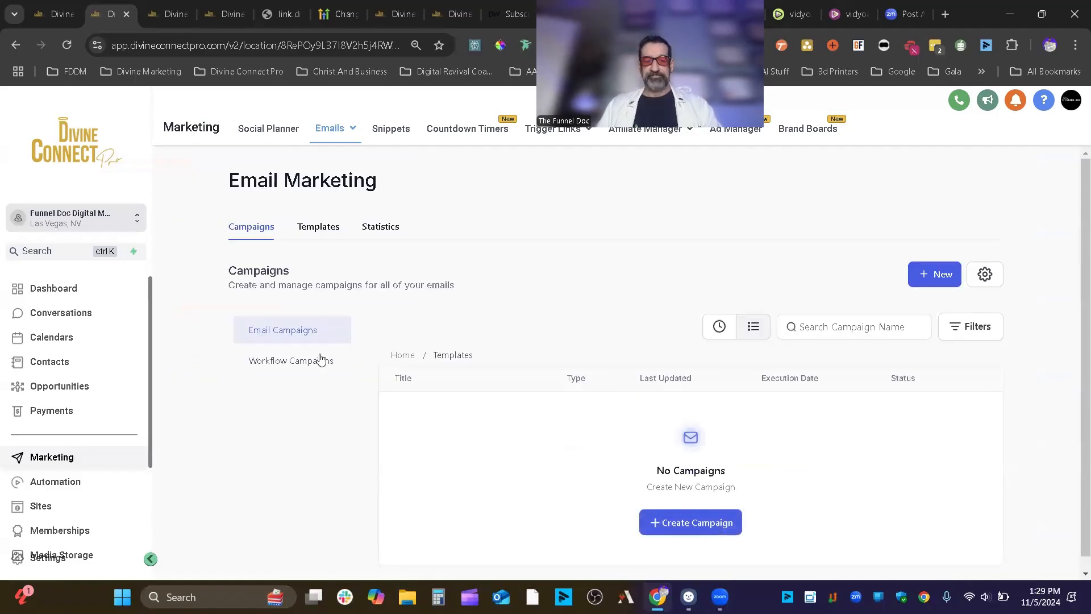
- Browse the Email Marketing Templates library, close it, and bring back the New campaign choices
mouse_move(357, 131)
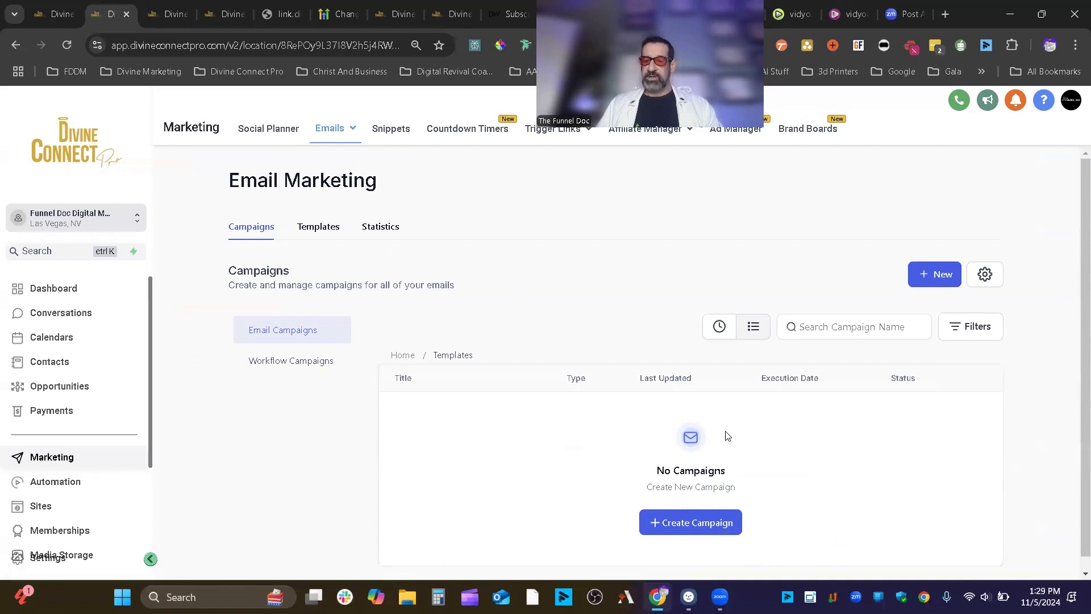
left_click(936, 275)
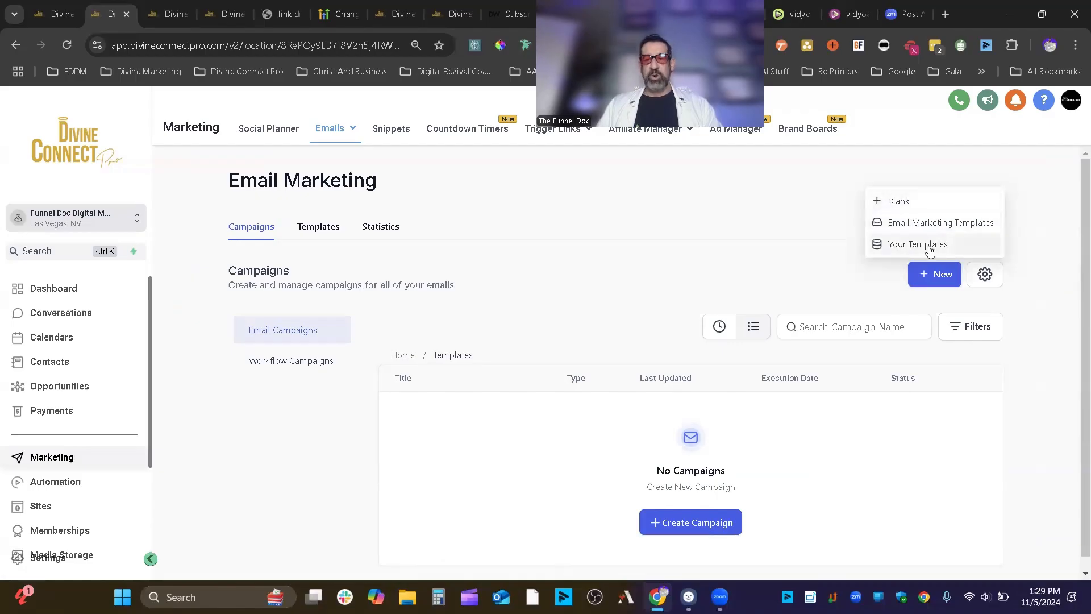
left_click(964, 221)
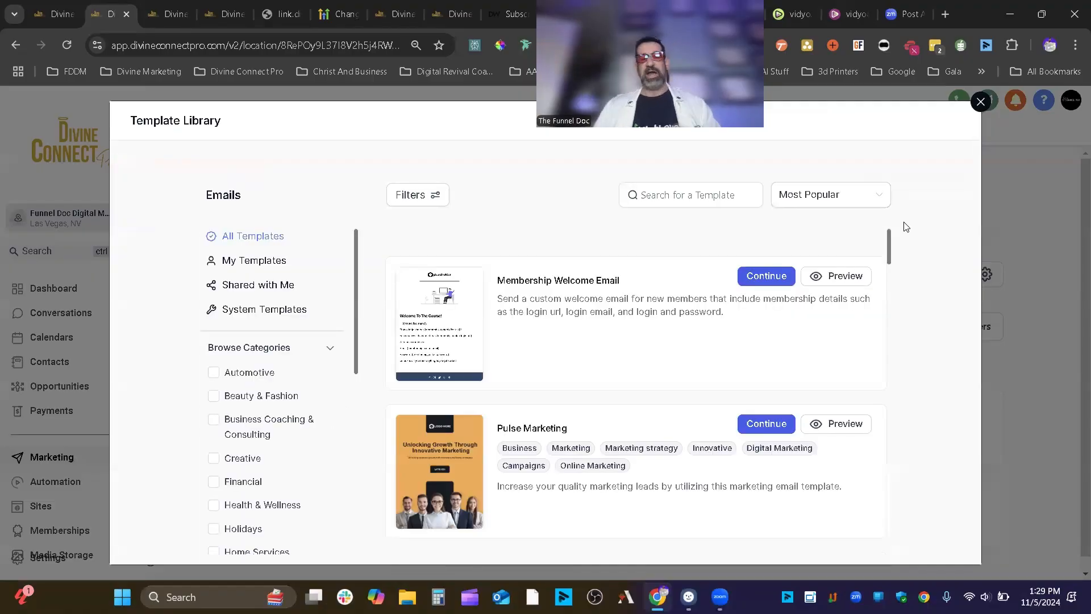
scroll(620, 296, "down", 10)
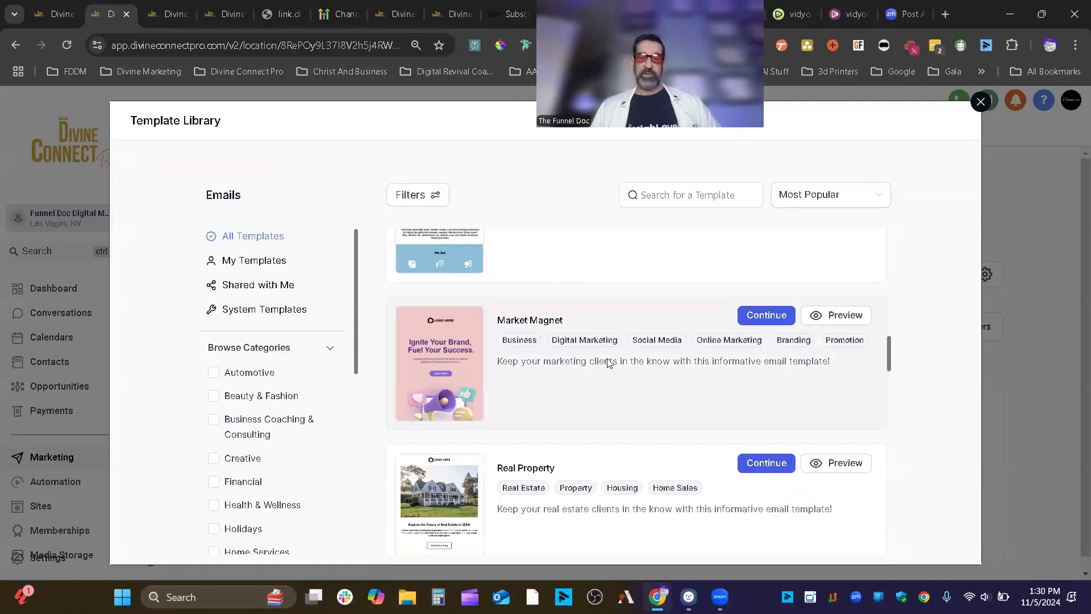
scroll(608, 362, "down", 10)
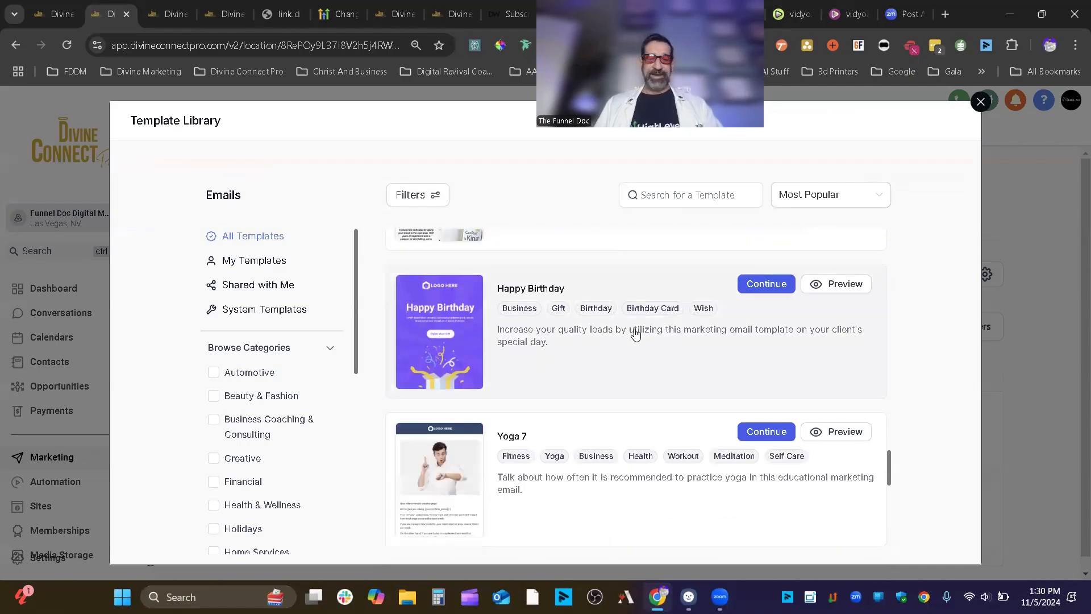
scroll(631, 335, "down", 10)
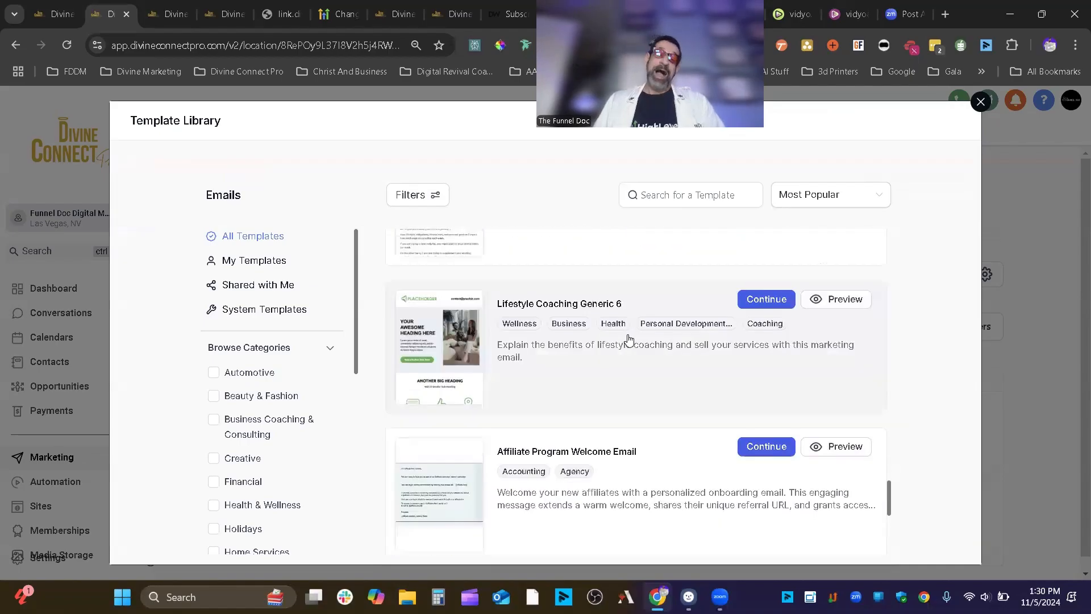
scroll(637, 330, "up", 10)
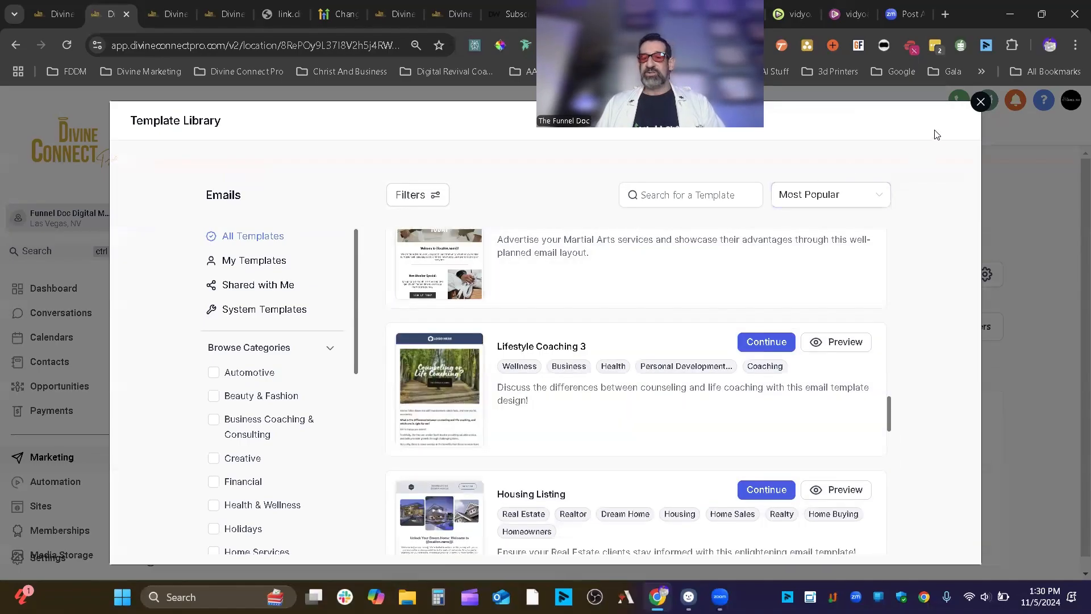
left_click(978, 105)
left_click(940, 276)
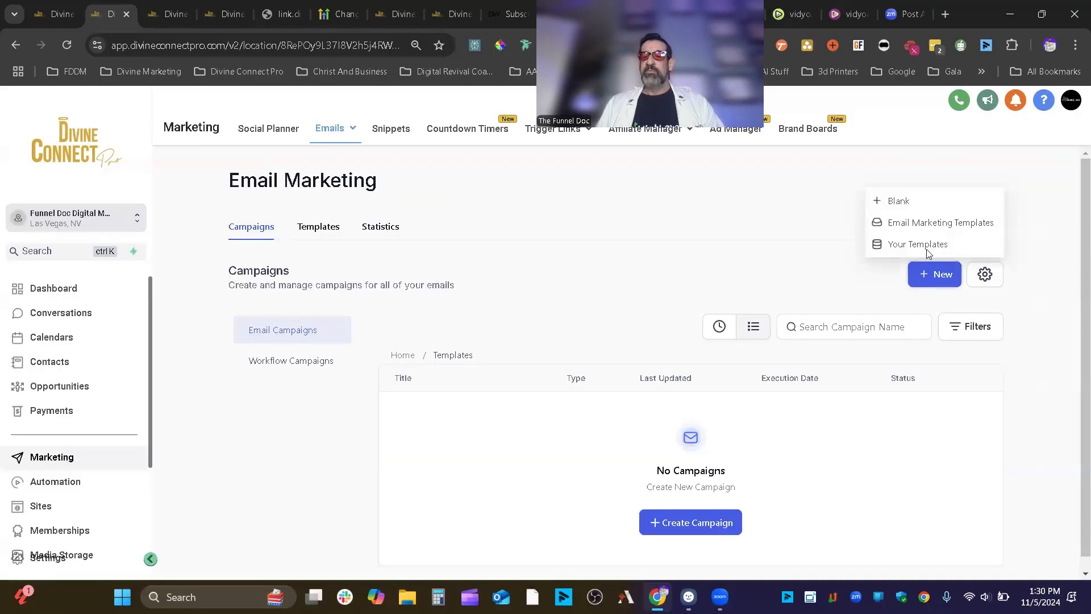
- Start a campaign from YouTube Template in the Templates folder under Your Templates
left_click(924, 244)
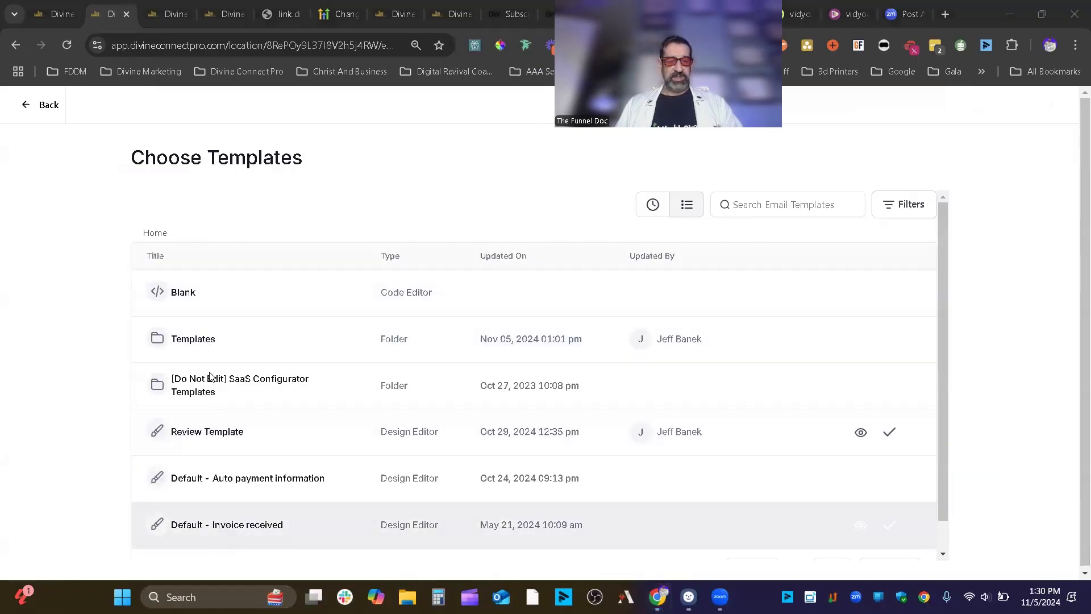
left_click(210, 340)
left_click(220, 298)
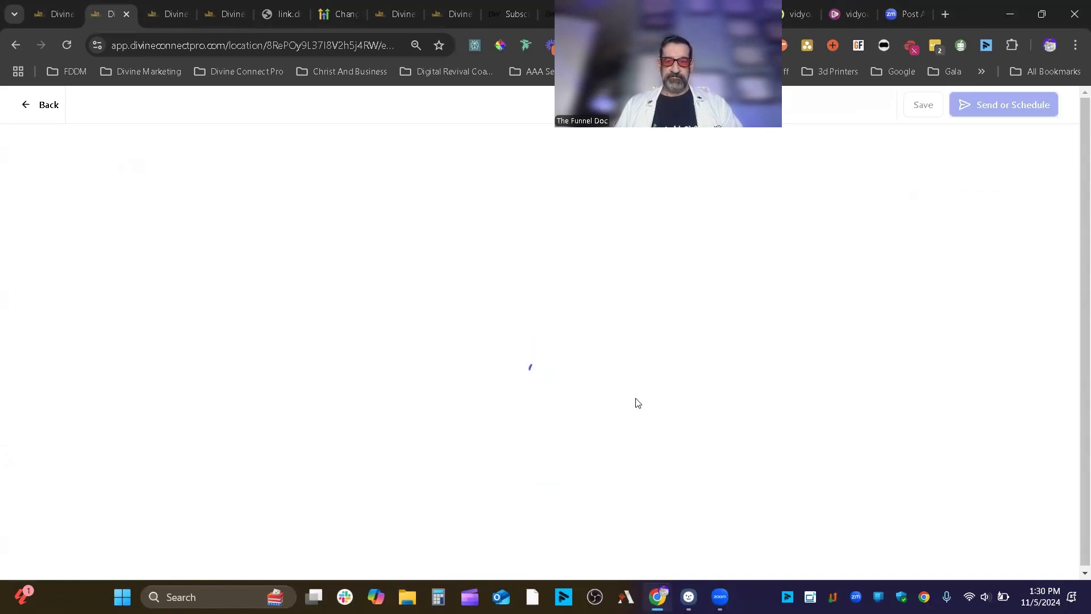
left_click_drag(697, 105, 834, 159)
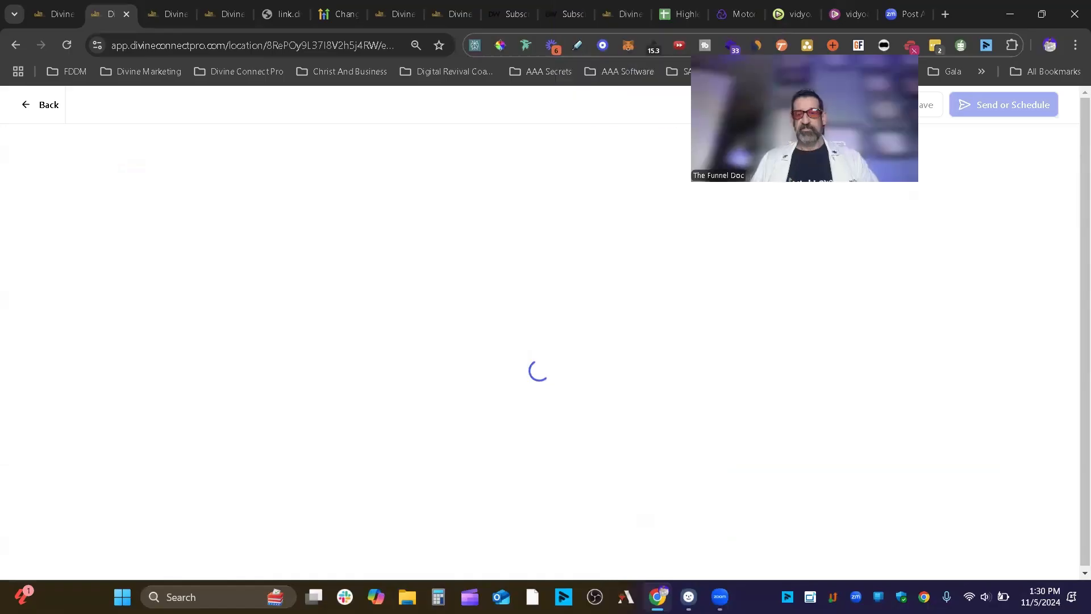
left_click_drag(868, 240, 840, 221)
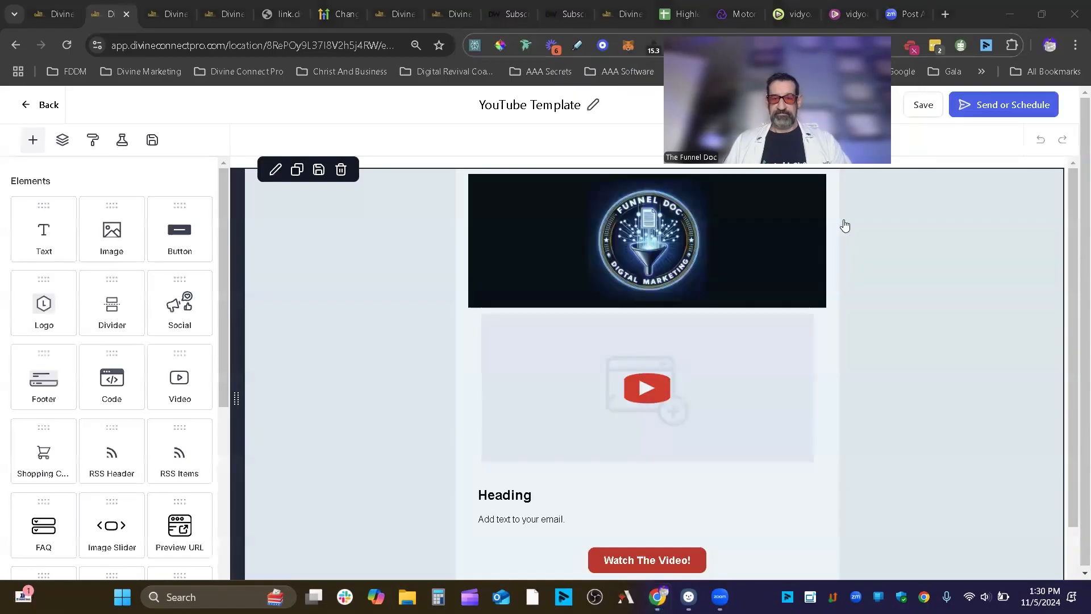
- Paste the YouTube tutorial link into the video block's Video URL field
scroll(113, 369, "down", 4)
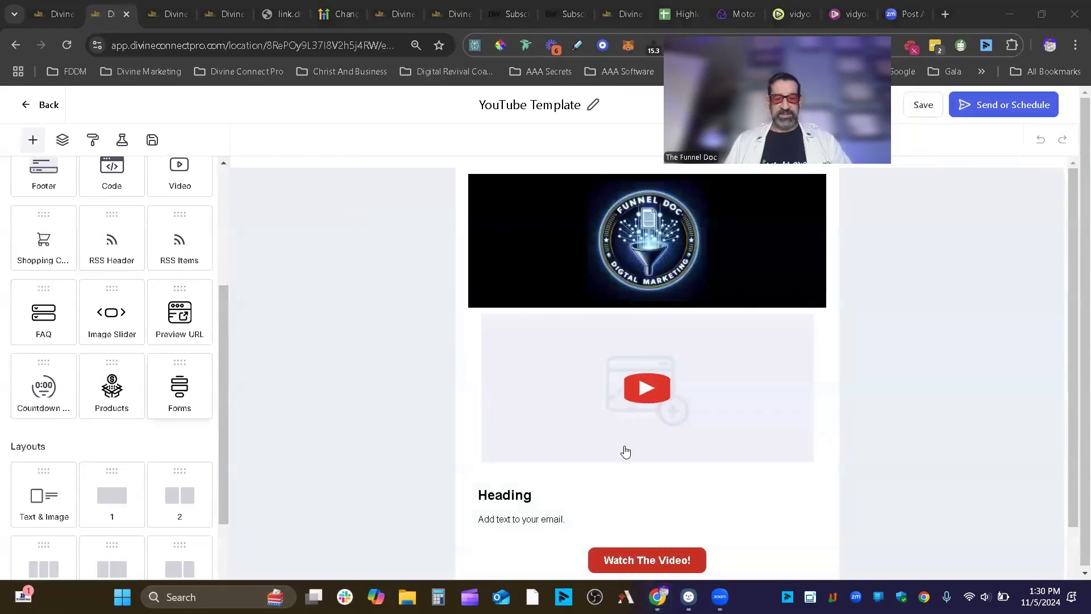
left_click(631, 449)
left_click(840, 285)
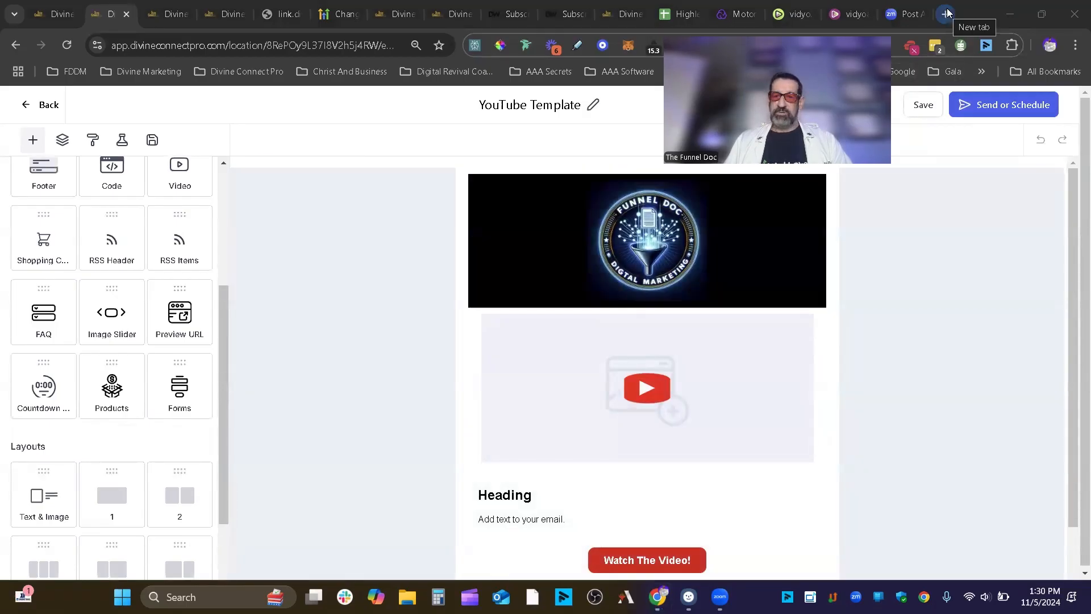
left_click(948, 12)
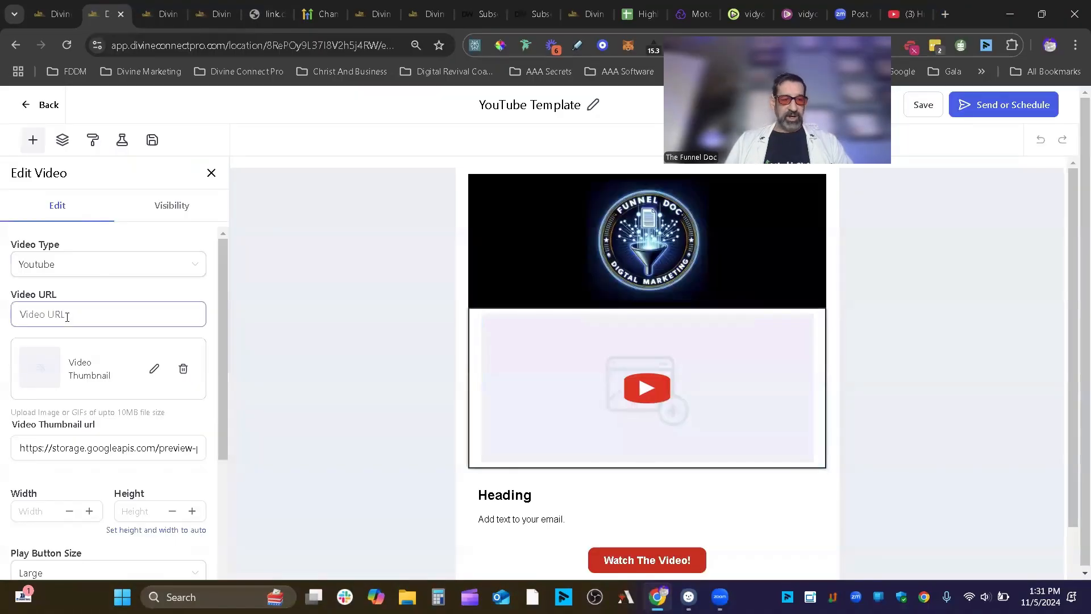
left_click(73, 314)
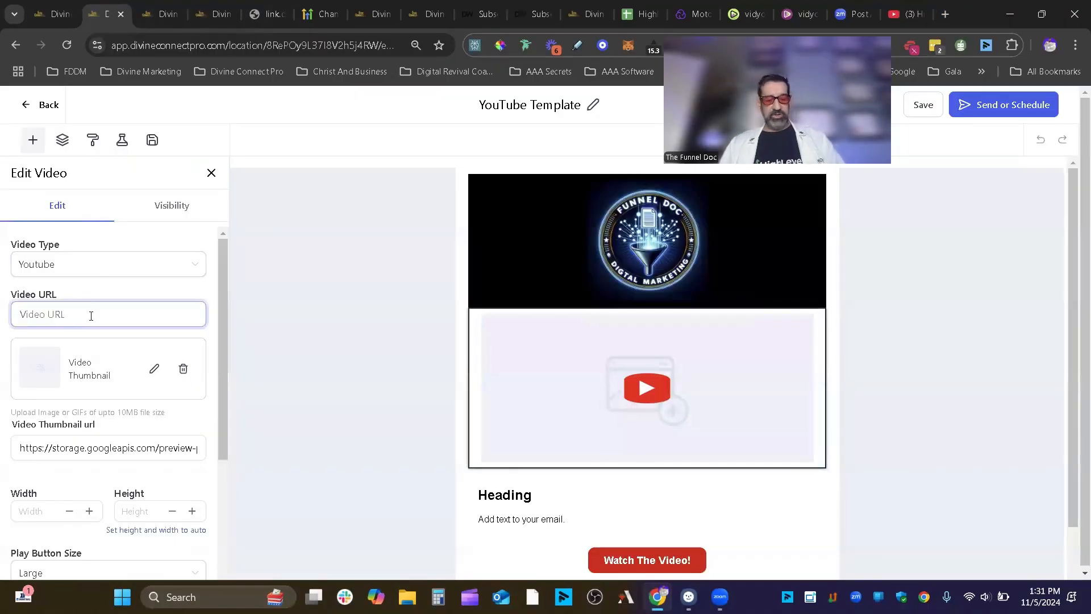
type("https://youtu.be/UQAGp85r4a8?si=75xiGFZZXY8K6YGM")
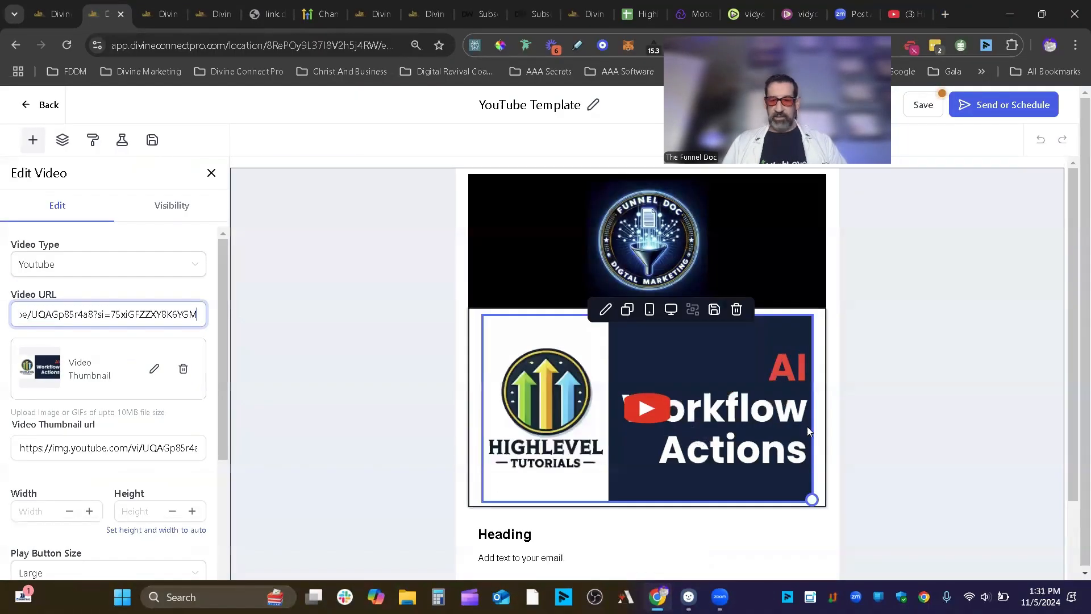
scroll(367, 441, "down", 2)
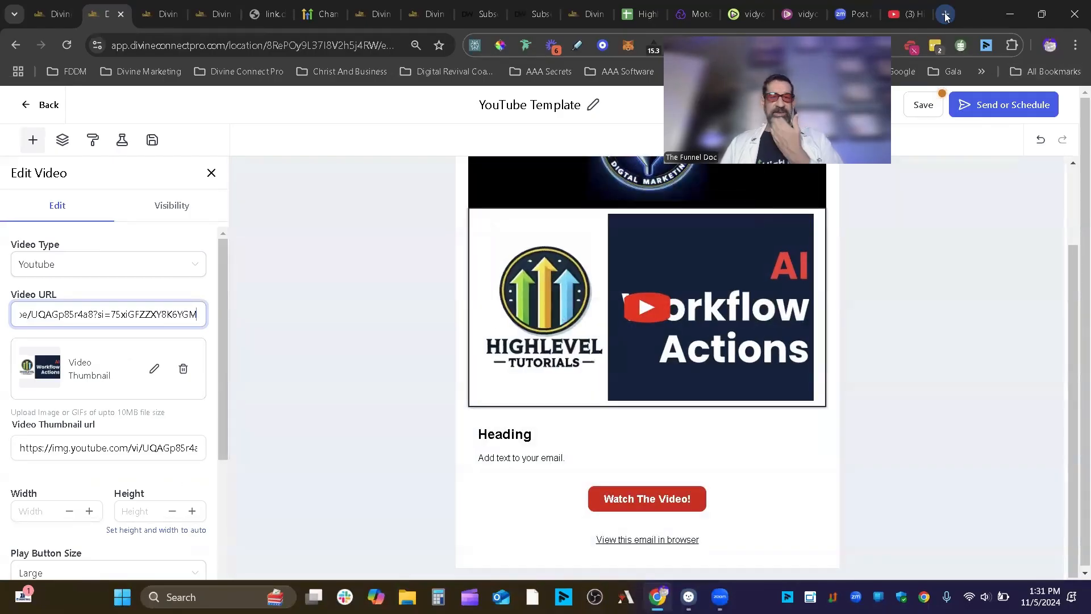
- Open the drafted email's tutorial link in a new tab to confirm the video, then close it
left_click(946, 14)
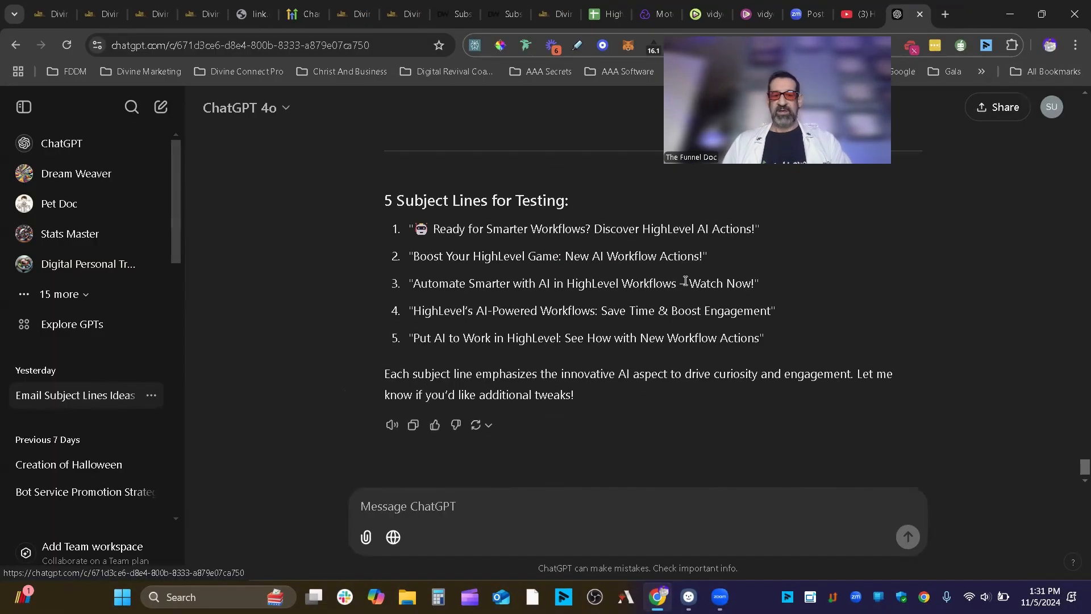
scroll(758, 385, "up", 5)
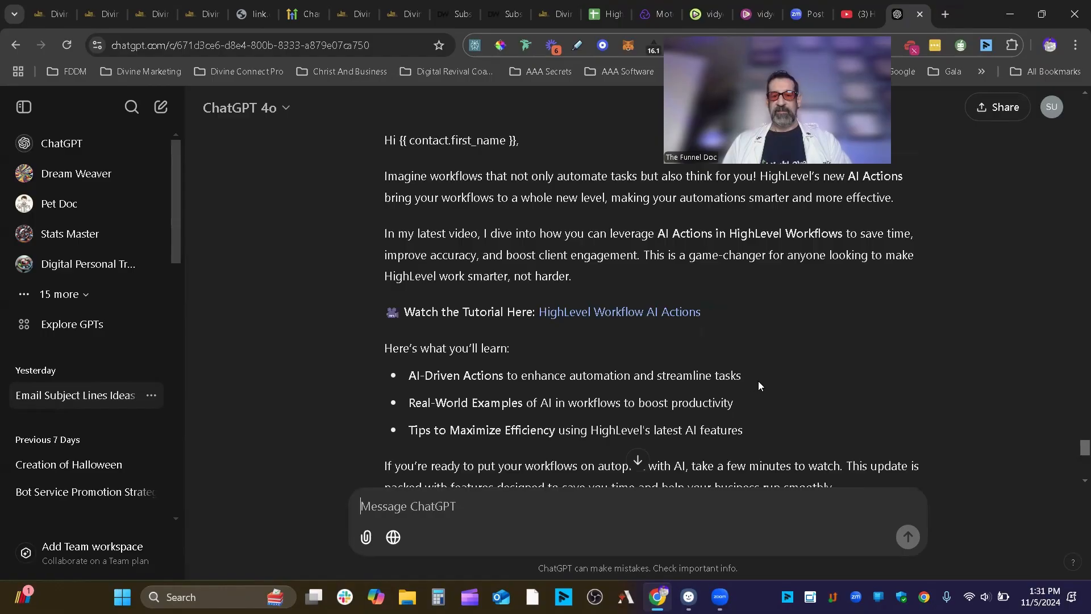
scroll(758, 386, "up", 5)
scroll(909, 412, "down", 2)
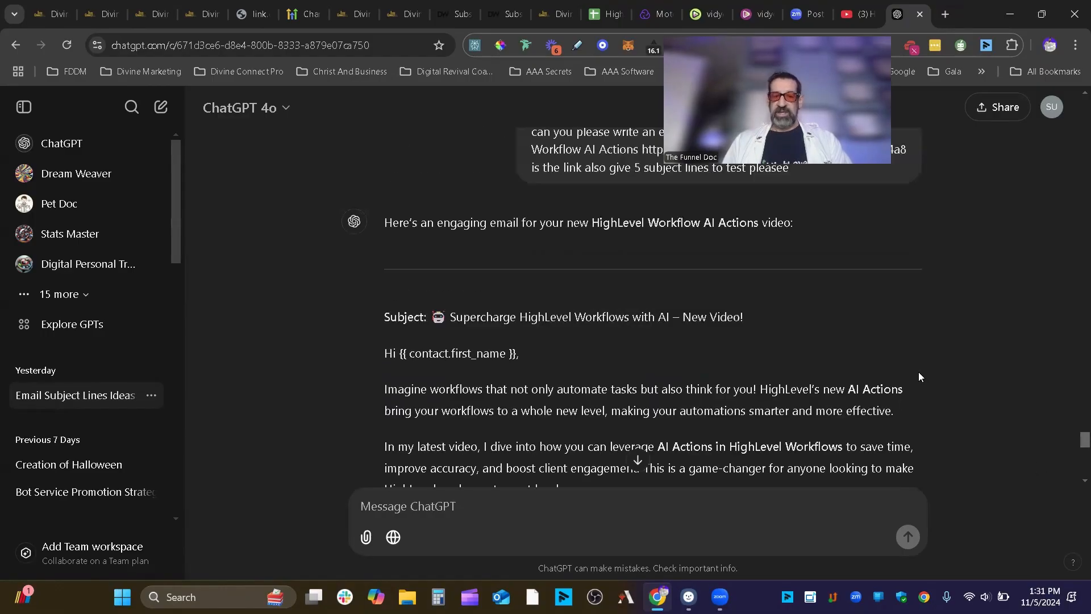
scroll(921, 377, "down", 1)
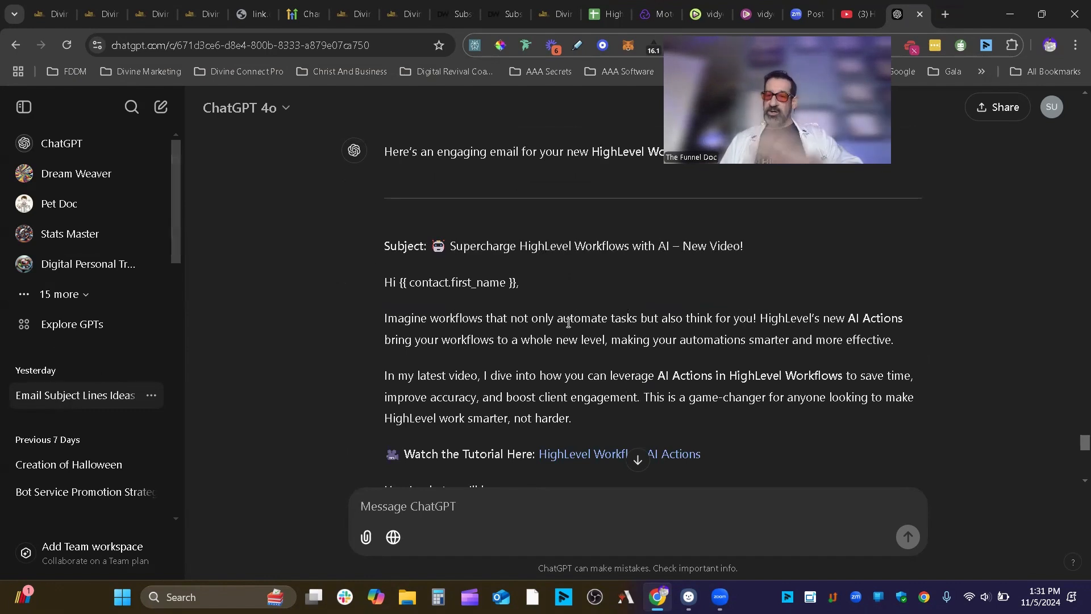
scroll(586, 317, "down", 4)
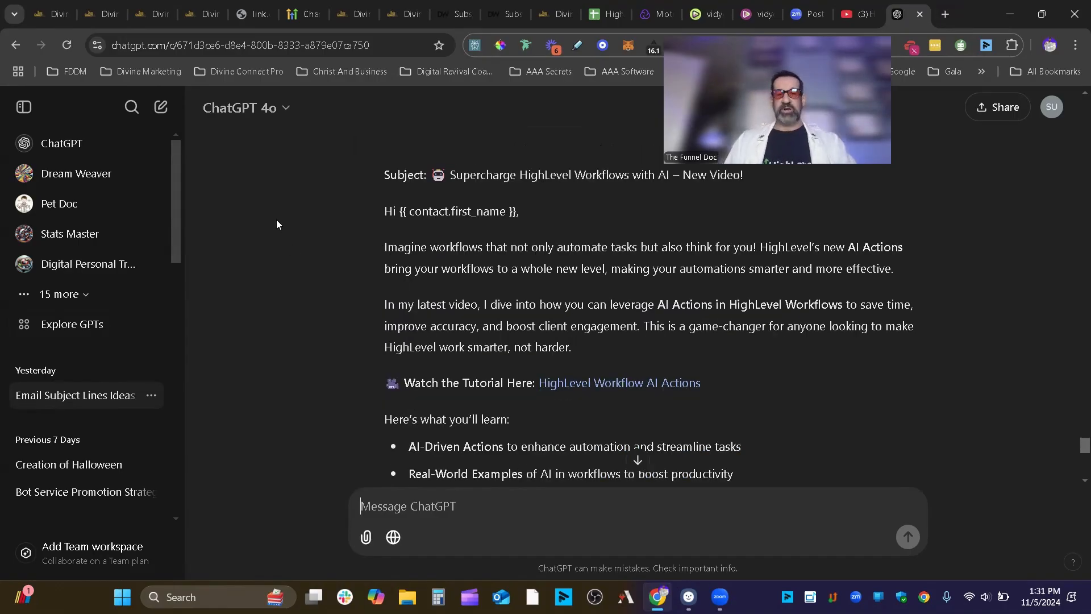
scroll(642, 358, "up", 1)
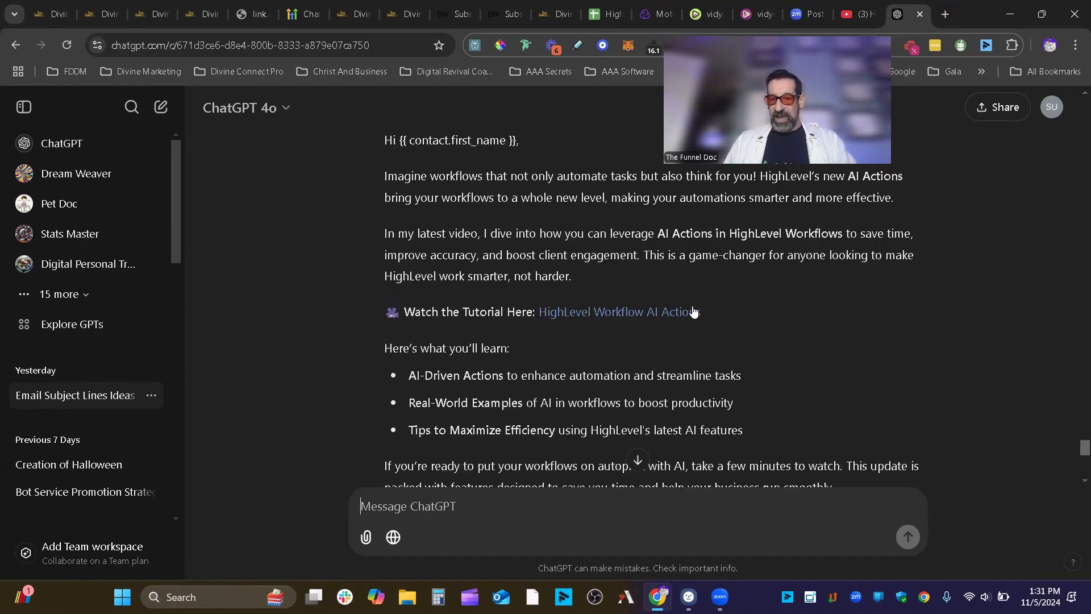
scroll(571, 247, "up", 1)
right_click(632, 383)
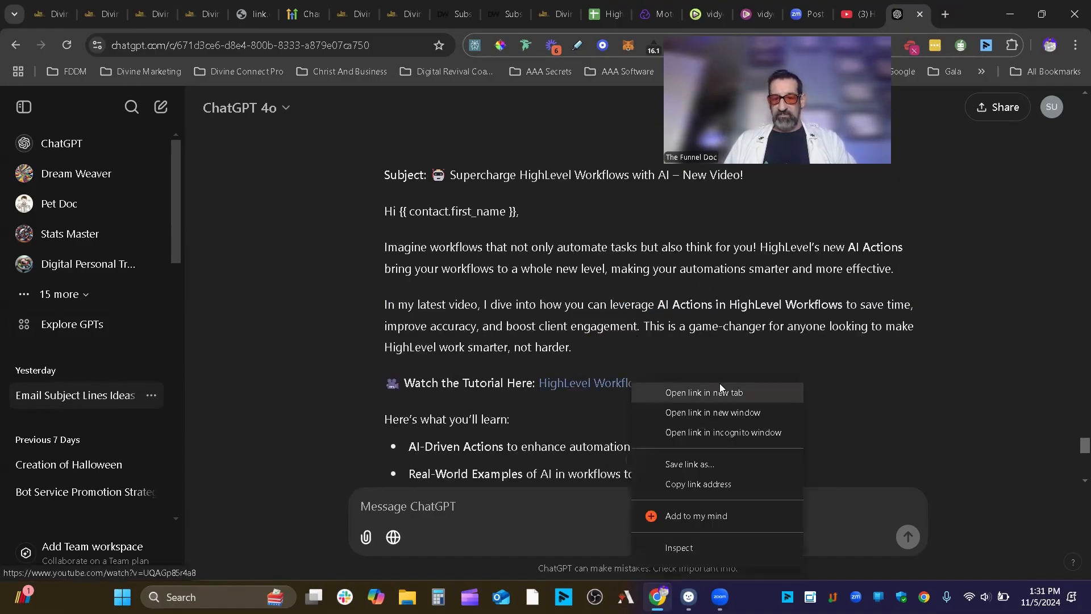
left_click(715, 392)
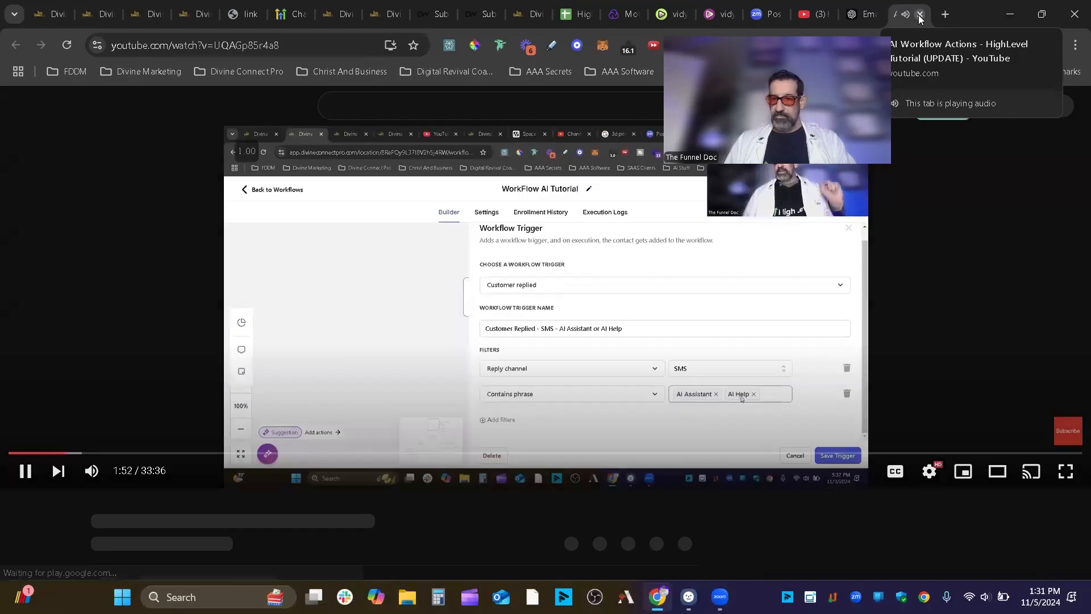
key("ctrl+w")
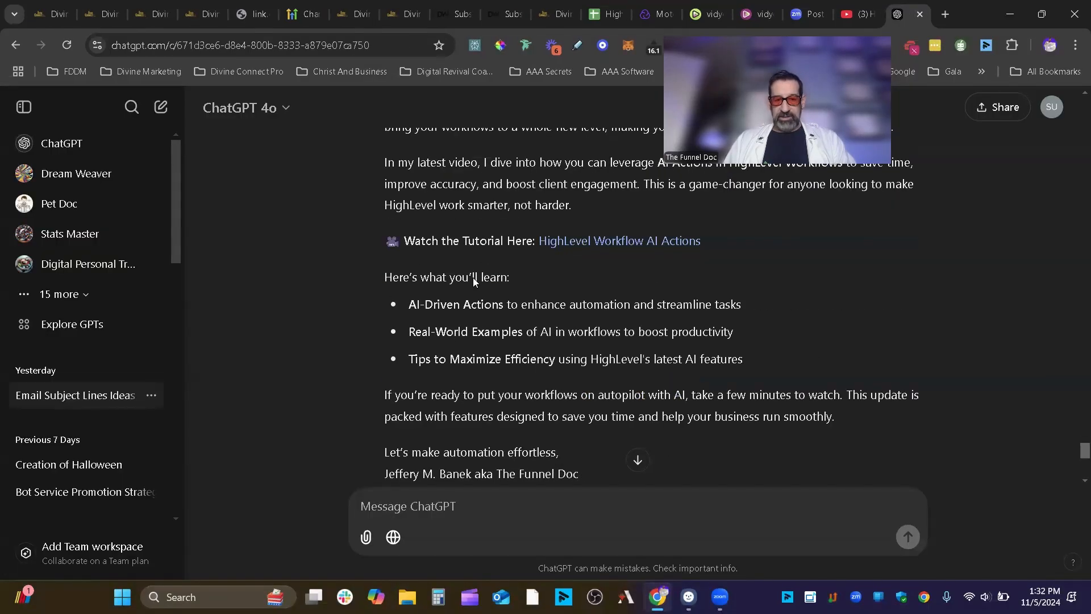
- Place the ChatGPT tab beside the editor and select the email body from greeting through P.S
scroll(715, 377, "down", 1)
scroll(620, 380, "down", 2)
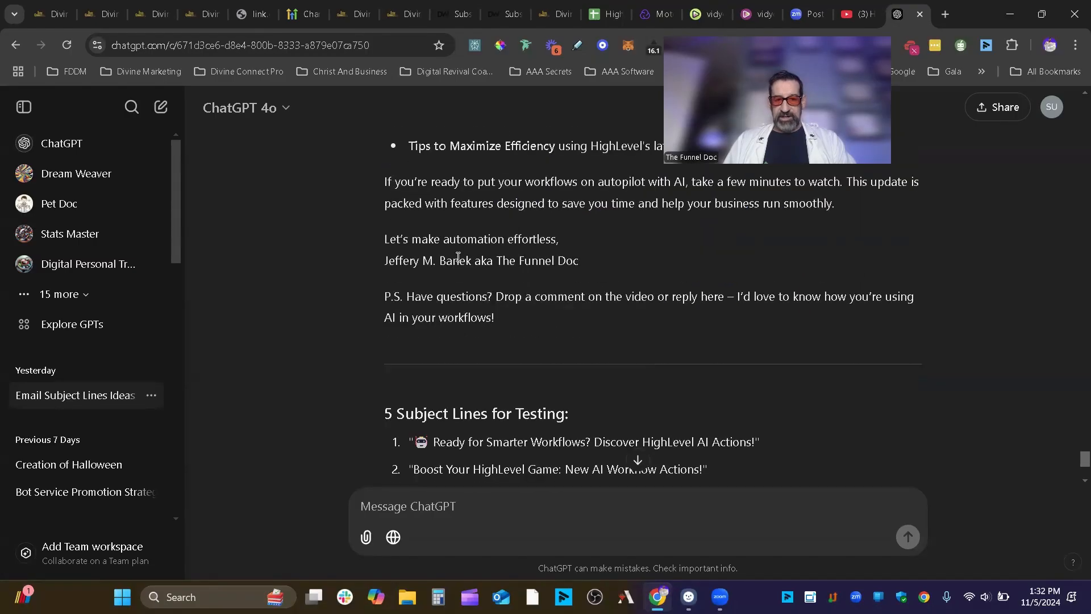
scroll(814, 351, "down", 1)
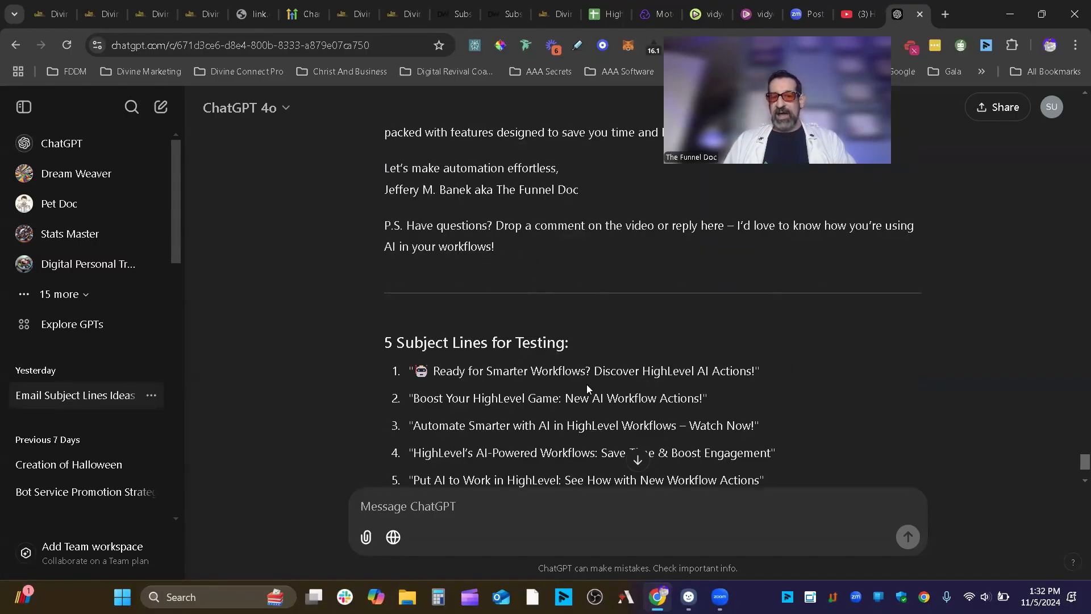
scroll(588, 388, "down", 2)
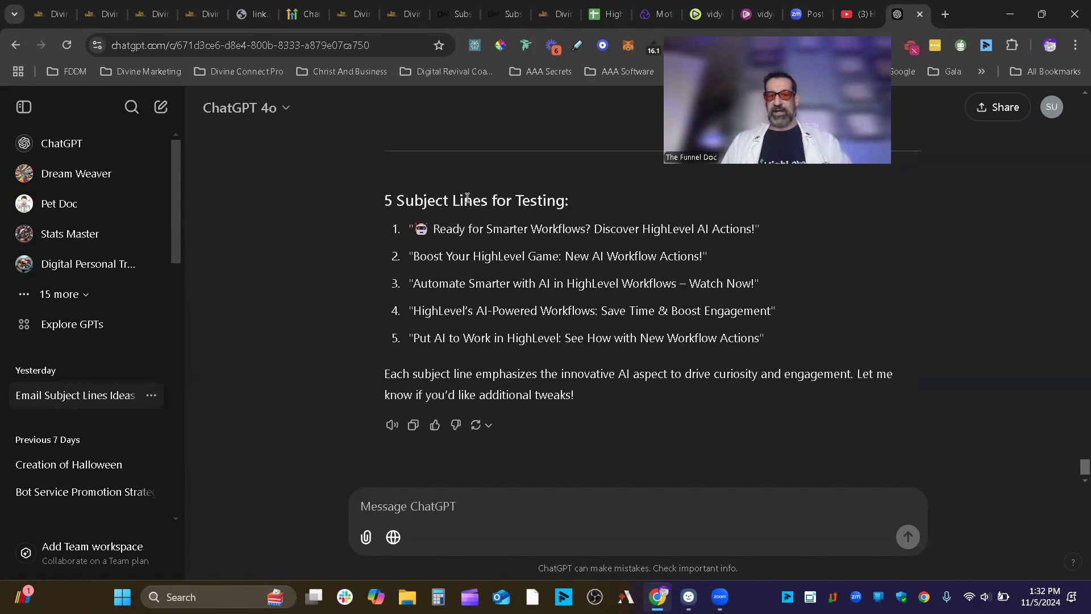
left_click(50, 6)
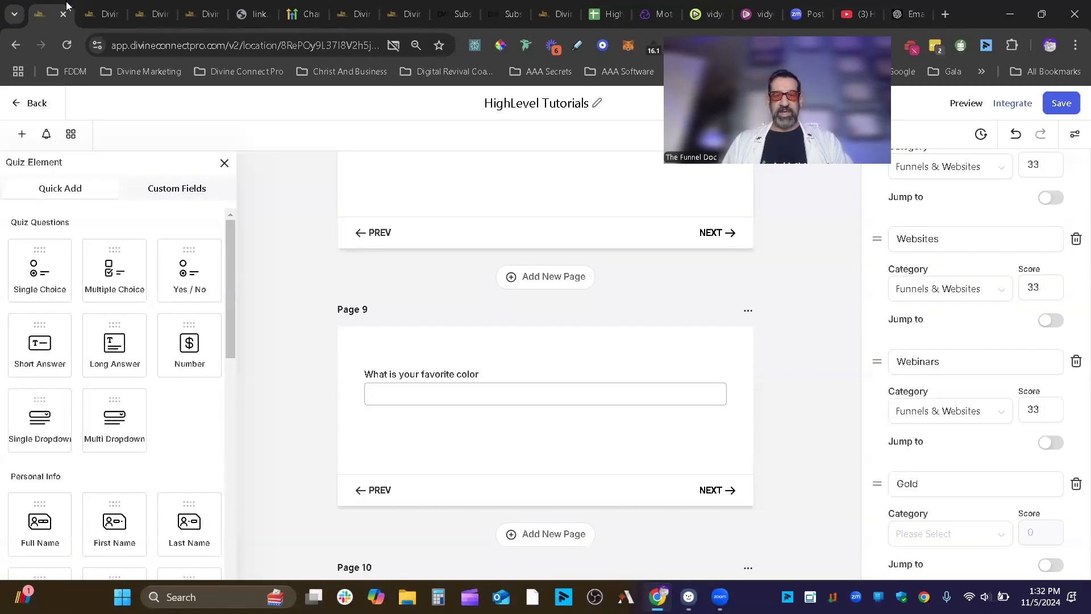
left_click(100, 6)
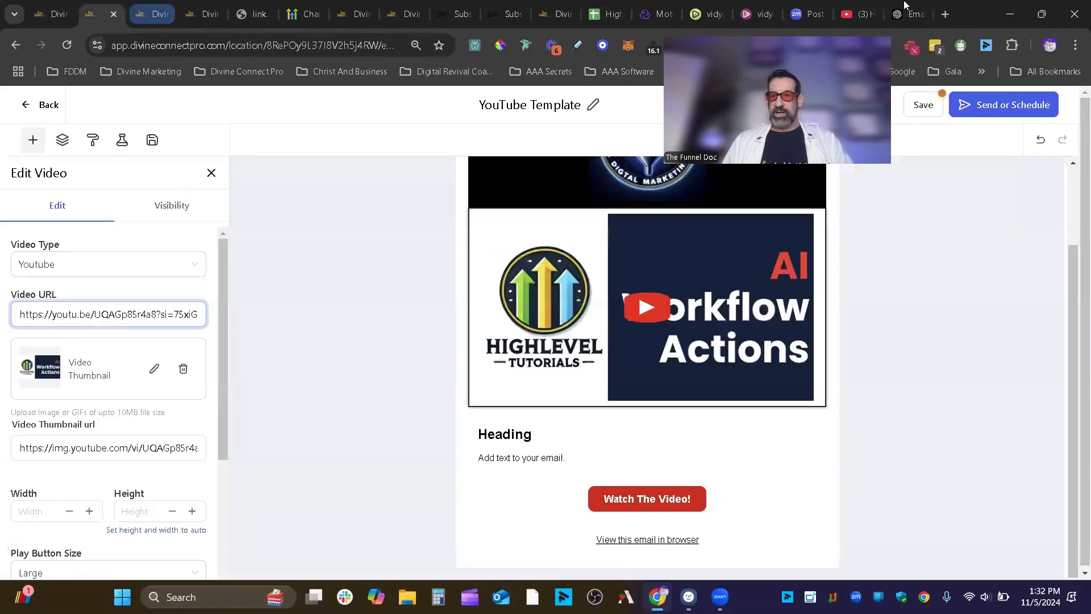
left_click_drag(905, 7, 149, 8)
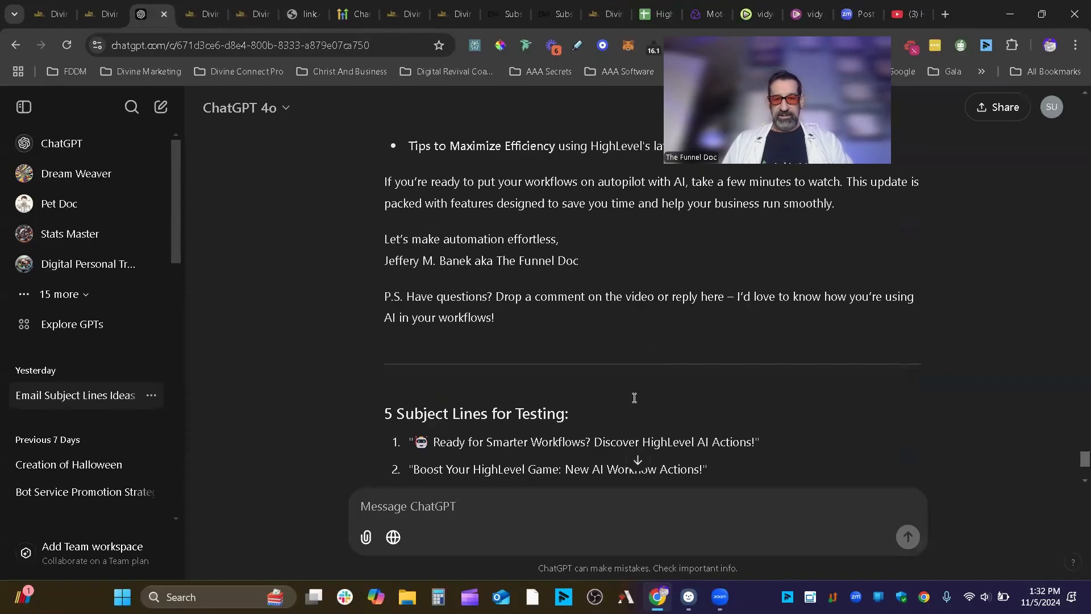
scroll(634, 398, "up", 3)
left_click_drag(515, 457, 382, 191)
right_click(499, 293)
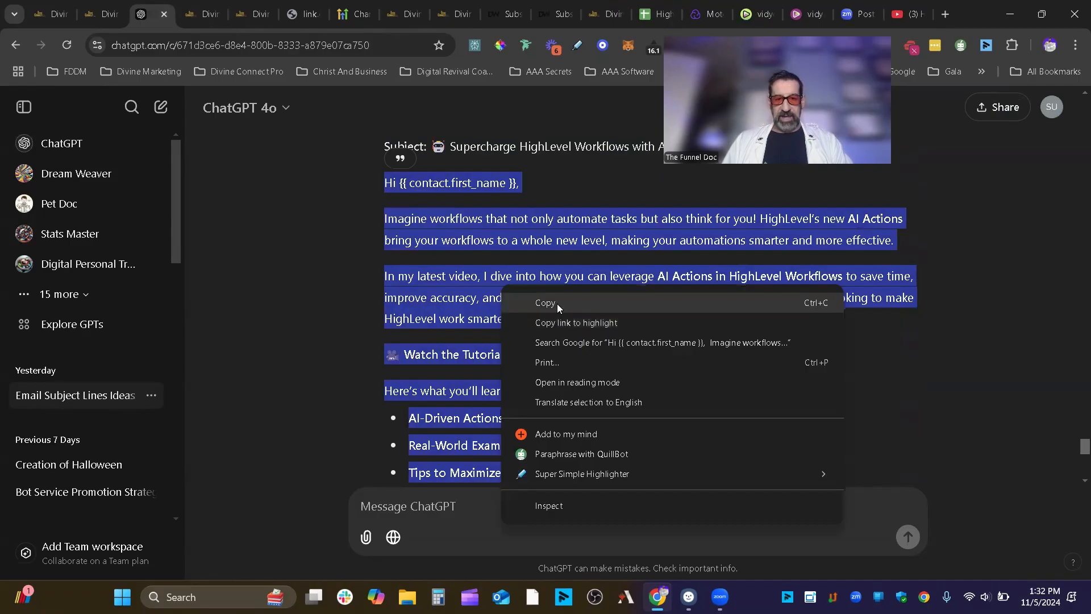
- Copy the drafted email and paste it over the template's placeholder heading and text
left_click(557, 304)
left_click(99, 14)
left_click(555, 448)
left_click_drag(478, 458, 531, 458)
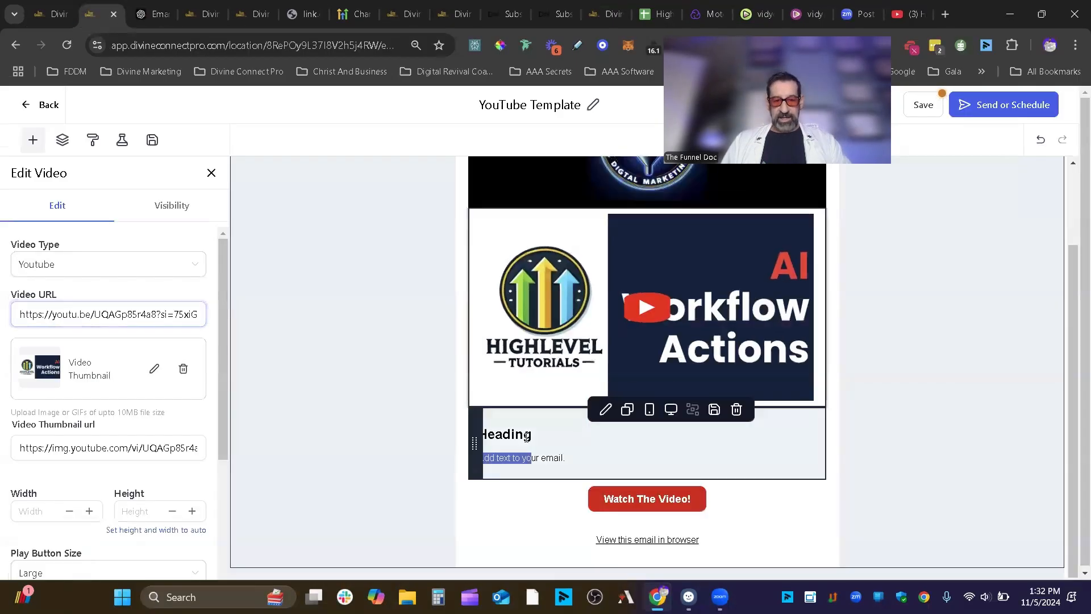
left_click(561, 452)
key("ctrl+a")
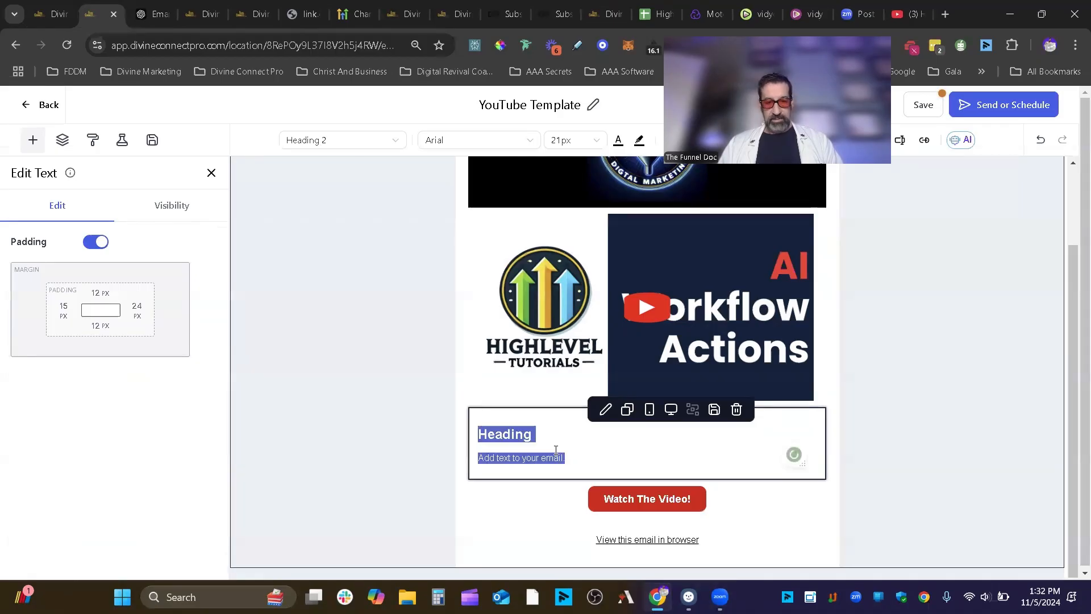
key("ctrl+v")
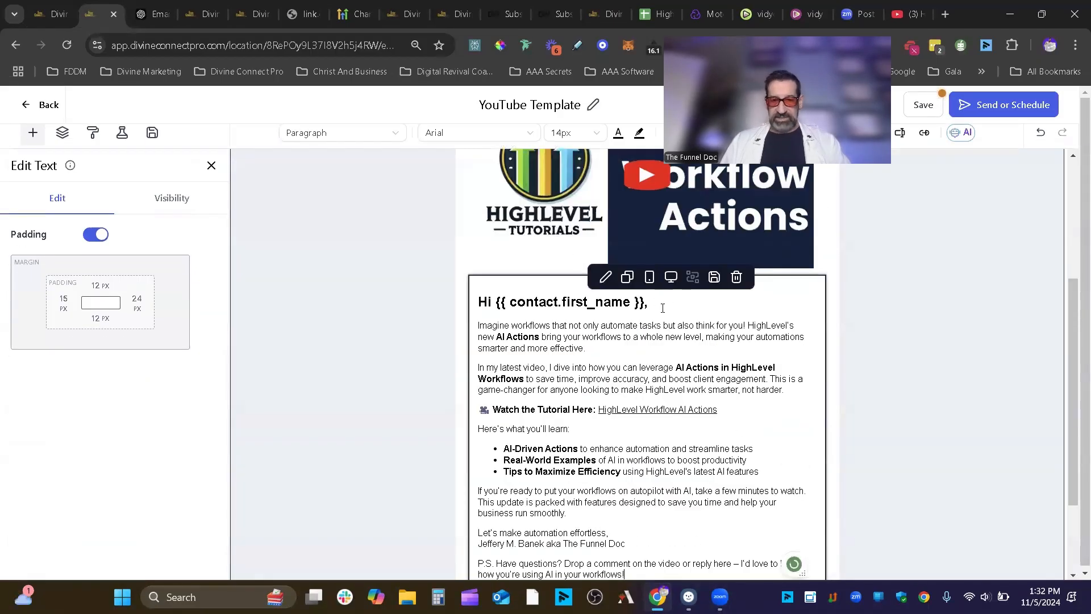
- Make the greeting Paragraph style and set all the email text to 16px
left_click_drag(663, 308, 476, 305)
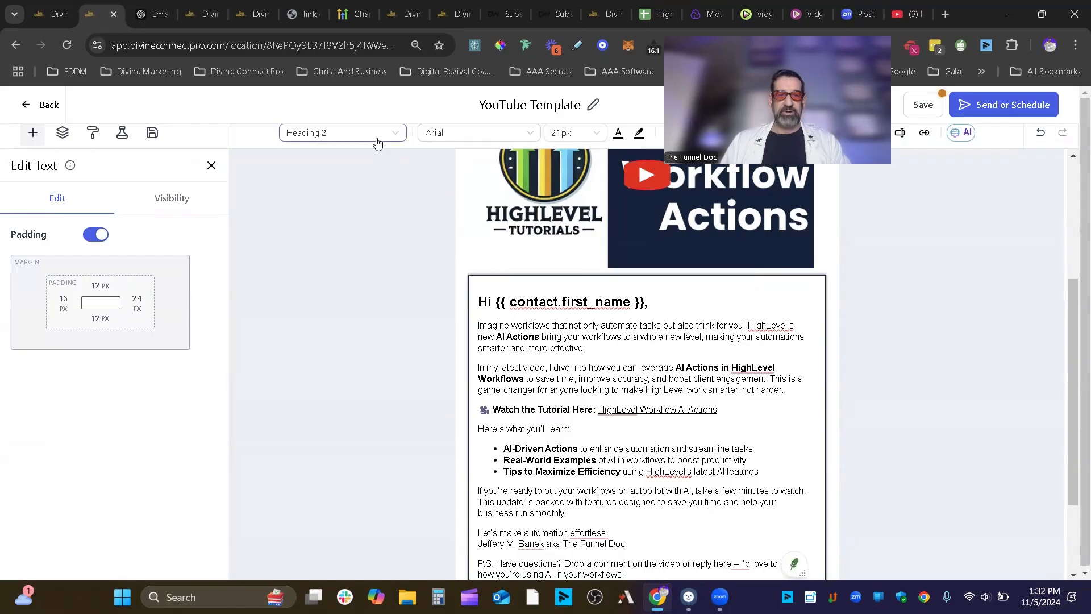
left_click(377, 143)
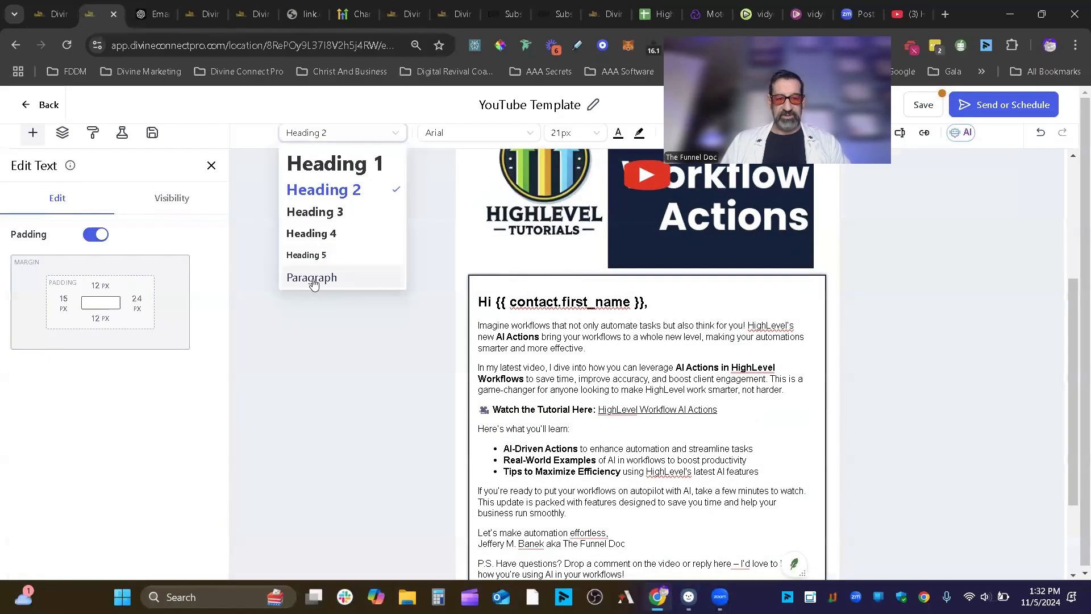
left_click(312, 278)
key("ctrl+a")
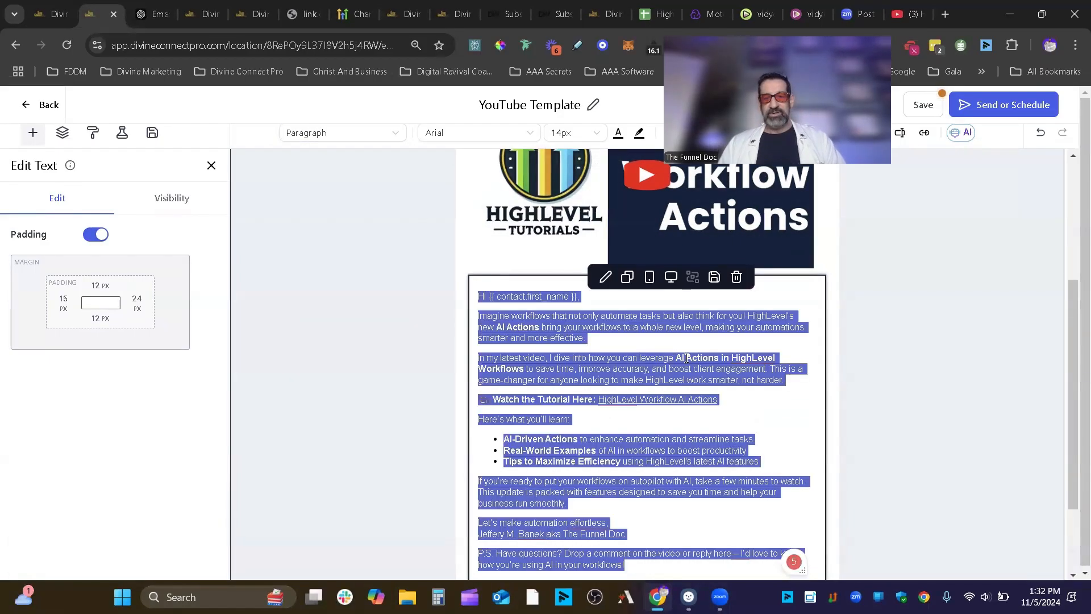
left_click(572, 133)
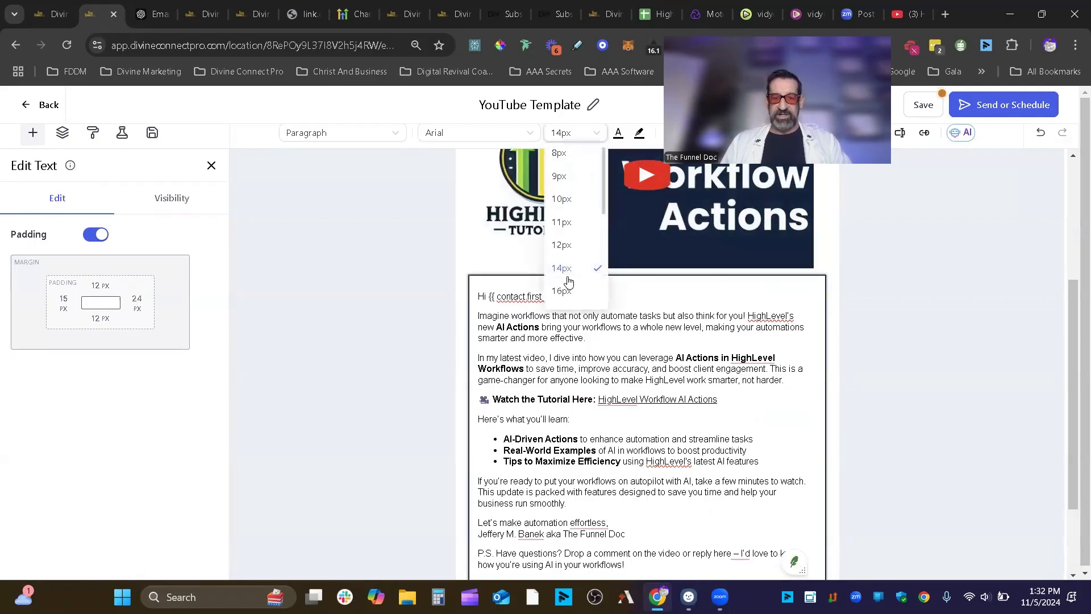
left_click(563, 291)
left_click(772, 391)
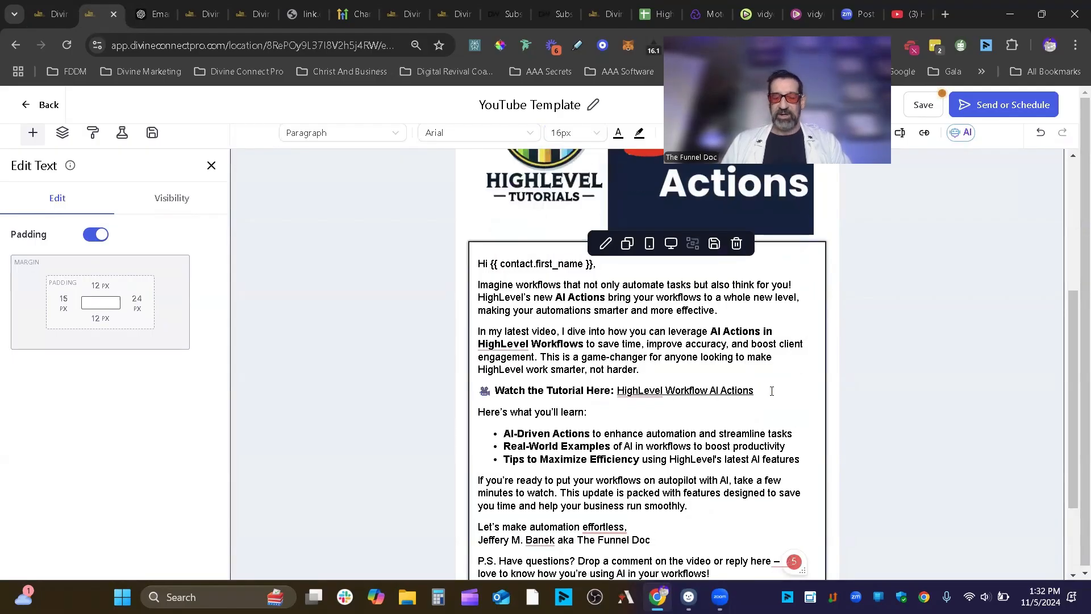
- Accept the spelling suggestion so the sentence ends with 'effortless.'
scroll(772, 391, "down", 2)
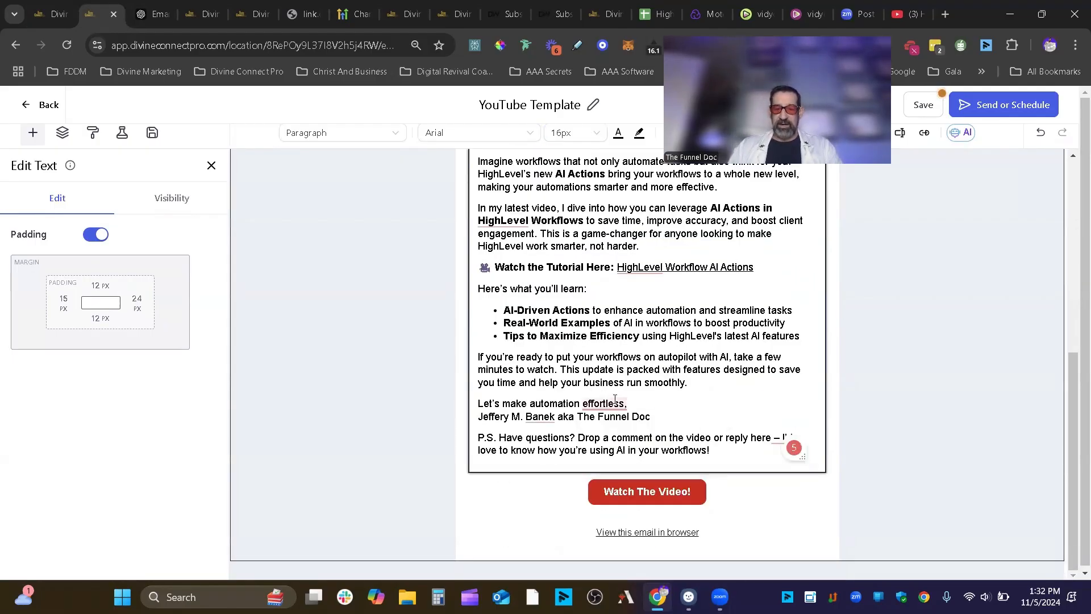
mouse_move(614, 400)
left_click(605, 439)
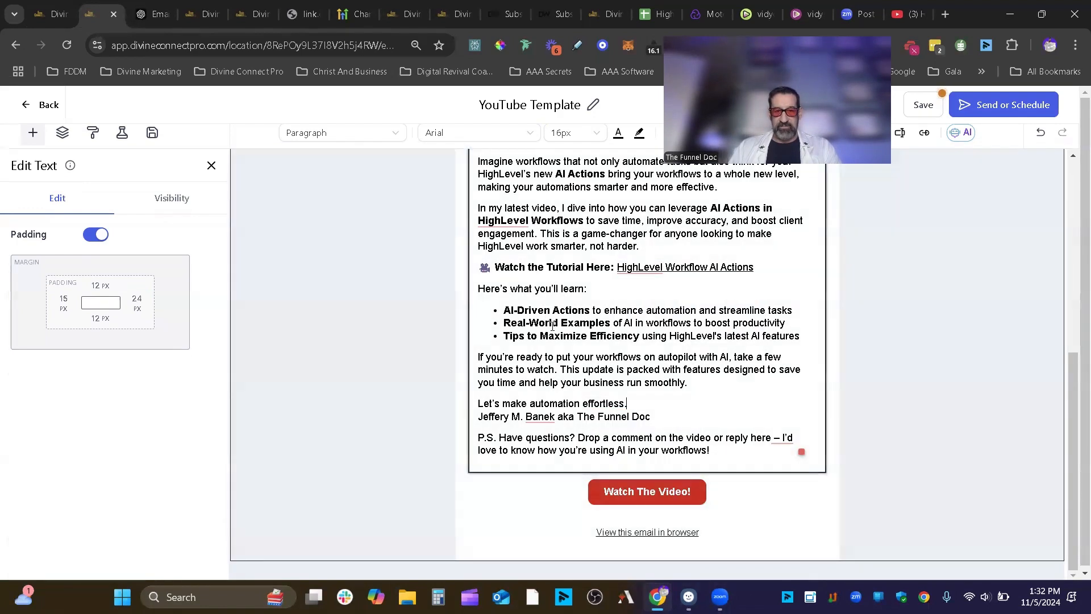
scroll(687, 370, "up", 5)
scroll(739, 421, "down", 1)
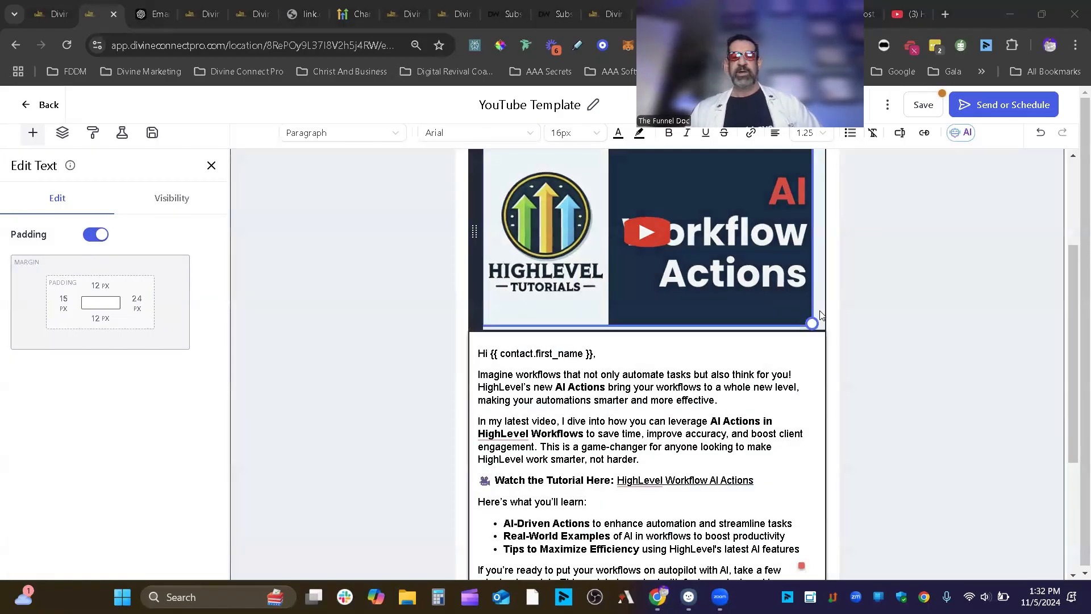
scroll(820, 314, "down", 4)
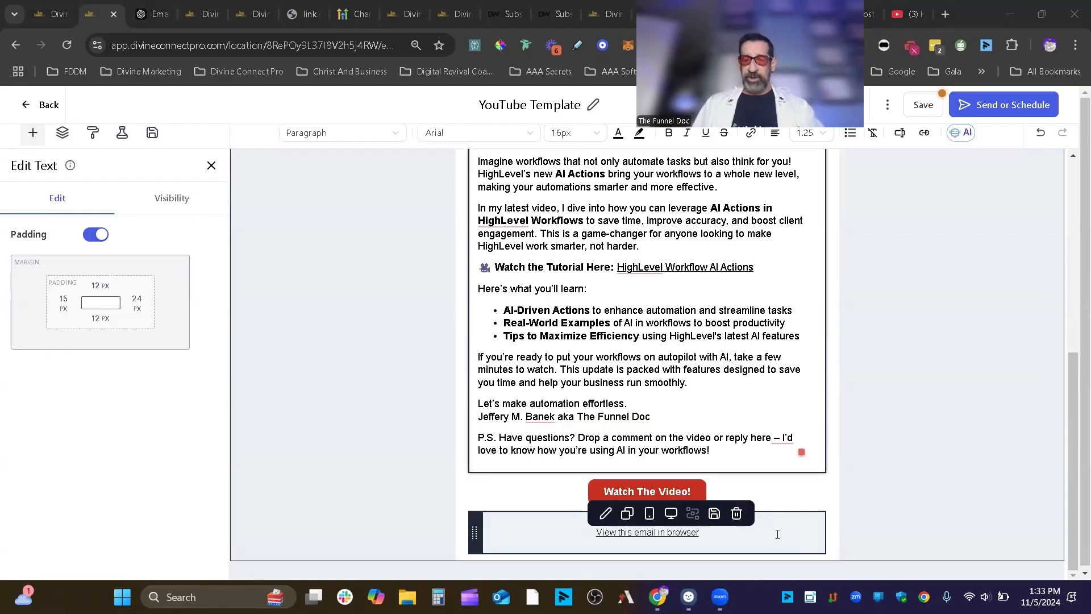
- Show the email's layer structure with the Section and Column expanded
left_click(62, 133)
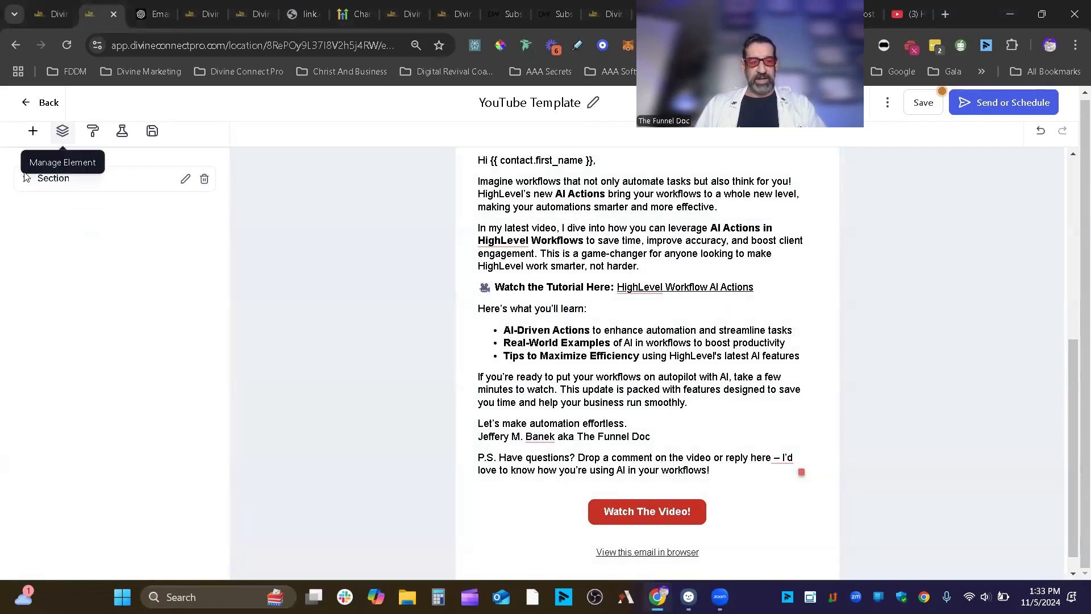
left_click(24, 178)
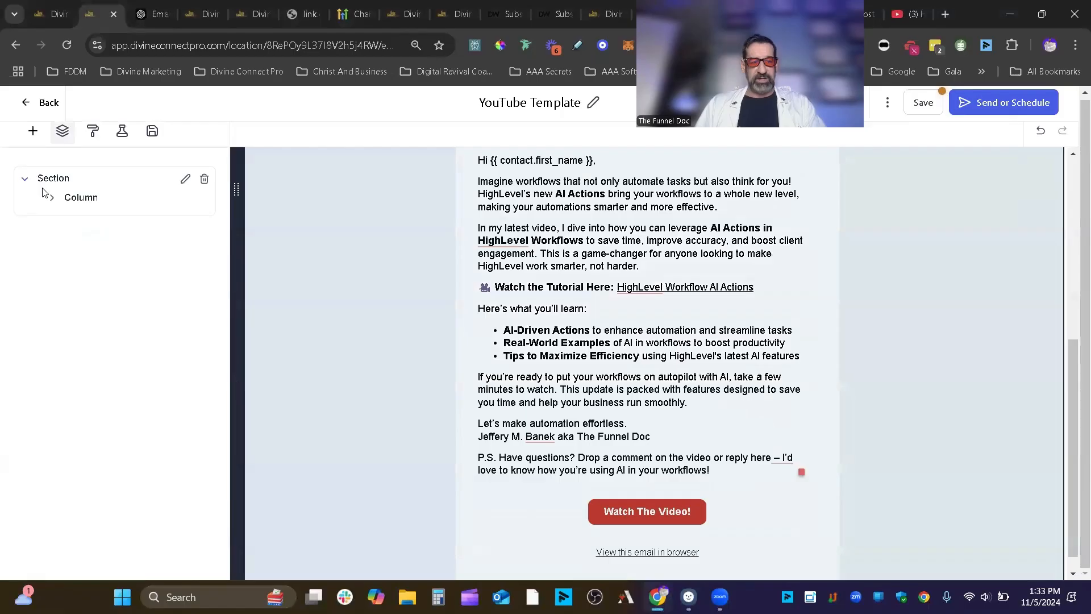
left_click(51, 196)
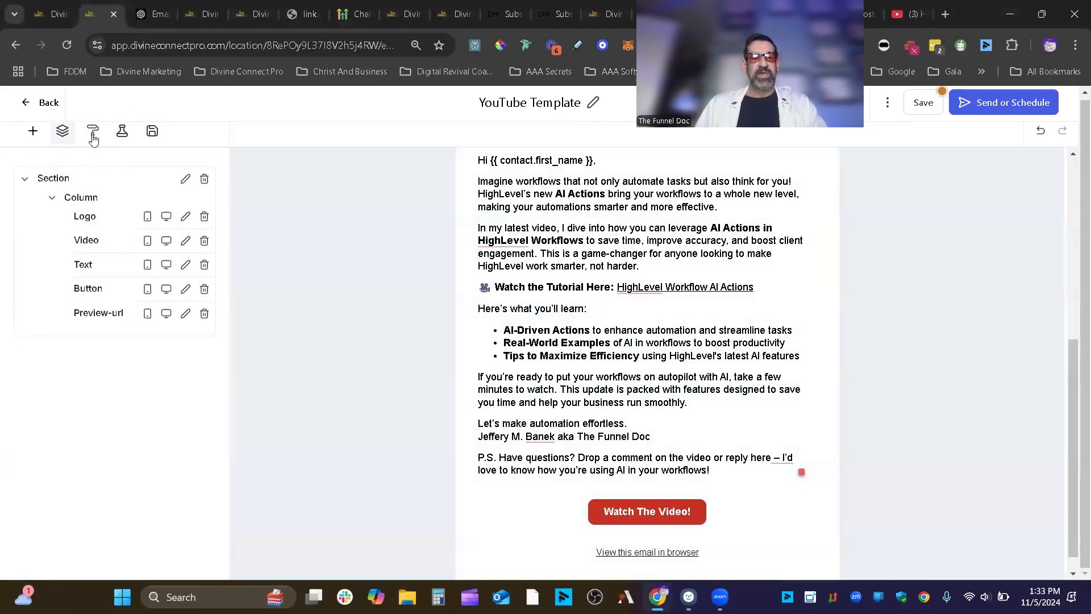
left_click(92, 131)
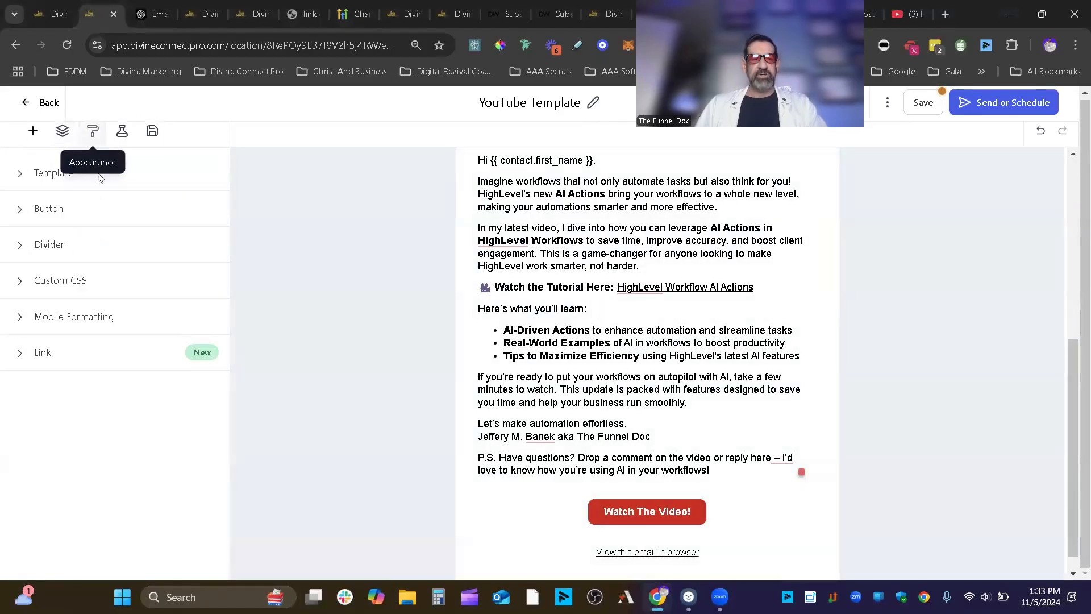
- Enable A/B testing on the email subject with a 1 hour test duration
left_click(122, 131)
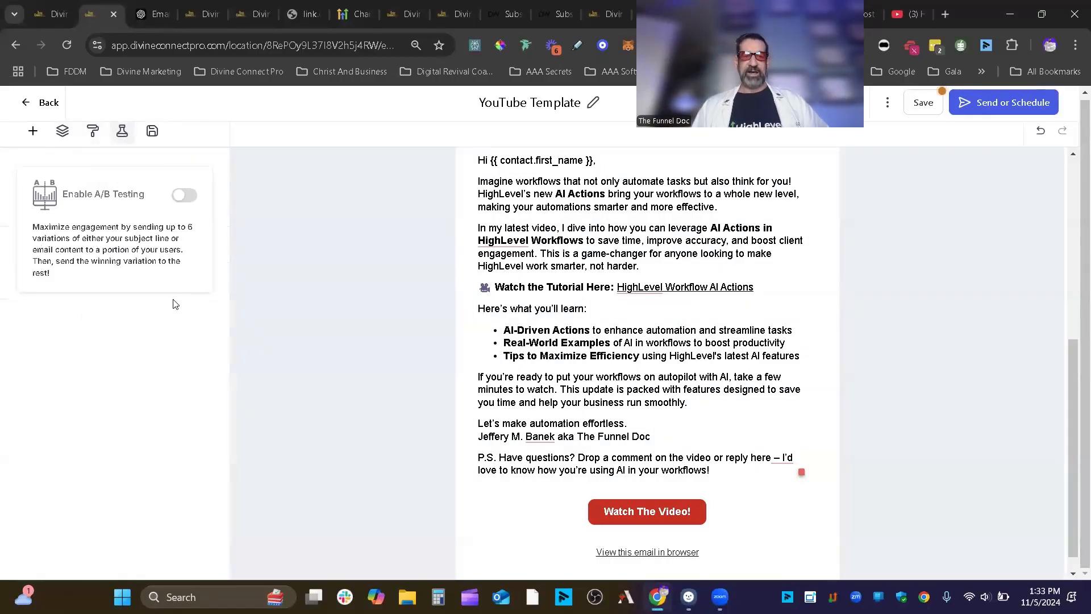
left_click(185, 196)
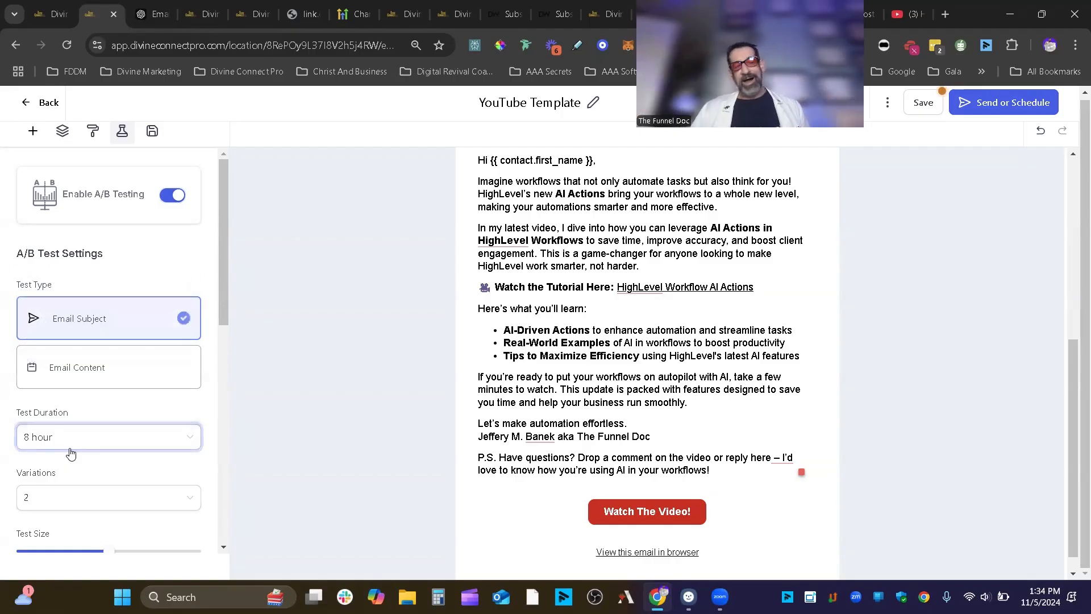
left_click(88, 439)
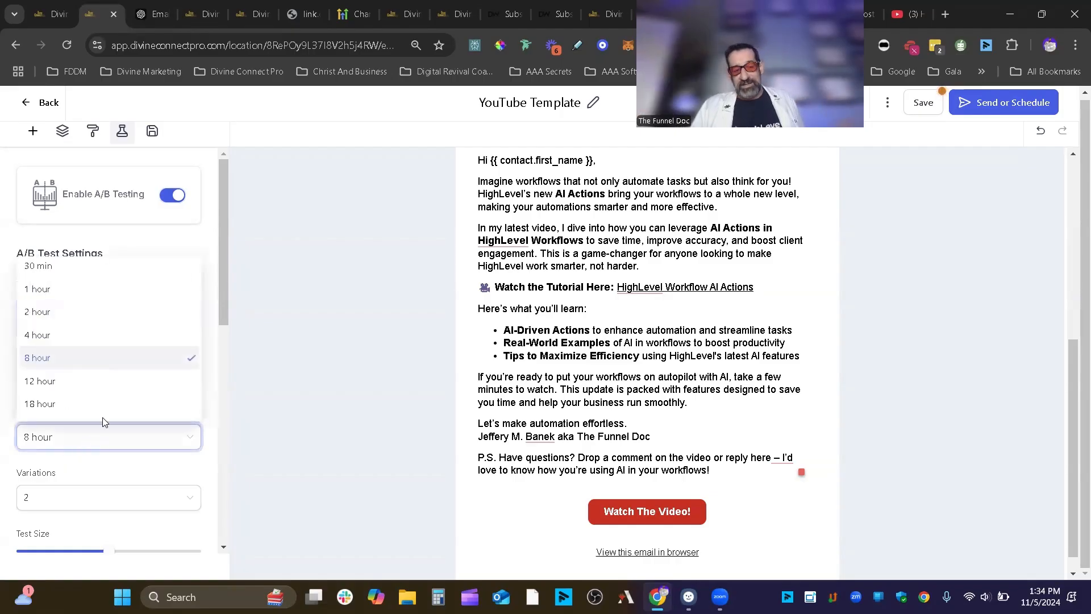
left_click(88, 291)
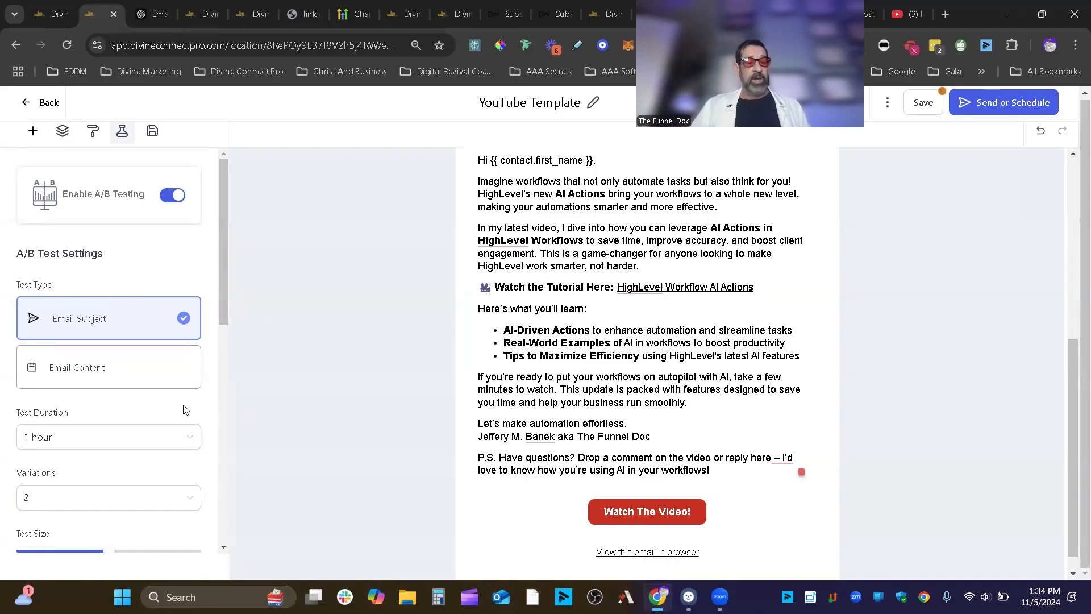
left_click(157, 438)
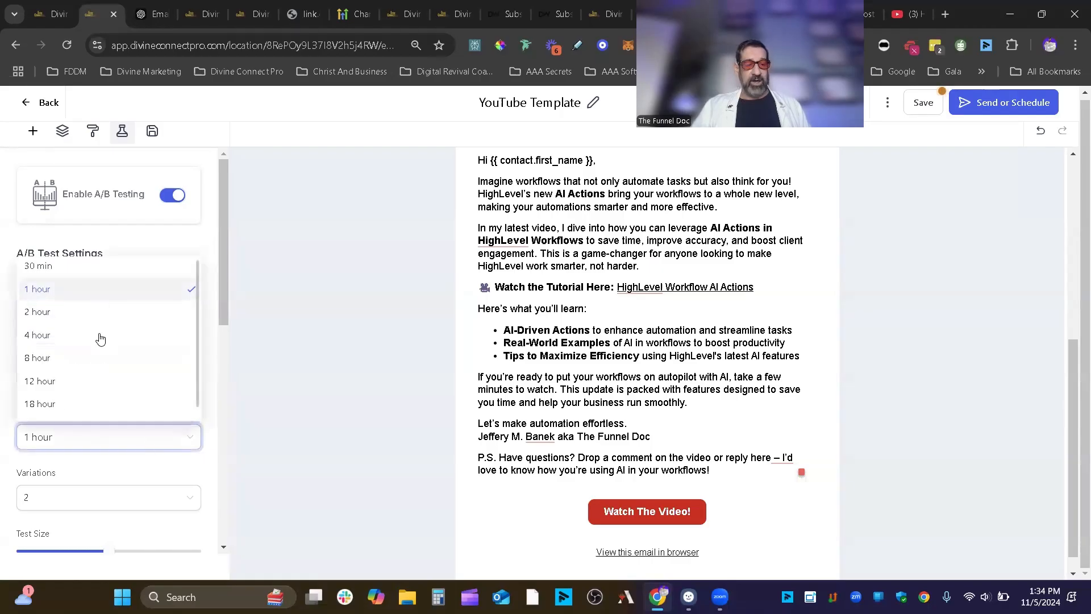
left_click(114, 475)
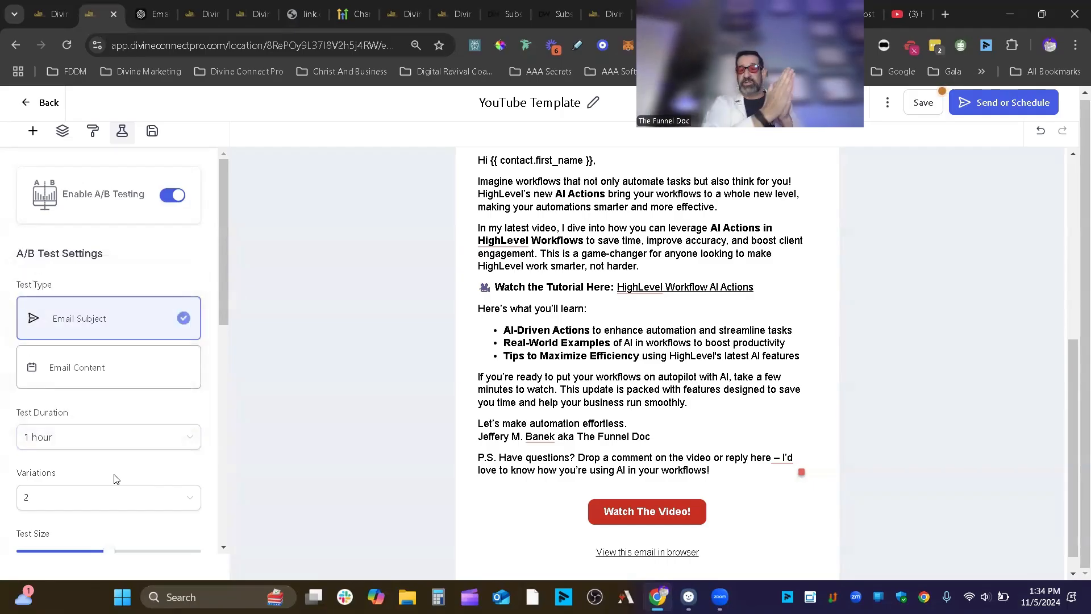
- Set the A/B test to use five subject variations
scroll(123, 468, "down", 1)
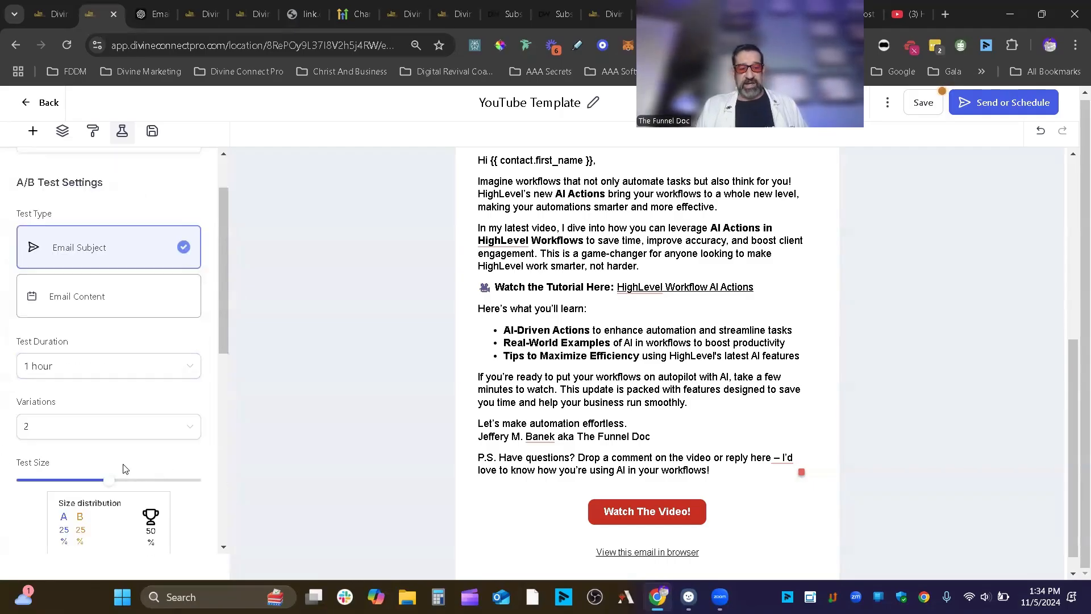
left_click(124, 429)
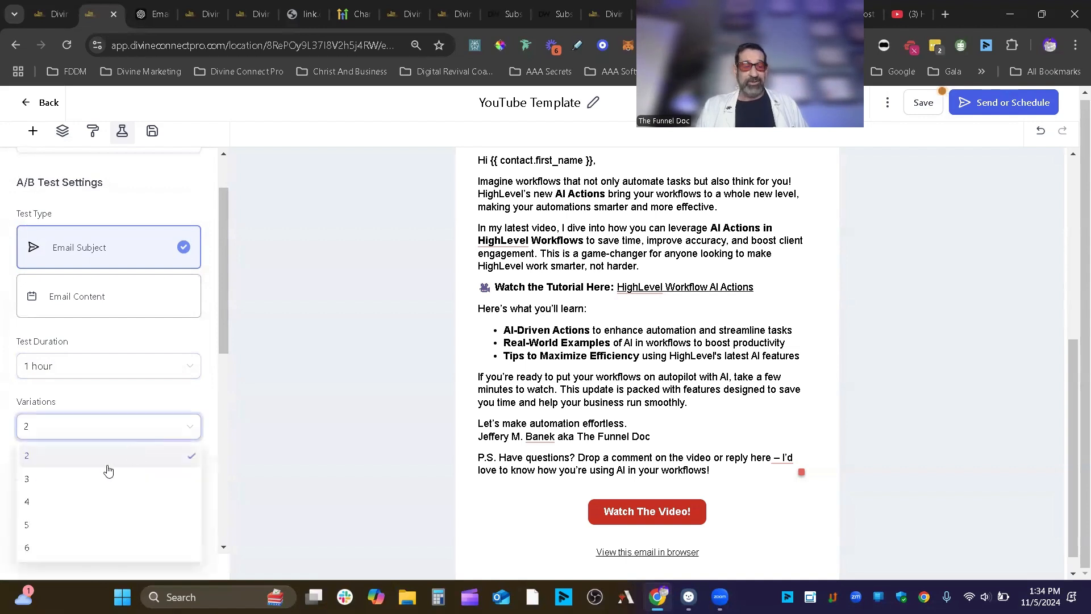
left_click(76, 528)
left_click(159, 425)
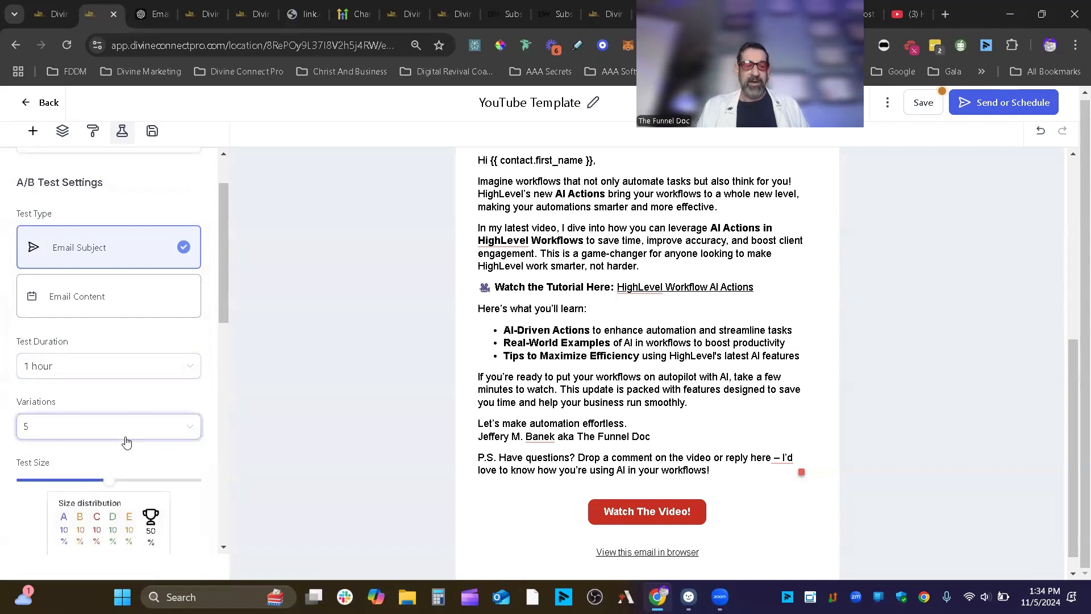
left_click(83, 549)
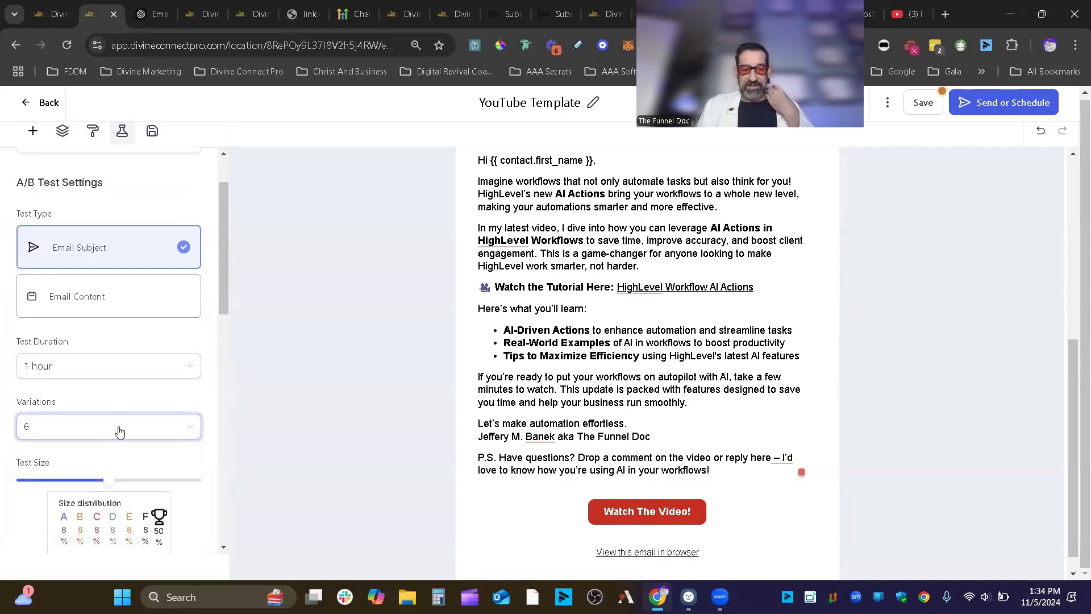
left_click(116, 429)
left_click(51, 533)
- Drag the Test Size slider to 90%, giving 18% per variation and 10% for the winner
scroll(183, 417, "down", 3)
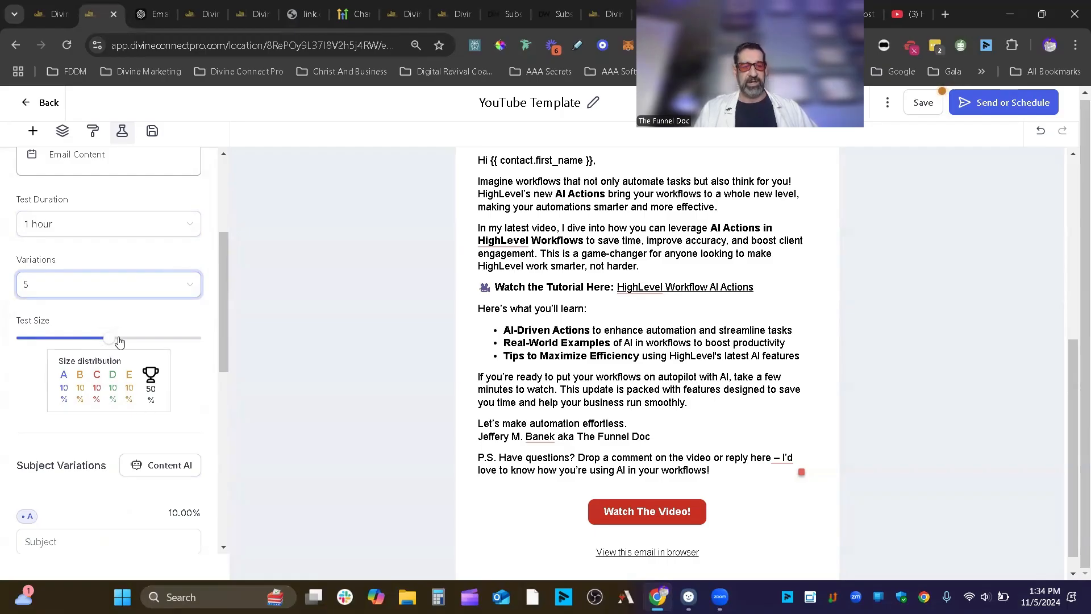
mouse_move(113, 344)
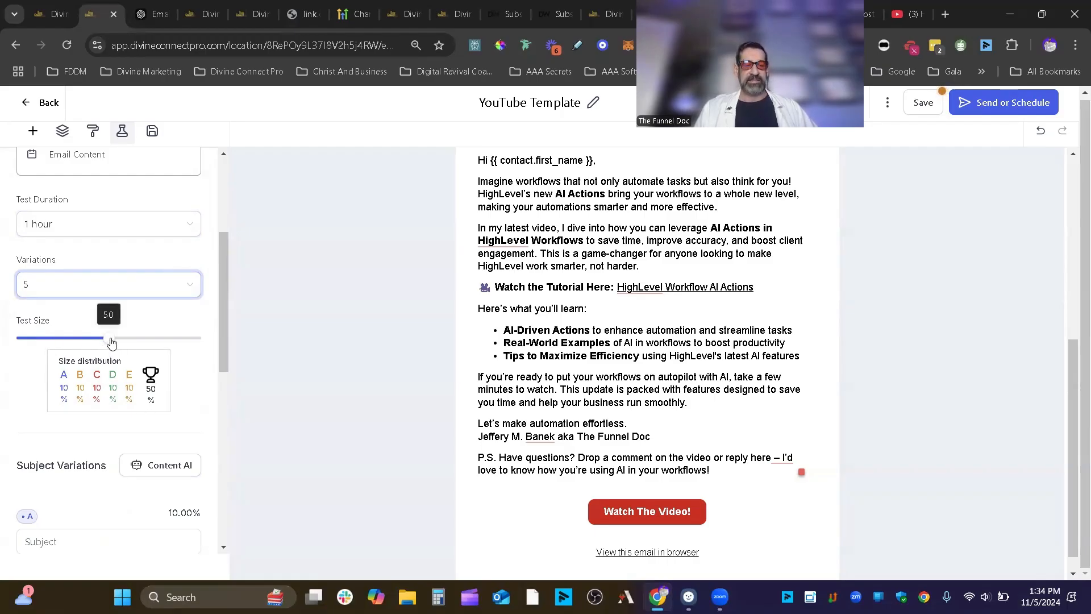
left_click_drag(110, 339, 210, 341)
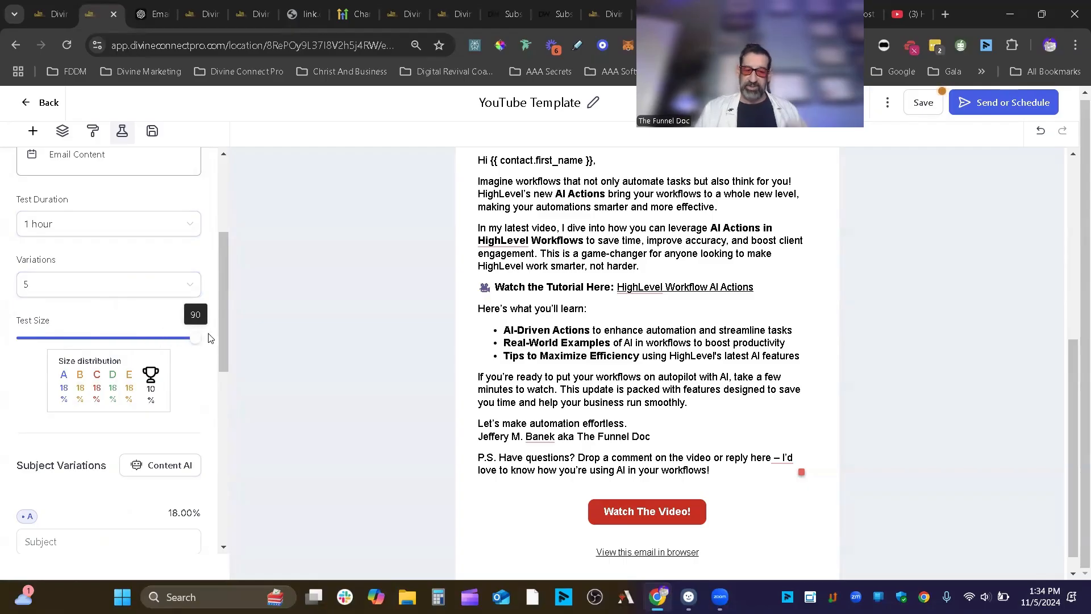
left_click_drag(191, 338, 104, 341)
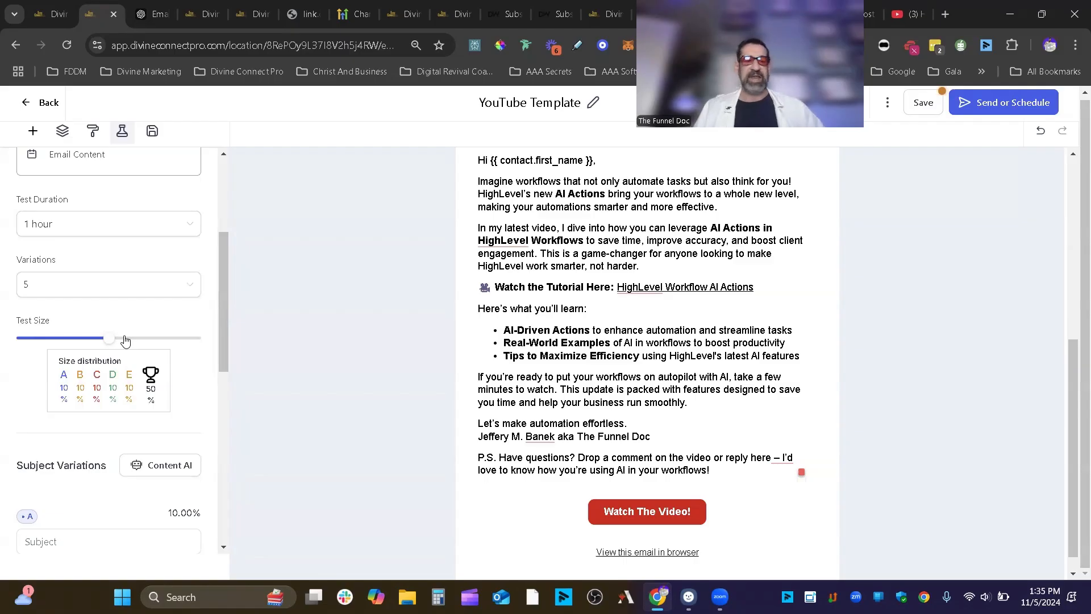
mouse_move(111, 340)
left_click_drag(111, 339, 192, 341)
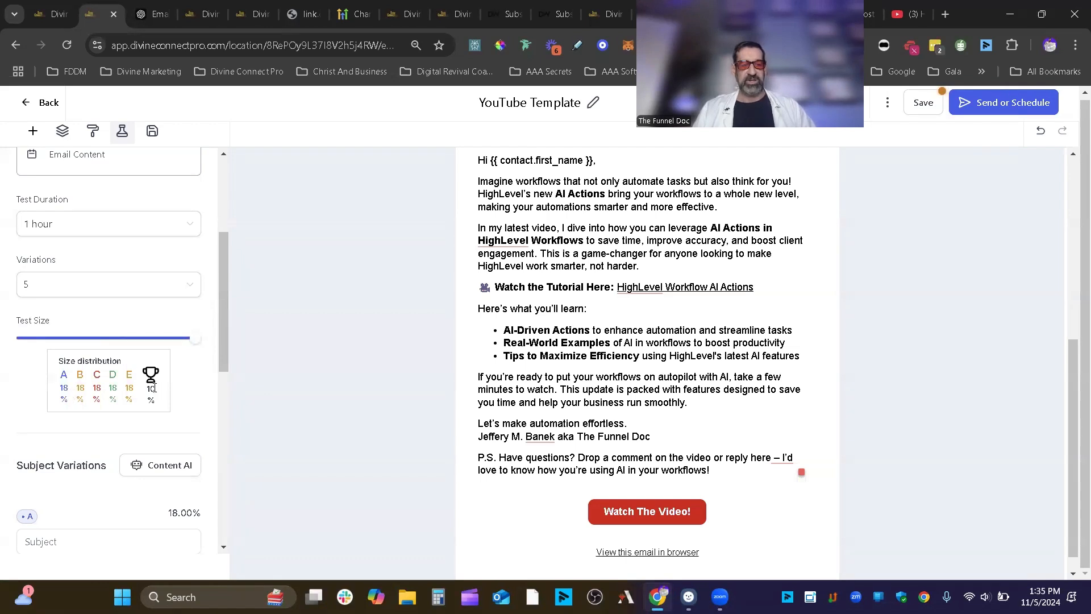
left_click_drag(195, 339, 75, 354)
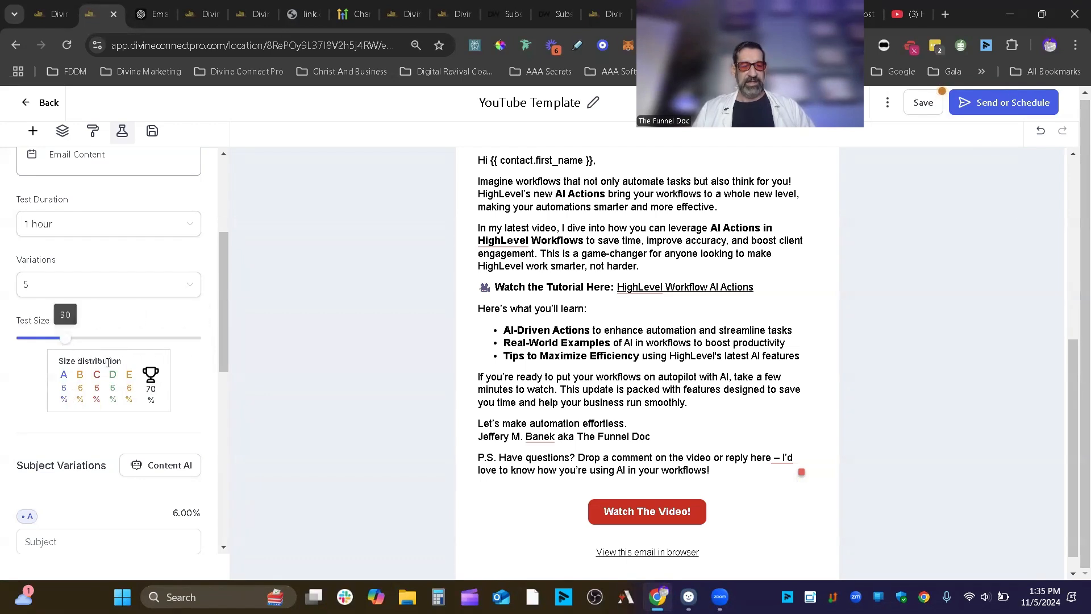
left_click_drag(69, 339, 195, 341)
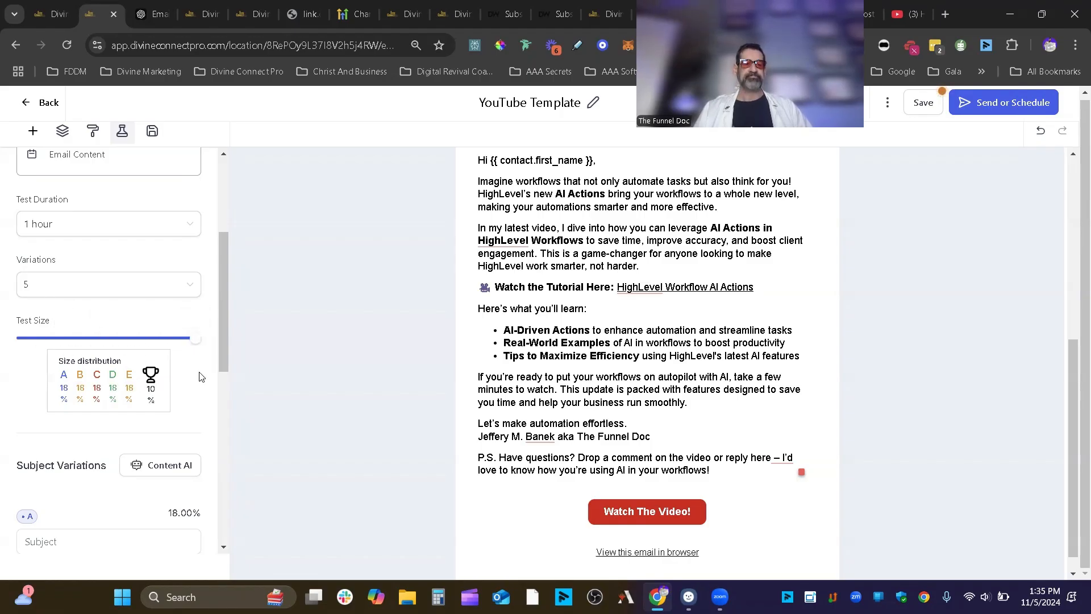
scroll(200, 378, "down", 1)
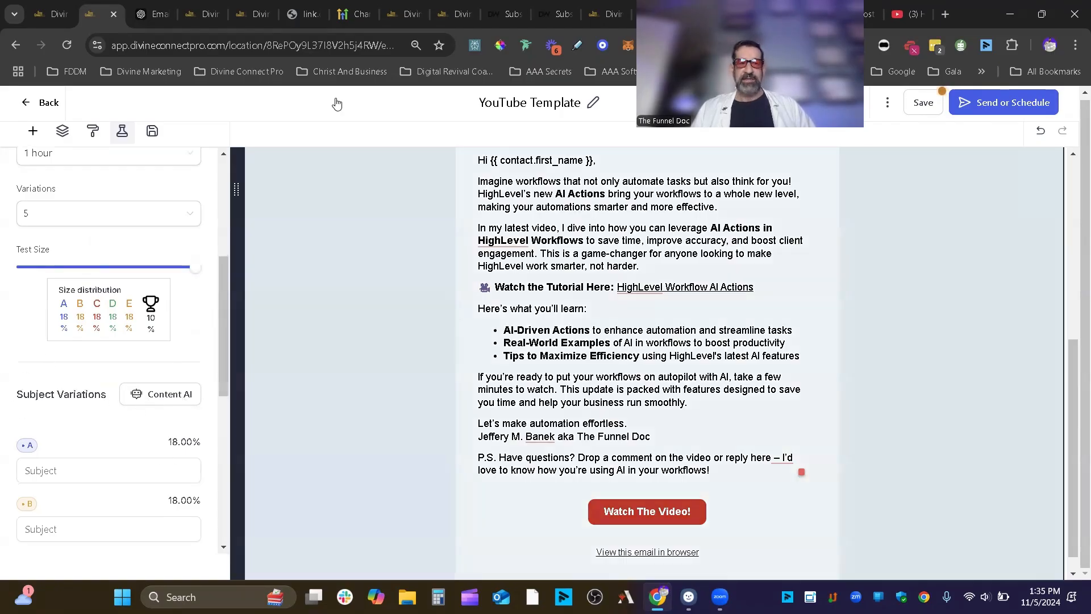
- Copy ChatGPT's first subject line, 'Ready for Smarter Workflows? Discover HighLevel AI Actions!'
left_click(151, 14)
scroll(540, 310, "down", 9)
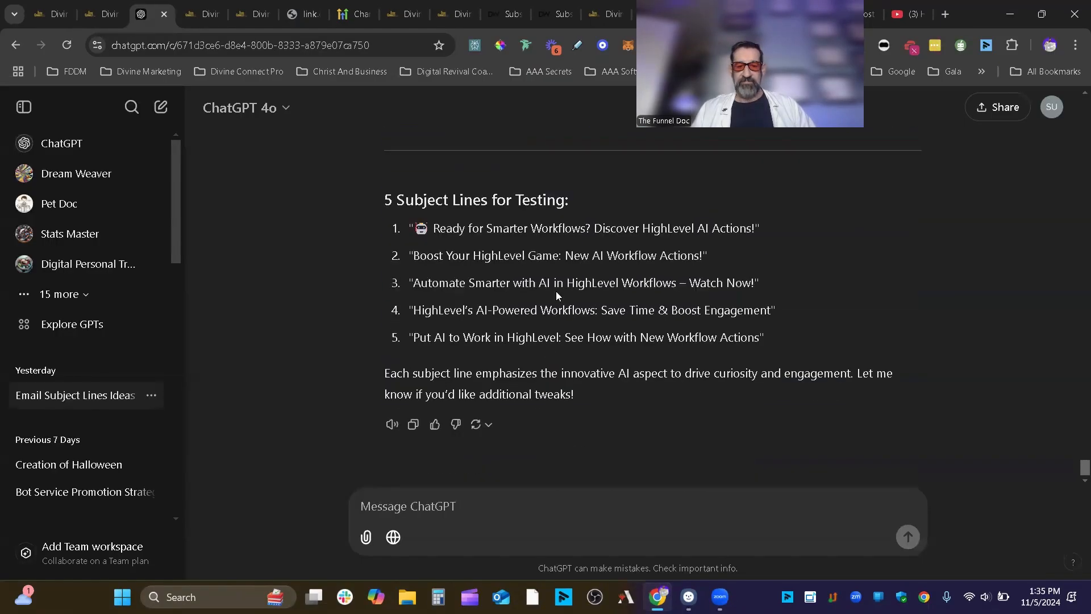
left_click_drag(758, 225, 413, 228)
right_click(421, 235)
left_click(458, 247)
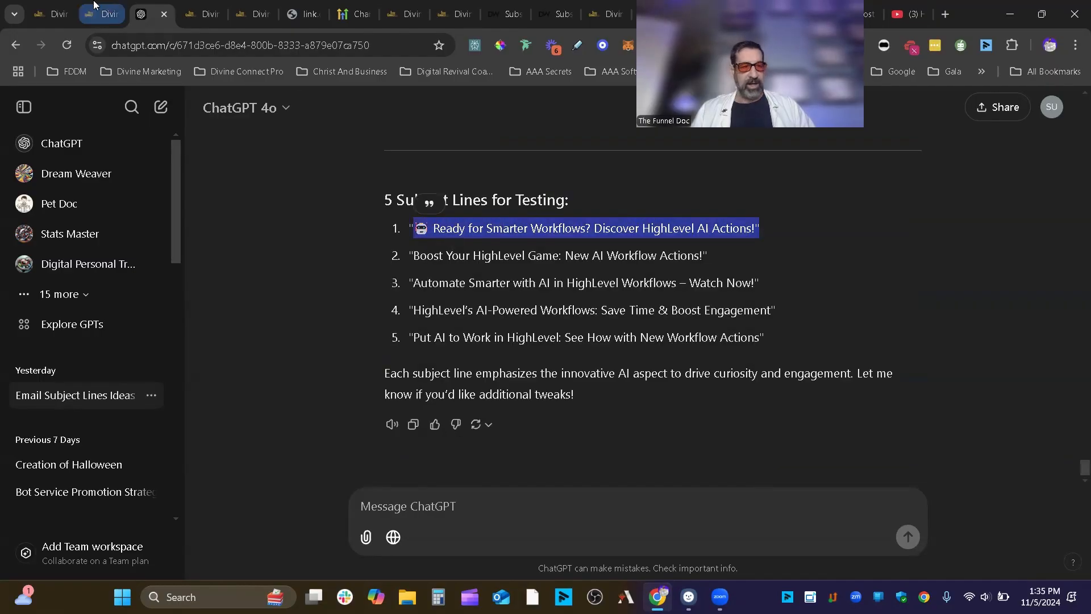
- Paste the copied line into Subject A and delete the trailing quote mark
left_click(99, 14)
left_click(166, 462)
key("ctrl+v")
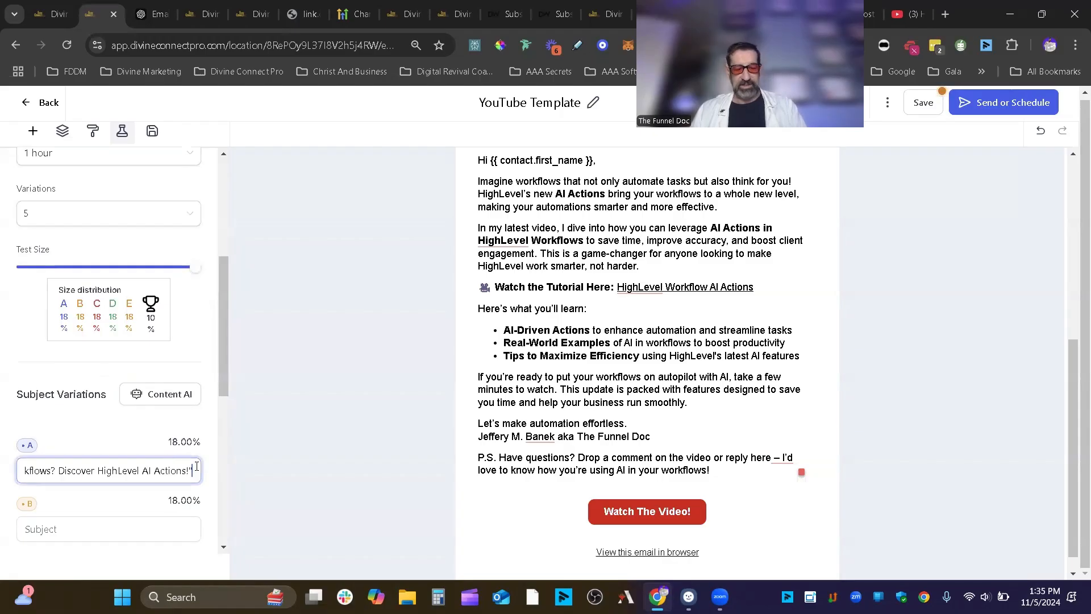
key("BackSpace")
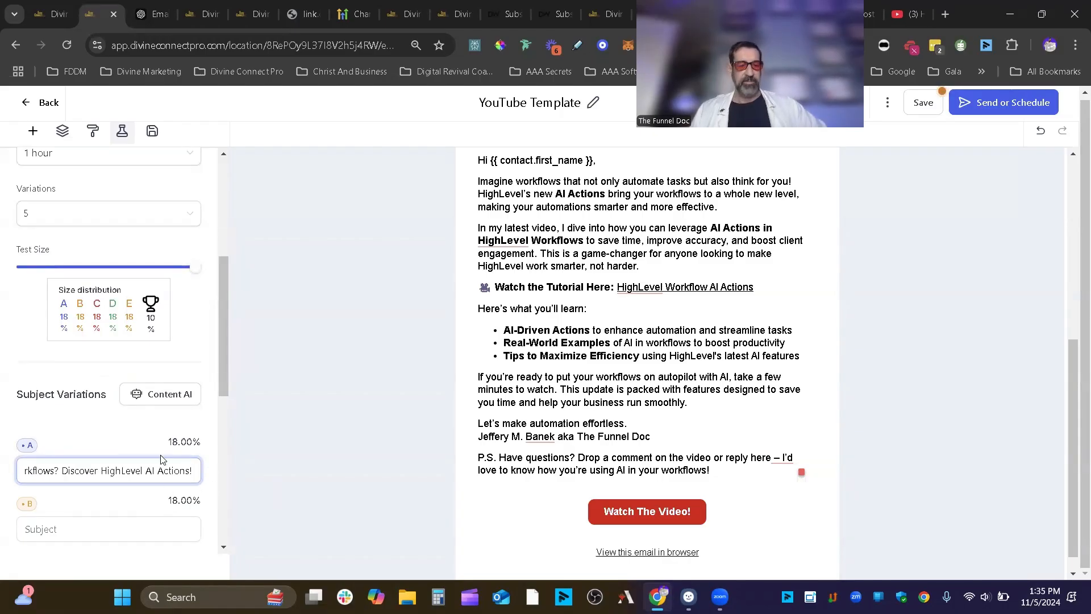
scroll(221, 371, "down", 3)
left_click_drag(168, 299, 207, 304)
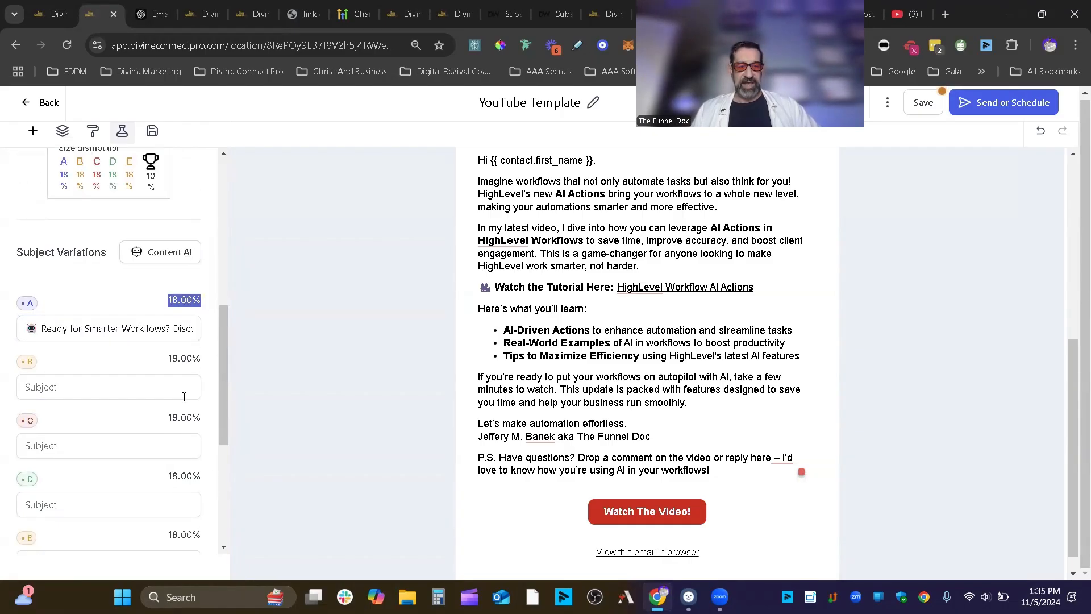
left_click_drag(169, 360, 204, 361)
scroll(165, 449, "down", 5)
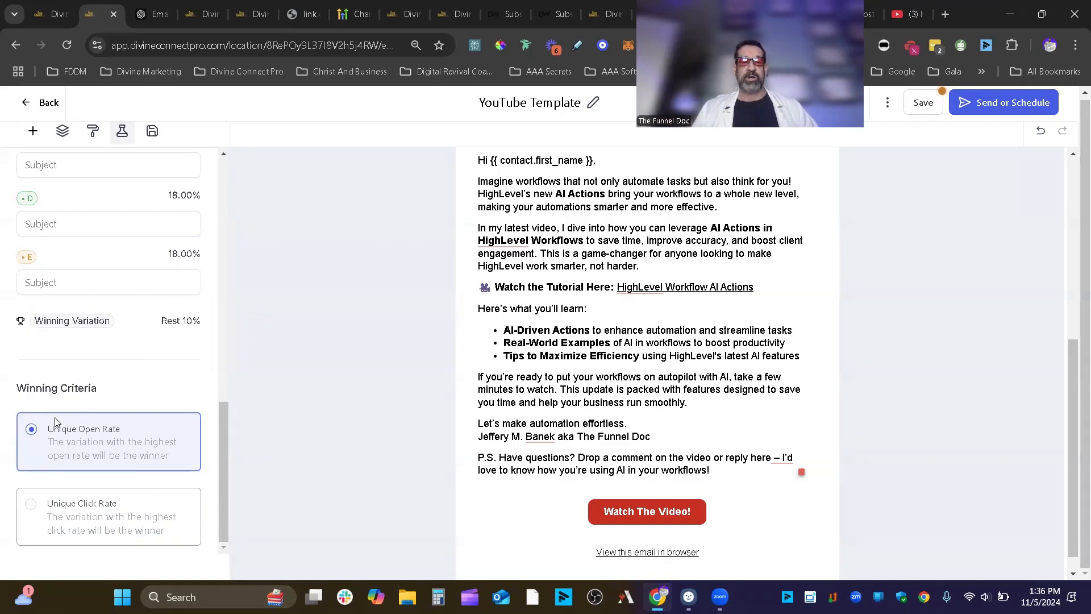
scroll(292, 373, "up", 2)
scroll(121, 366, "up", 7)
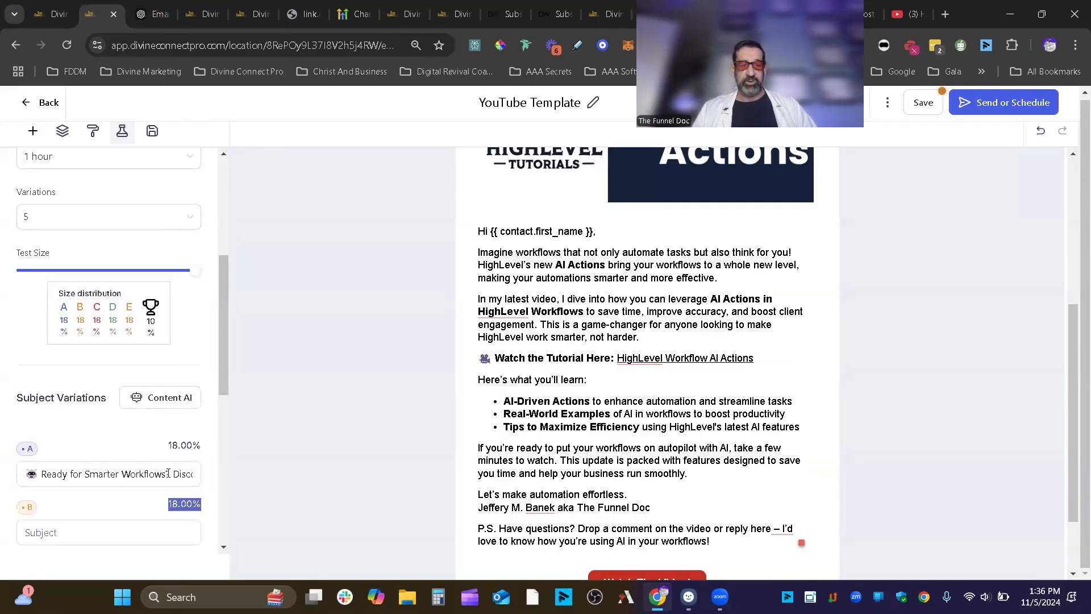
scroll(312, 414, "up", 3)
scroll(273, 407, "down", 2)
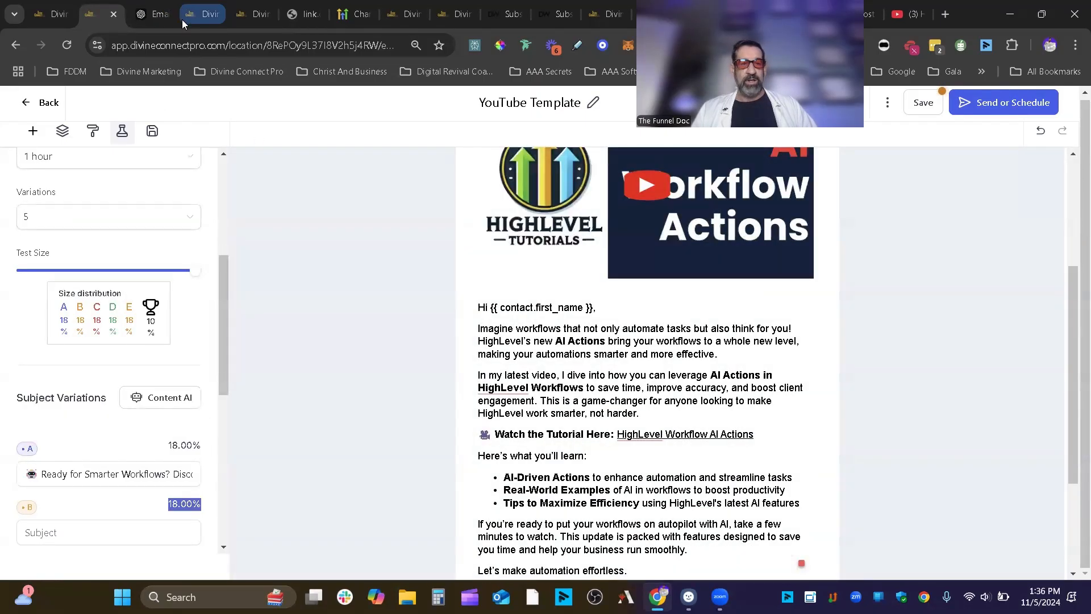
- Open the Test Email panel, enter sender name 'The Funnel Do' and the support address as recipient
left_click(887, 102)
left_click(882, 130)
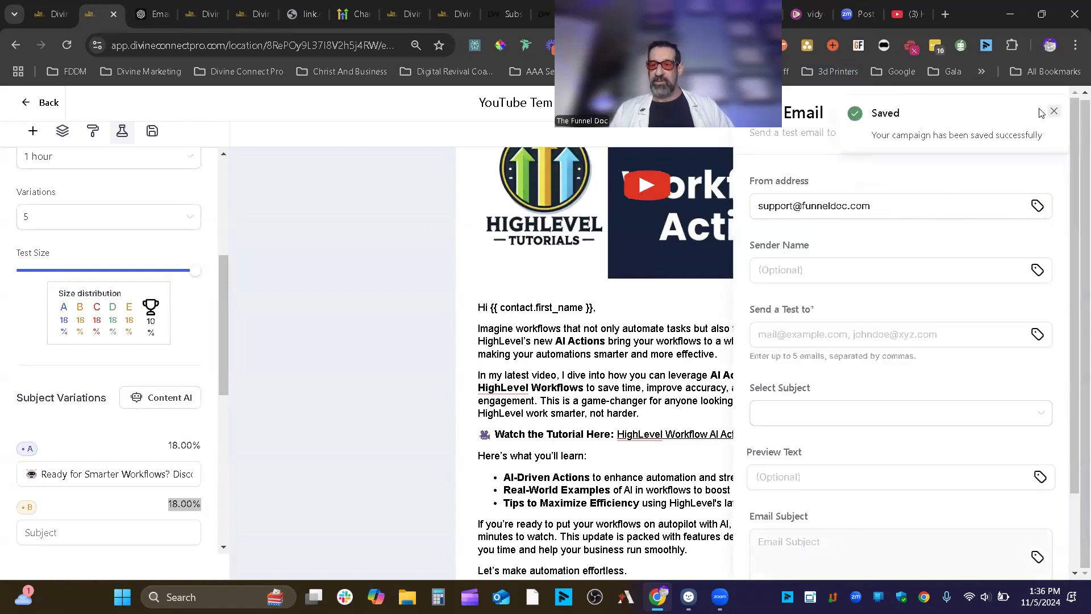
left_click(1054, 111)
left_click(887, 103)
left_click(891, 132)
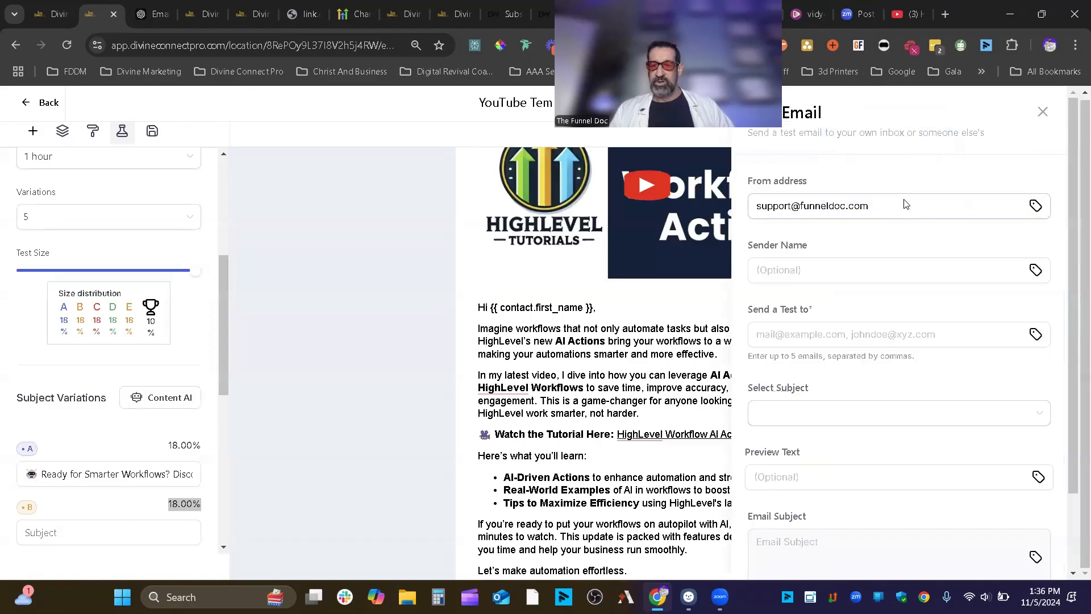
left_click(871, 271)
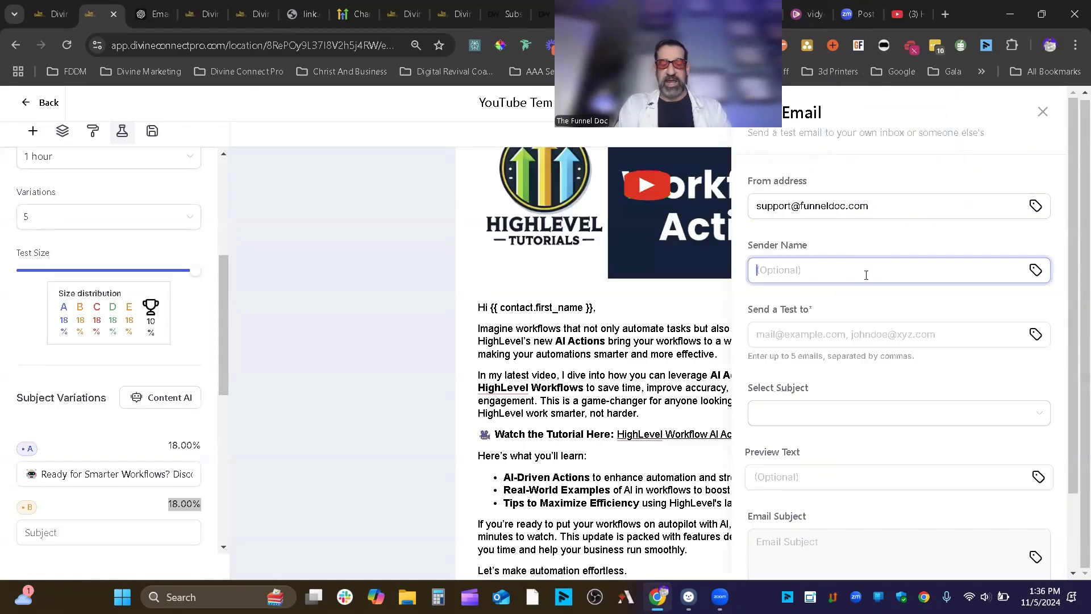
type("The Funnel Doc")
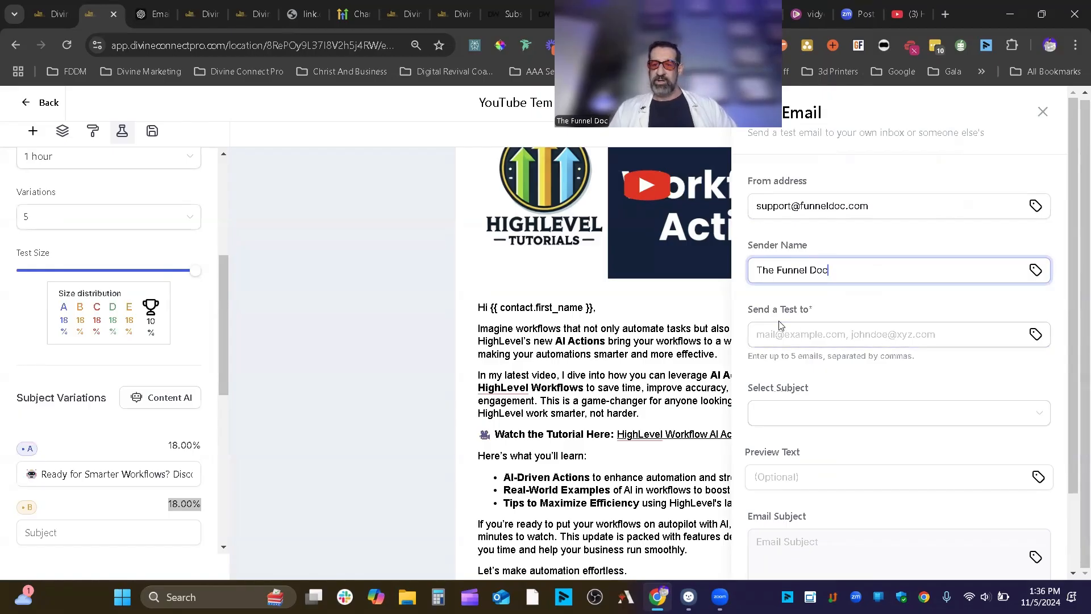
left_click(798, 339)
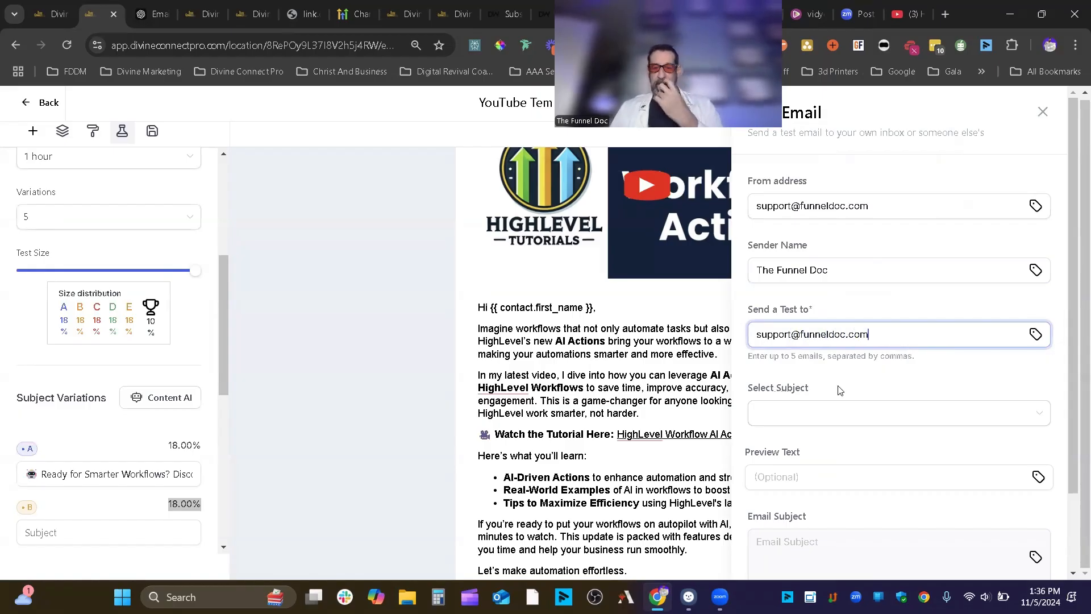
- Choose the B Variation subject and send the test email
left_click(939, 425)
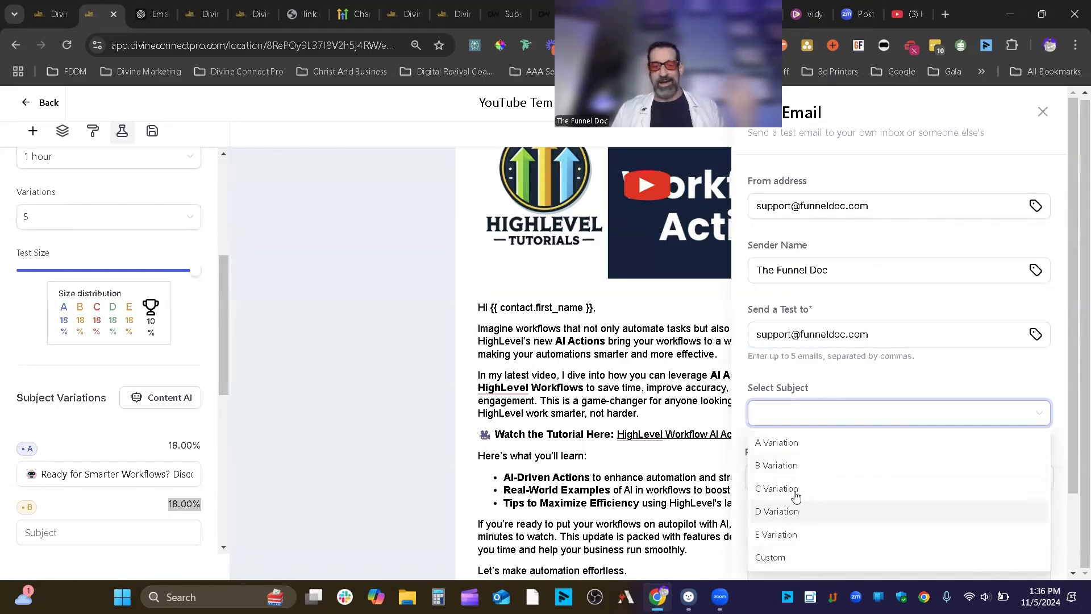
left_click(775, 465)
scroll(887, 378, "down", 1)
scroll(896, 370, "down", 1)
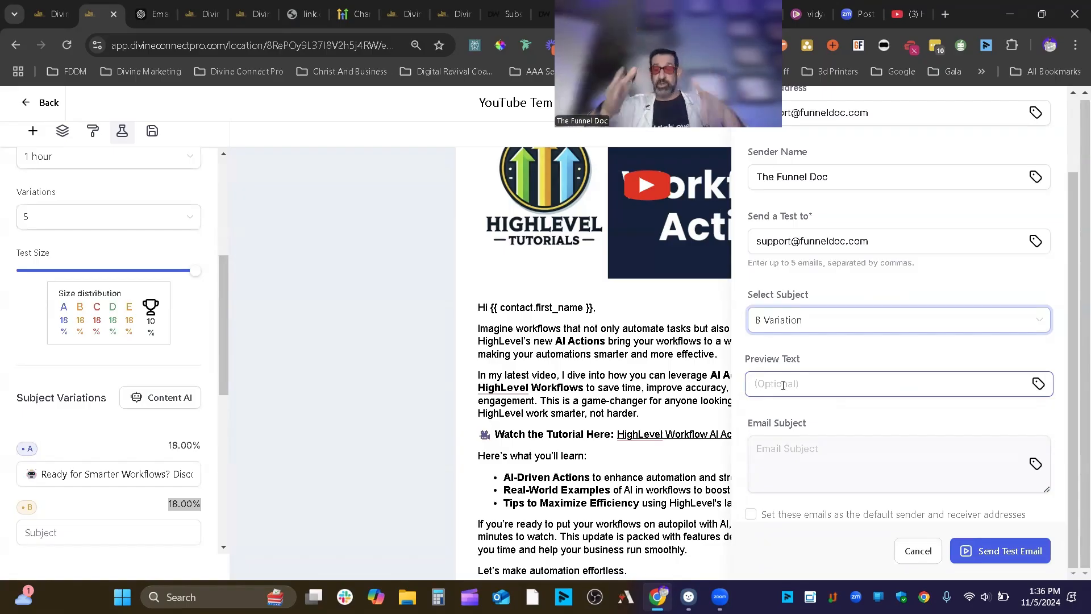
left_click(804, 470)
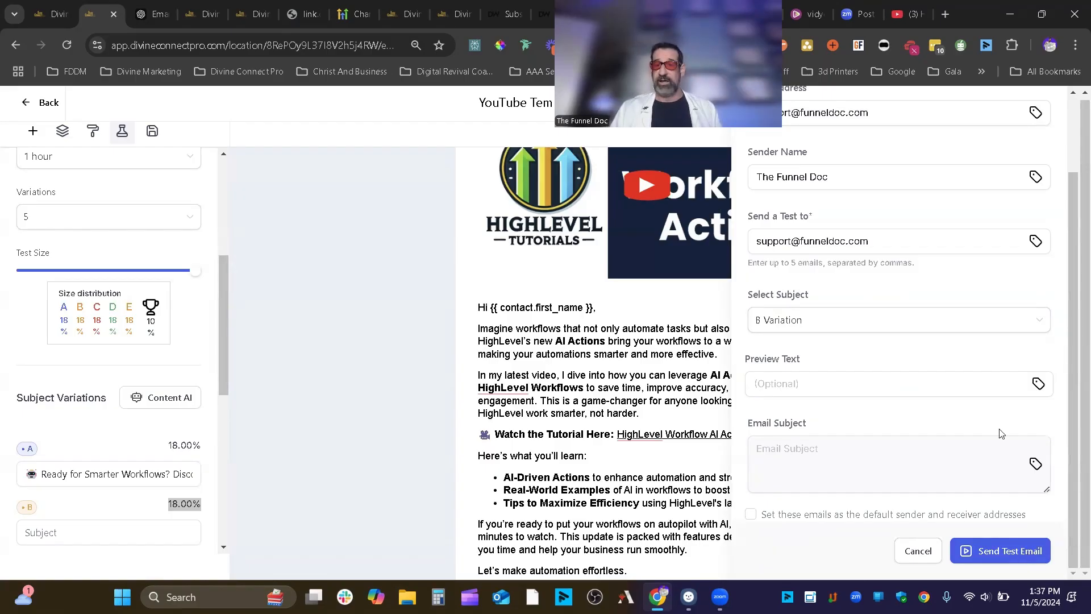
left_click(1016, 551)
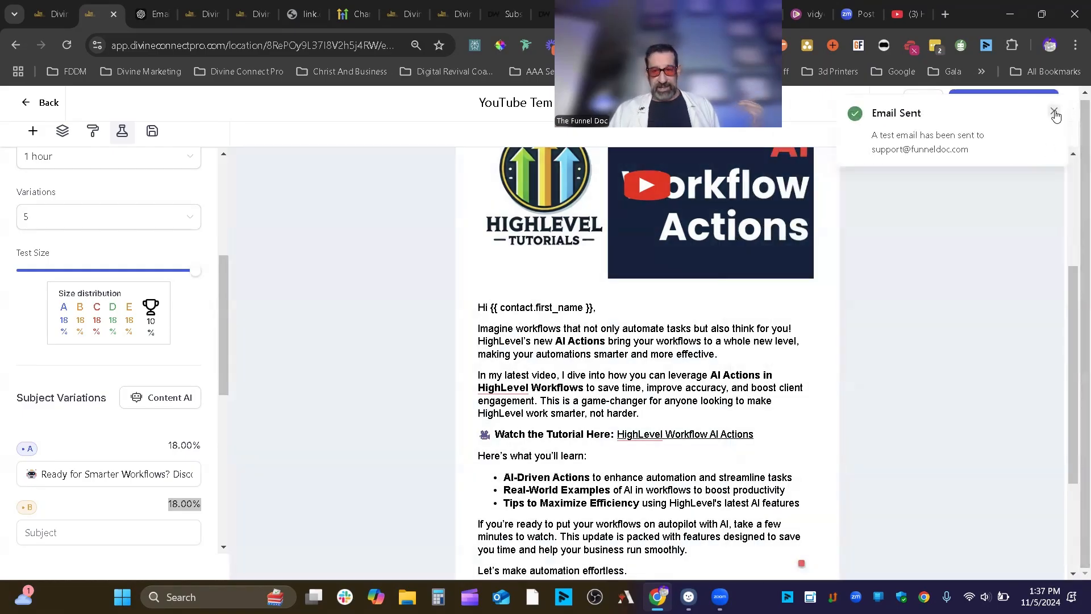
- Go to Send or Schedule and close the Attach Files uploader without adding files
left_click(1053, 112)
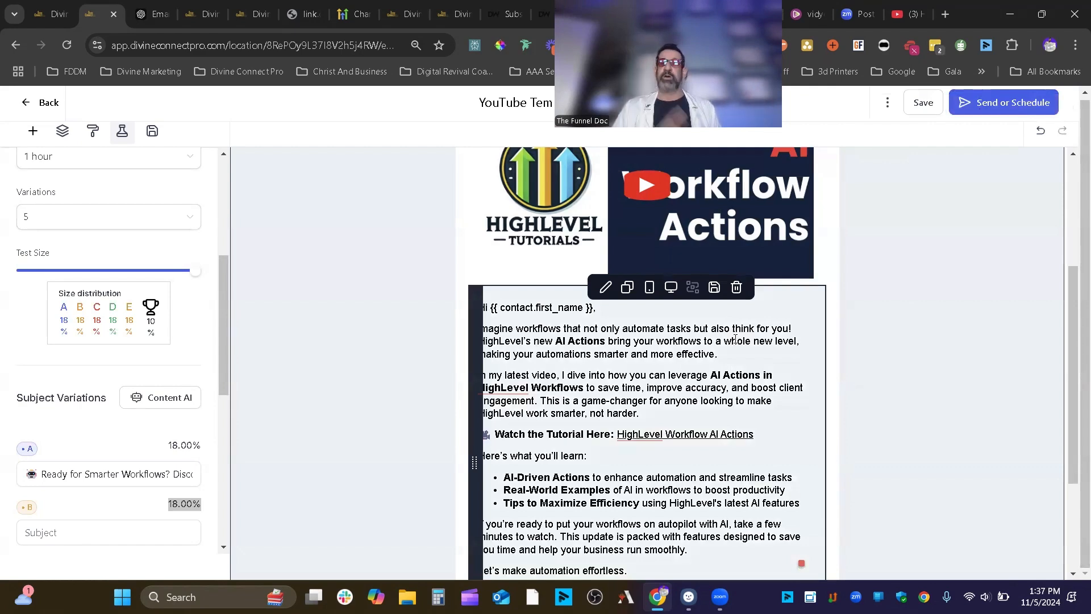
scroll(743, 342, "down", 3)
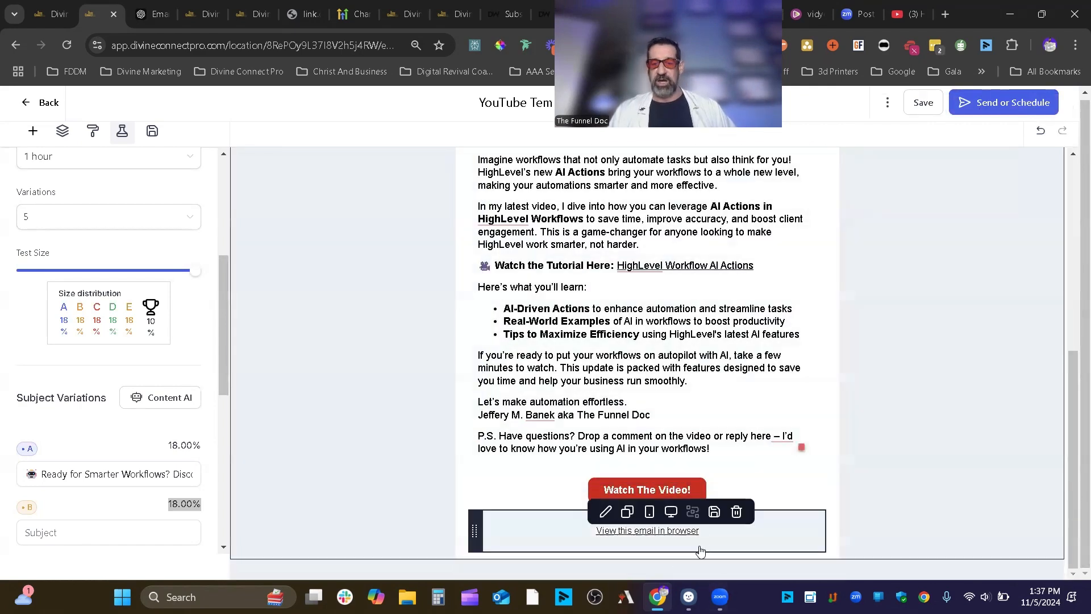
scroll(1011, 330, "up", 4)
scroll(876, 347, "up", 3)
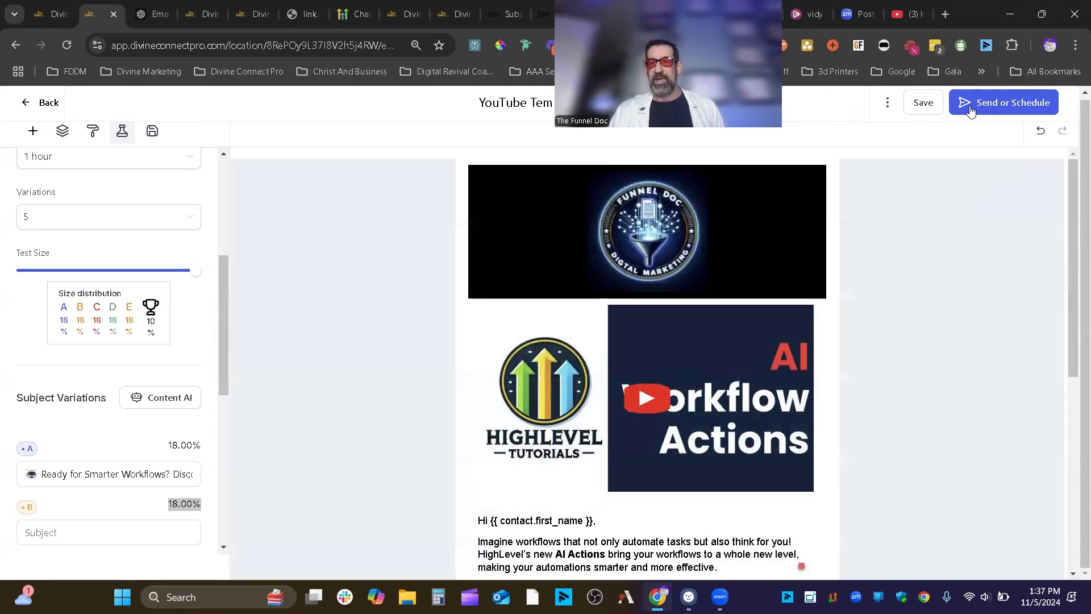
left_click(1010, 106)
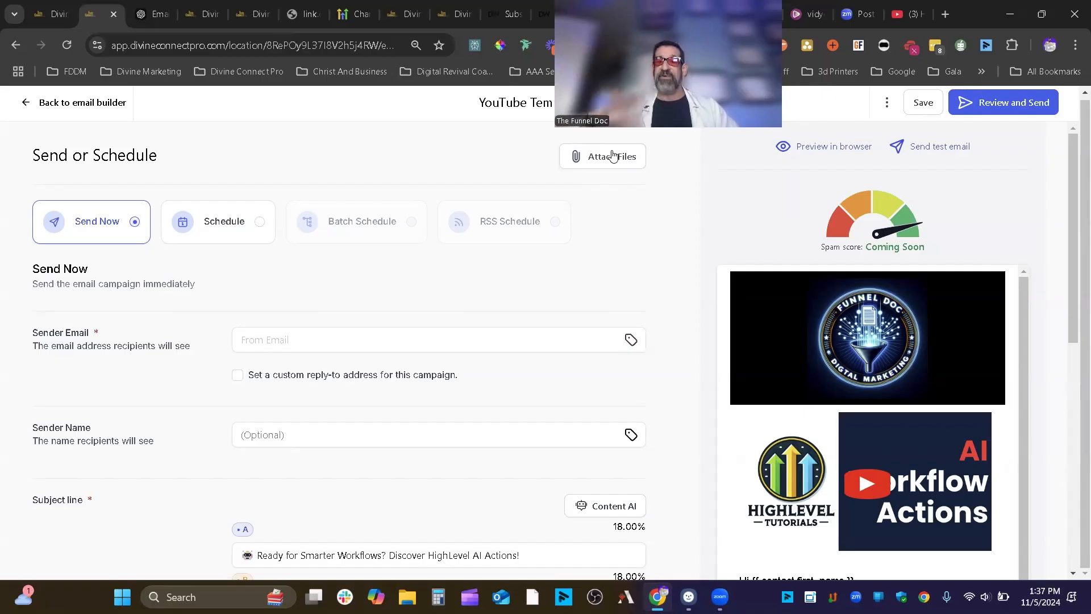
left_click(579, 163)
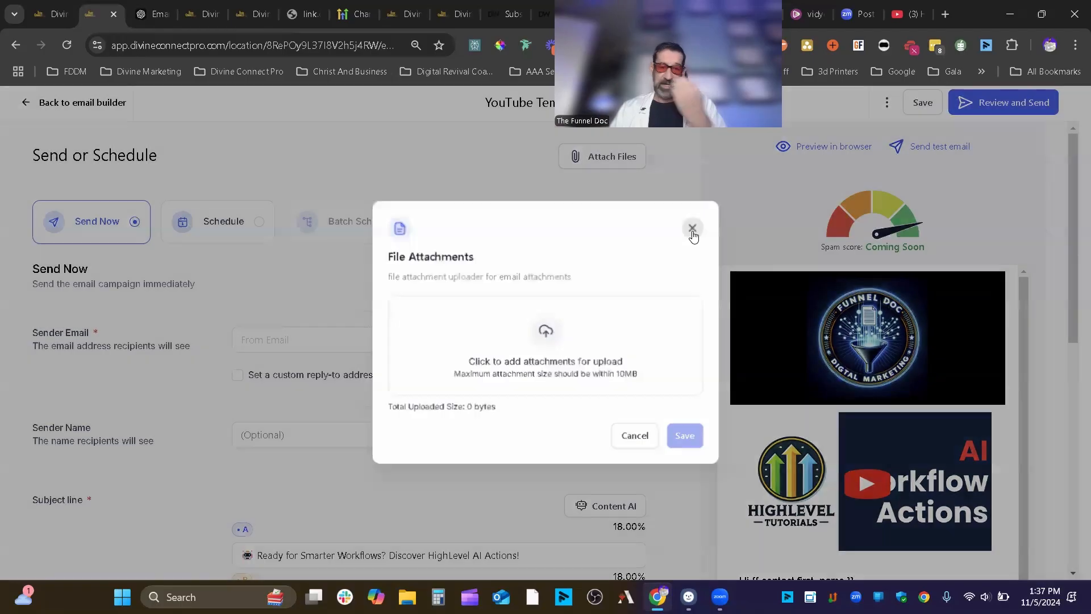
left_click(693, 229)
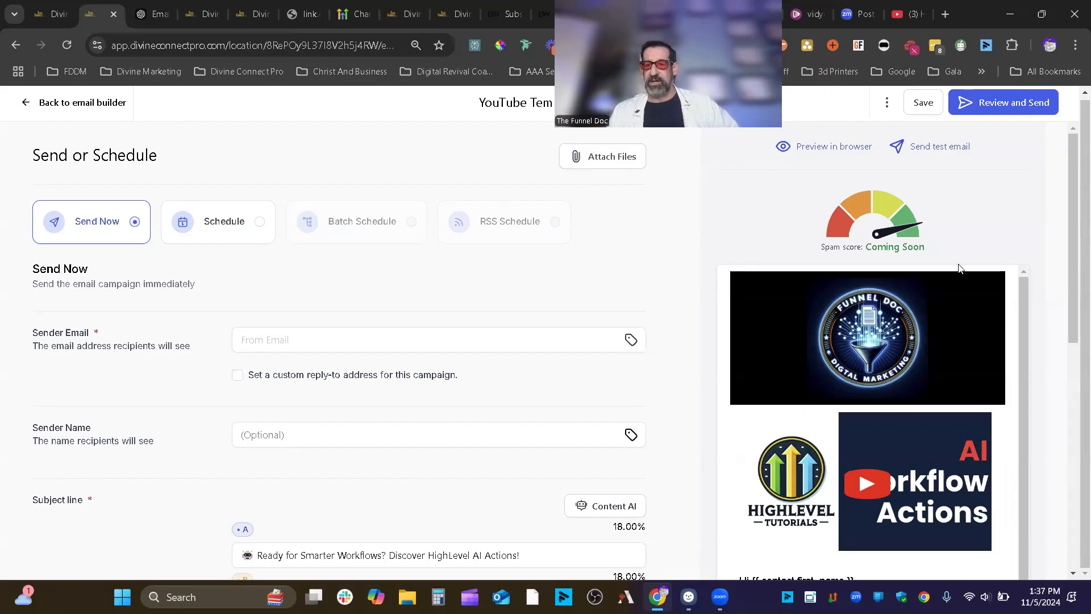
- Review the Required fields drawer for missing fields, then close it
scroll(959, 268, "down", 15)
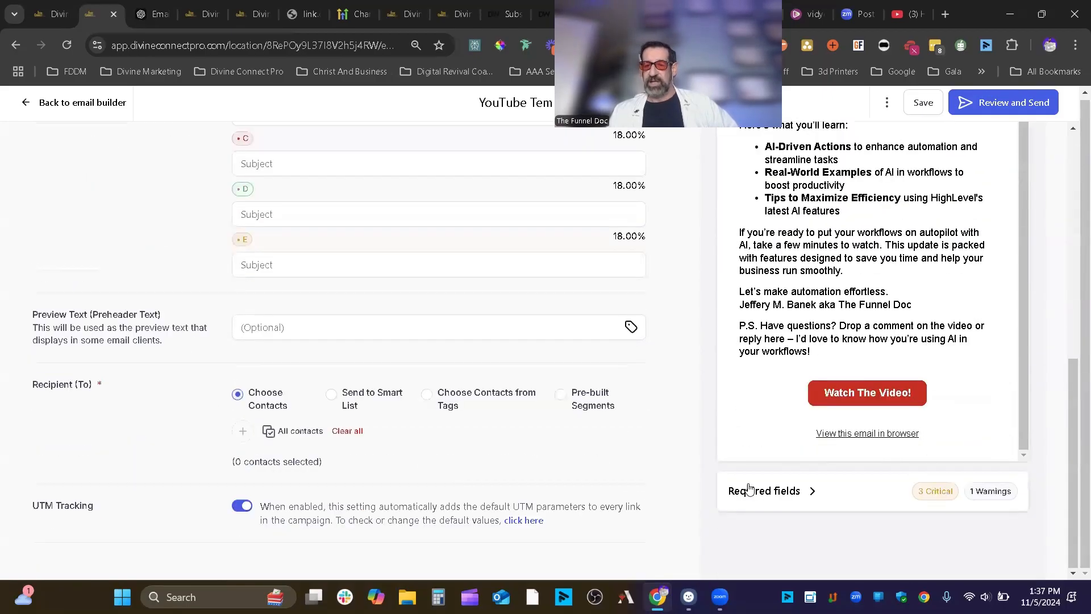
left_click_drag(765, 492, 770, 492)
left_click(770, 493)
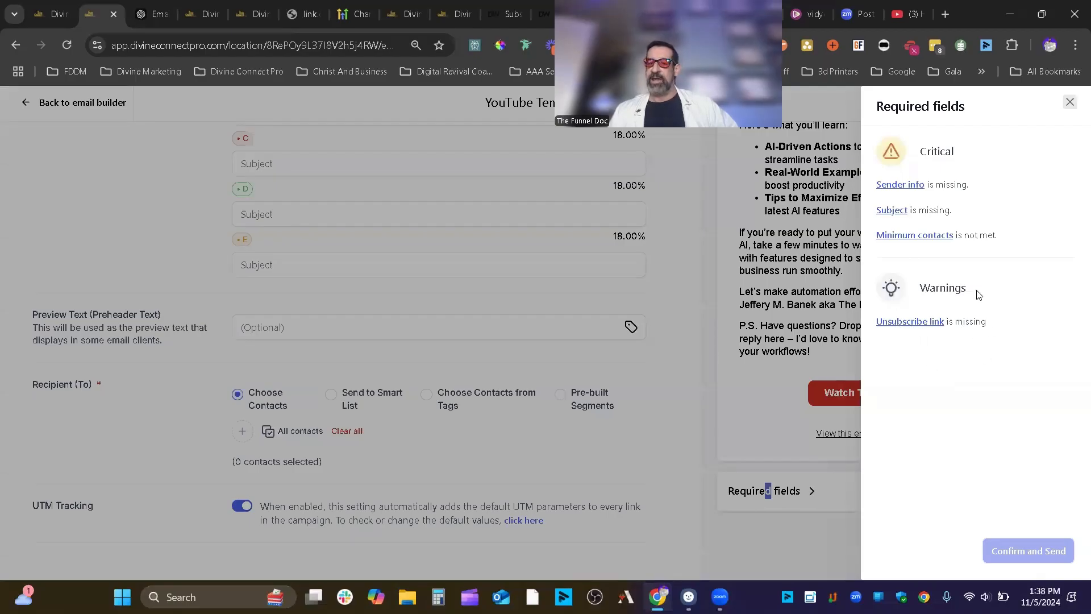
left_click(1069, 102)
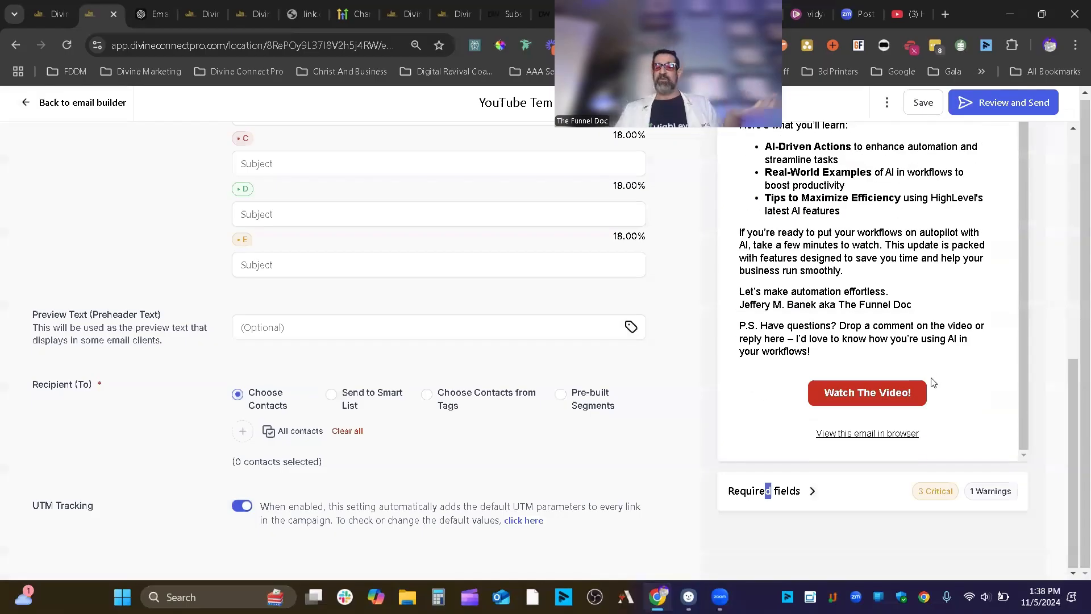
scroll(958, 424, "up", 3)
scroll(957, 423, "up", 5)
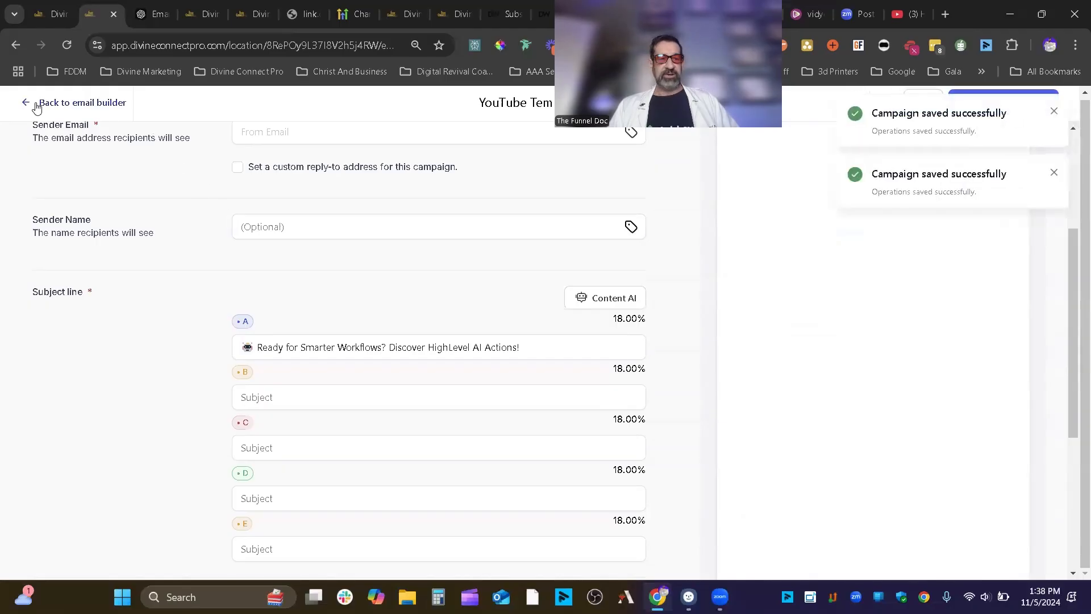
- Add a Footer element to the bottom of the email
left_click(41, 103)
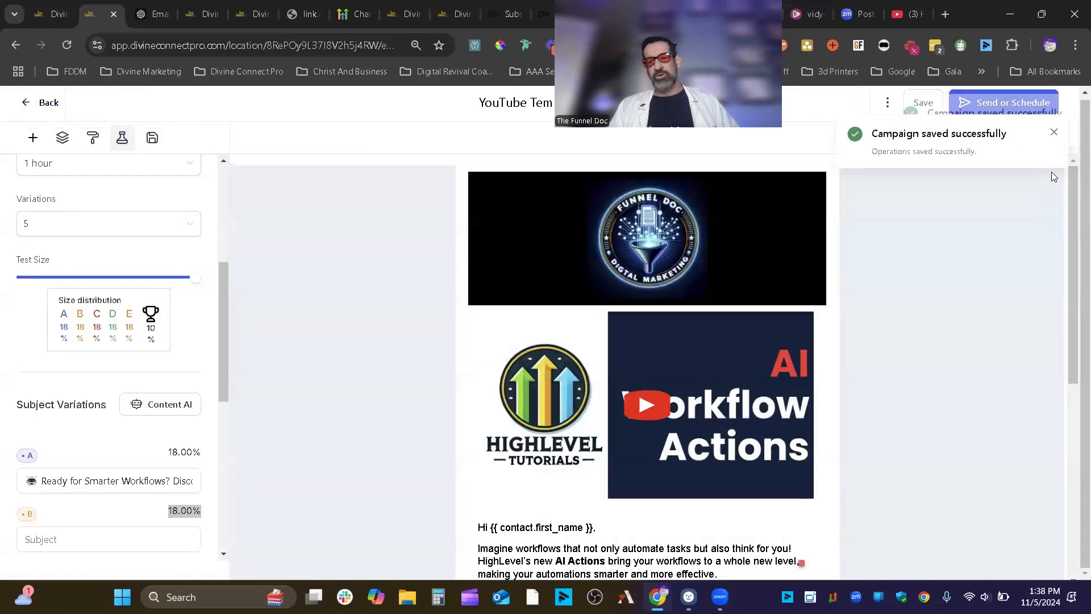
scroll(713, 291, "down", 1)
scroll(713, 292, "down", 3)
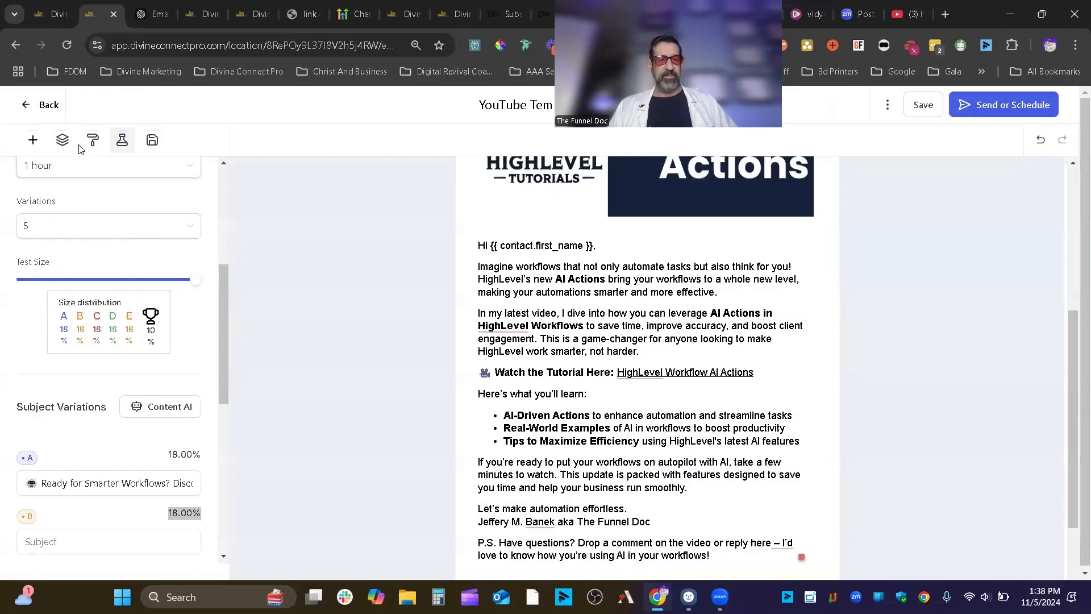
left_click(32, 140)
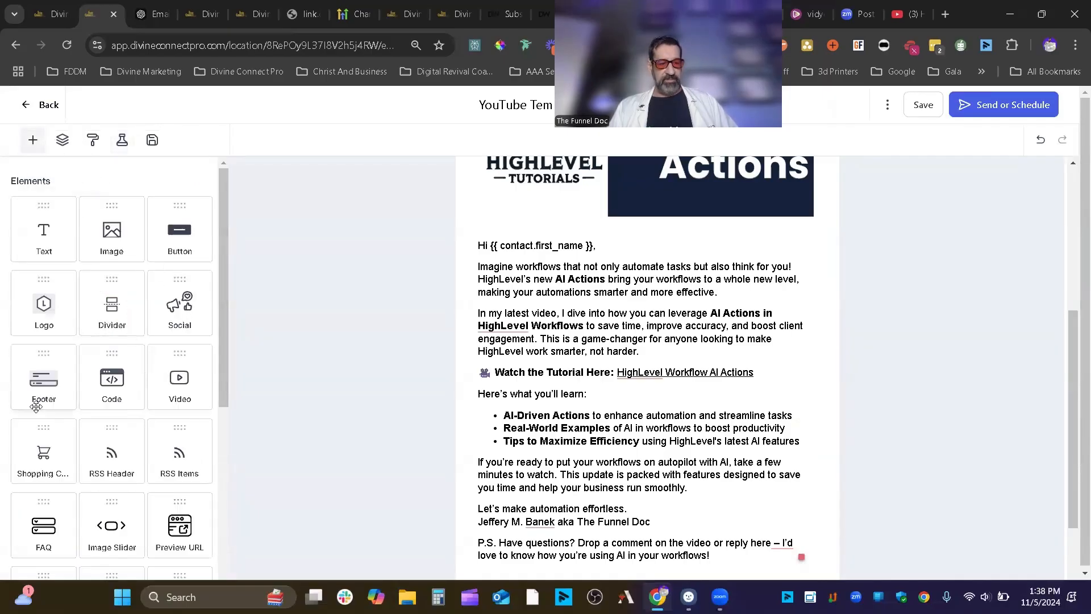
scroll(735, 394, "down", 2)
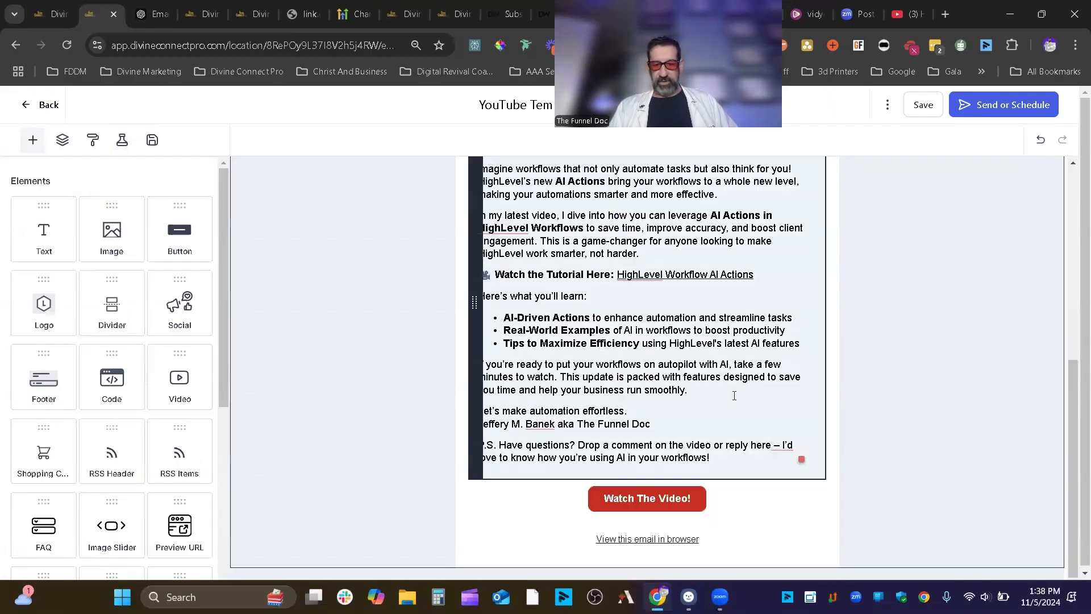
left_click_drag(42, 379, 802, 505)
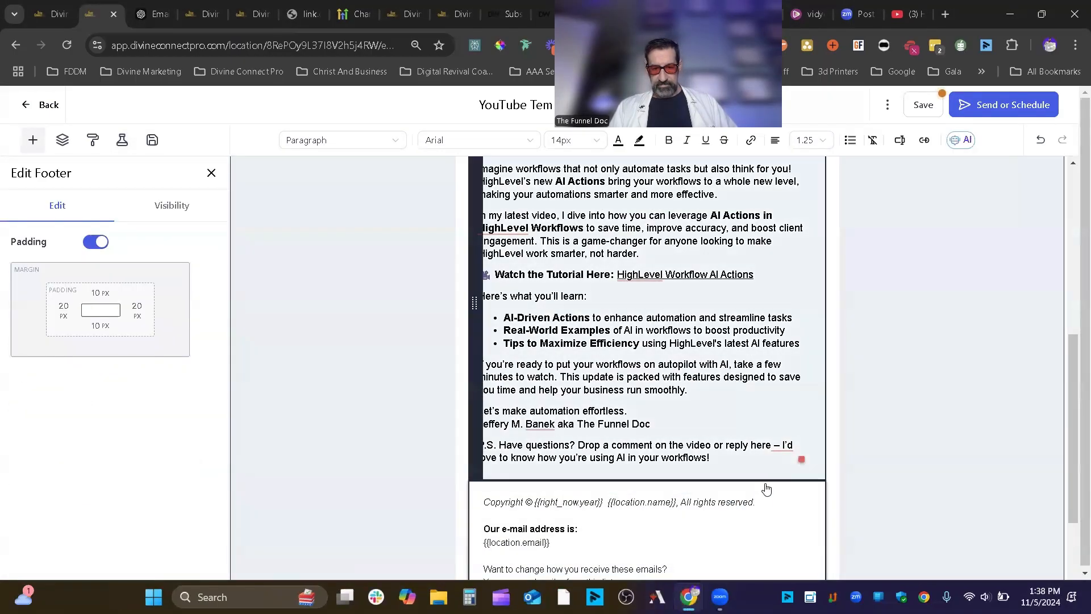
scroll(770, 504, "down", 2)
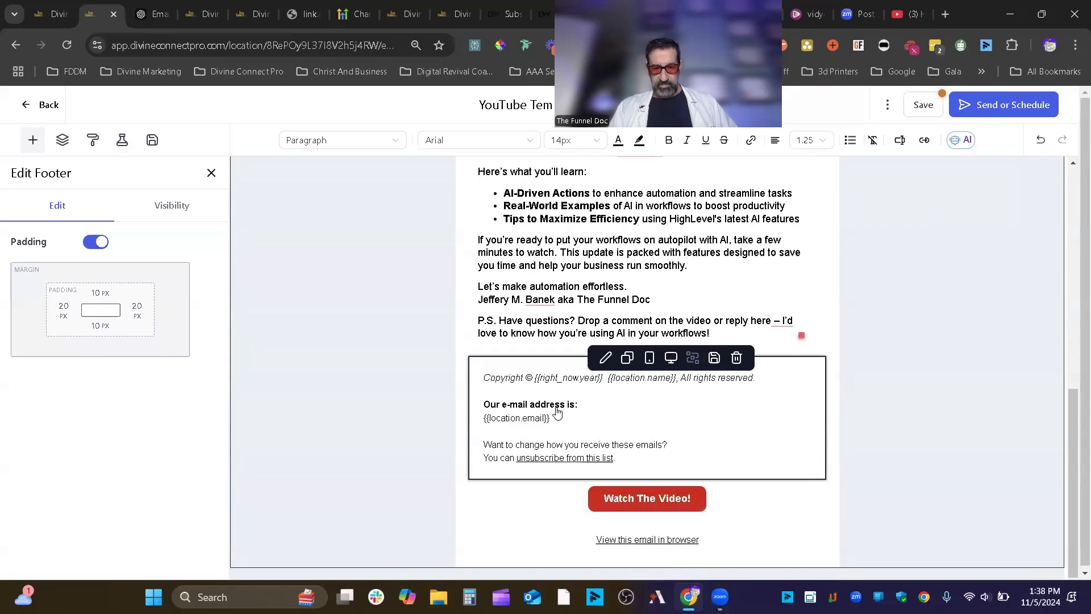
- Move Watch The Video above the footer and the view-in-browser link under the top banner
left_click_drag(477, 499, 483, 369)
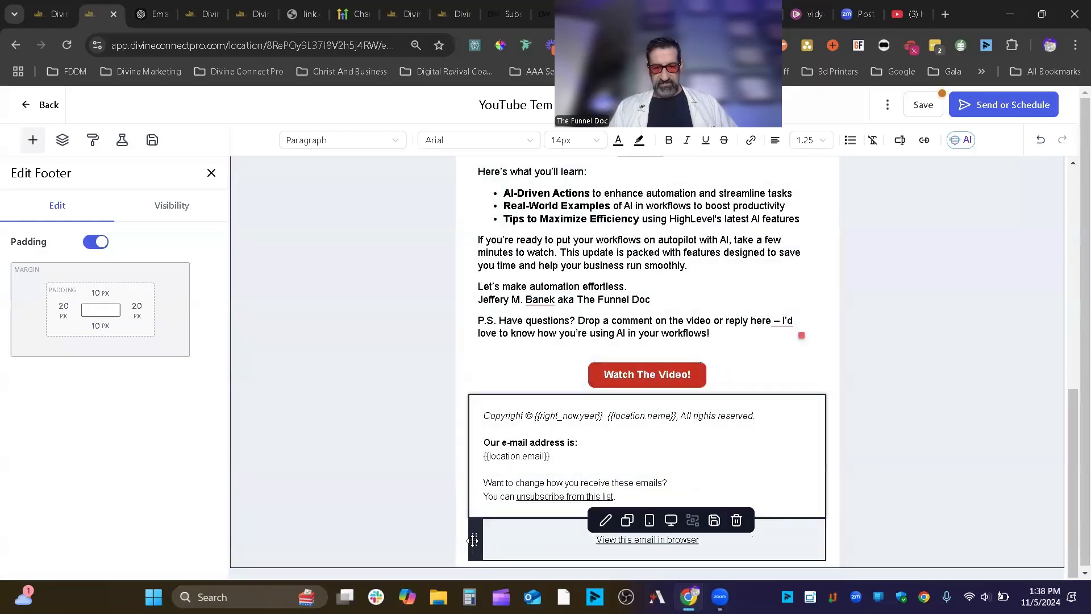
left_click_drag(476, 518, 521, 478)
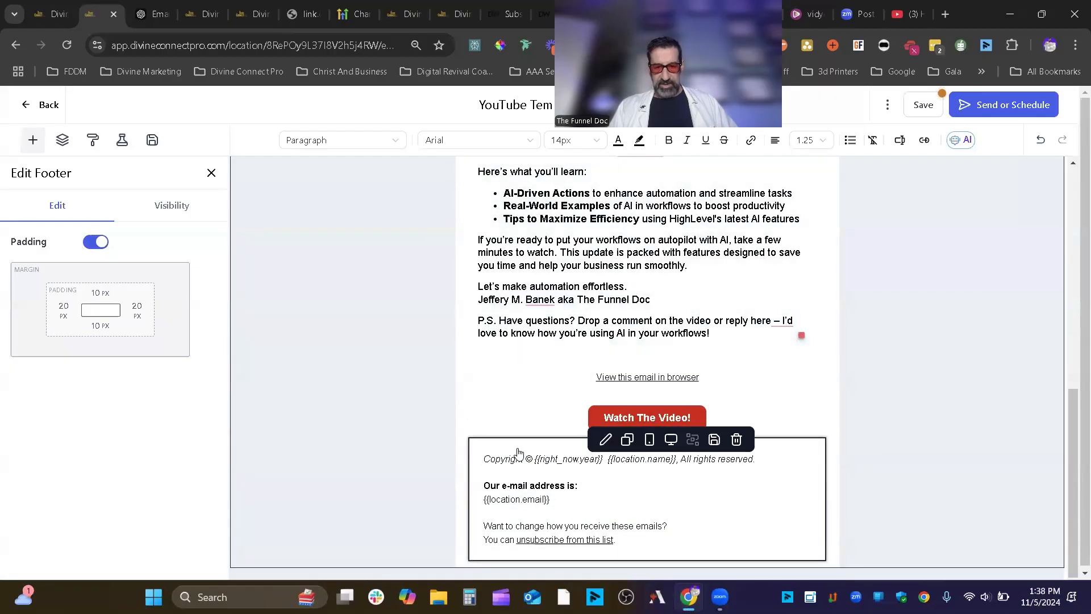
scroll(511, 483, "up", 2)
left_click_drag(474, 519, 473, 194)
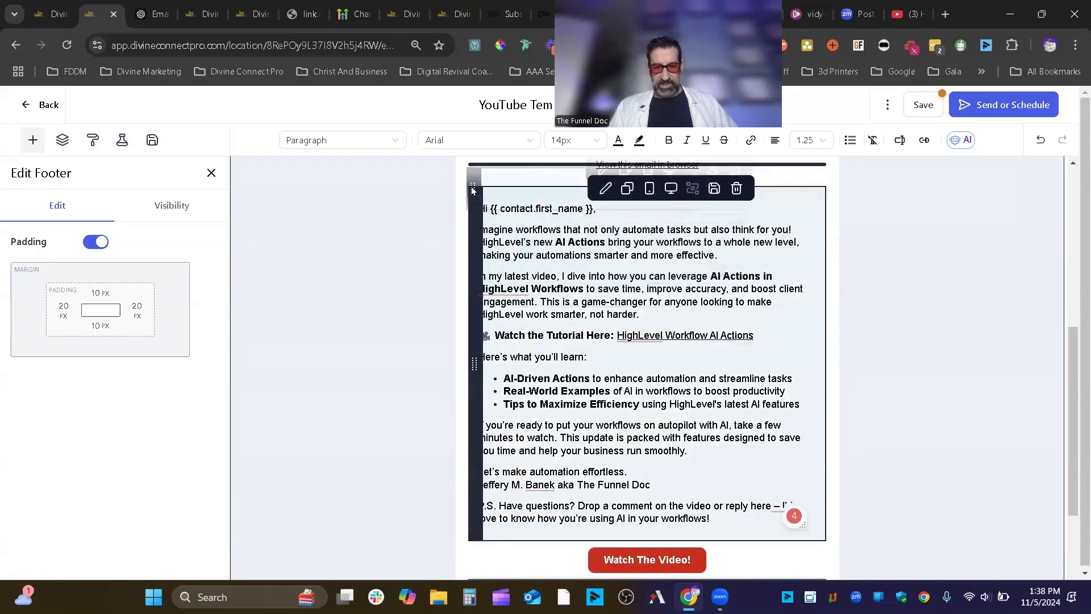
scroll(579, 430, "up", 5)
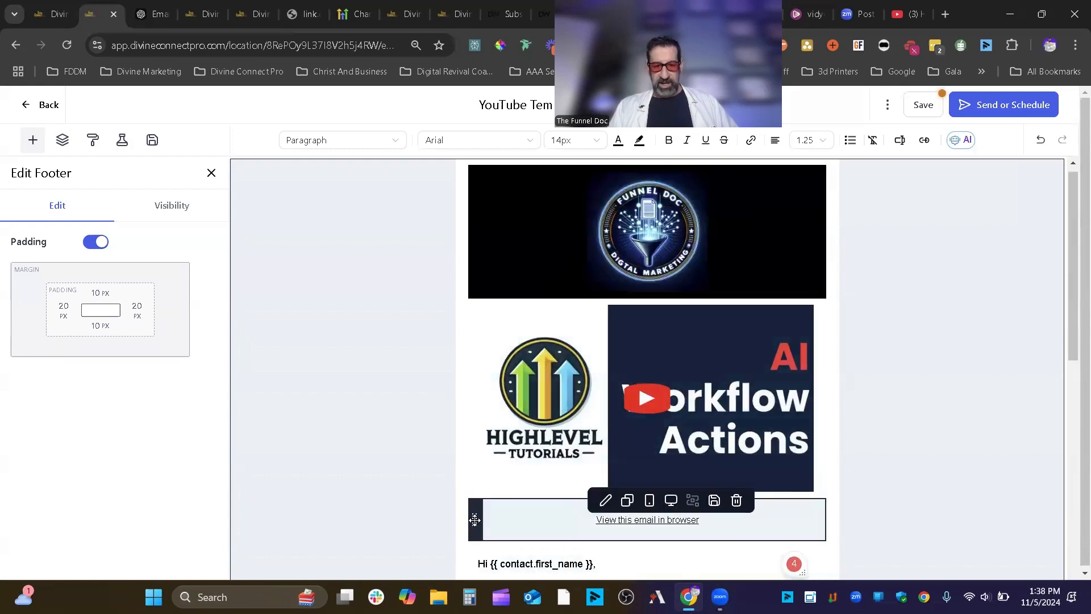
left_click_drag(474, 519, 503, 277)
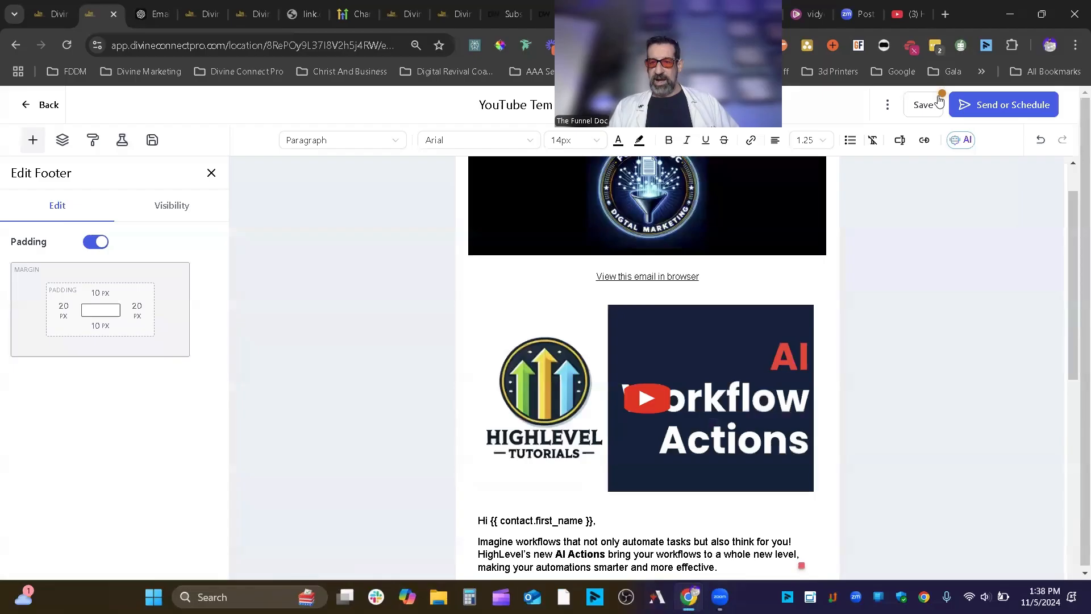
- Save the campaign and continue to the Send or Schedule settings
left_click(923, 105)
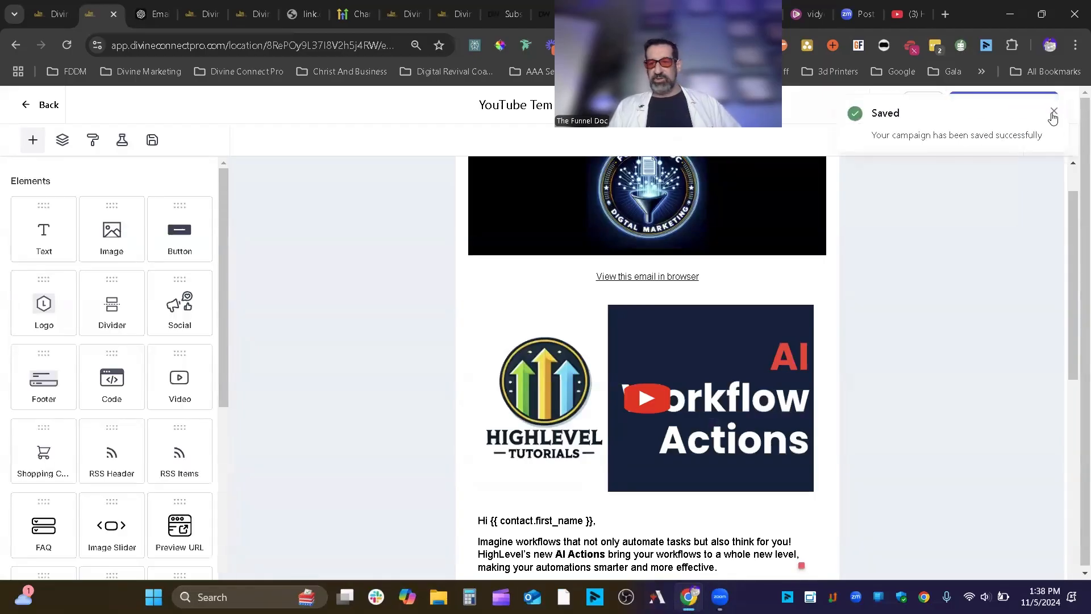
left_click(1053, 112)
left_click(998, 108)
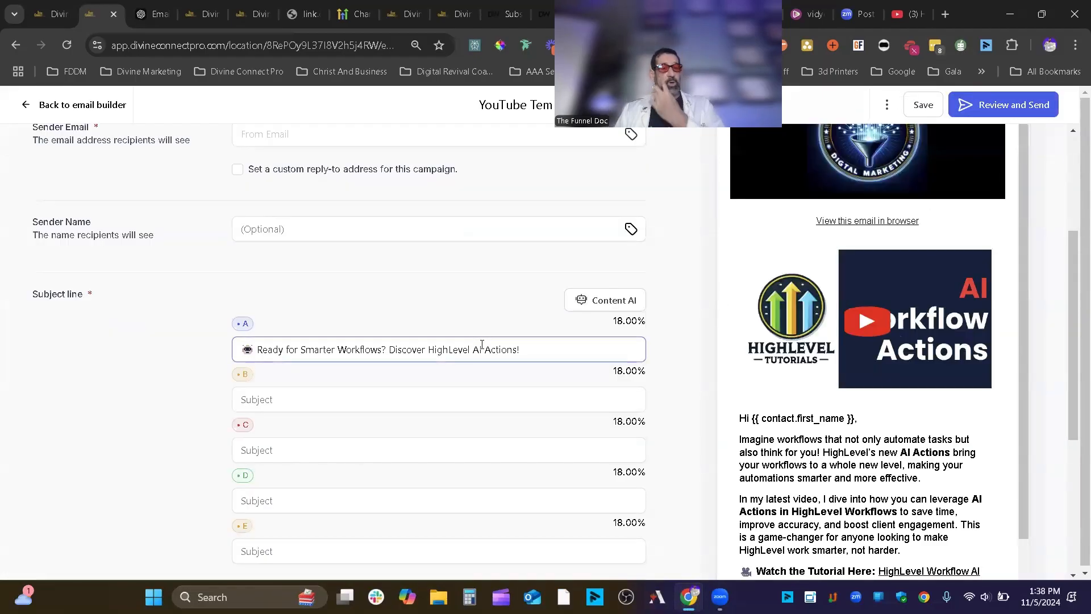
- Paste the sender email address and enter 'The Funnel Doc' as Sender Name
scroll(487, 343, "up", 3)
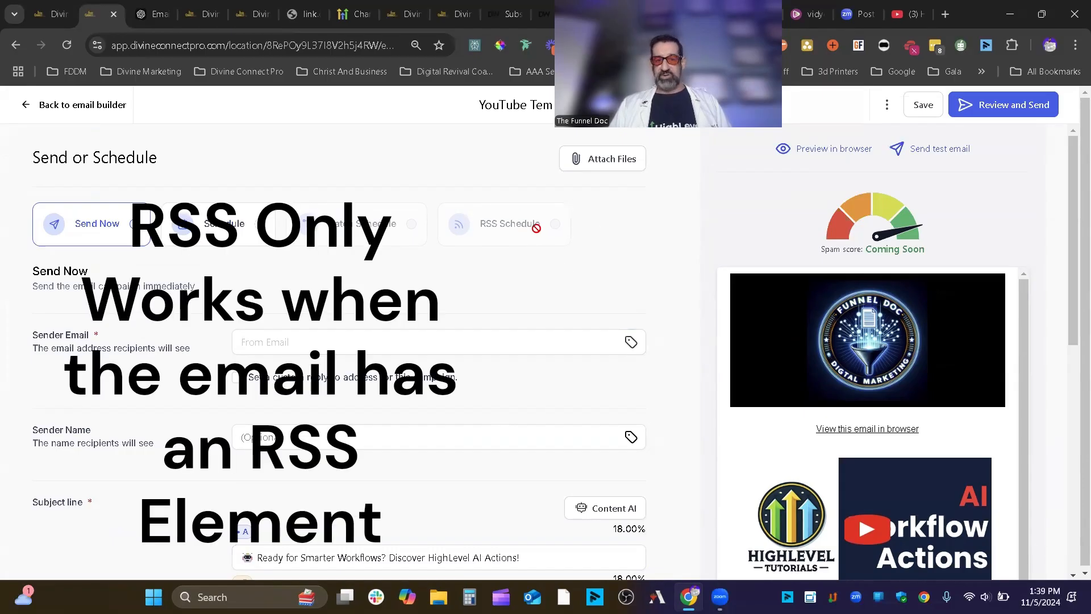
left_click(401, 335)
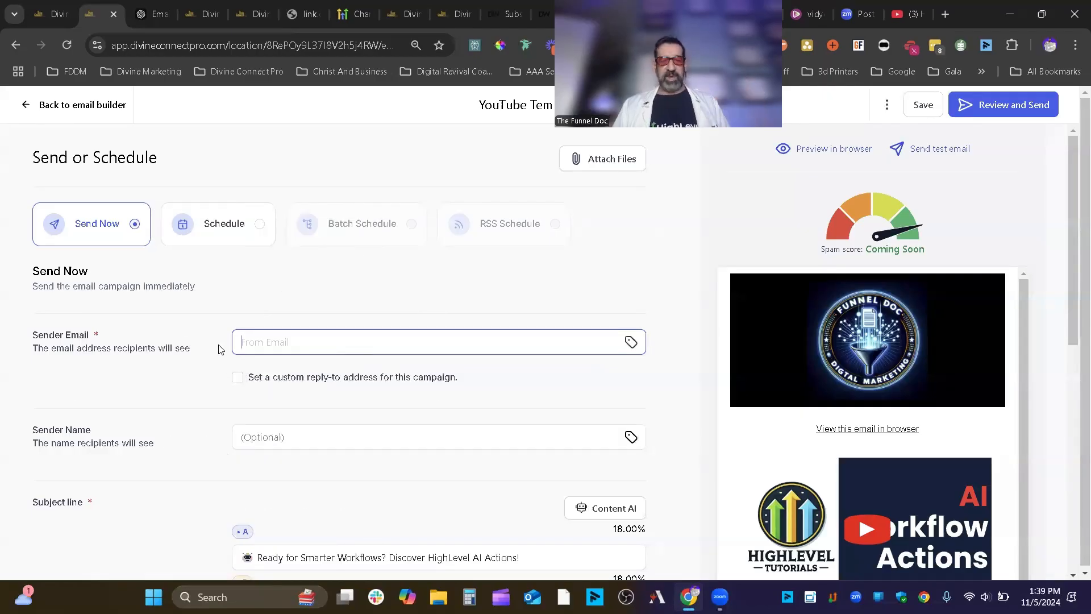
key("ctrl+v")
scroll(392, 405, "down", 3)
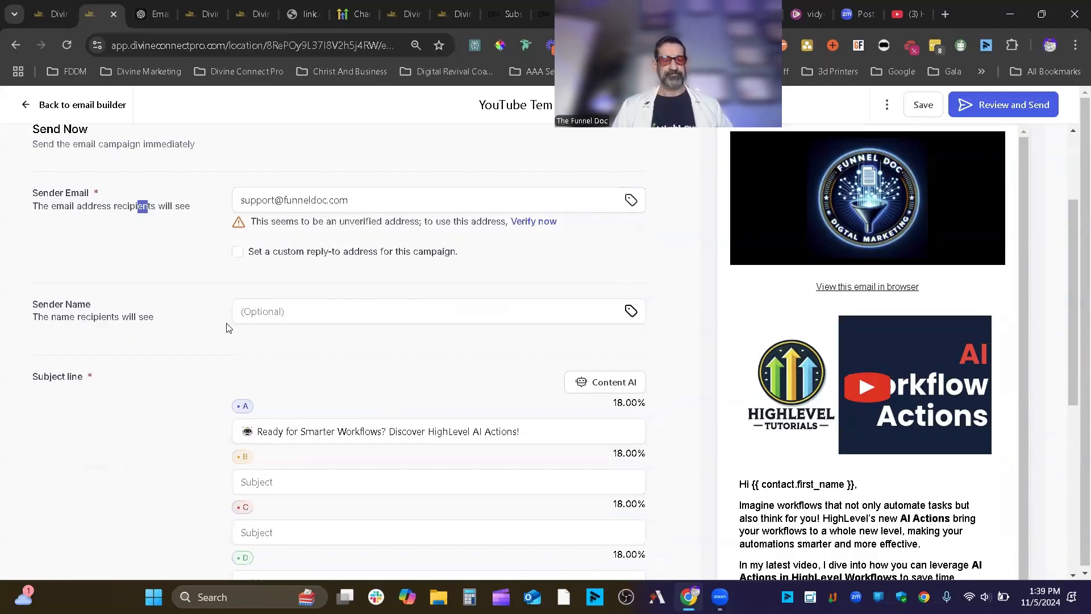
left_click(288, 305)
type("The Fu")
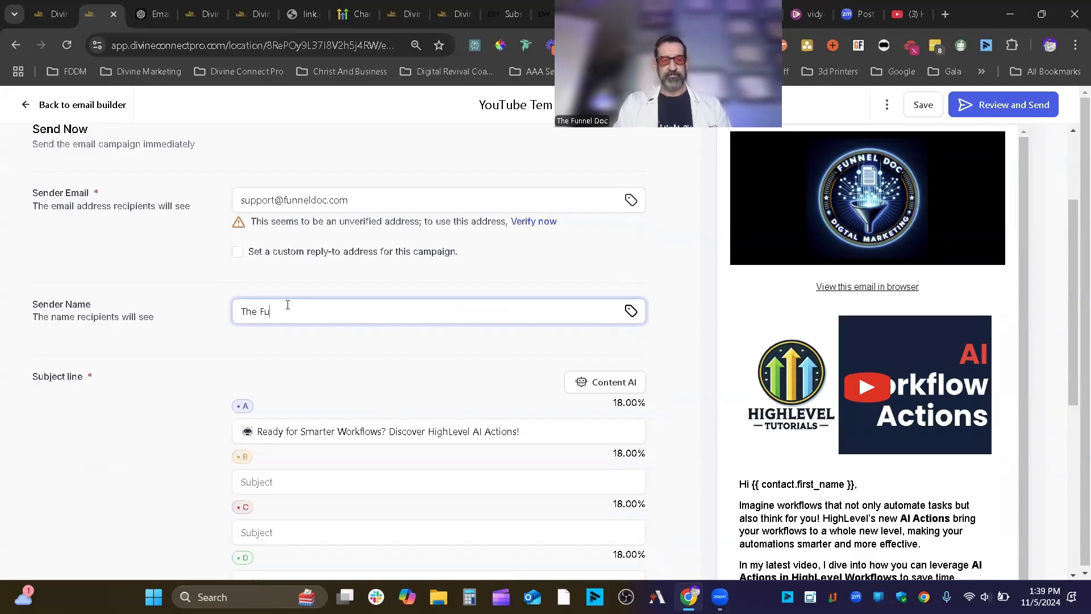
type("nnel D")
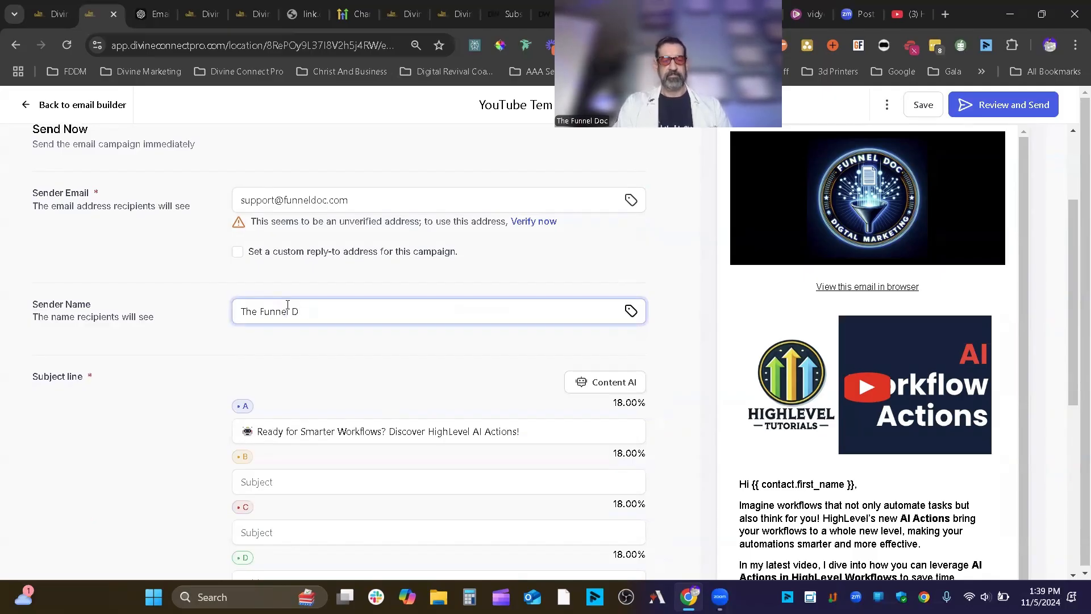
type("oc")
double_click(340, 398)
scroll(398, 402, "down", 3)
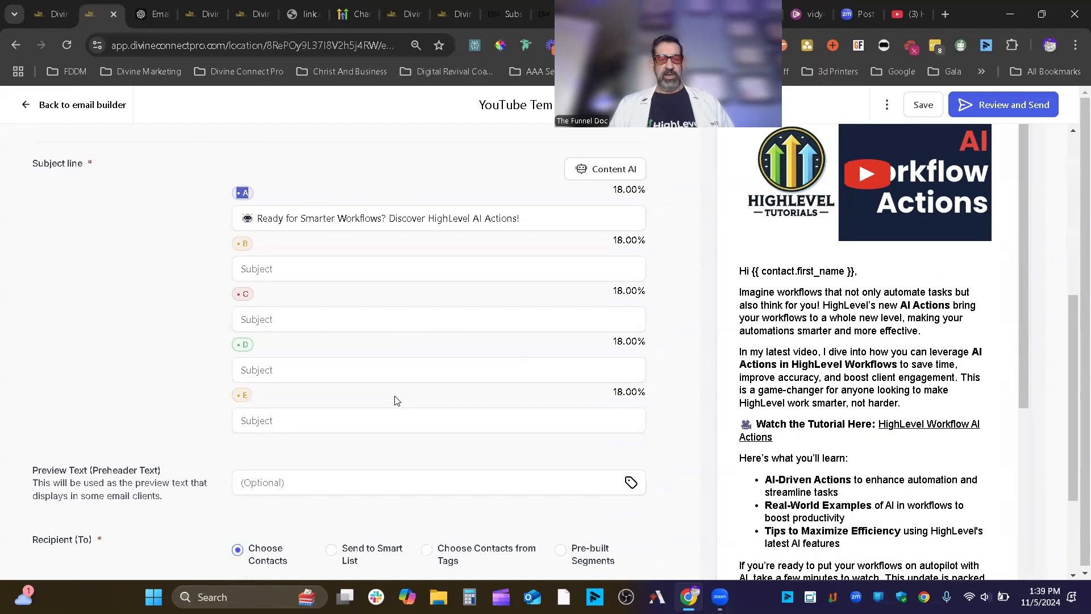
scroll(308, 310, "down", 1)
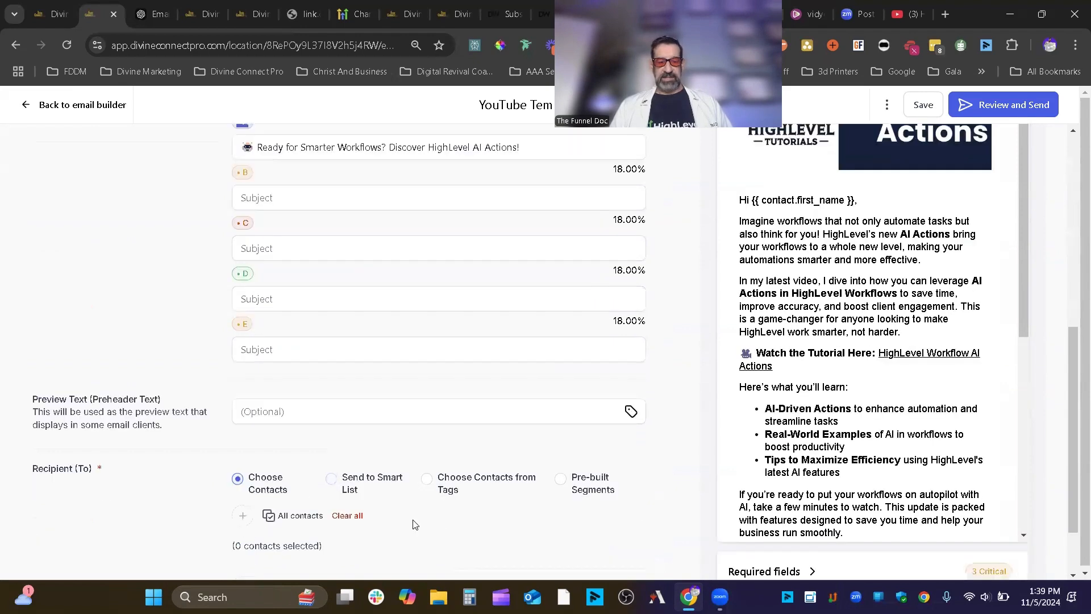
scroll(448, 487, "up", 6)
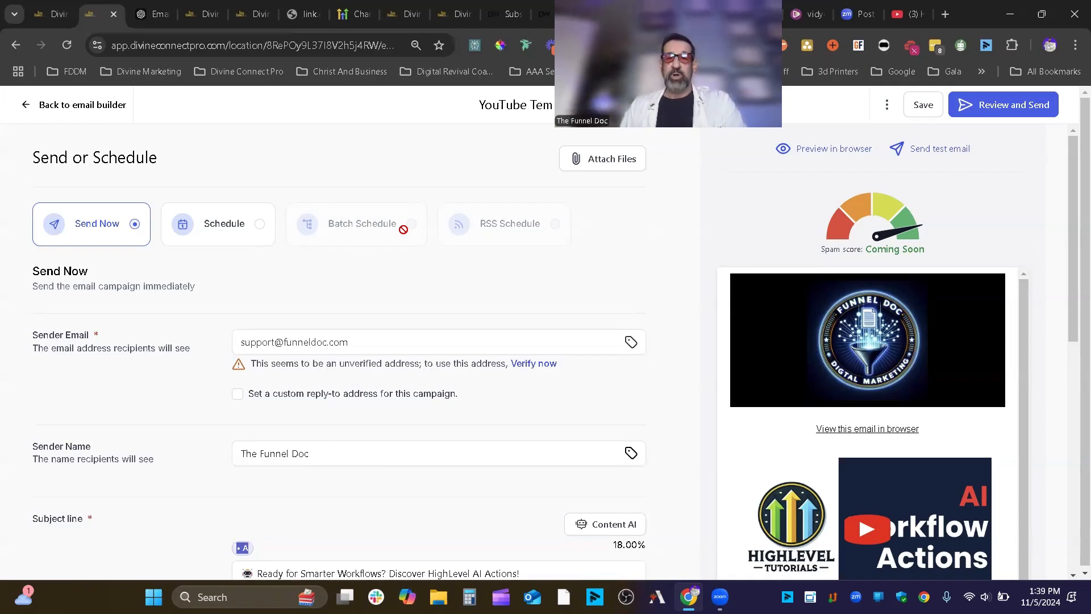
- Open the HighLevel Email Sending Guide in a new tab and enlarge its Email Sending Recommendations table
left_click(946, 15)
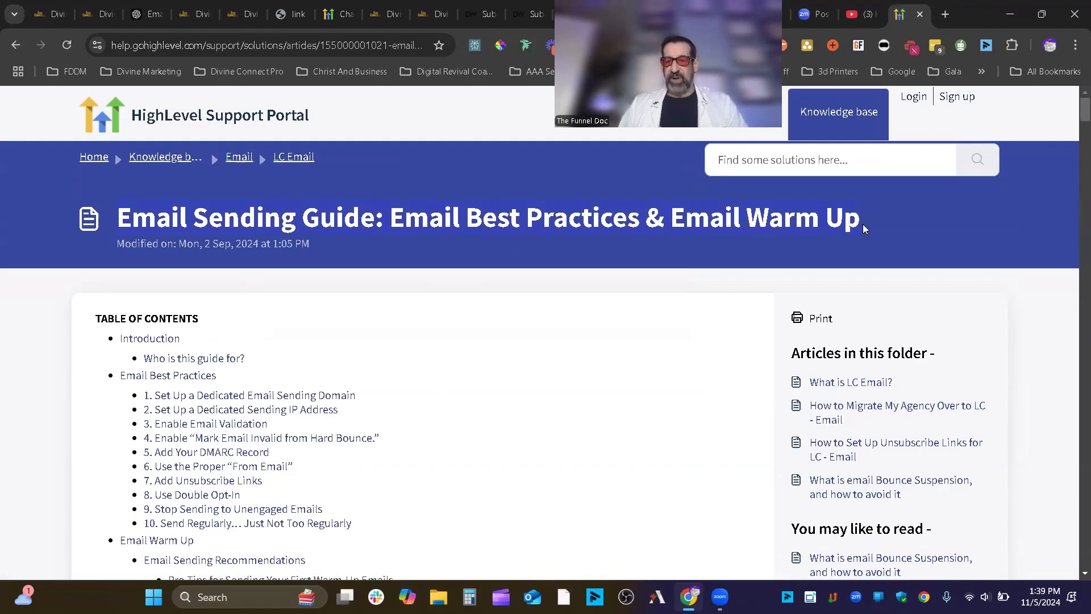
scroll(568, 402, "down", 15)
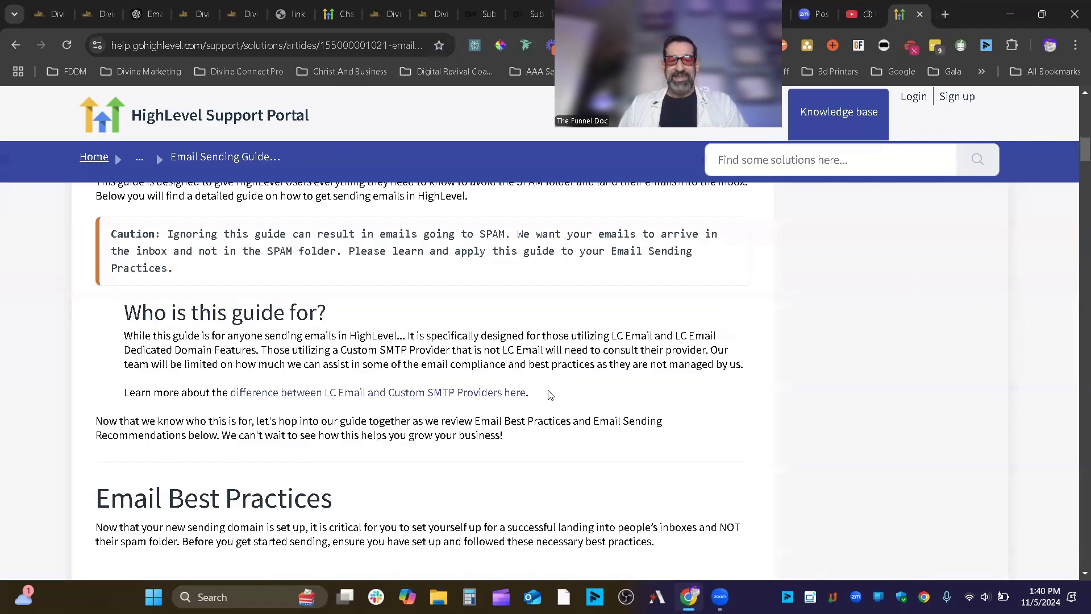
scroll(550, 393, "down", 20)
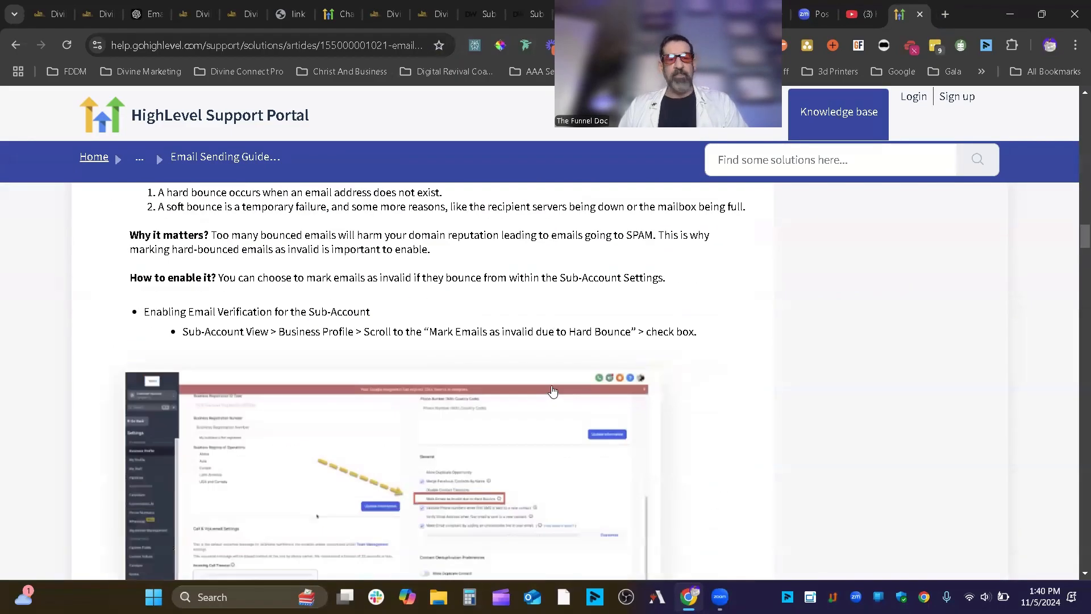
scroll(549, 391, "down", 4)
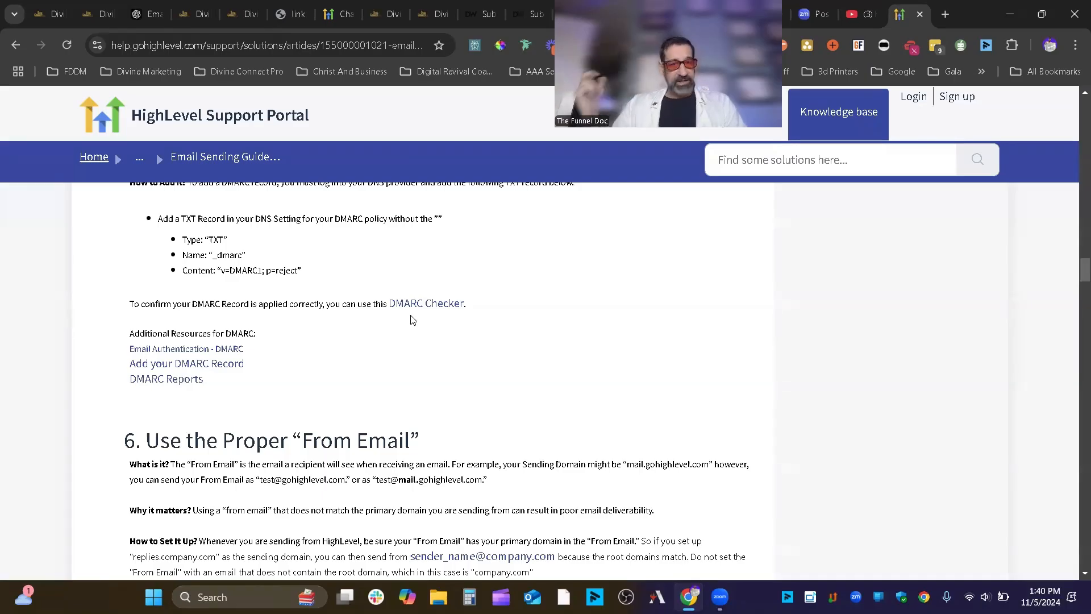
scroll(443, 324, "down", 1)
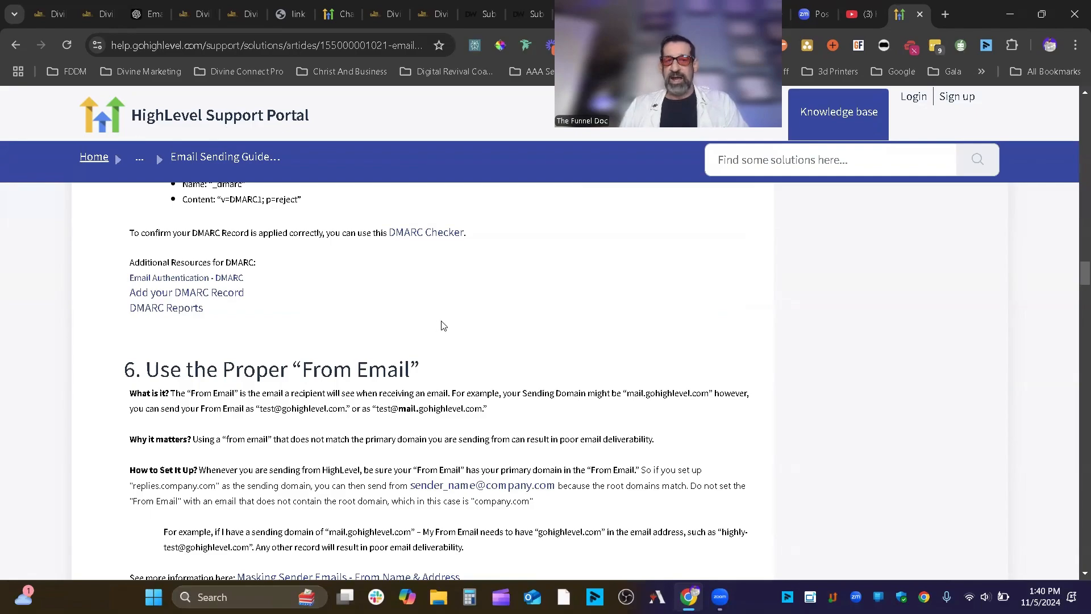
scroll(475, 323, "down", 20)
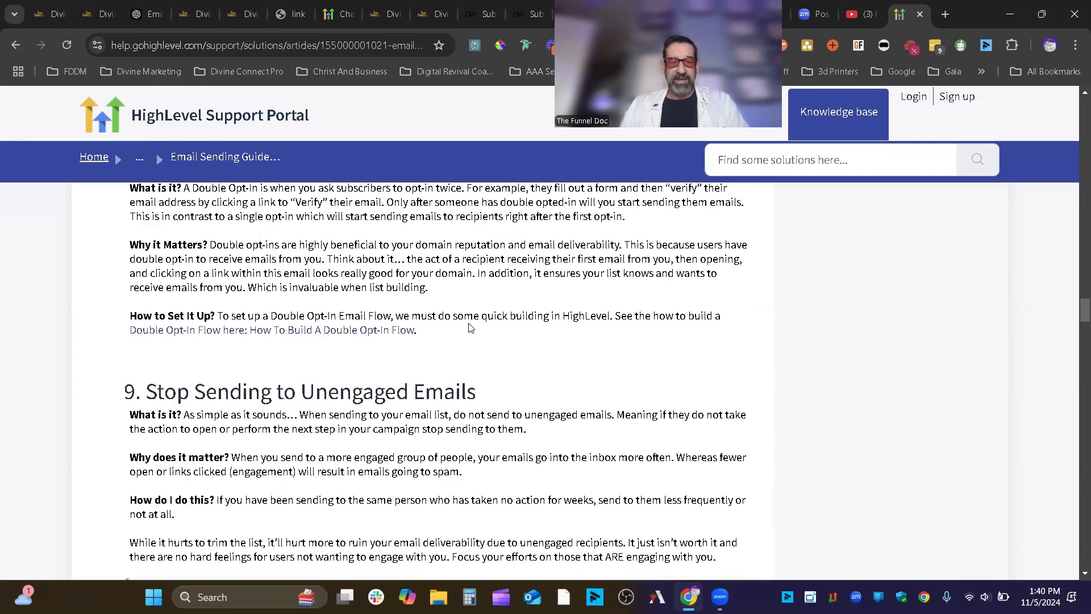
scroll(469, 323, "down", 10)
scroll(467, 324, "up", 1)
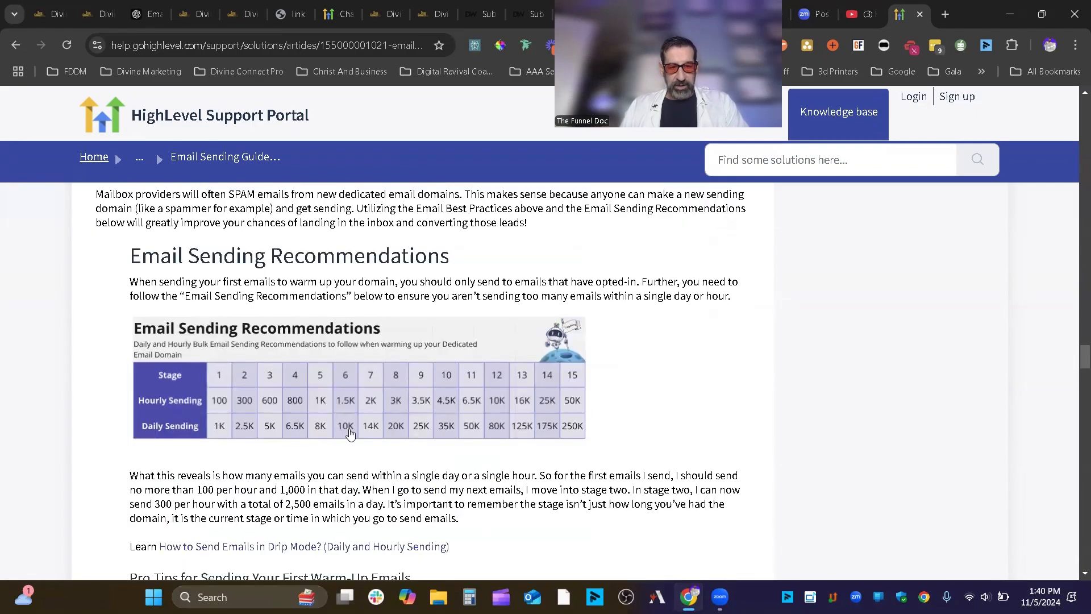
left_click(489, 375)
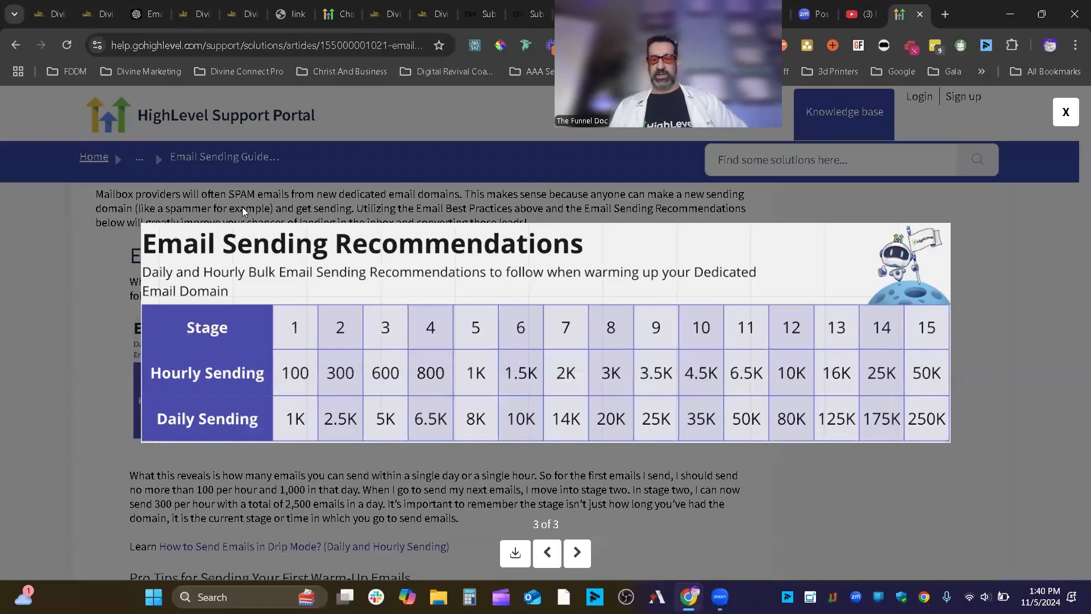
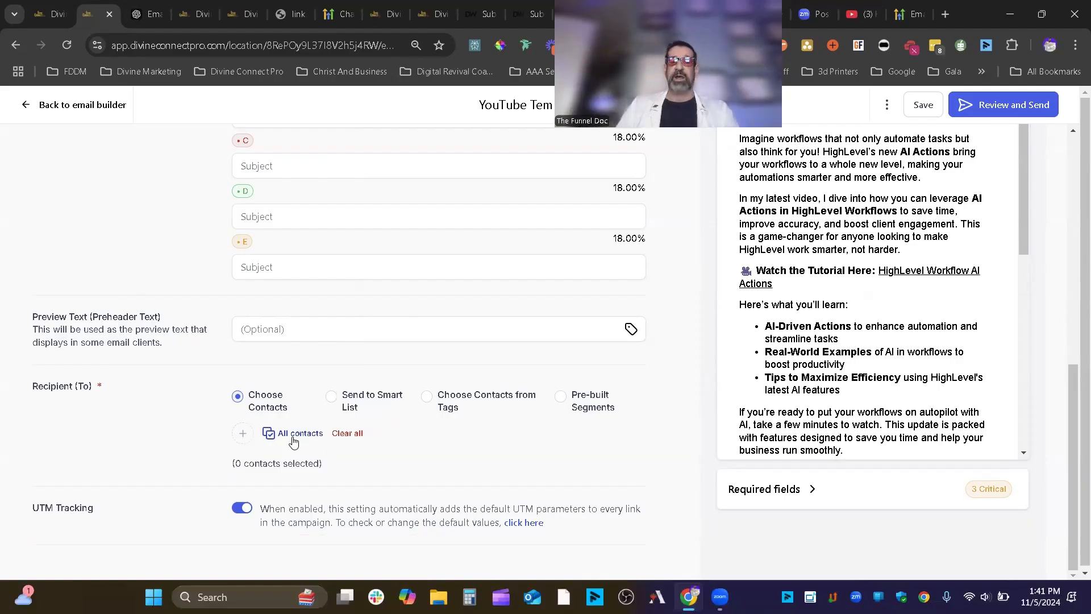
- Send the campaign to a smart list, choosing the Email smart list
left_click(372, 405)
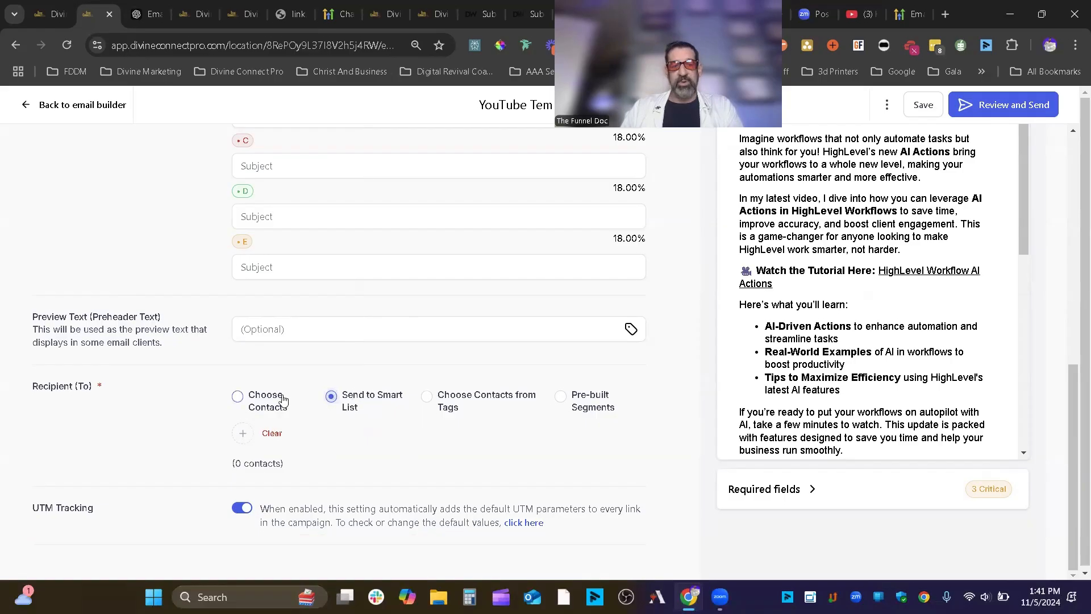
left_click(242, 433)
left_click(194, 373)
left_click(377, 443)
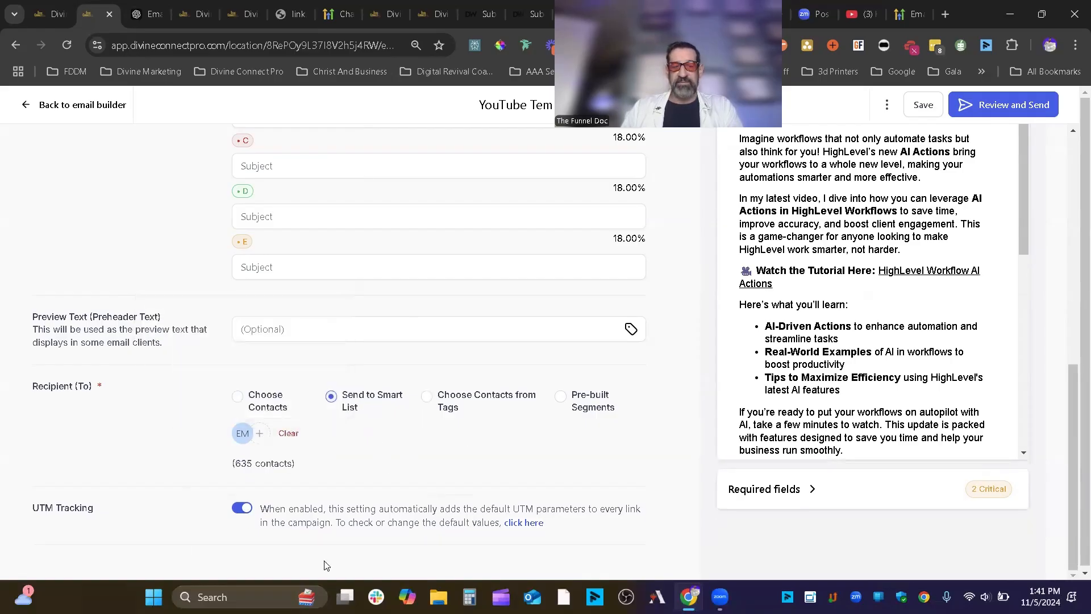
- Switch recipients to tags, then to Pre-built Segments with none chosen, and check Required fields
left_click(448, 404)
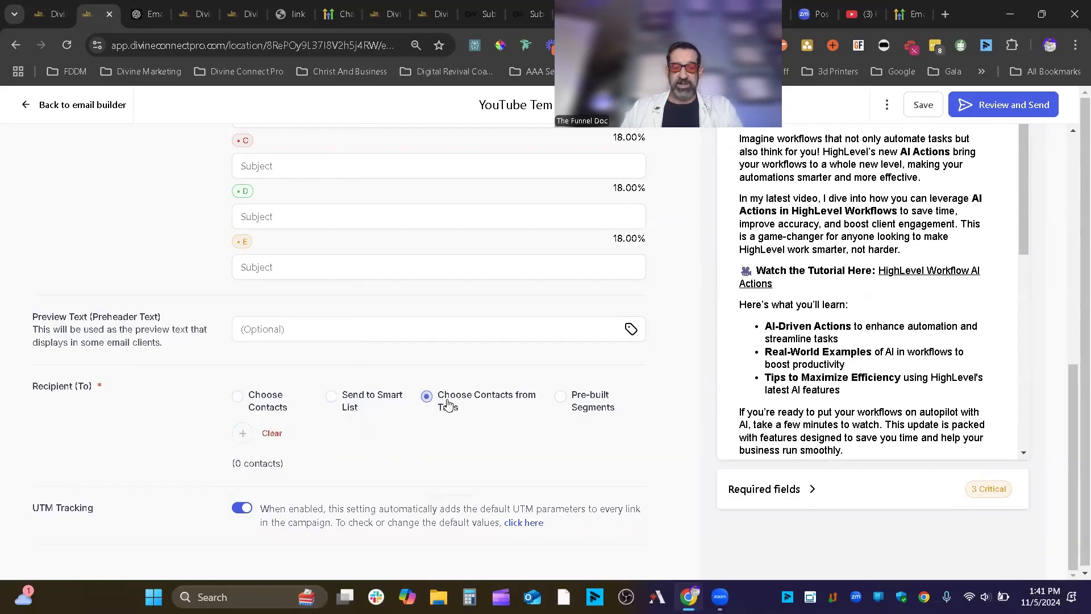
left_click(241, 434)
left_click(492, 429)
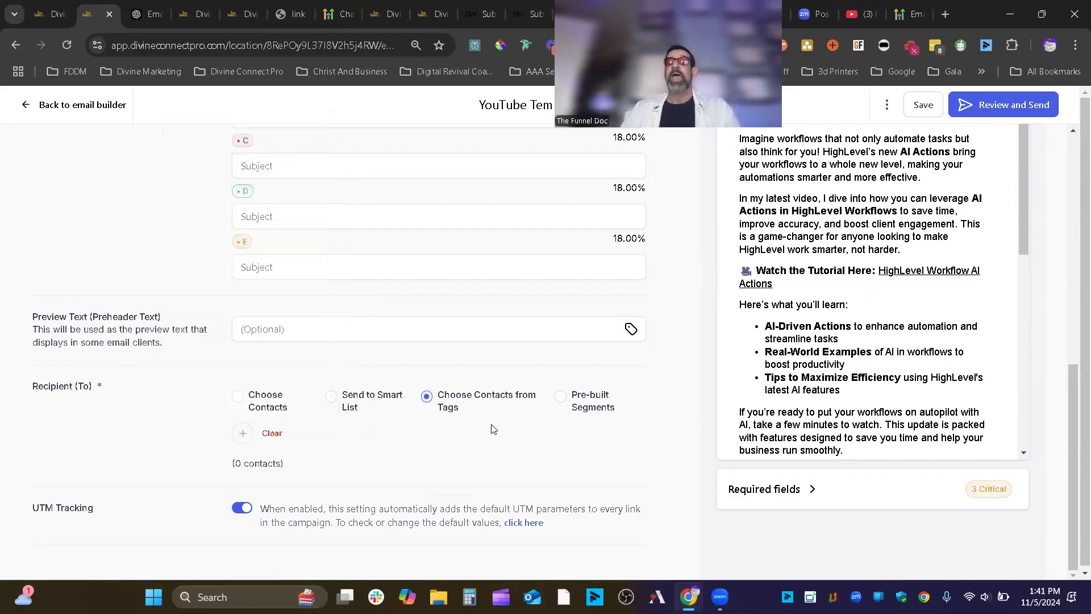
left_click(593, 402)
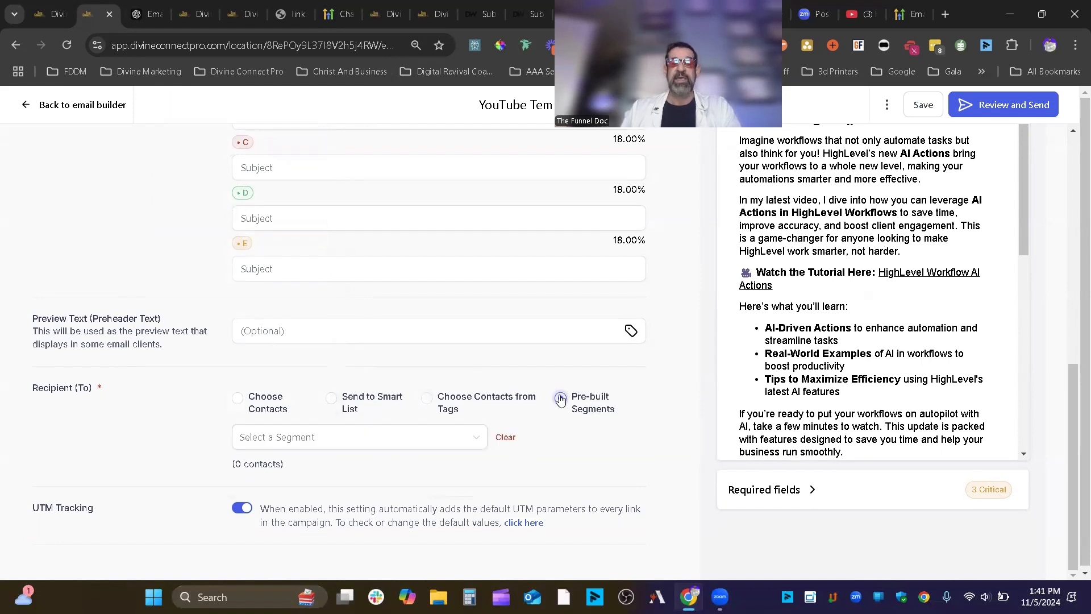
left_click(458, 442)
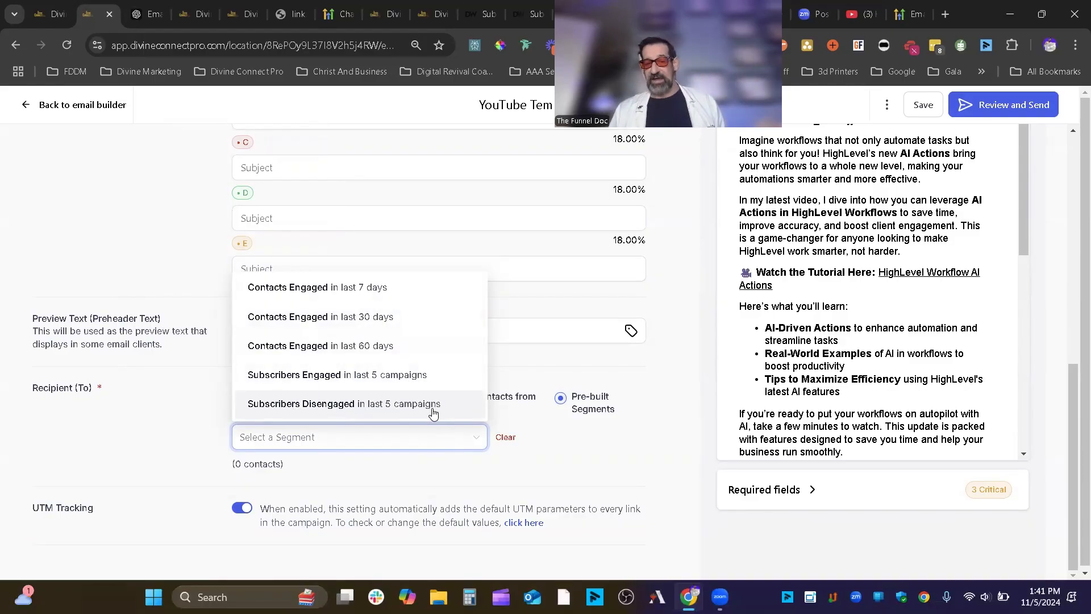
left_click(590, 449)
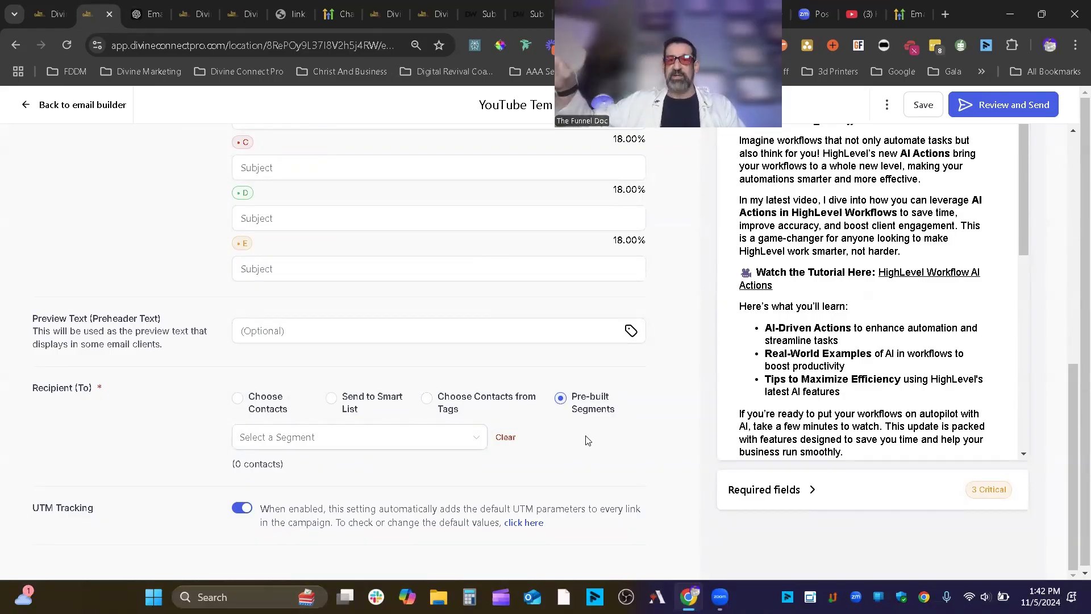
scroll(571, 372, "down", 1)
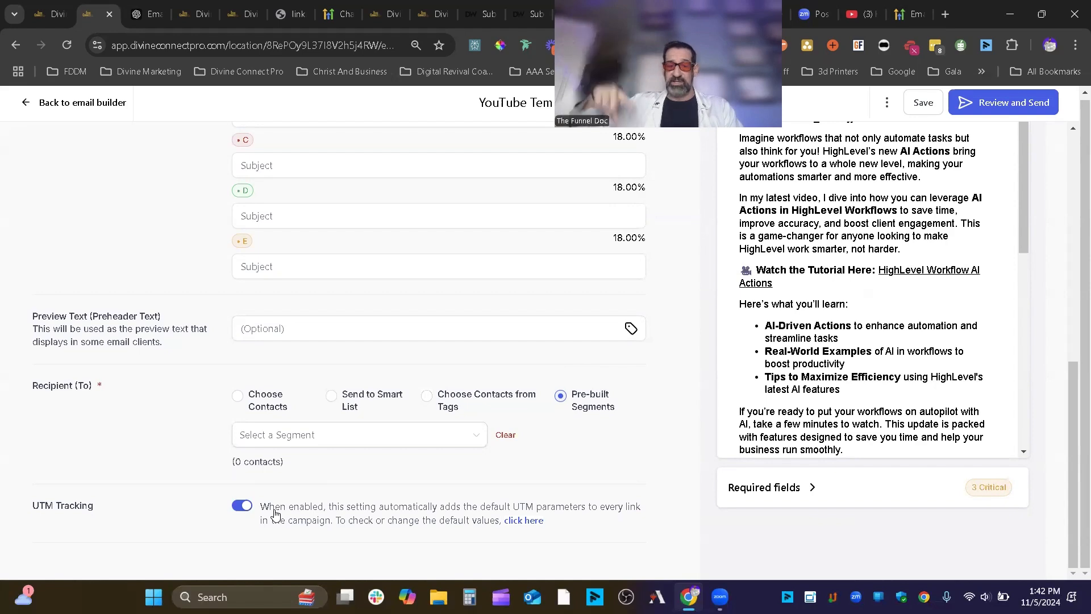
left_click(826, 487)
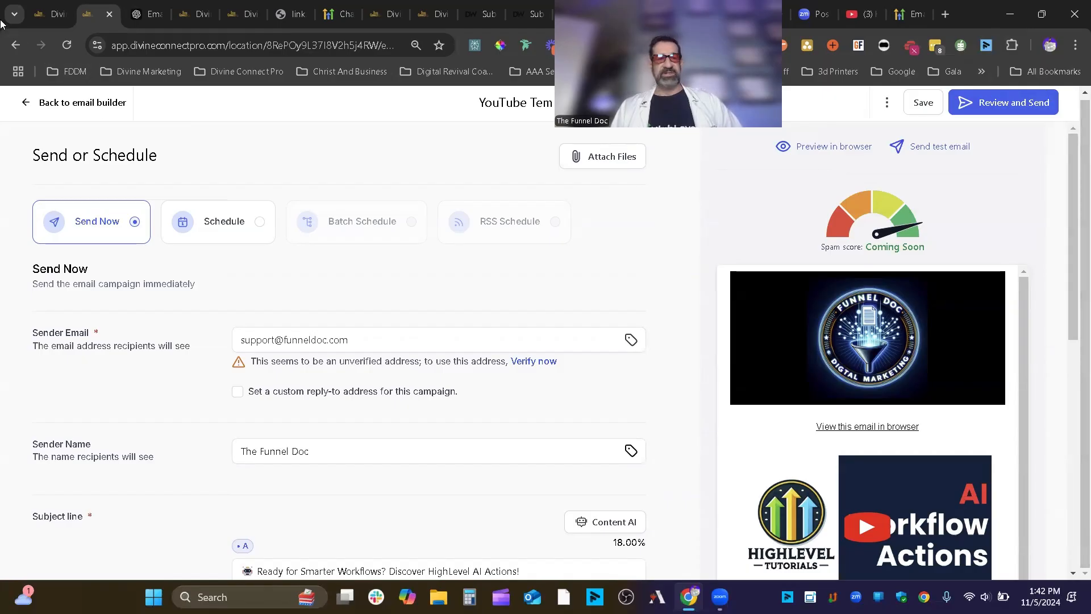
- Leave the email editor for the Email Marketing campaigns list and glance at Workflow campaigns
left_click(28, 103)
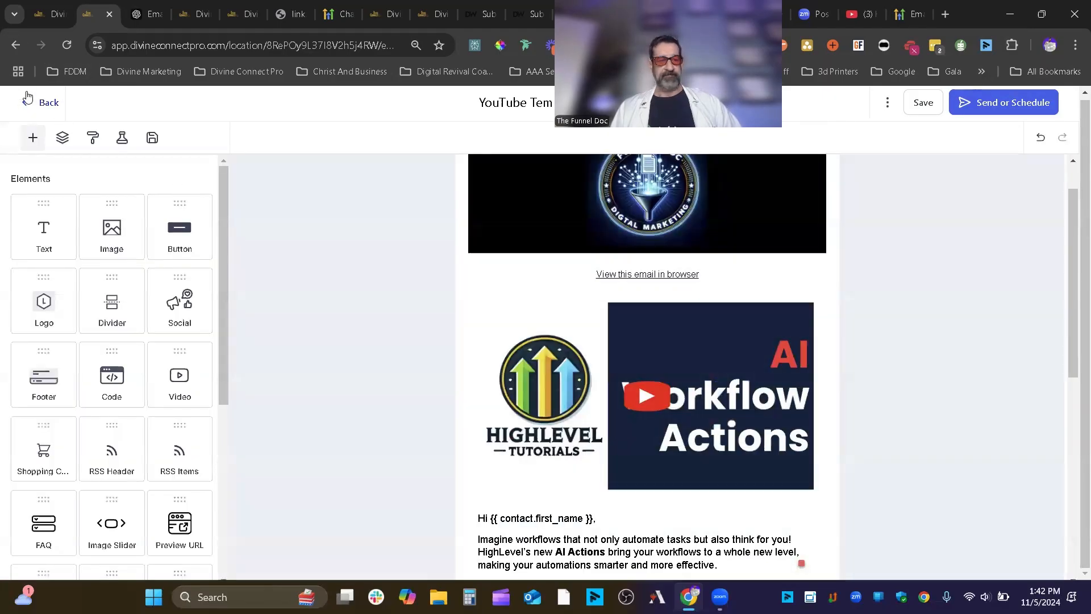
left_click(28, 102)
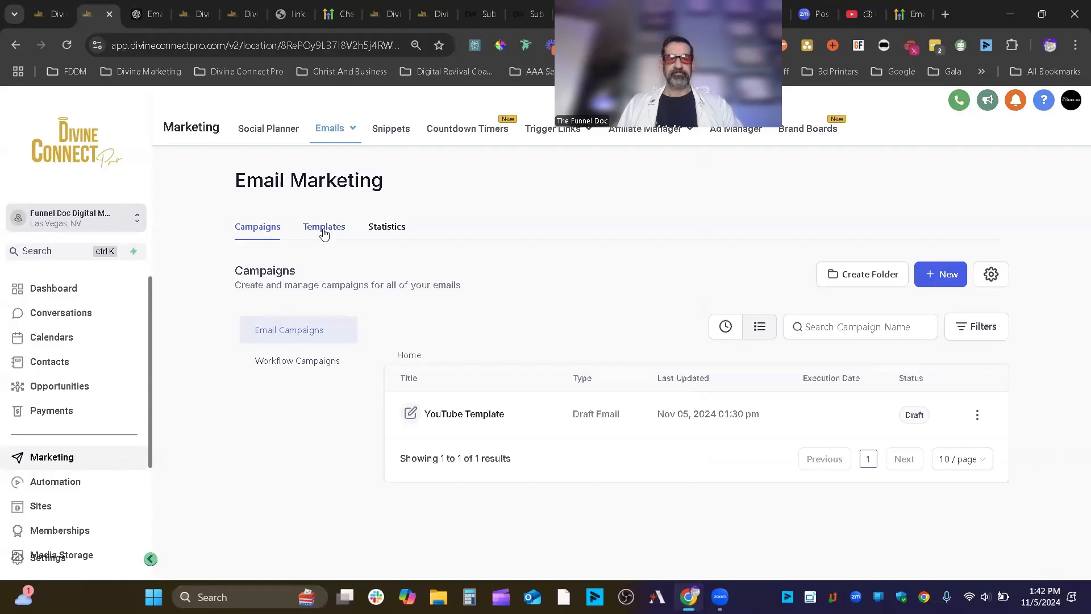
left_click(325, 369)
left_click(314, 338)
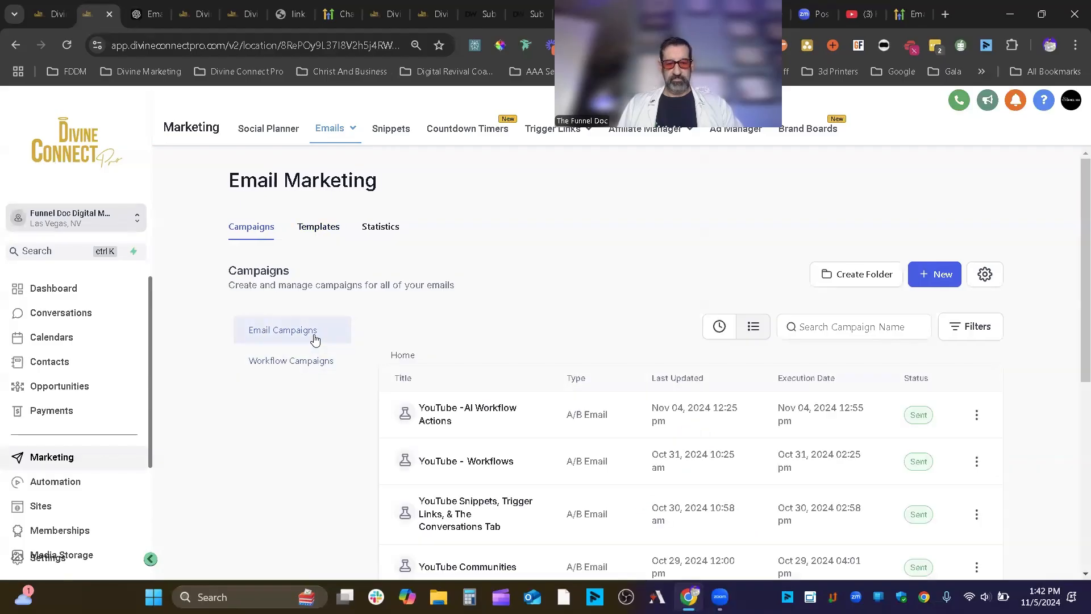
scroll(769, 383, "down", 3)
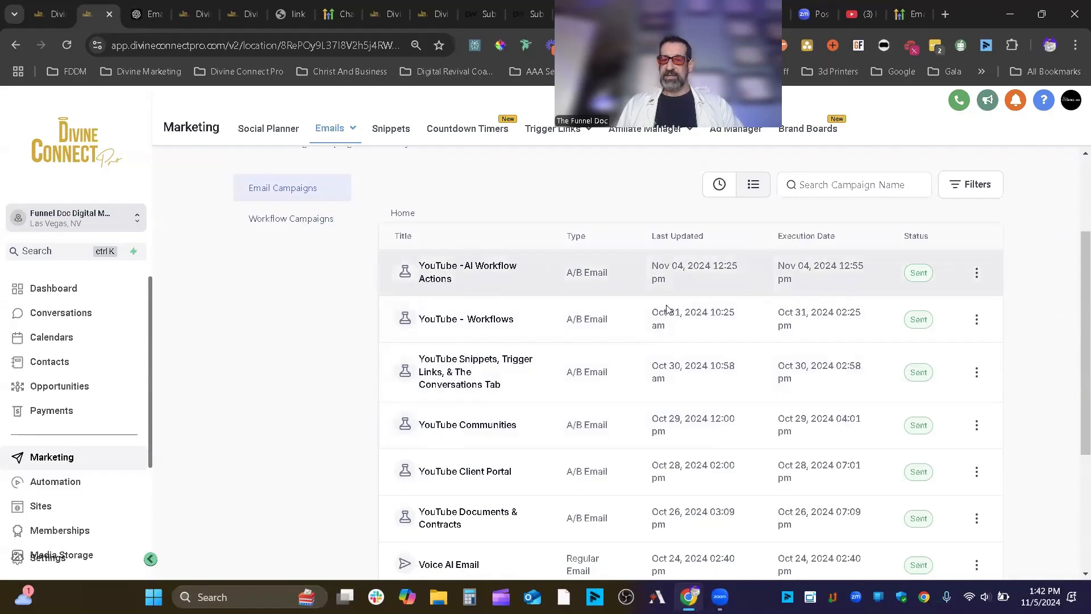
- Inspect the YouTube -AI Workflow Actions campaign's options, then start a new workflow campaign
left_click_drag(625, 279, 556, 275)
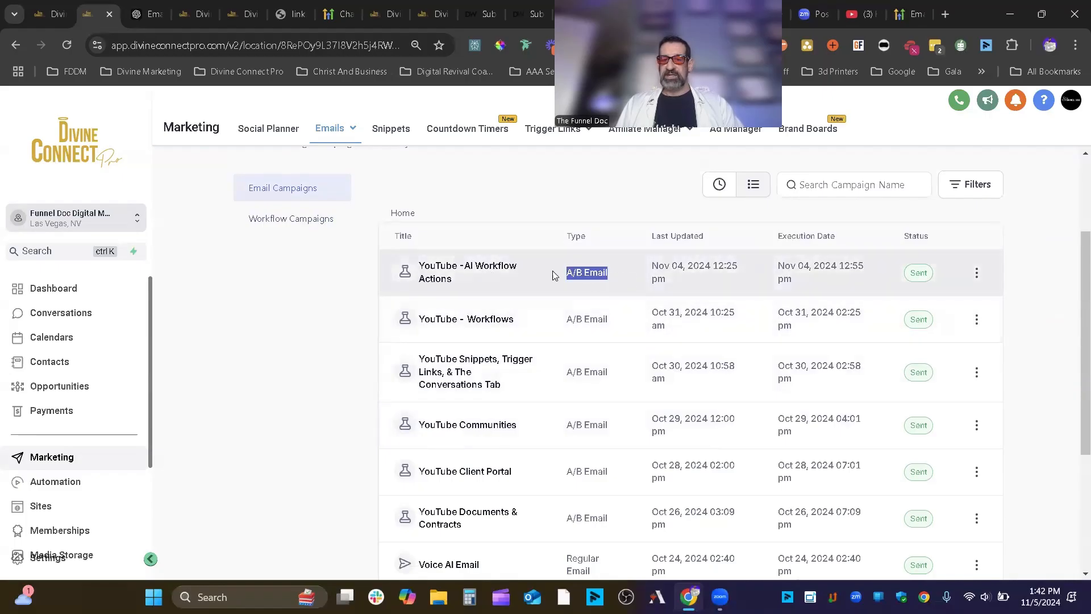
left_click(977, 273)
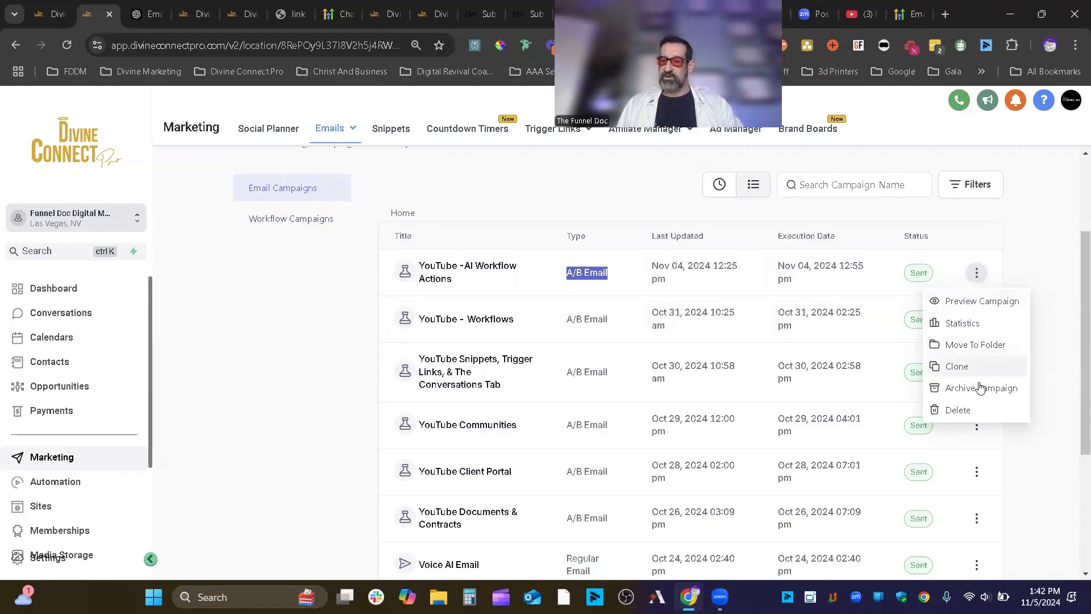
left_click(839, 219)
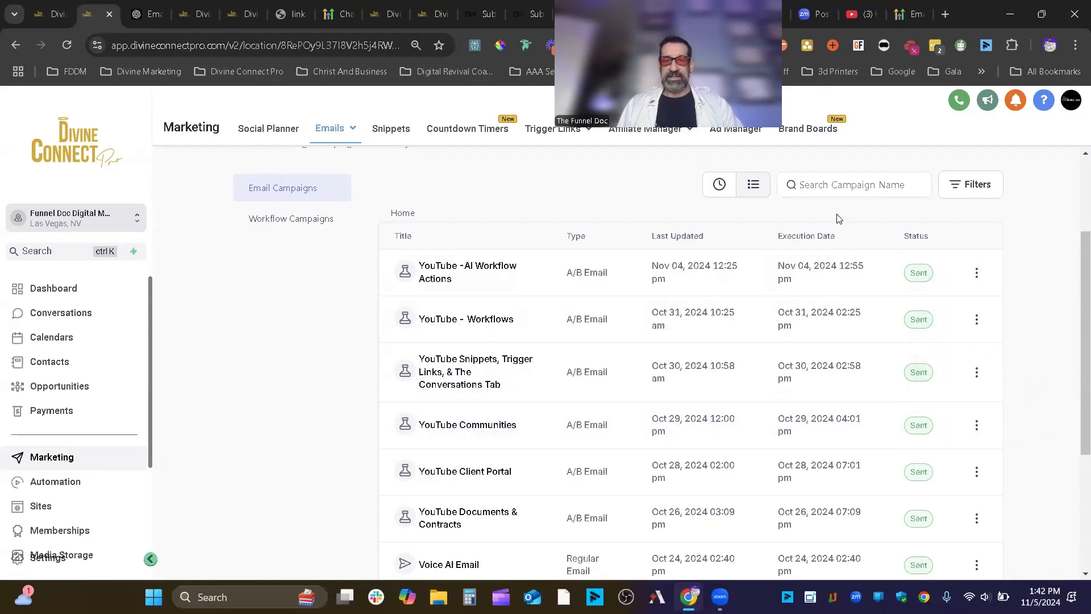
left_click(321, 227)
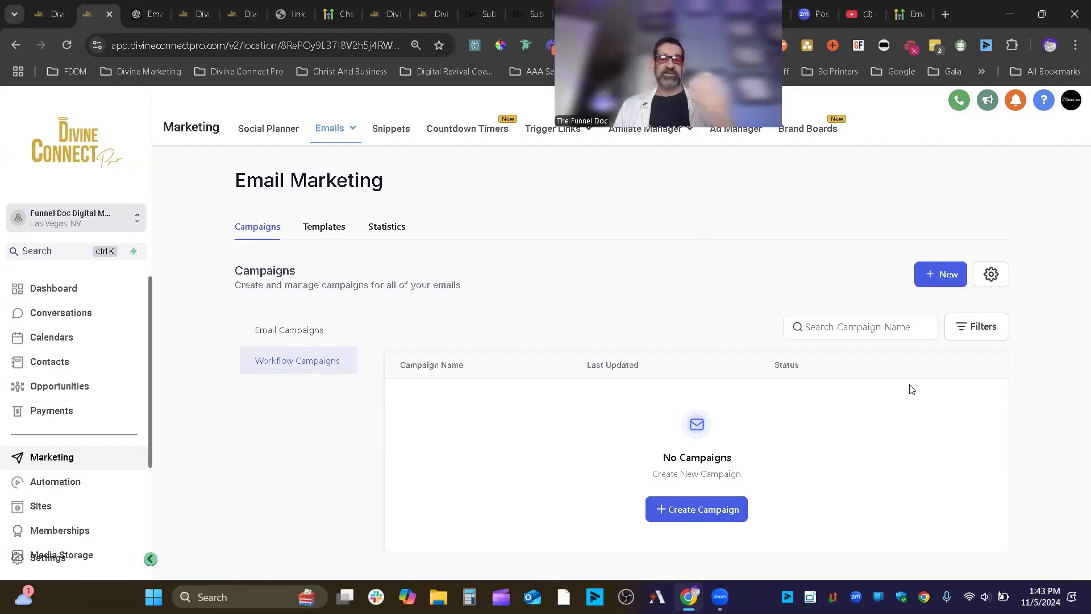
left_click(934, 277)
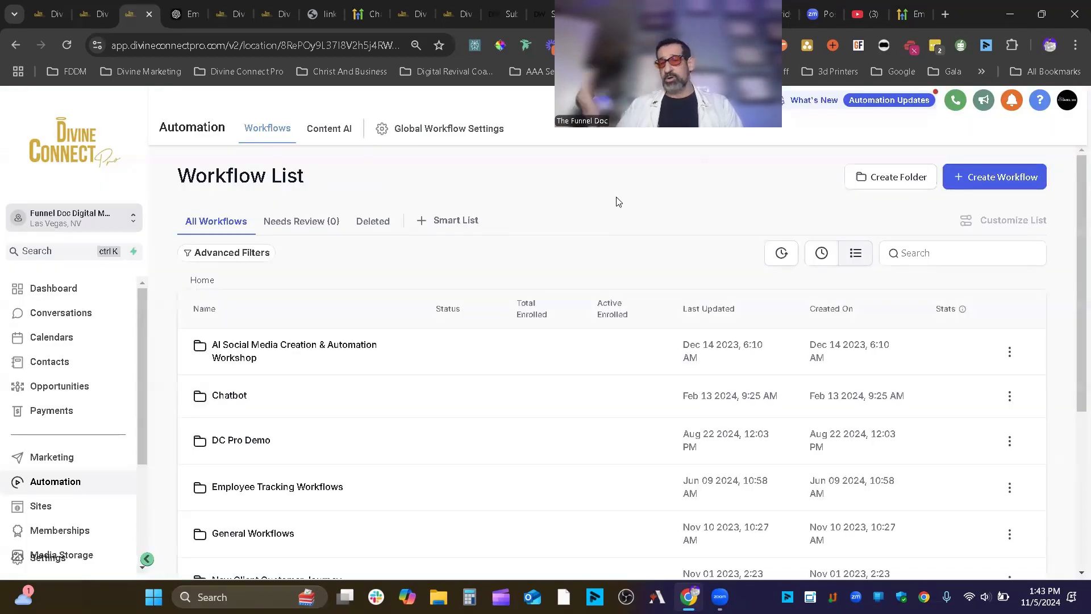
- Create a new workflow from scratch and dismiss the Allow Multiple Opportunities notice
left_click(992, 175)
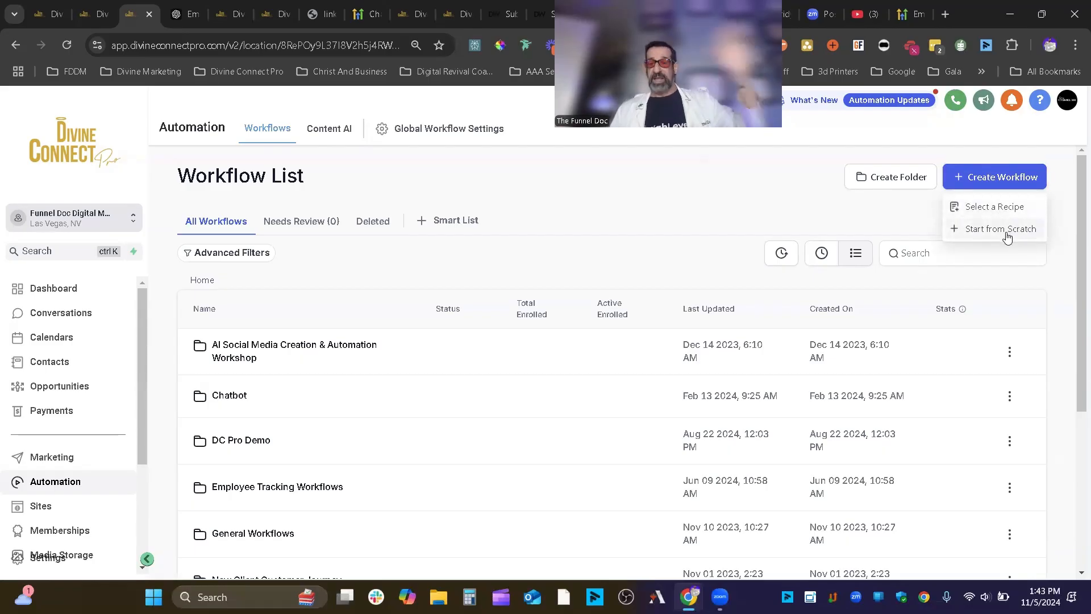
left_click(1003, 230)
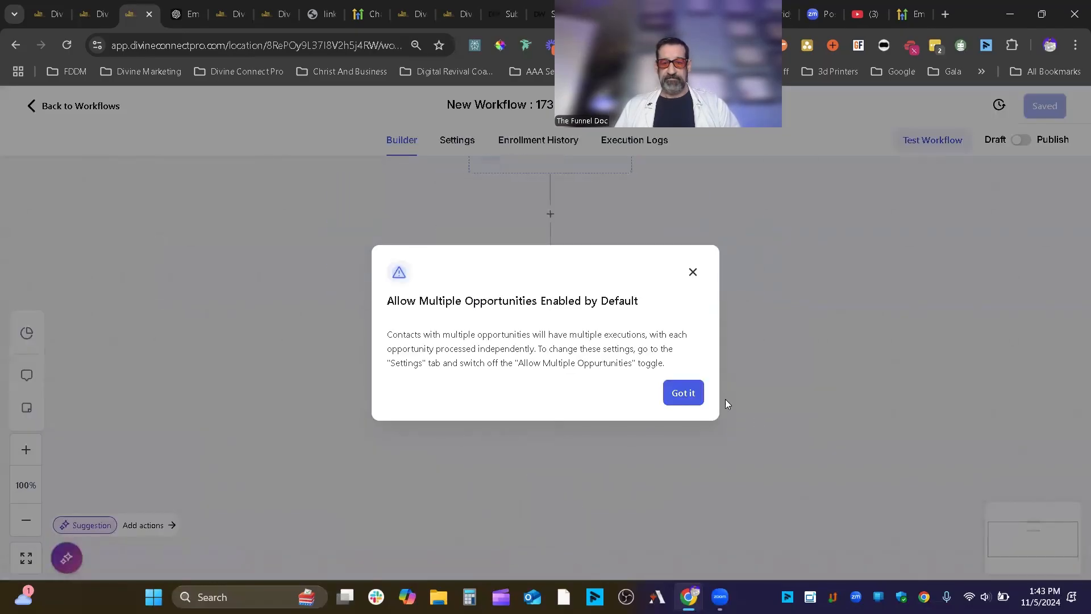
left_click(682, 392)
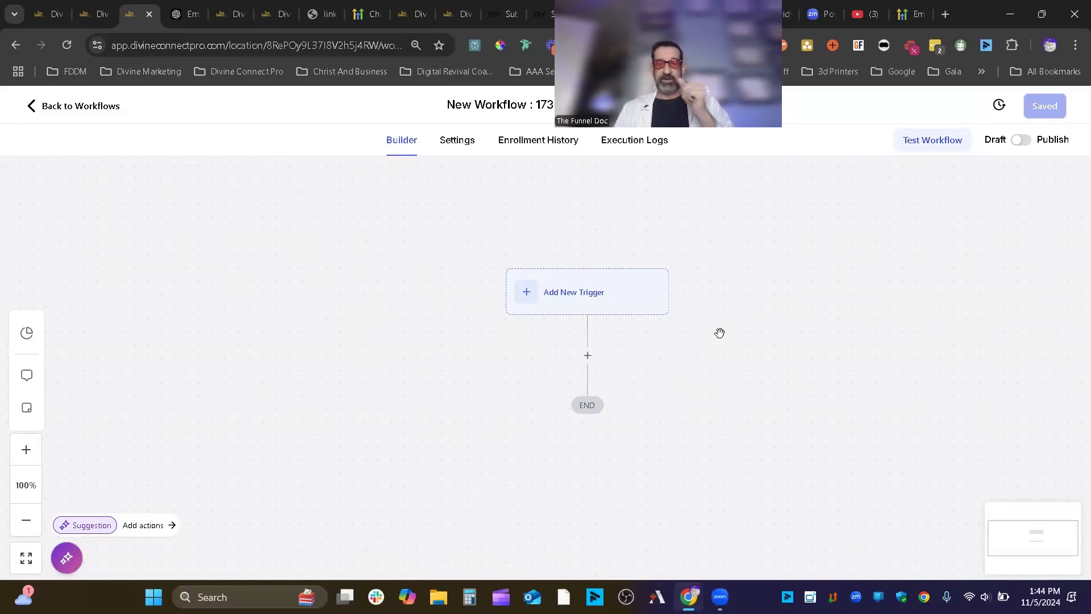
- Add a Set Event Start Date step with a Specific Date/Time of November 29, 2024
left_click(587, 355)
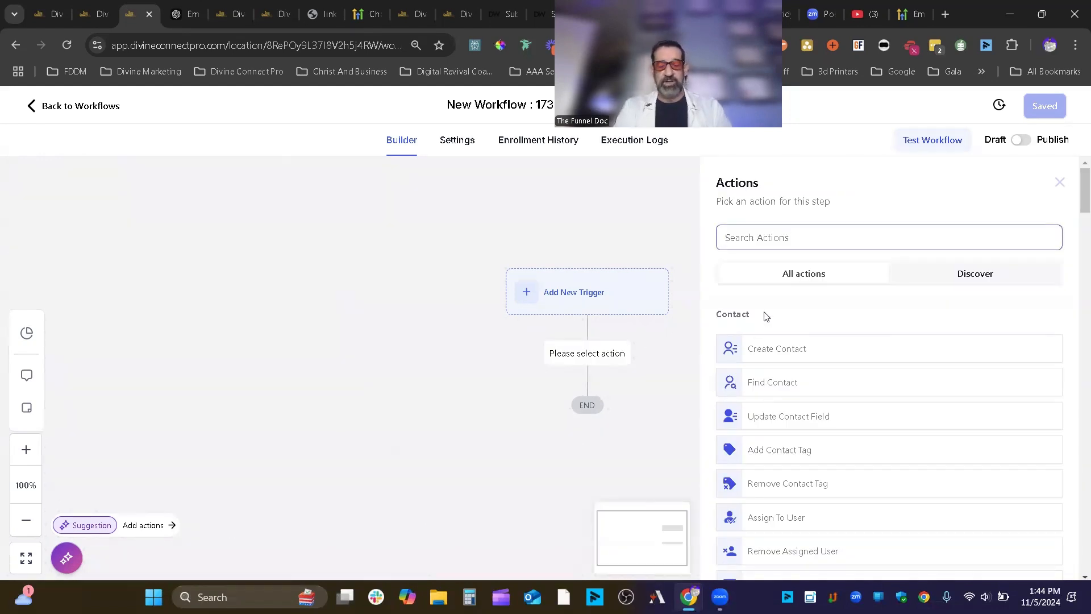
type("eventy")
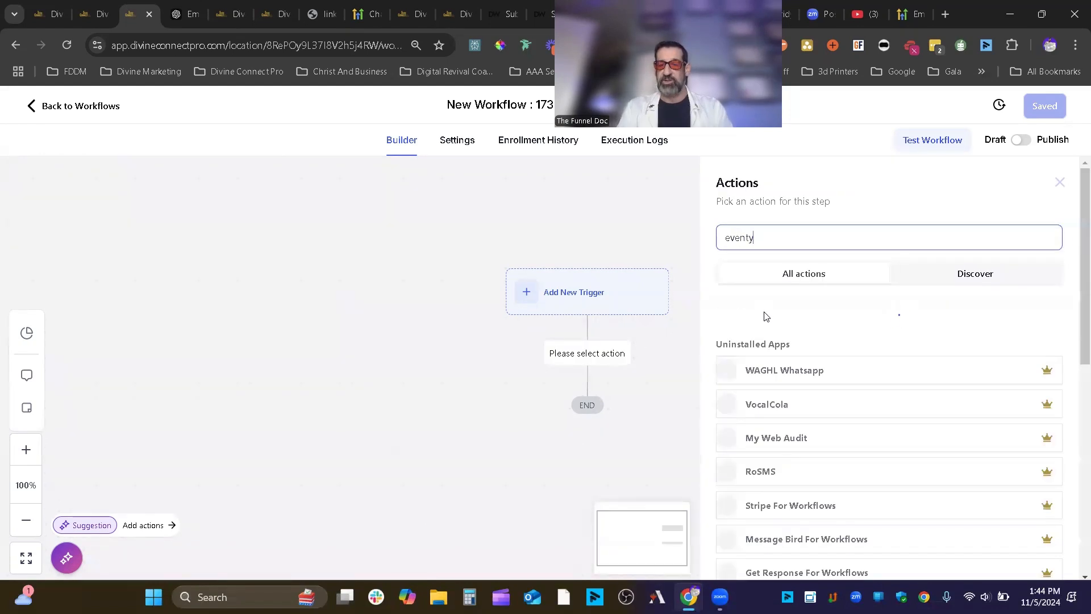
key("BackSpace")
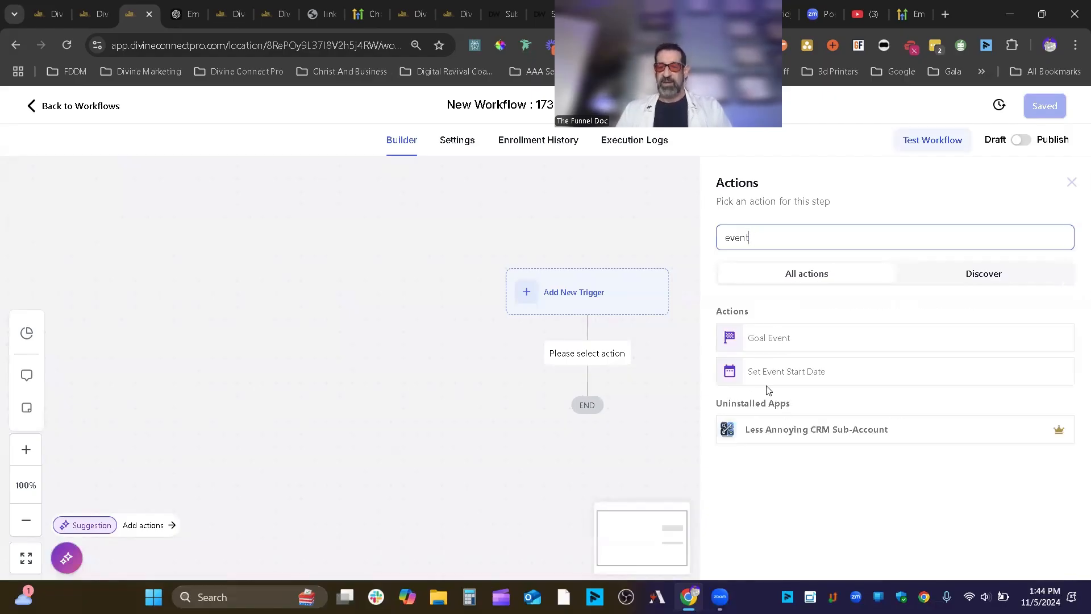
left_click(795, 380)
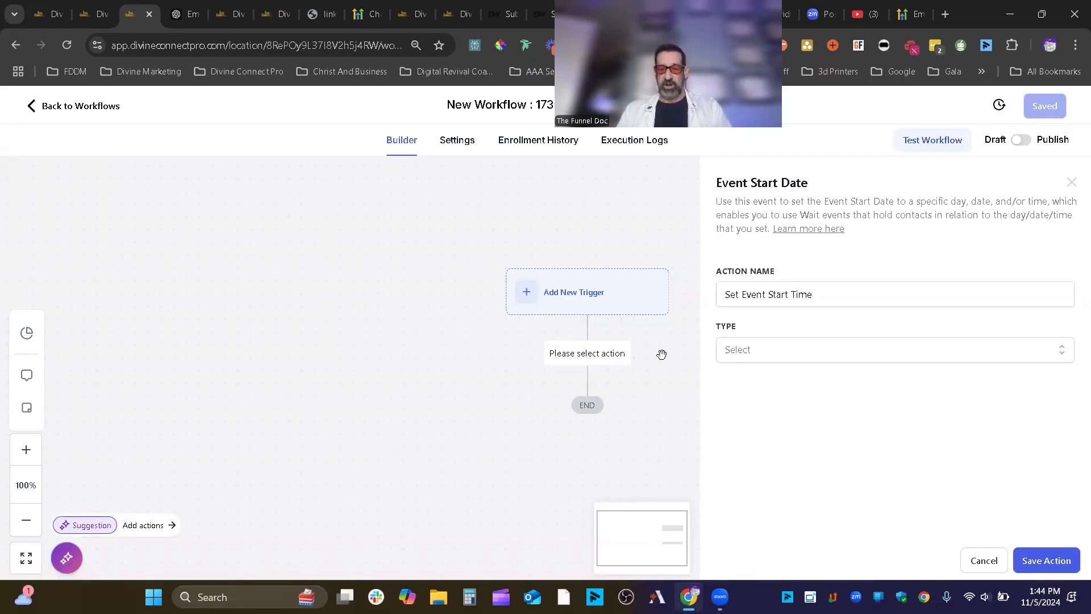
left_click(816, 359)
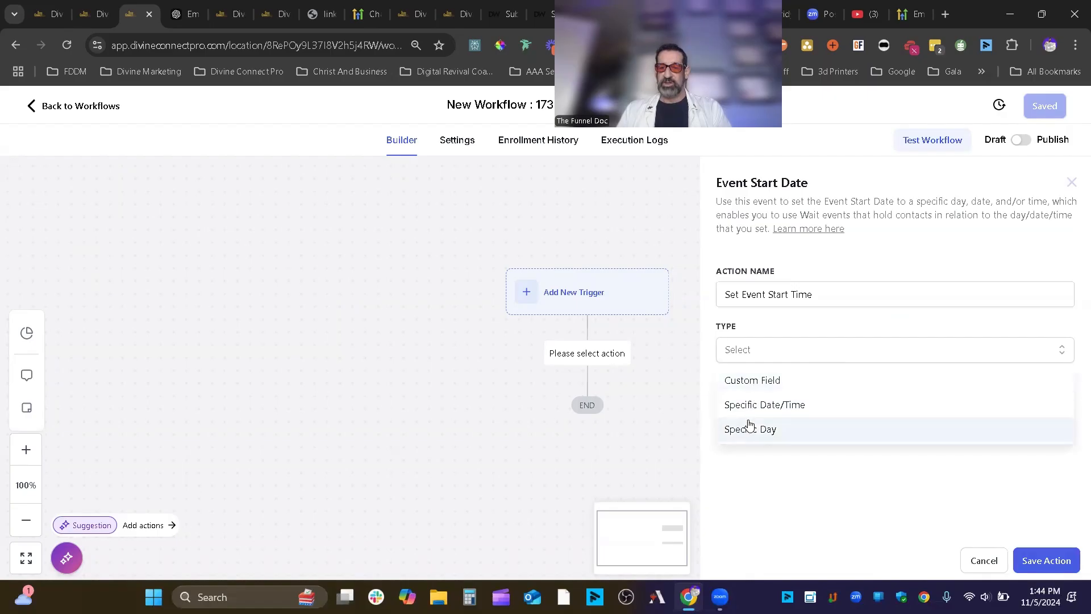
left_click(781, 404)
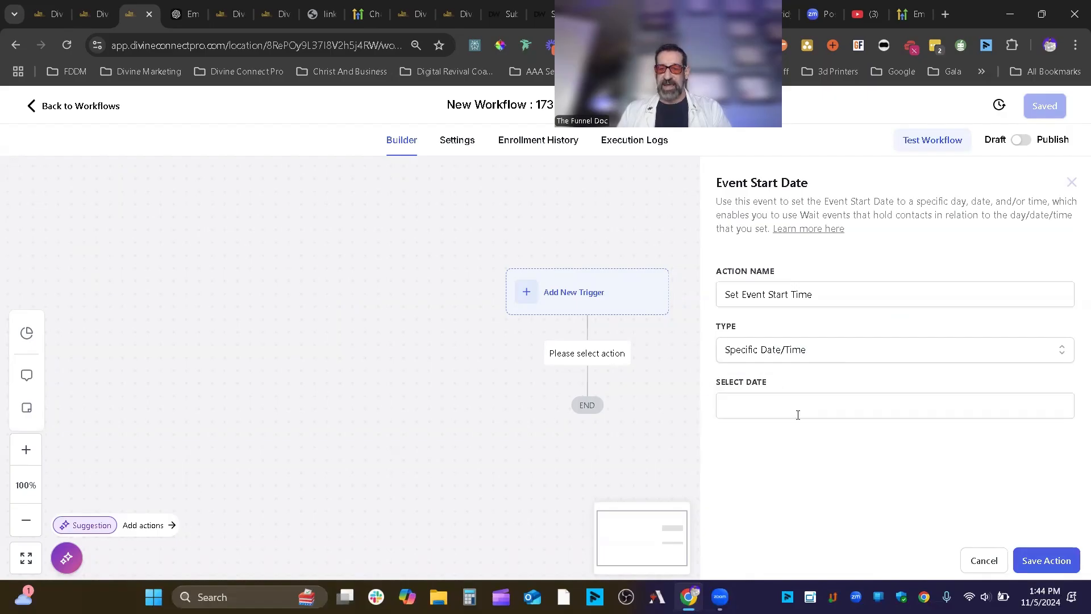
left_click(803, 399)
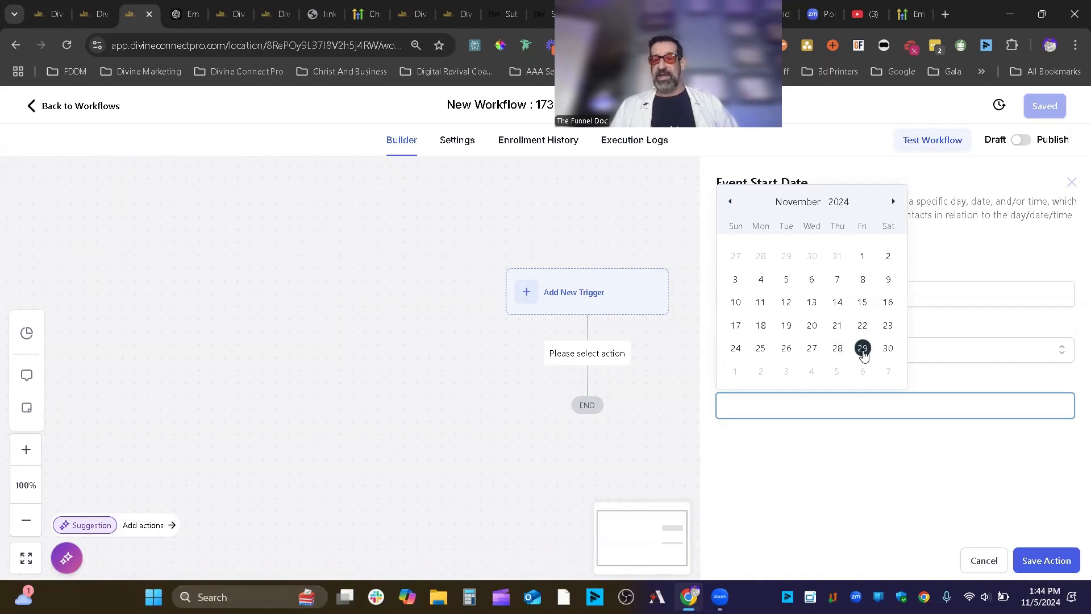
left_click(863, 349)
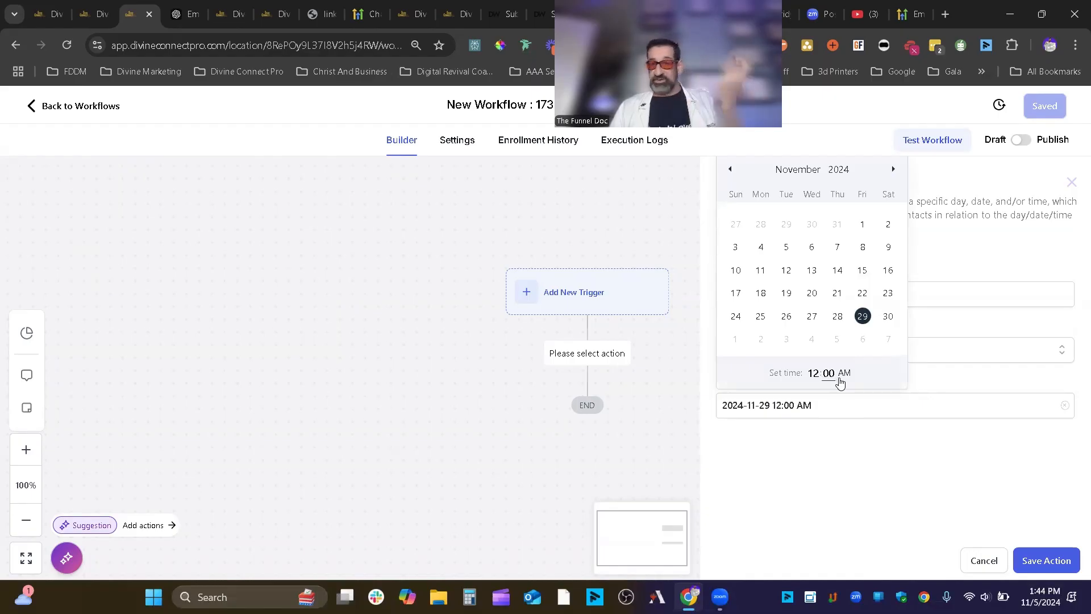
left_click(1048, 561)
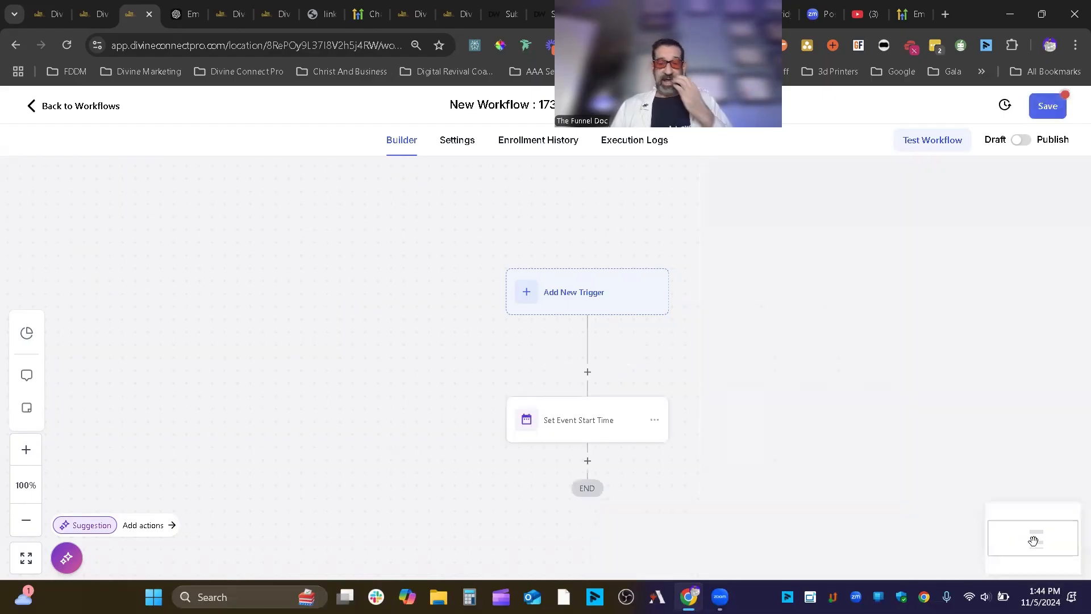
scroll(601, 429, "up", 5)
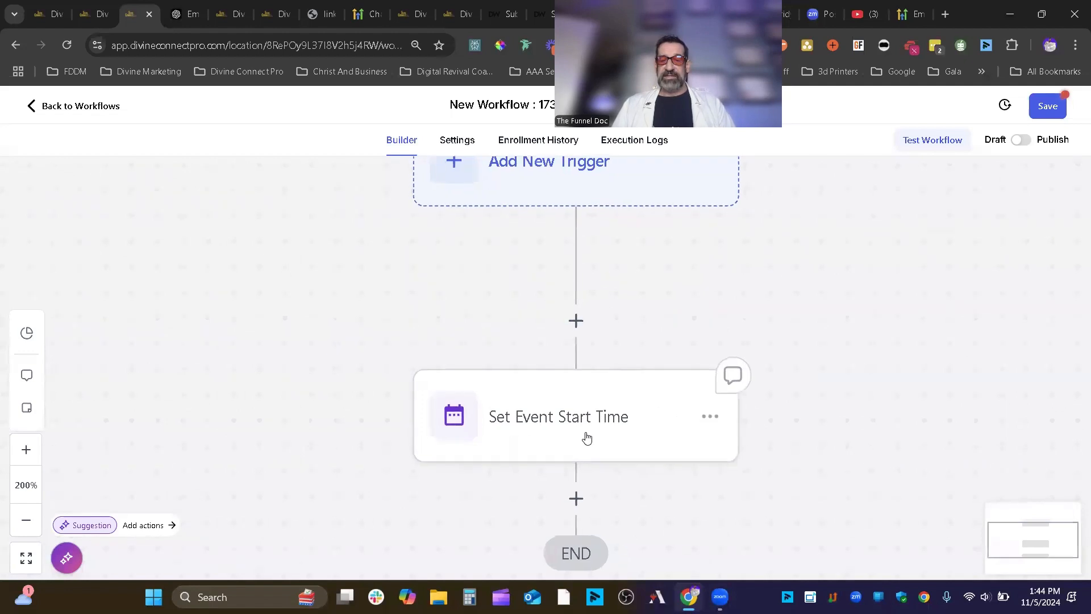
left_click(587, 438)
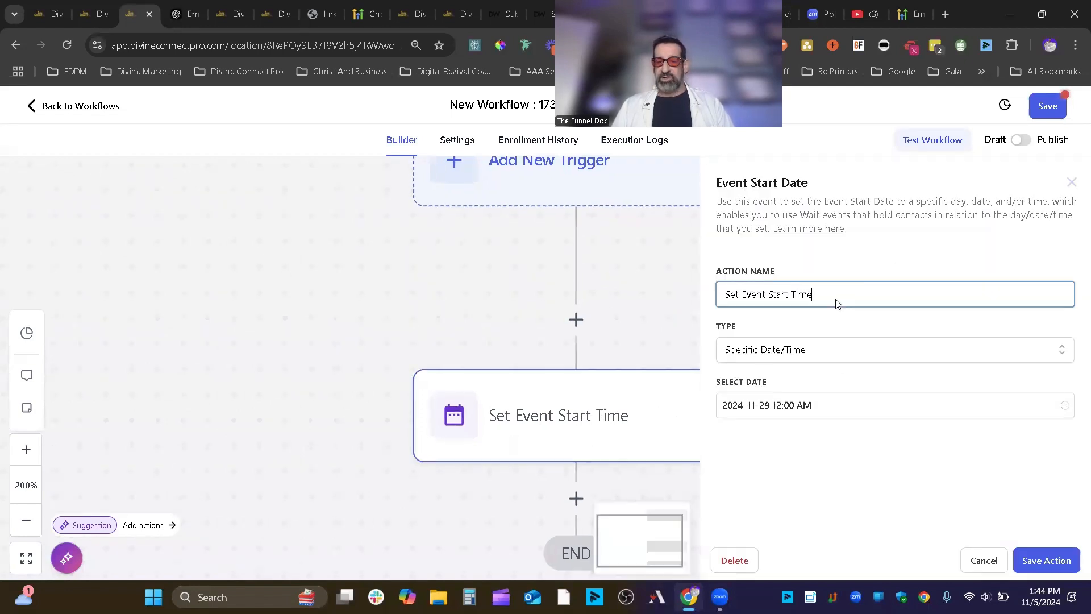
left_click_drag(835, 301, 694, 302)
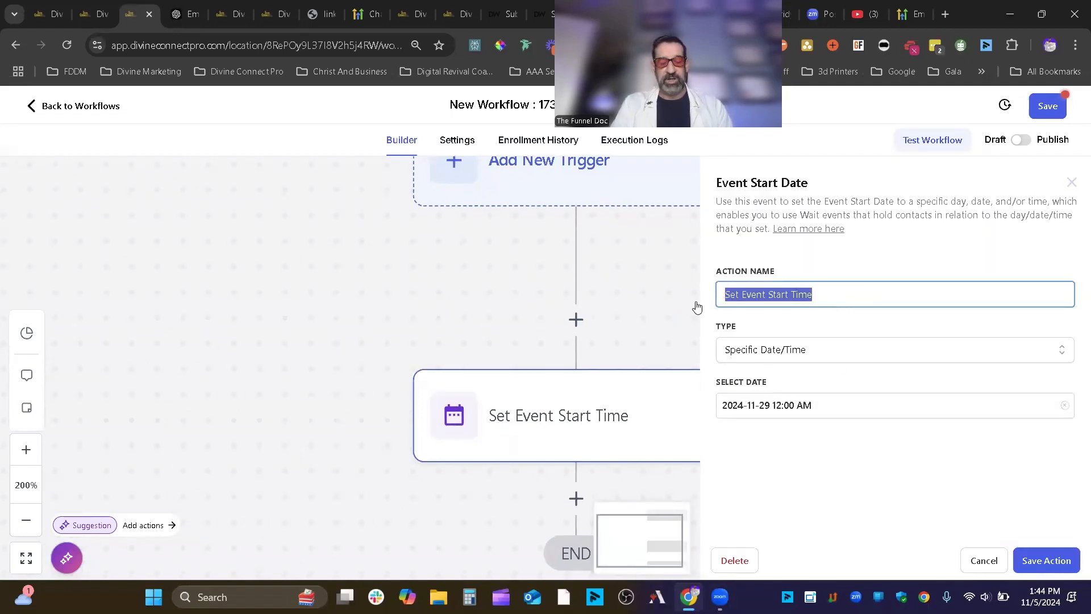
type("Set 11-12-2024 12am")
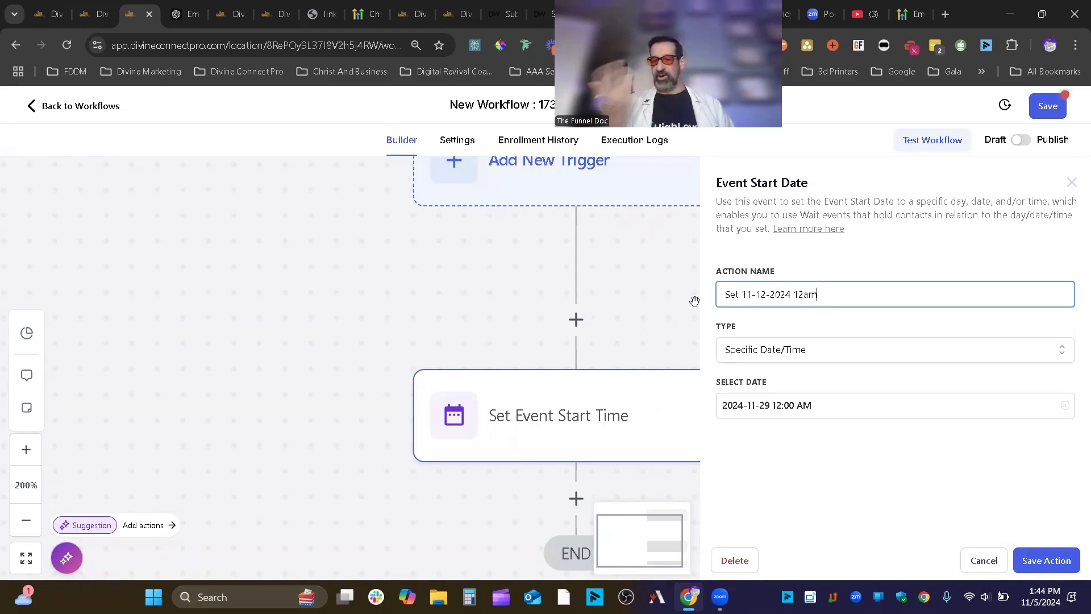
left_click(1048, 560)
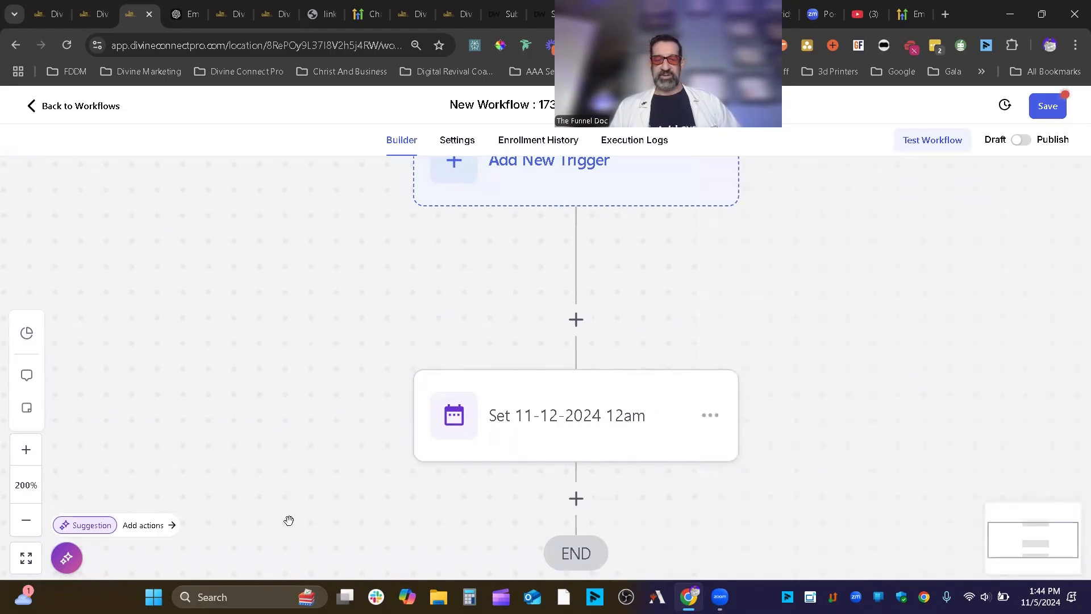
left_click(24, 529)
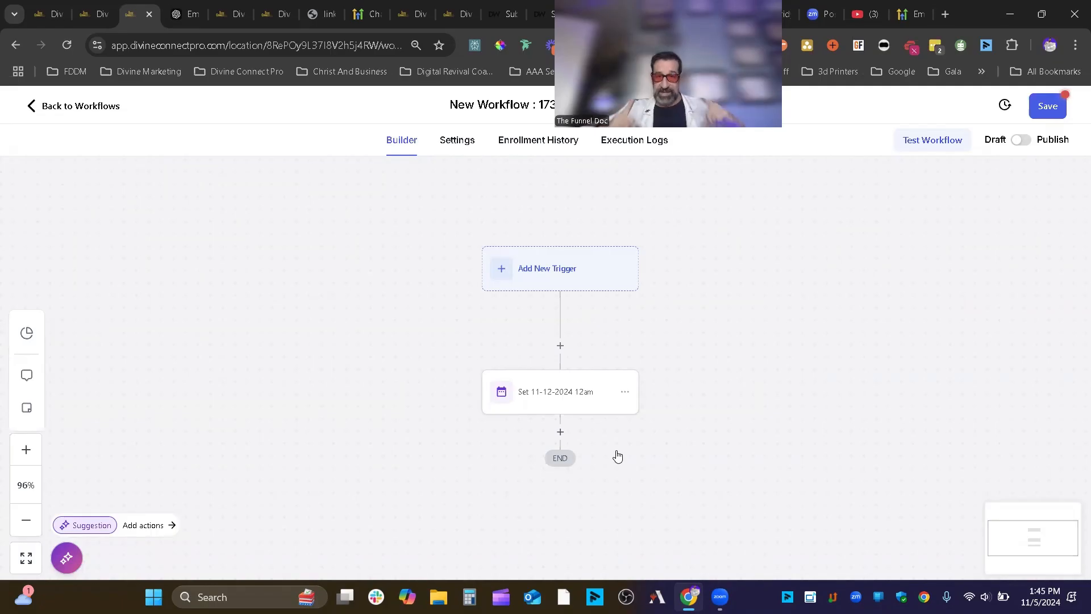
left_click(560, 432)
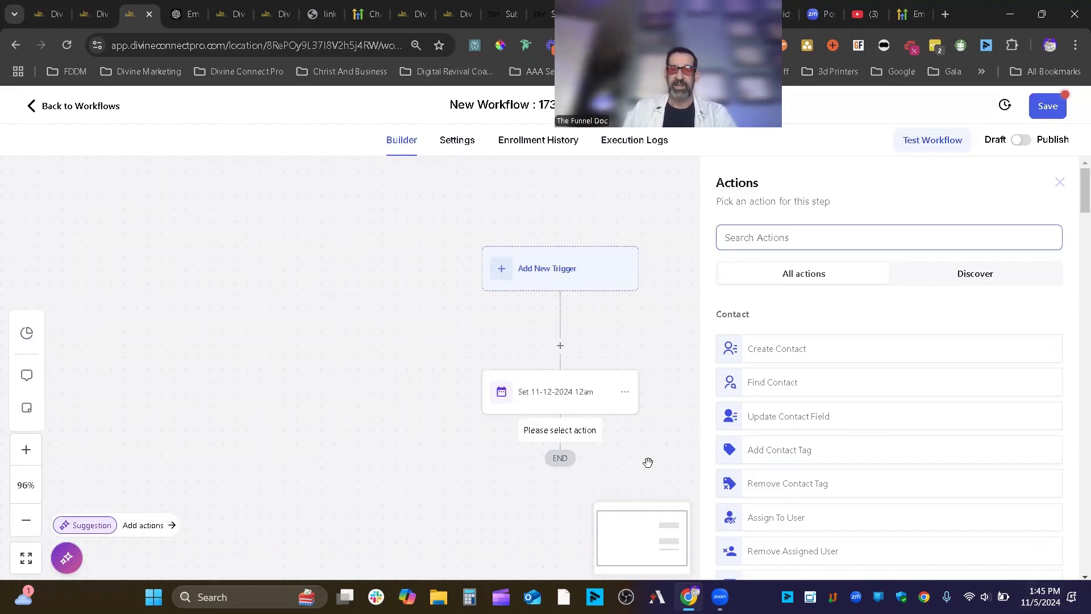
- Add a Wait step set to 14 days before the event start time, named 'Wait 14 day before'
type("waitt")
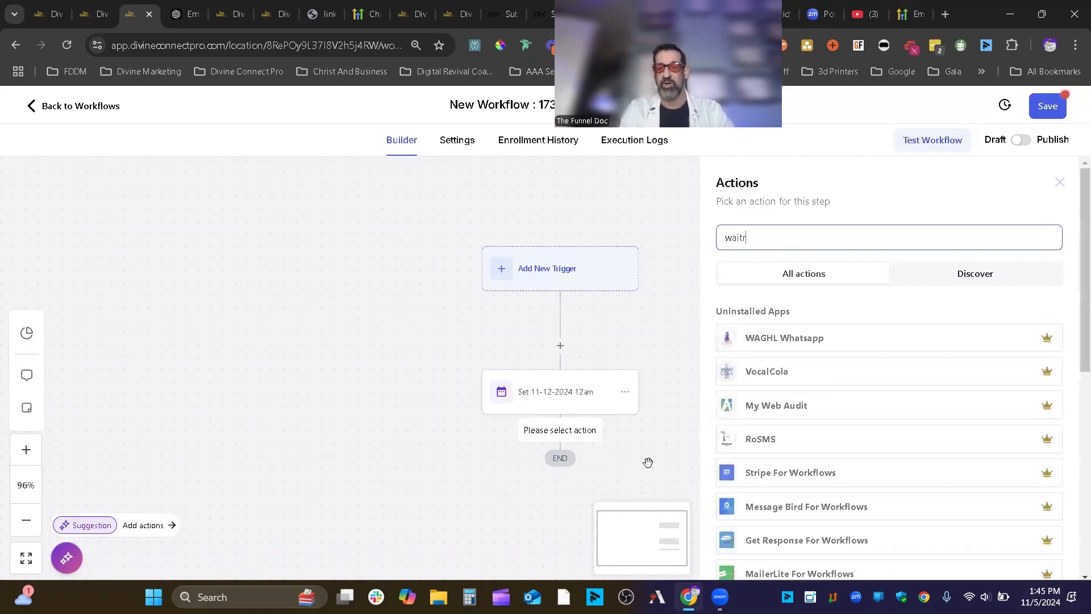
key("BackSpace")
key("BackSpace")
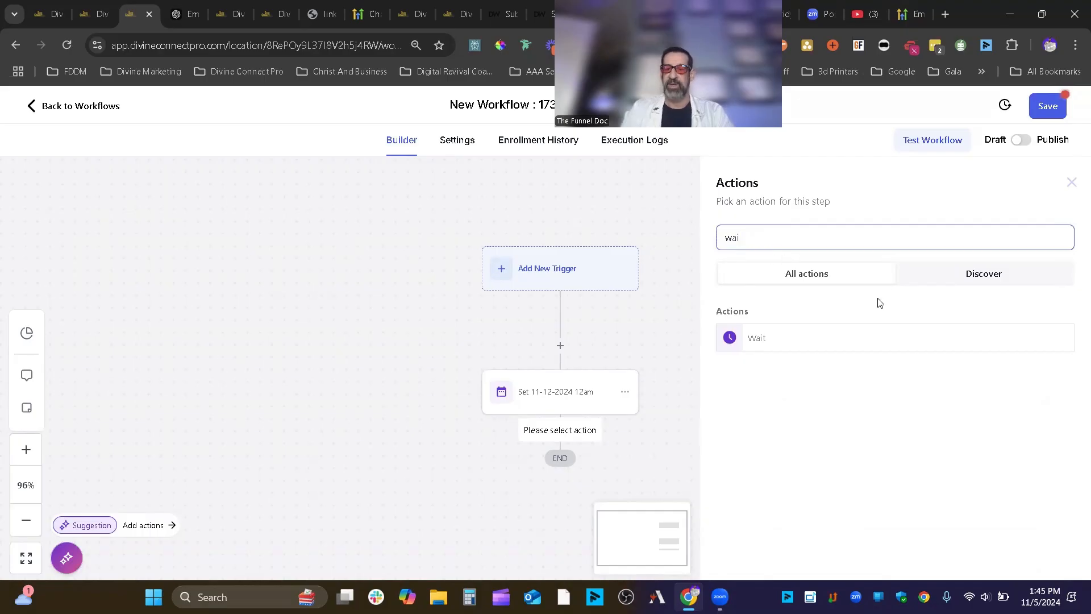
left_click(778, 340)
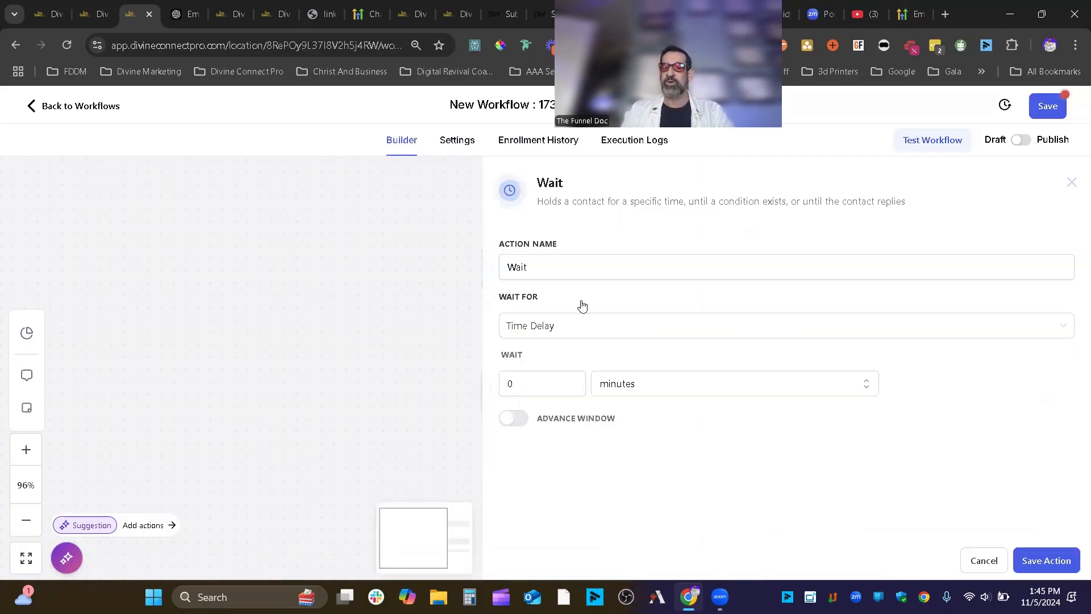
left_click(570, 330)
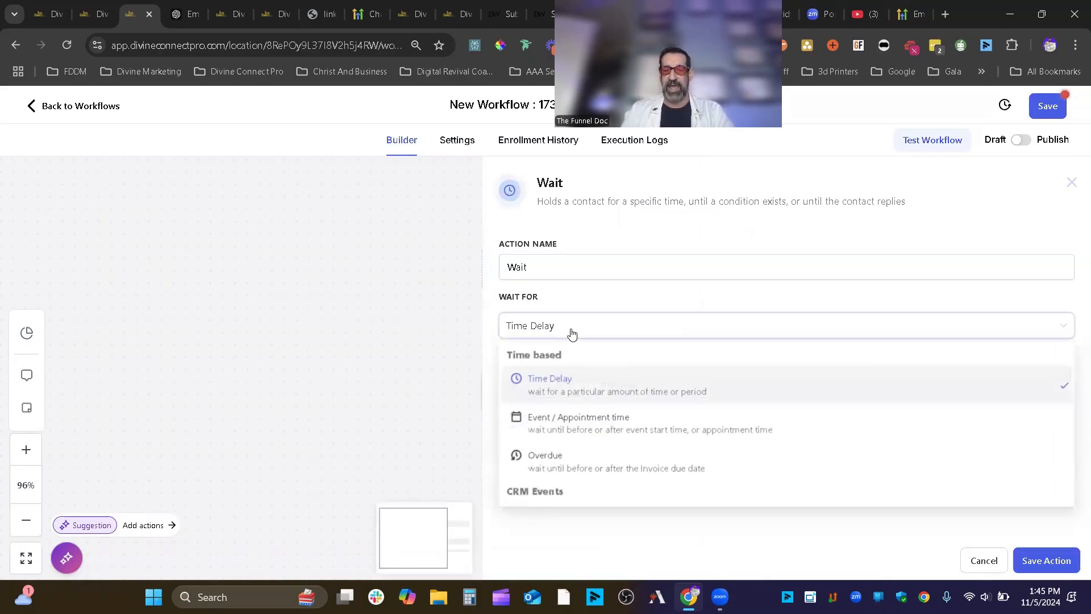
left_click(612, 425)
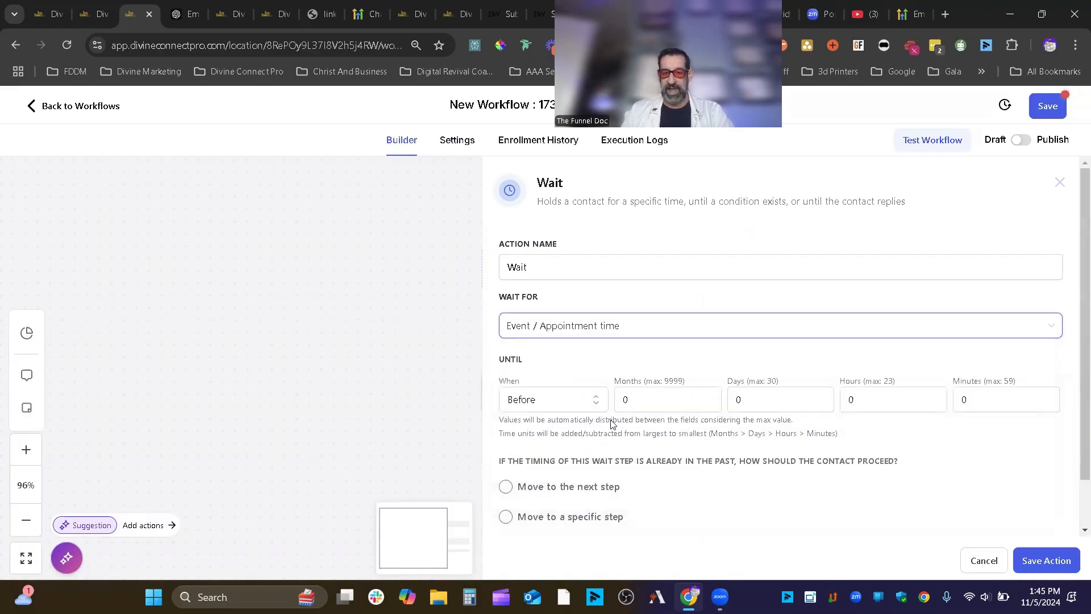
left_click(570, 408)
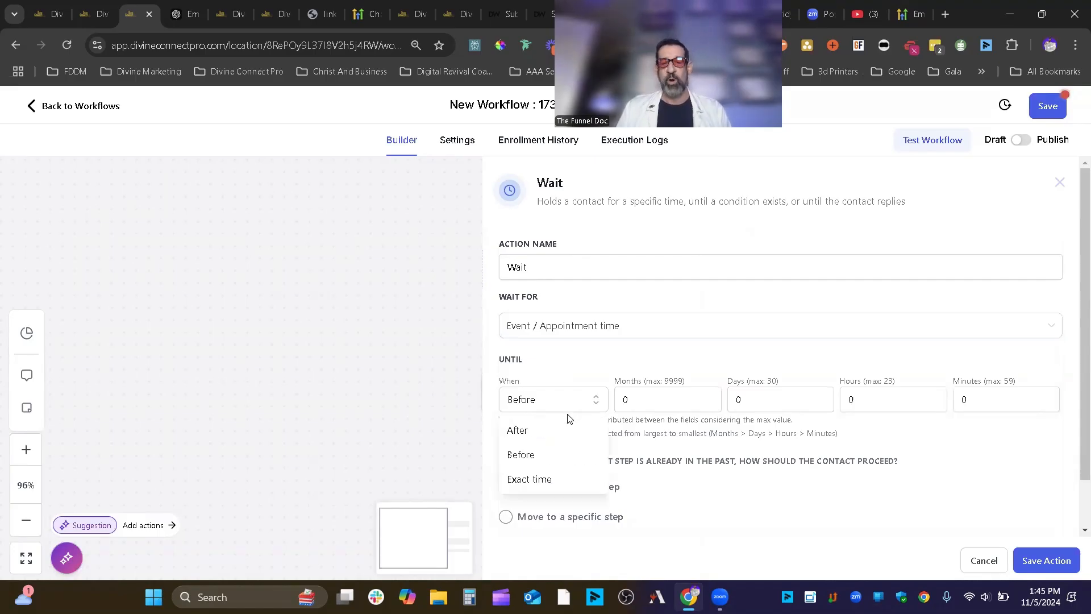
left_click(662, 363)
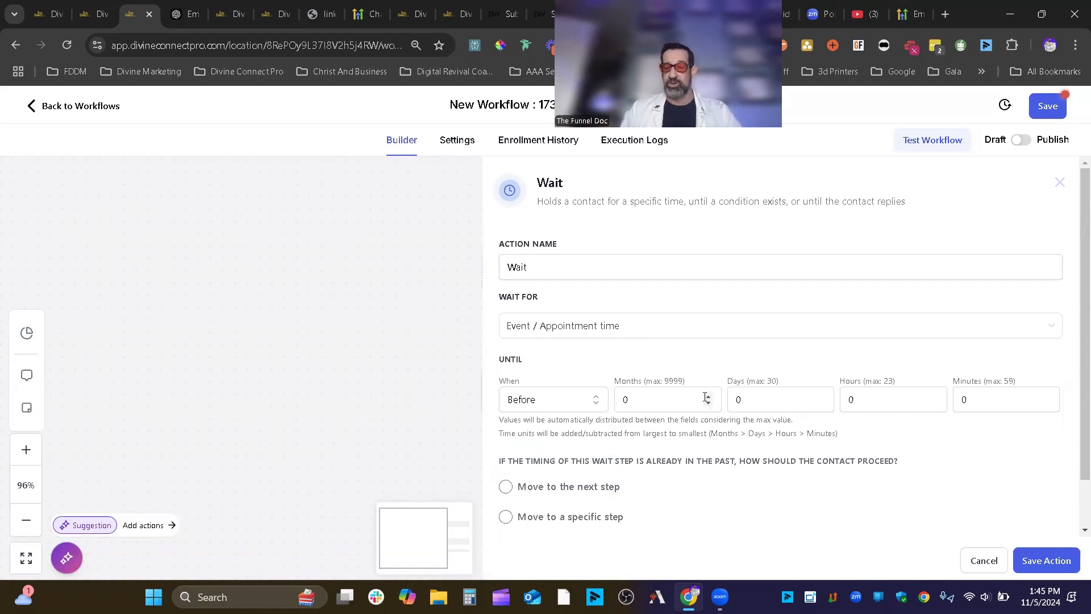
left_click_drag(756, 404, 724, 405)
type("1")
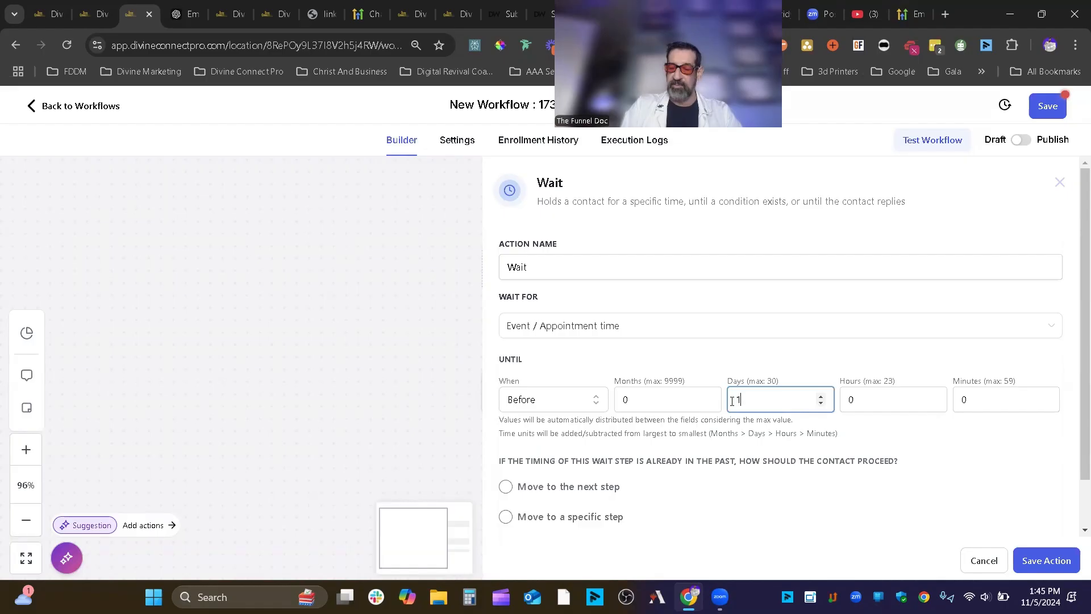
type("4")
left_click(610, 275)
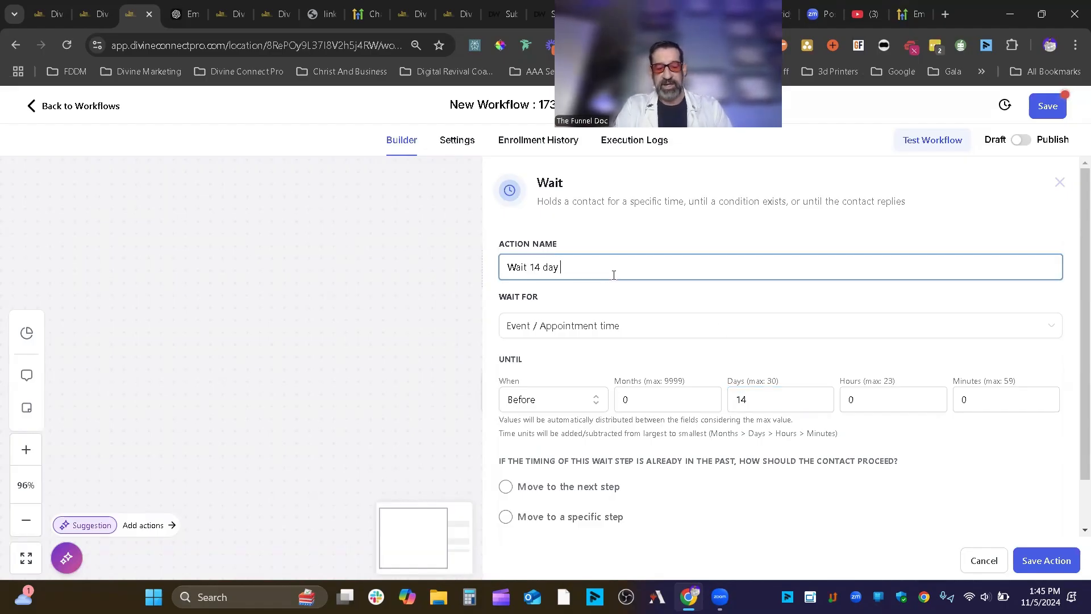
type("14 day before")
left_click(1024, 567)
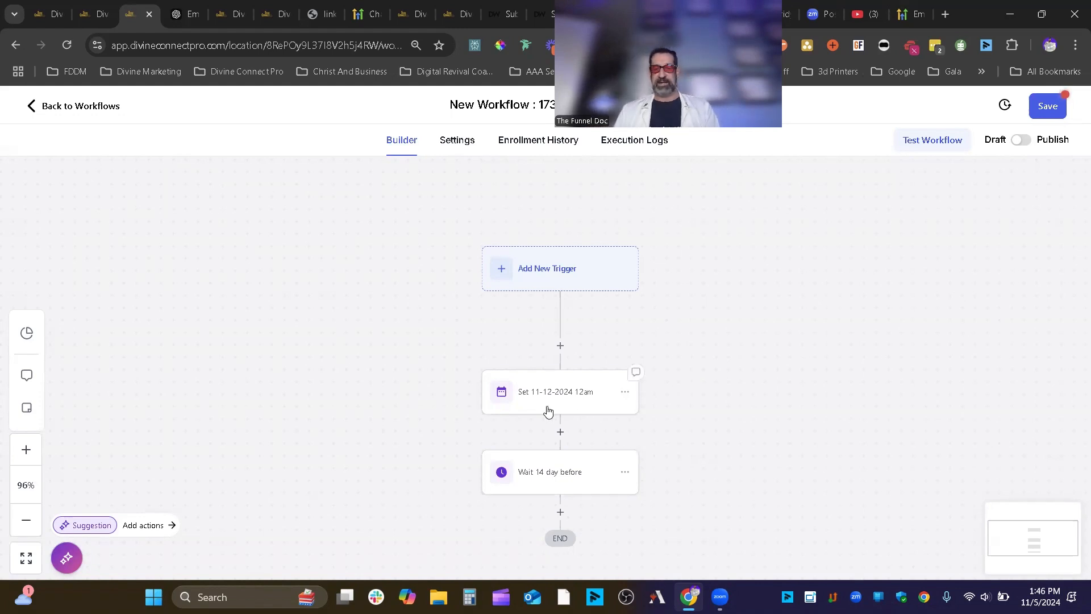
- Add a Send SMS step saying 'cool stuff check your email' after the wait, and save the workflow
left_click(565, 390)
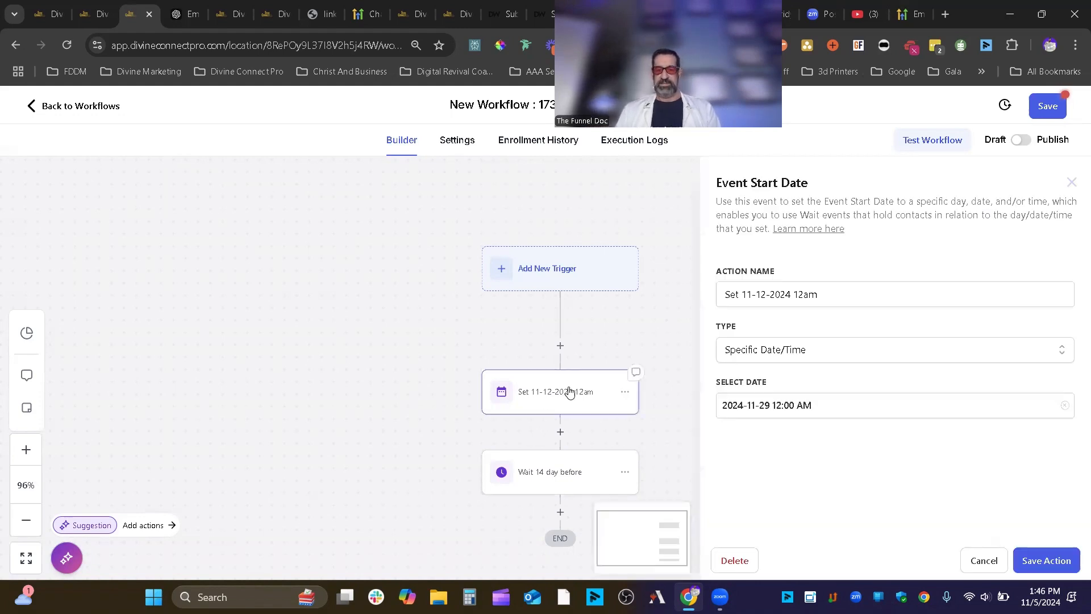
left_click(971, 564)
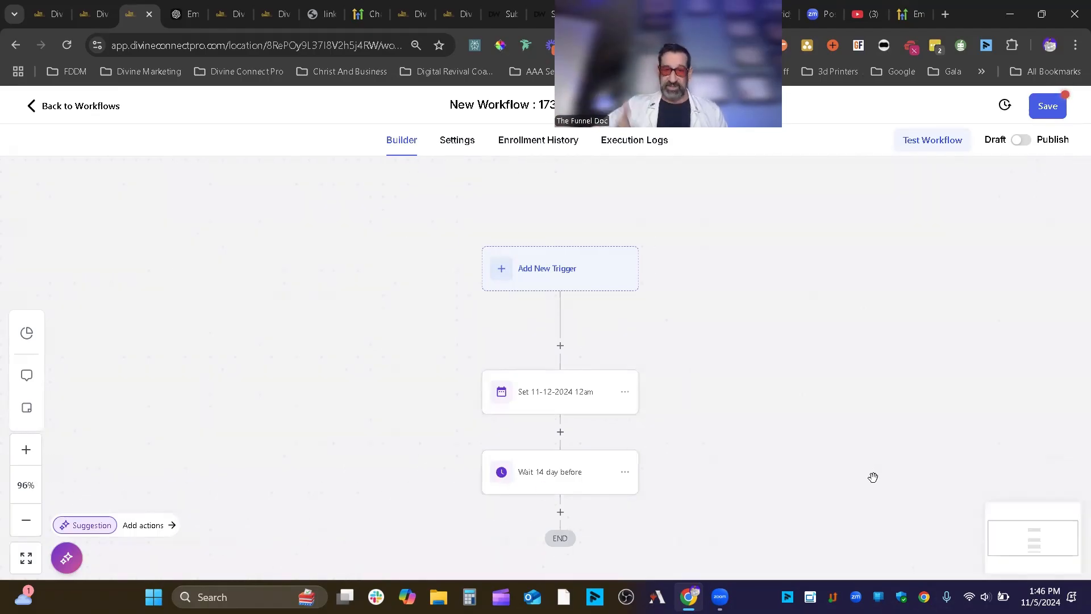
left_click(560, 514)
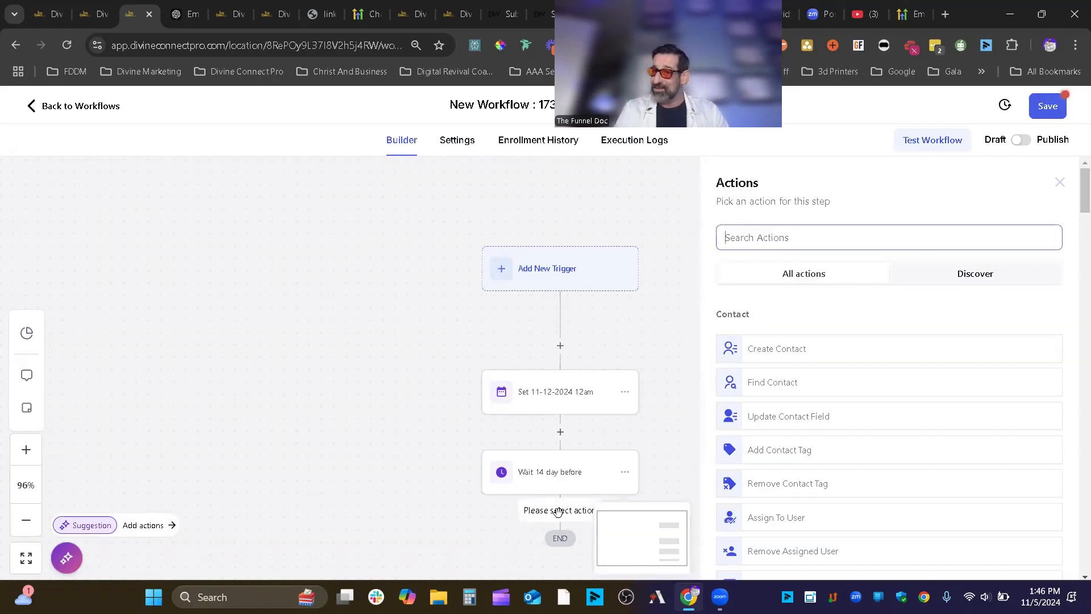
type("sms")
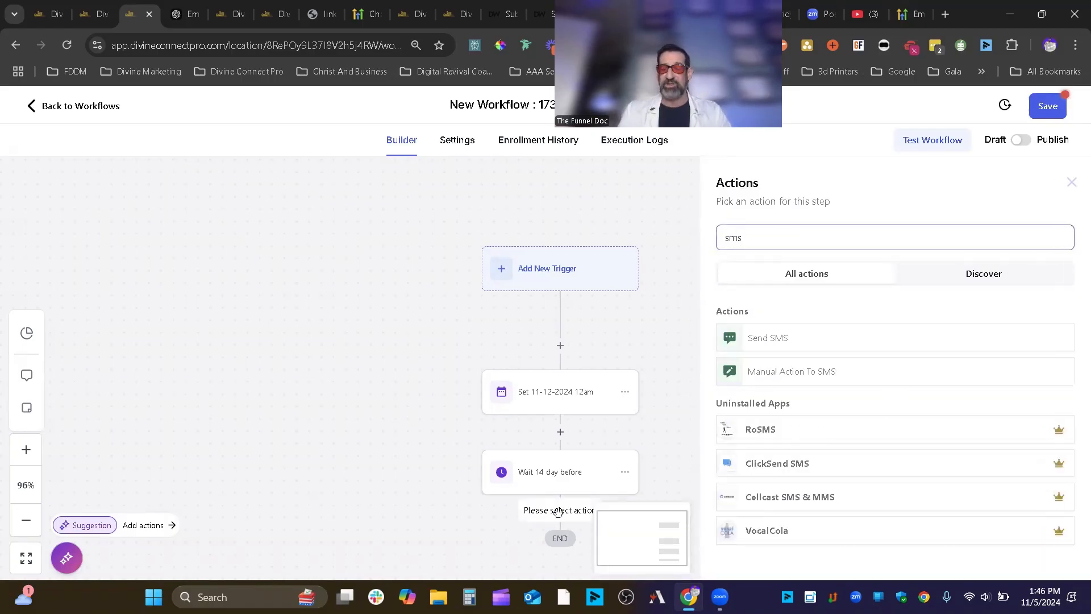
left_click(822, 342)
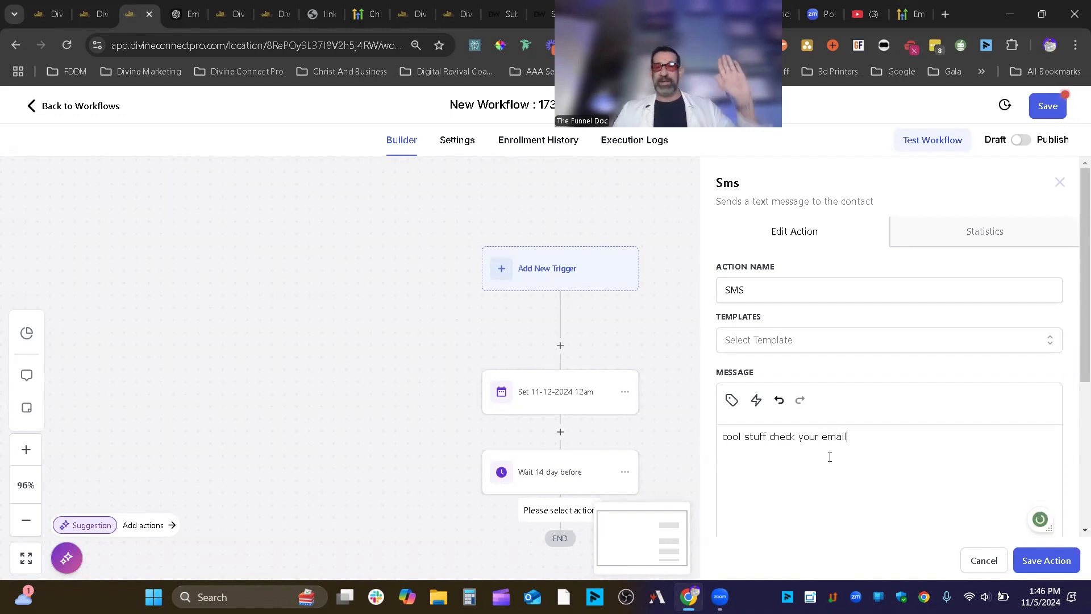
left_click(1039, 566)
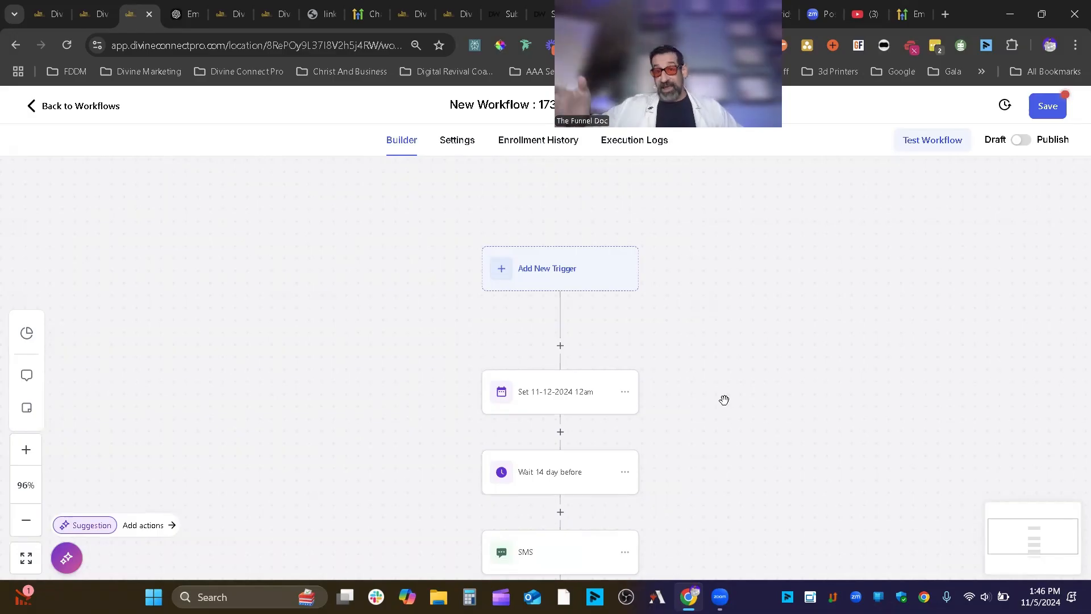
left_click(1048, 105)
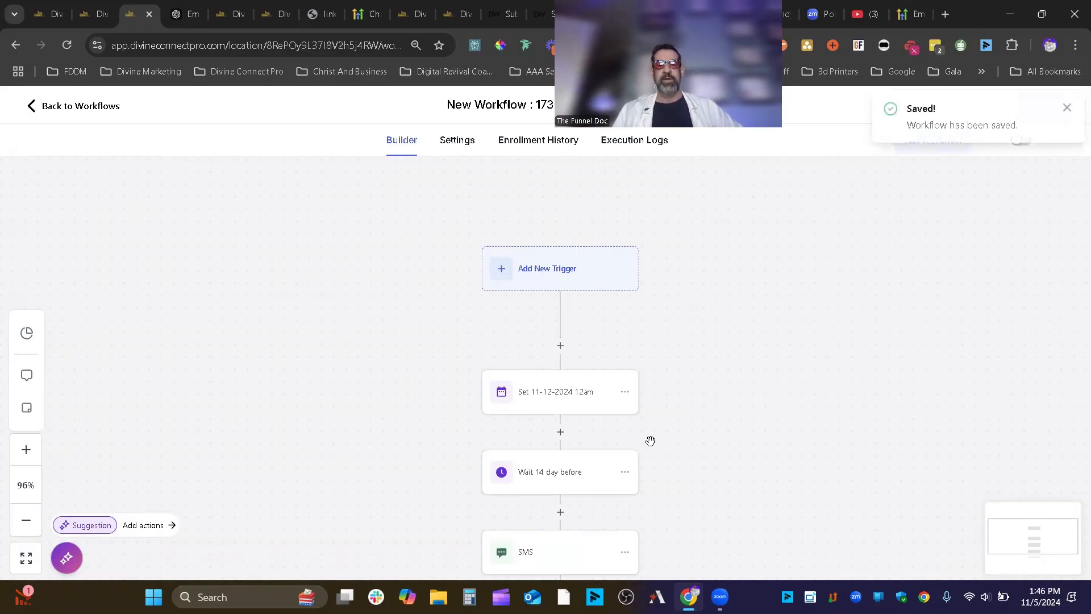
scroll(652, 434, "down", 2)
- Try a Send Email step using the YouTube Template, then cancel it without saving
left_click(560, 521)
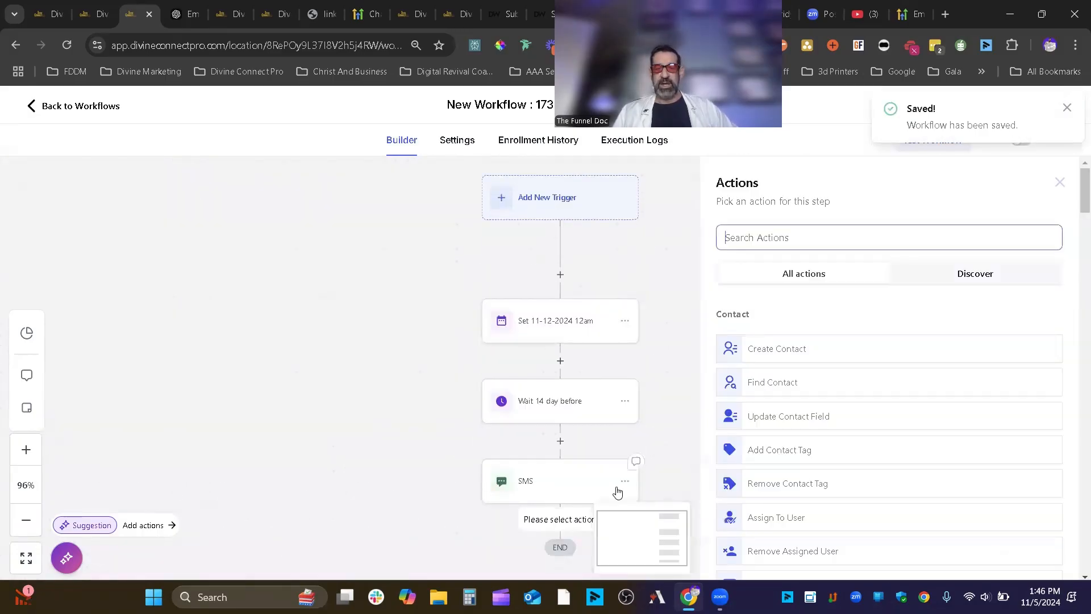
type("emil")
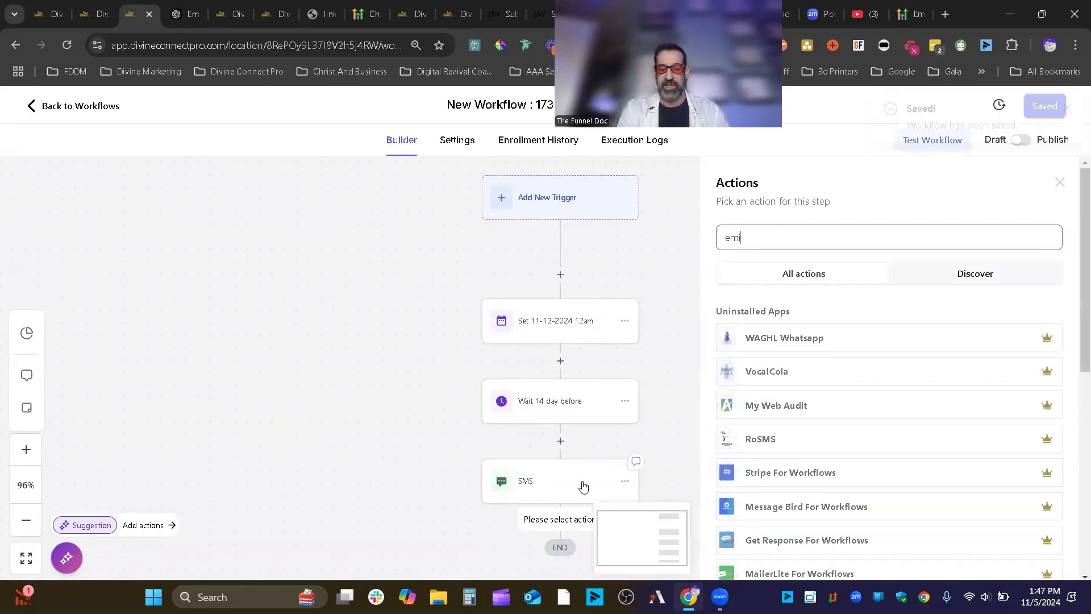
key("BackSpace")
key("BackSpace")
type("a")
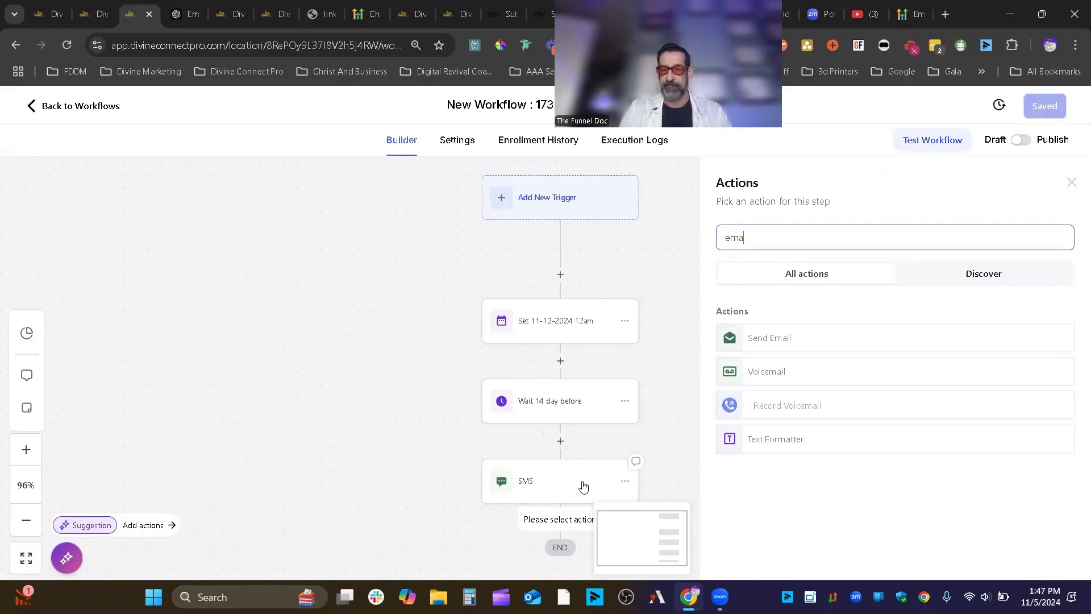
left_click(885, 349)
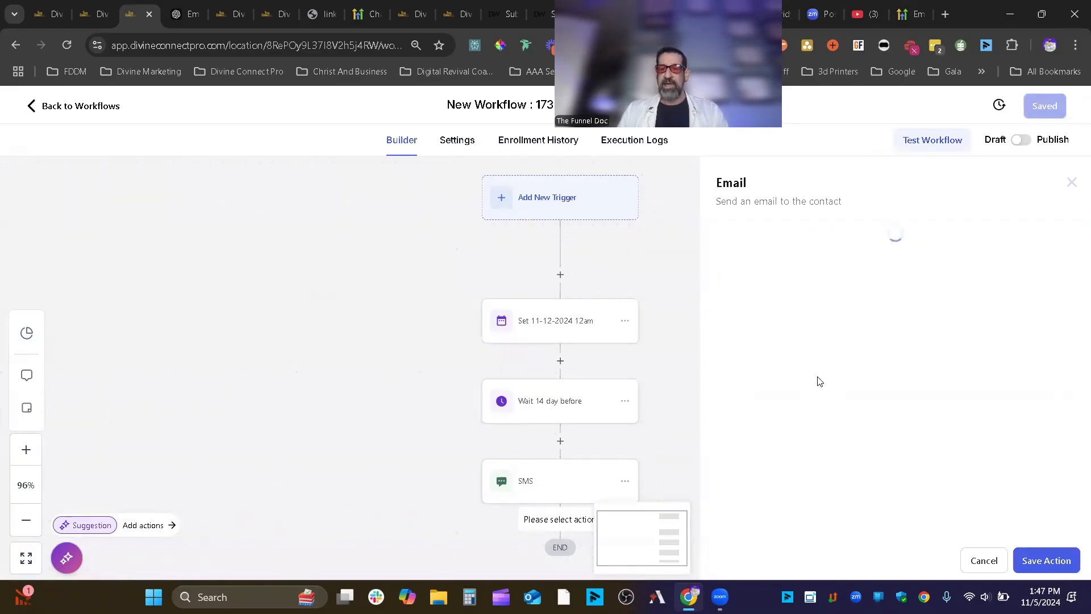
scroll(852, 489, "down", 3)
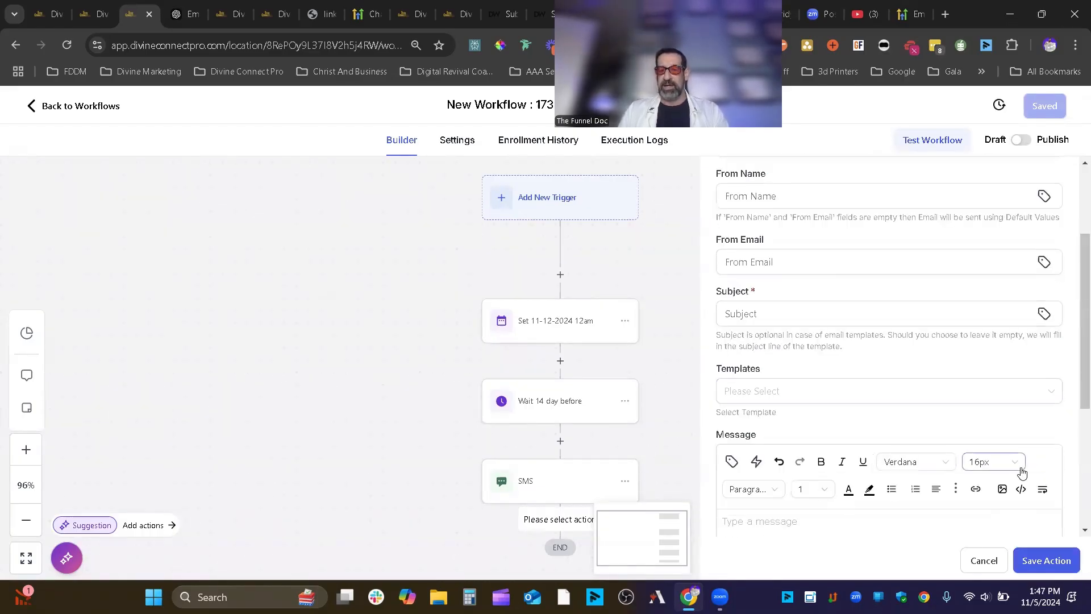
scroll(966, 468, "down", 3)
scroll(850, 363, "up", 1)
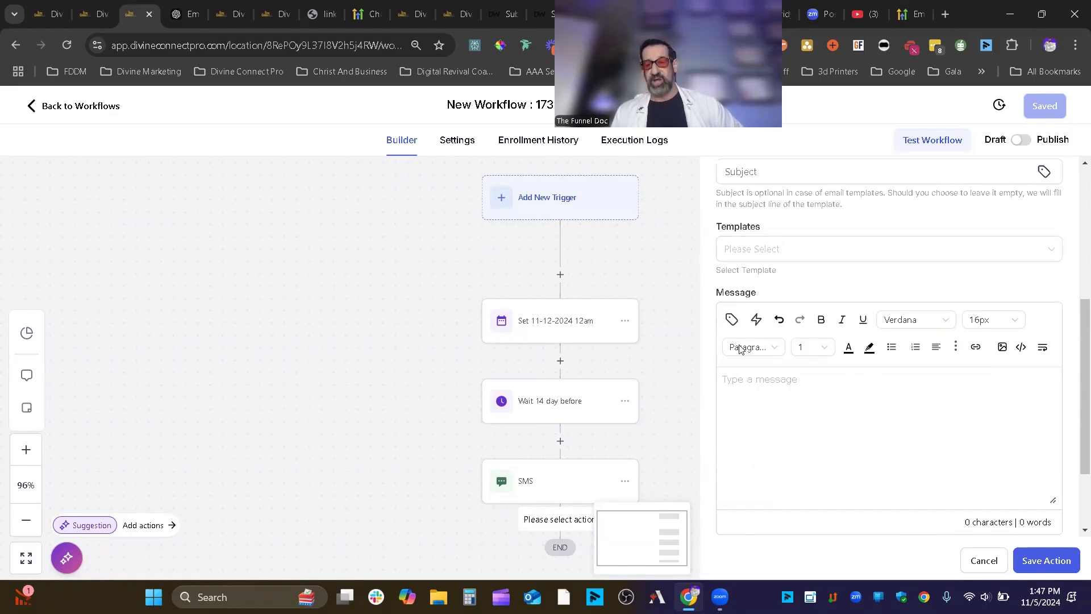
left_click(836, 253)
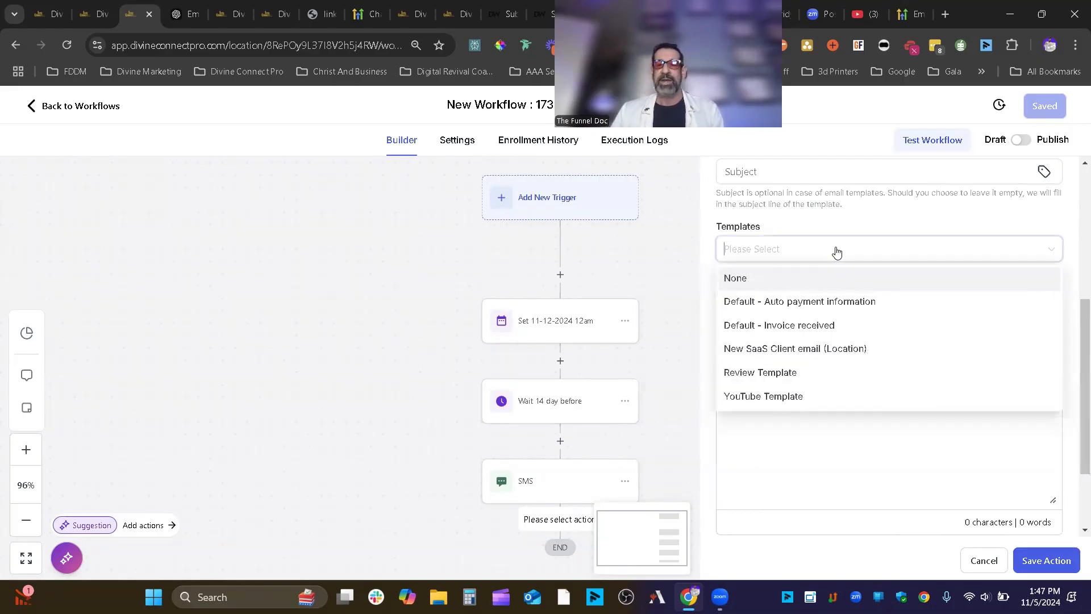
left_click(797, 400)
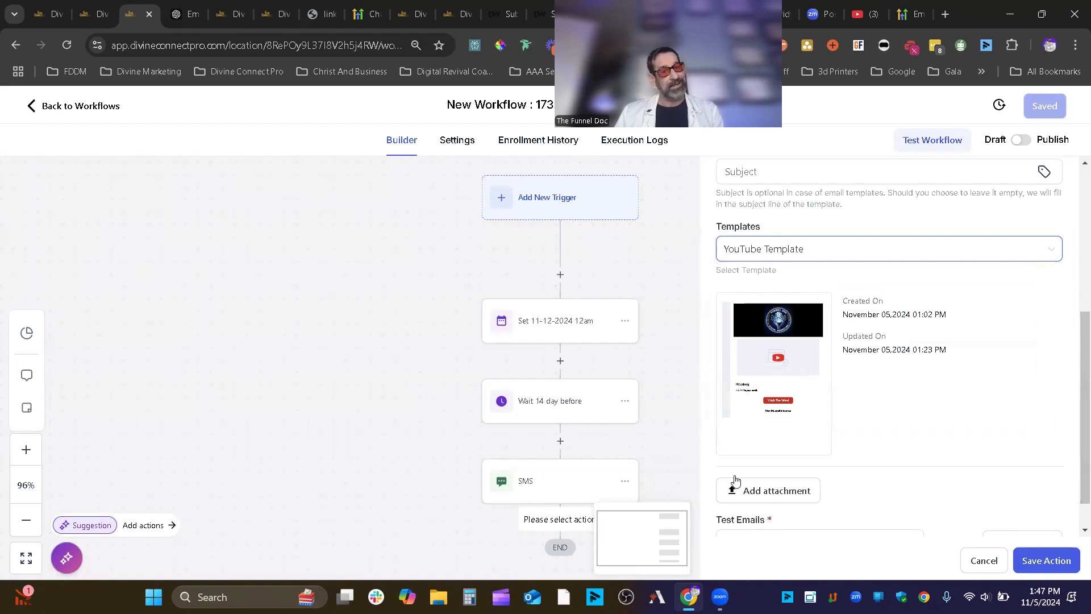
mouse_move(782, 372)
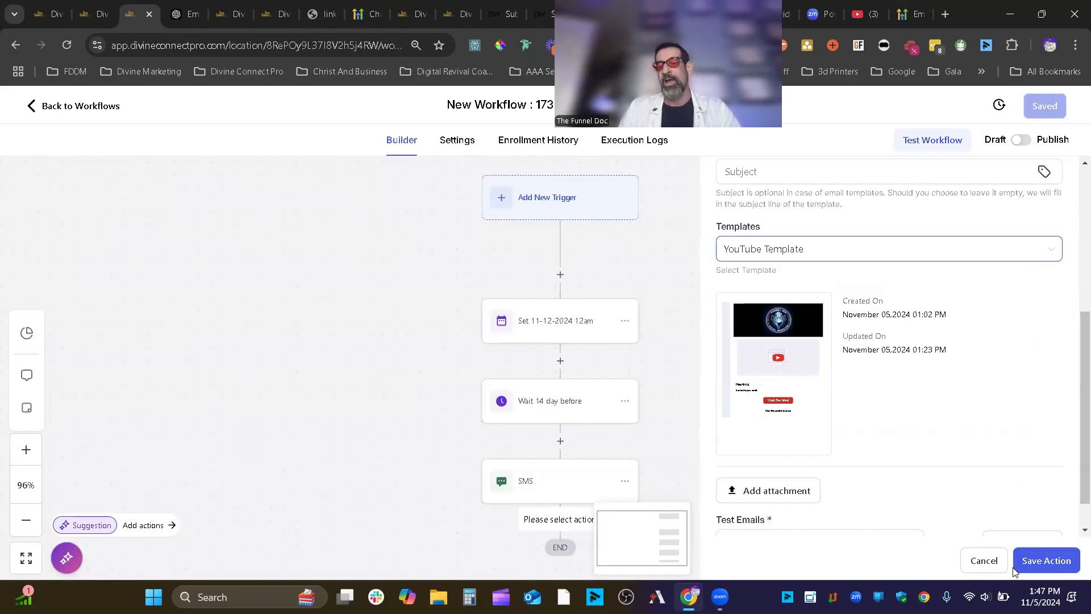
left_click(950, 561)
- Add a Send Email step, preview the YouTube Template, then close it without saving
left_click(565, 523)
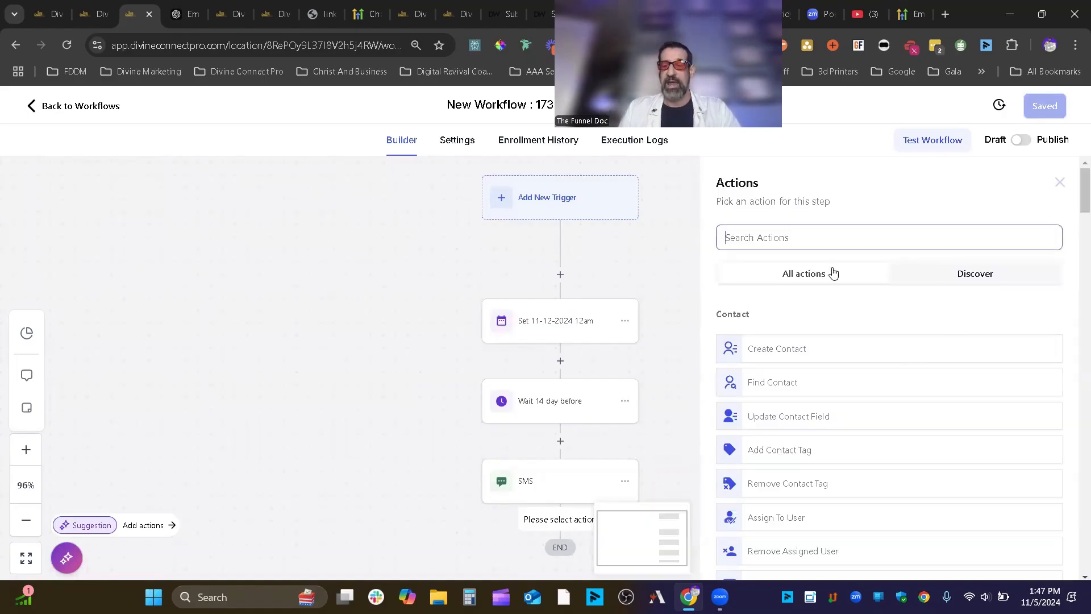
type("ema")
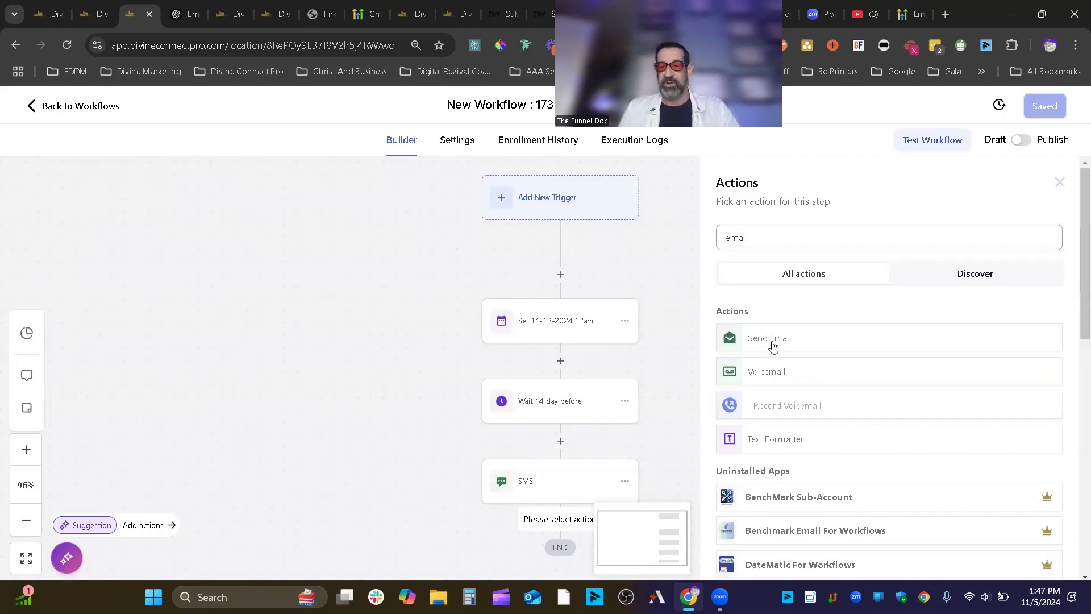
left_click(774, 341)
scroll(848, 438, "down", 4)
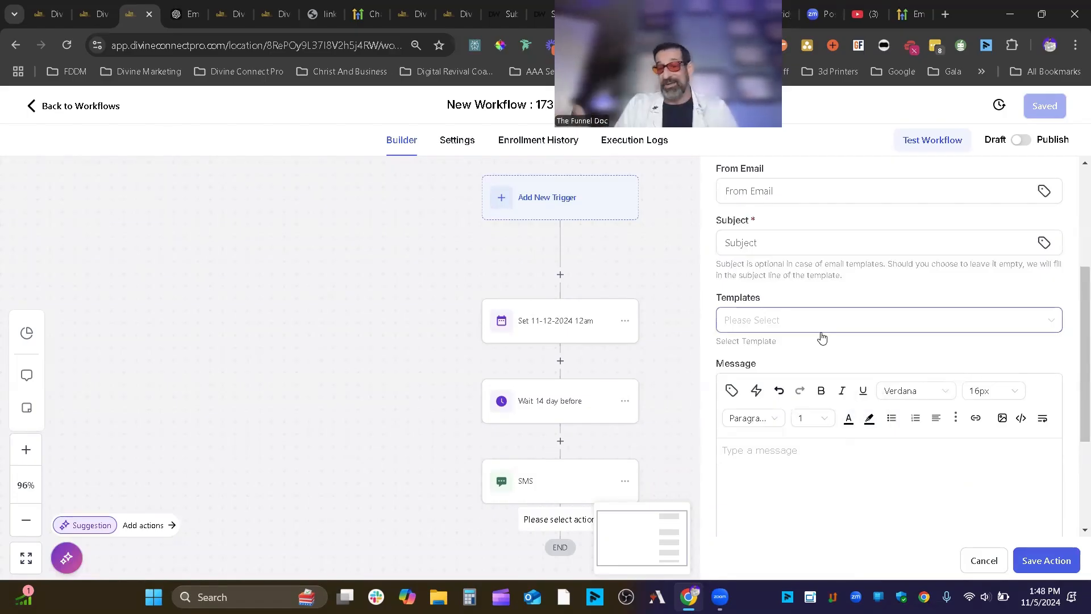
left_click(875, 322)
left_click(798, 470)
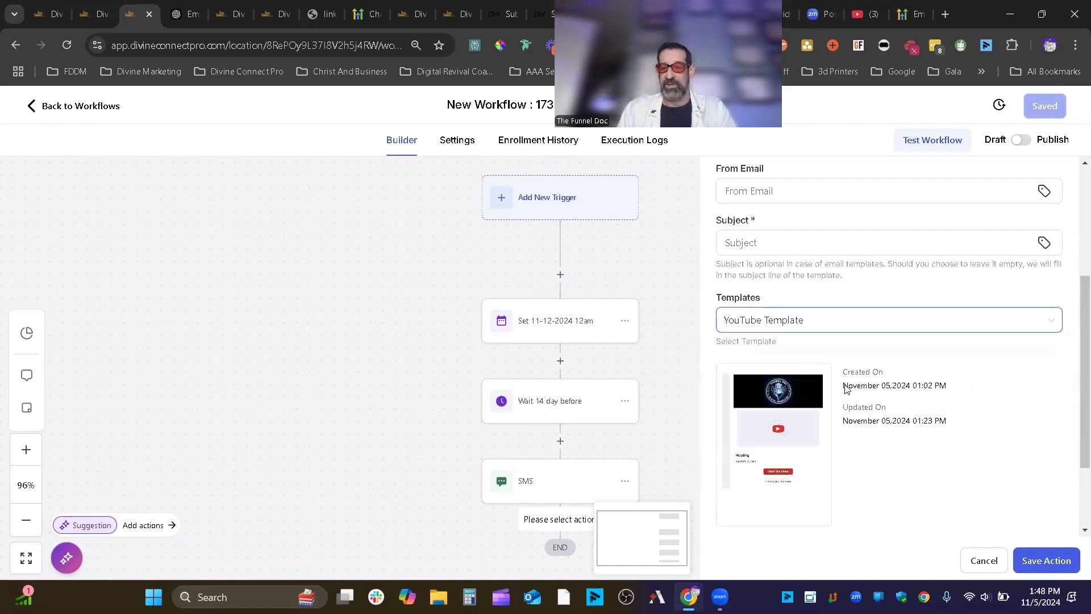
left_click(777, 445)
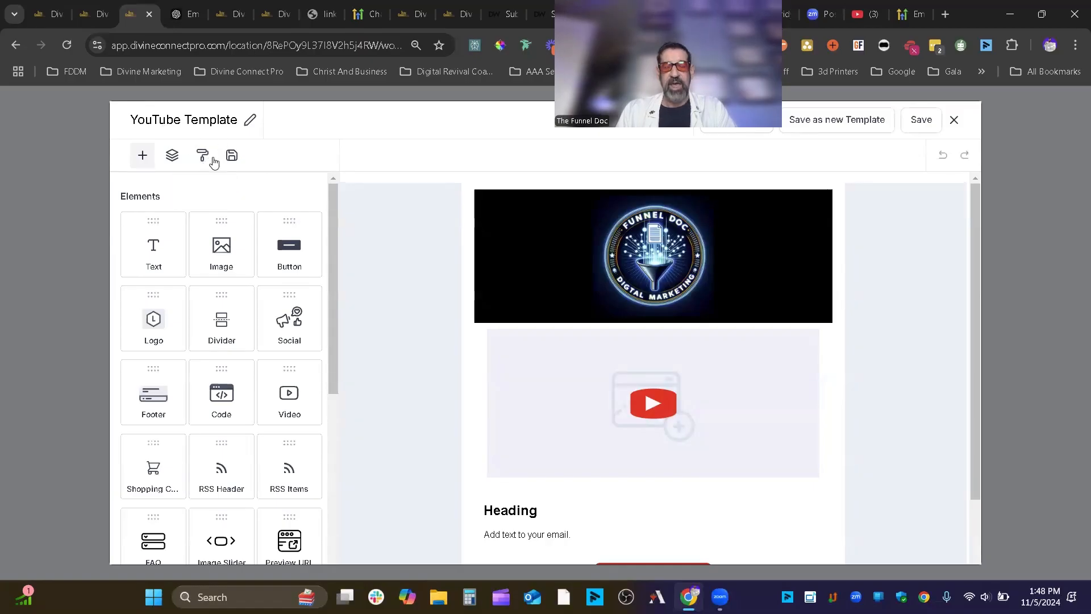
scroll(685, 444, "down", 2)
scroll(685, 443, "up", 2)
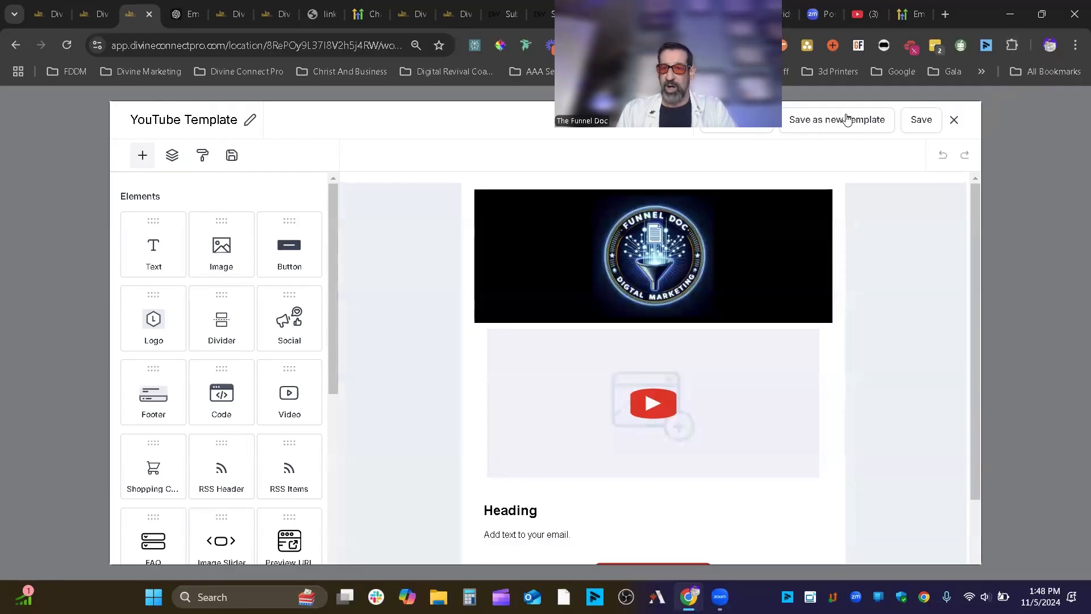
left_click(955, 120)
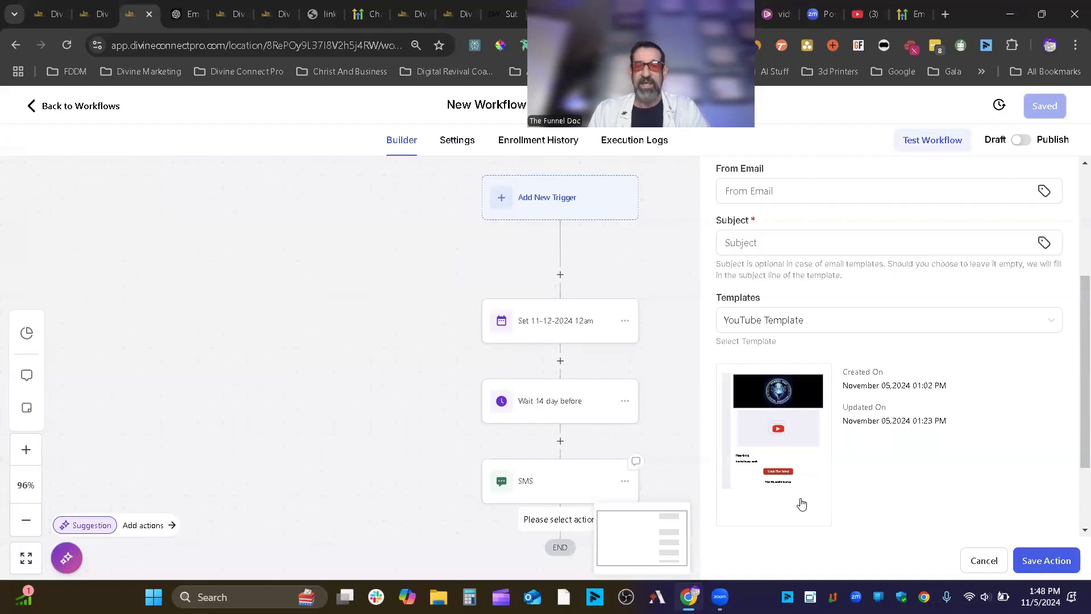
left_click(1005, 559)
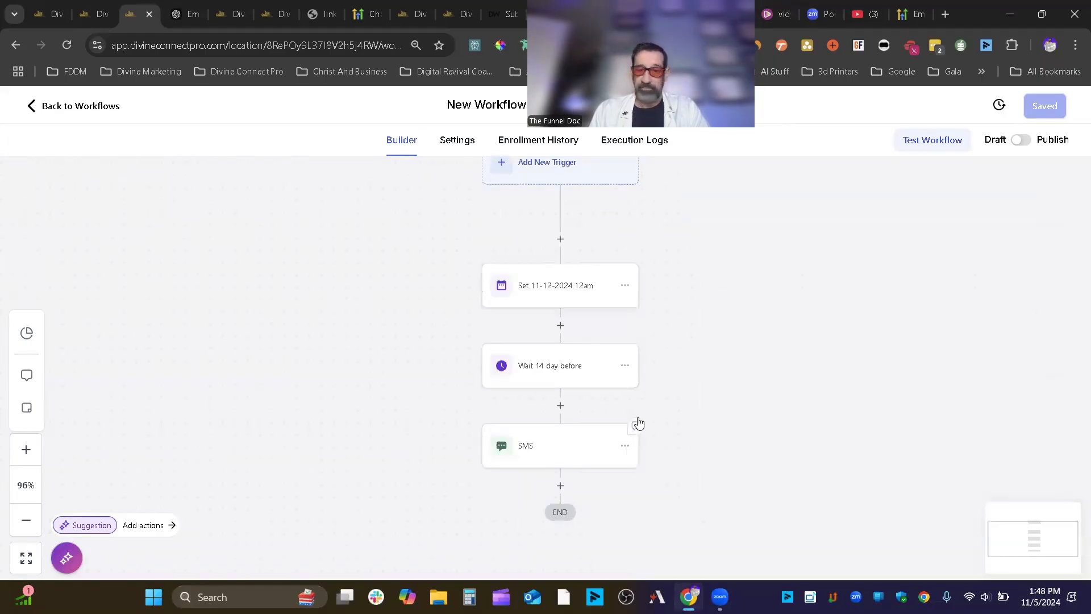
scroll(619, 404, "down", 1)
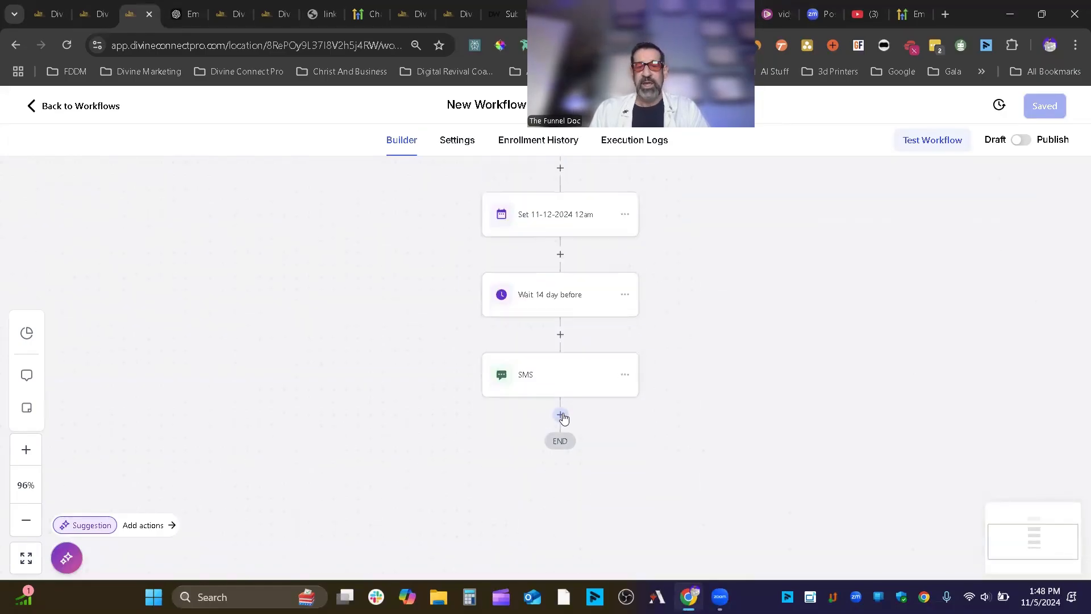
- Add a Send Email step after the SMS with subject 'f' and message 'f', and save it
left_click(560, 415)
type("em")
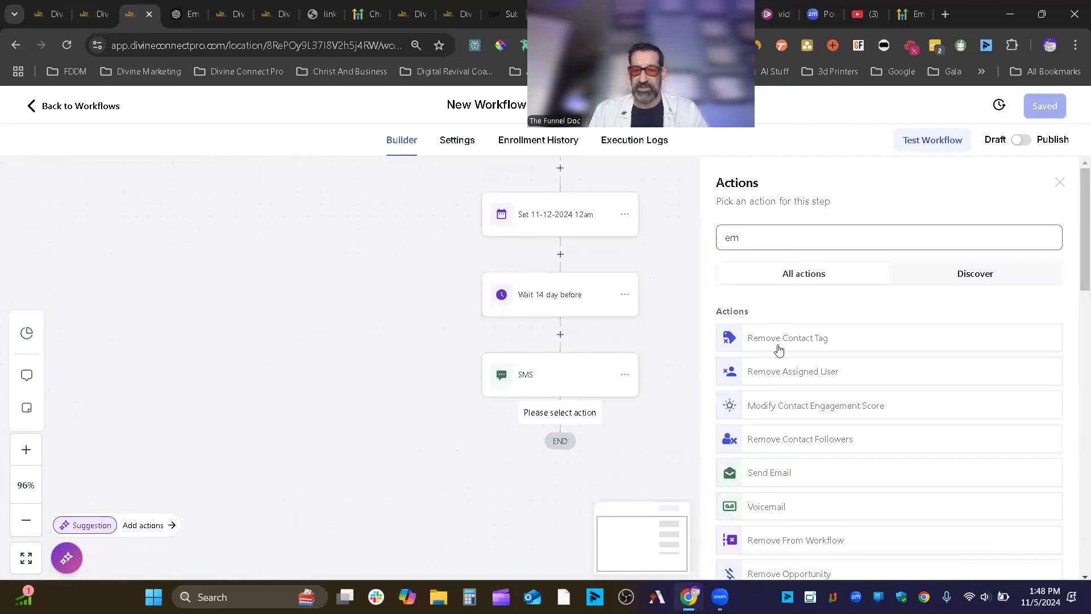
left_click(787, 479)
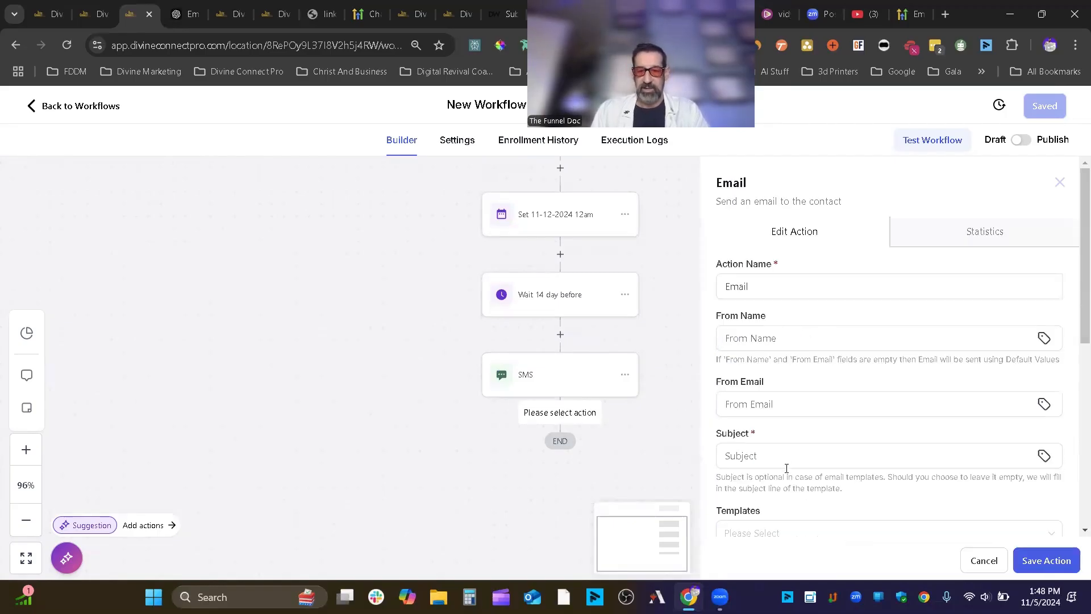
left_click(776, 289)
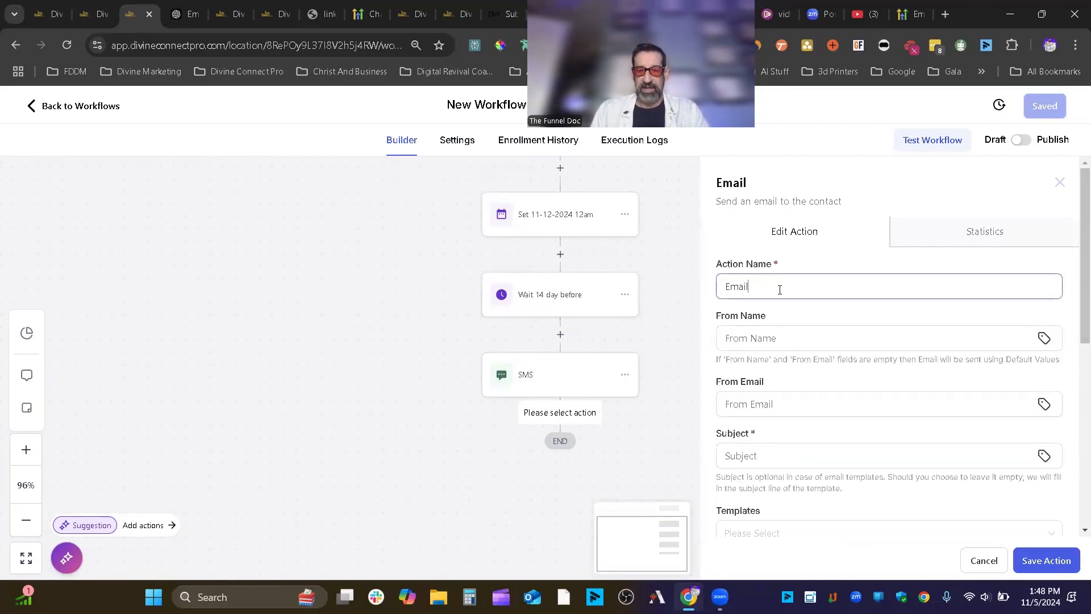
scroll(796, 344, "down", 1)
right_click(794, 348)
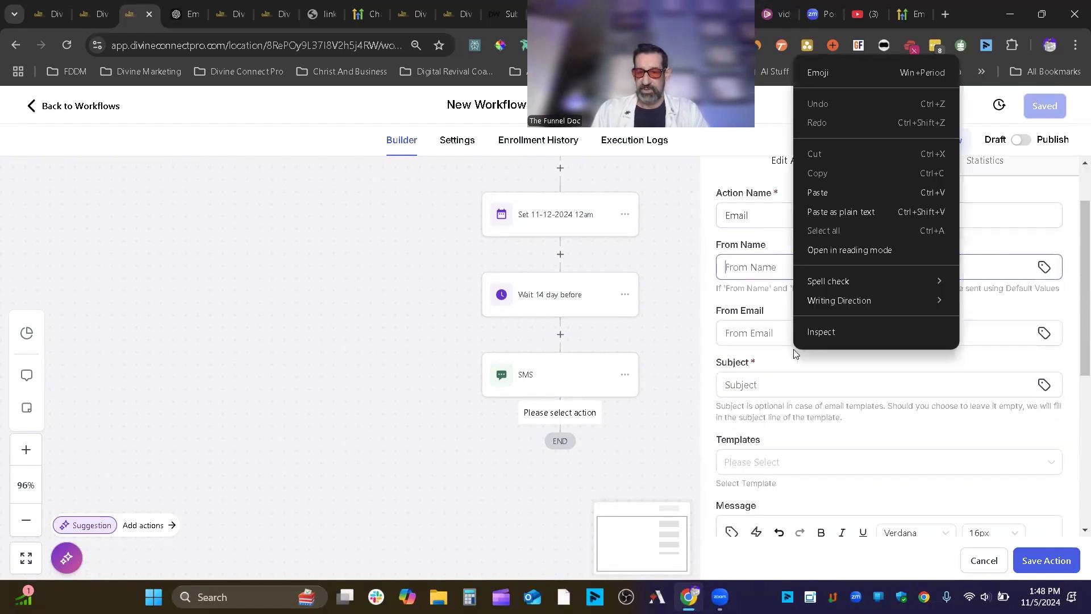
left_click(770, 387)
type("f")
scroll(794, 509, "down", 1)
left_click(794, 520)
type("f")
left_click(1054, 561)
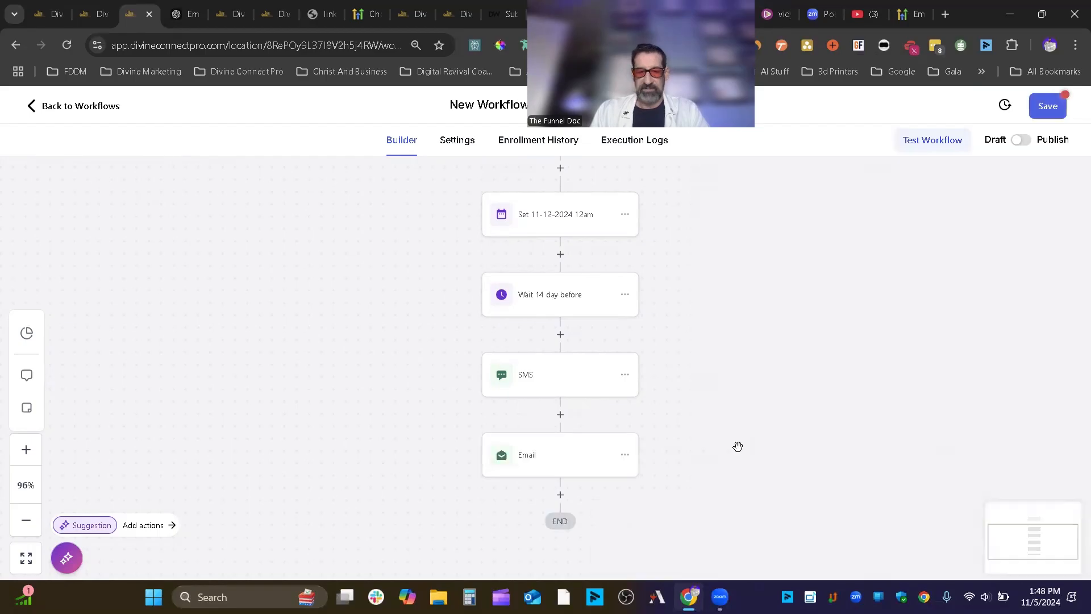
- Copy all actions from the Wait 14 day before step and paste them after the Email
left_click(626, 293)
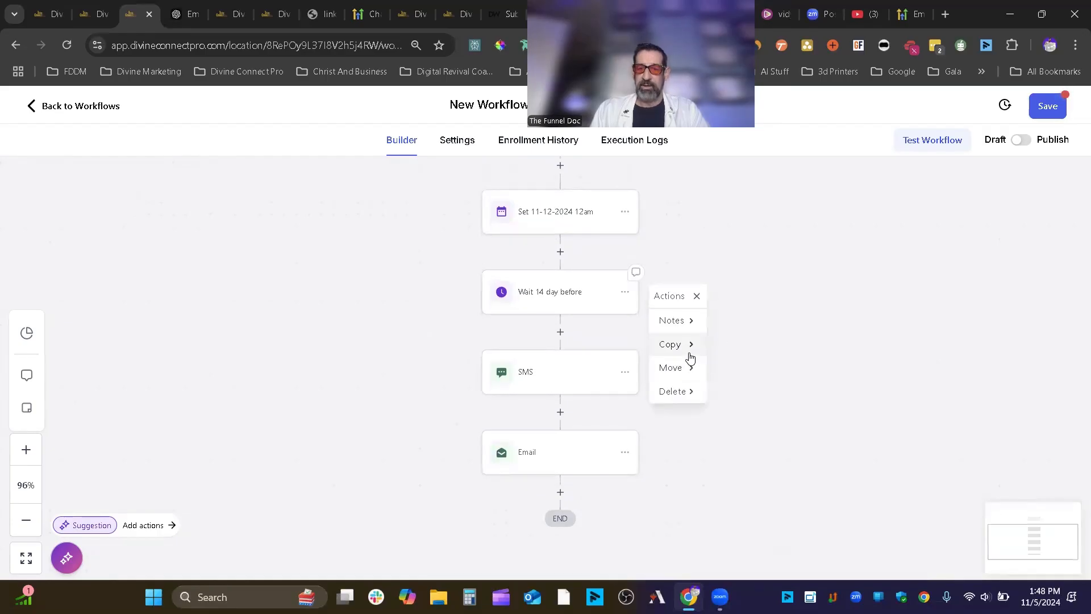
left_click(665, 345)
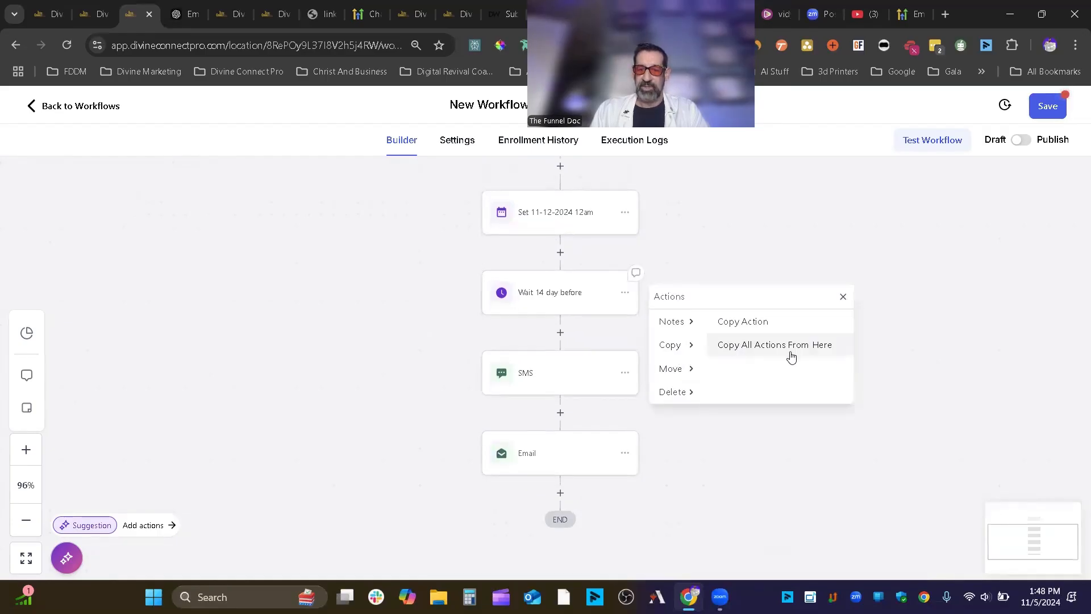
left_click(768, 352)
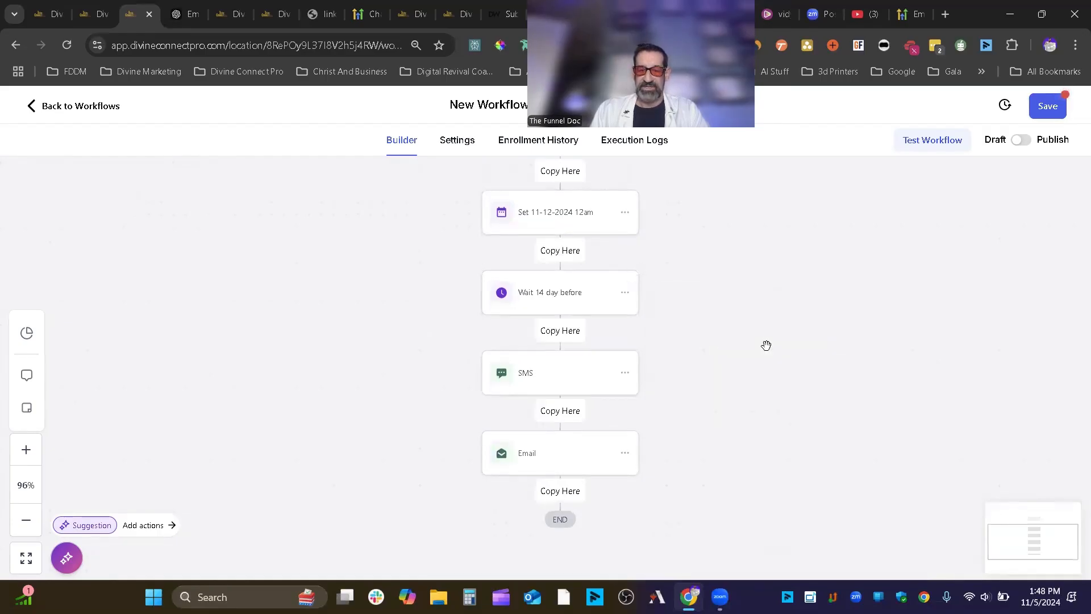
left_click(567, 496)
- Change the copied wait to 7 days and start renaming it to match
scroll(590, 325, "down", 3)
left_click(558, 356)
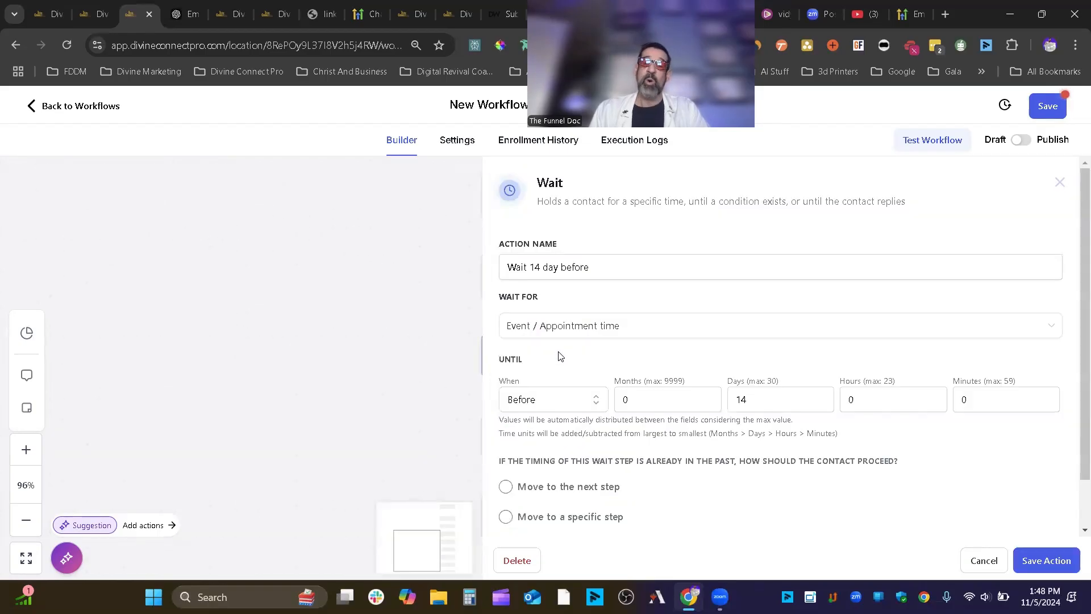
double_click(732, 401)
type("7")
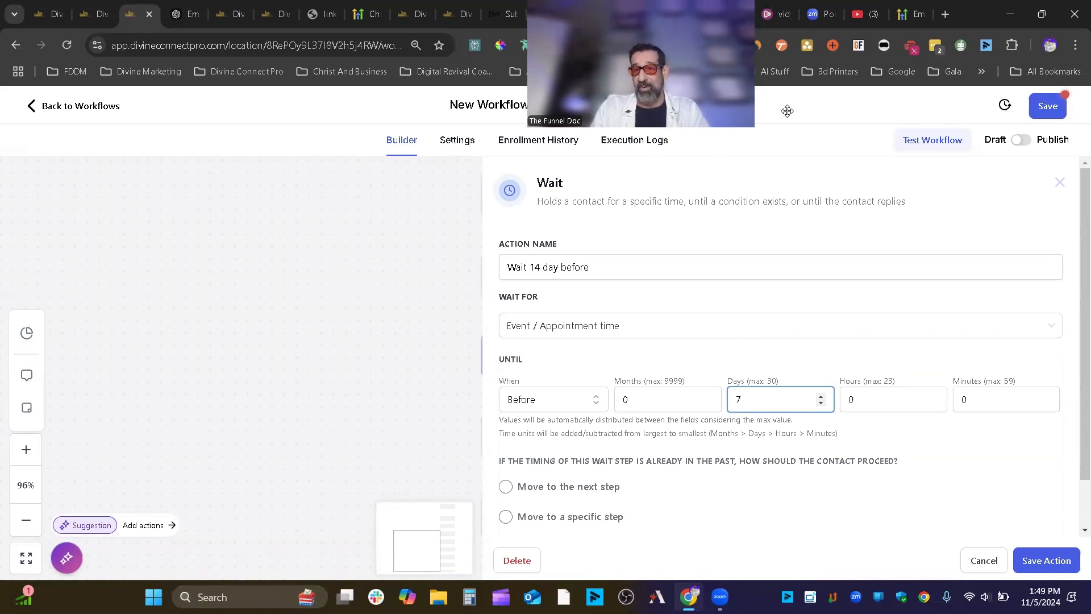
left_click_drag(787, 111, 915, 111)
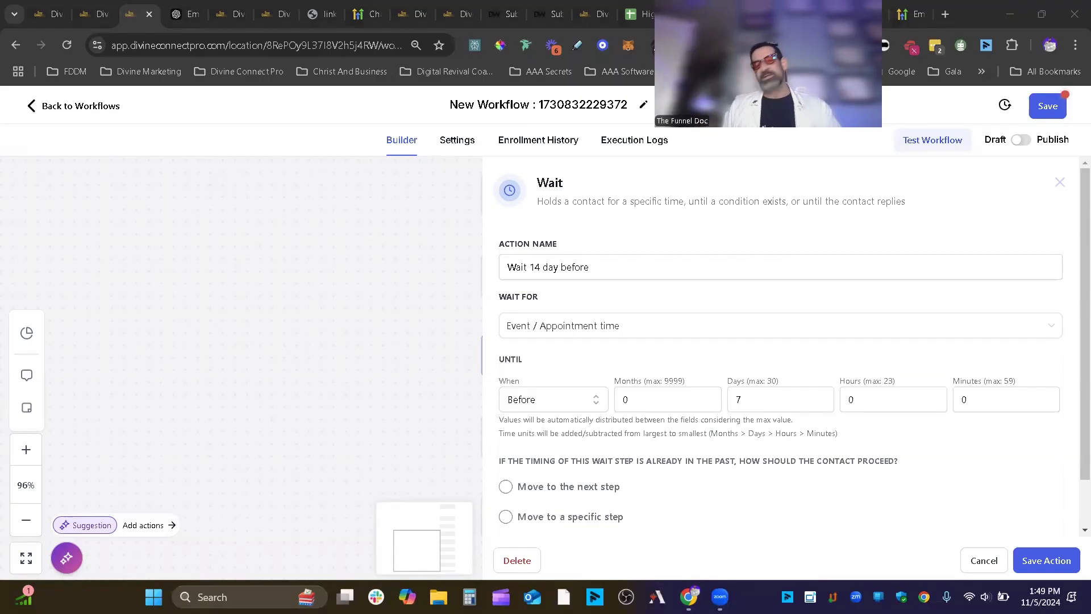
left_click_drag(766, 396, 731, 398)
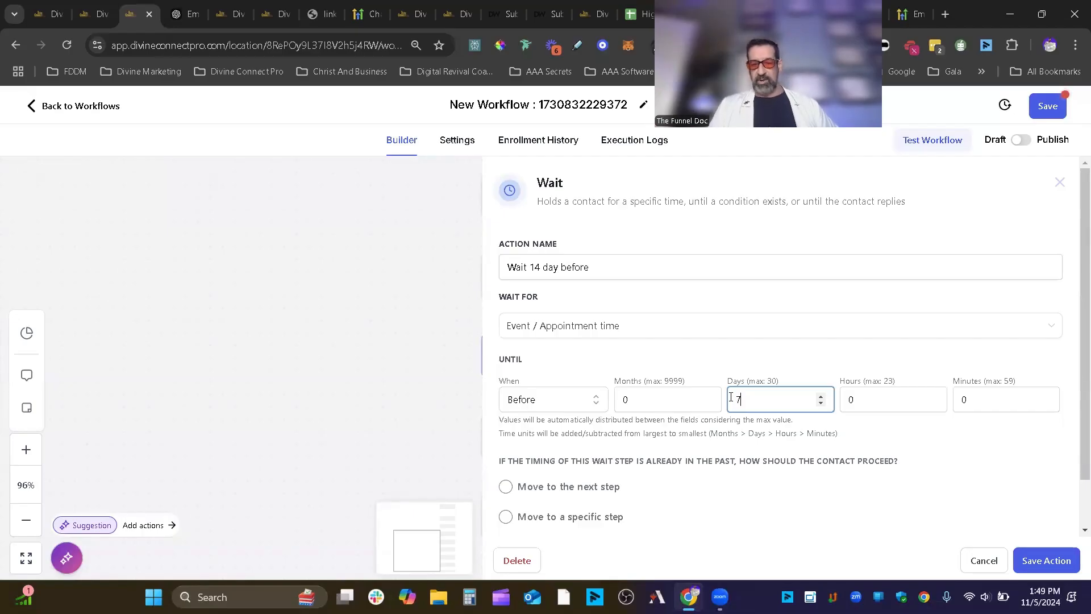
left_click(539, 264)
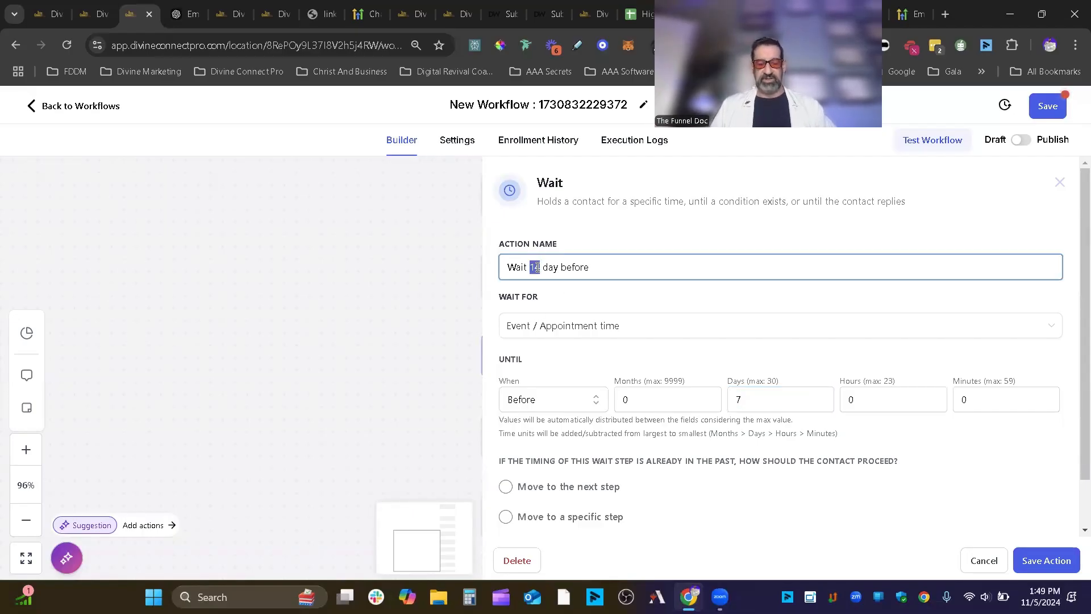
- Save the 'Wait 7 day before' step and delete the SMS step that follows it
type("7")
left_click(1040, 559)
scroll(575, 407, "down", 3)
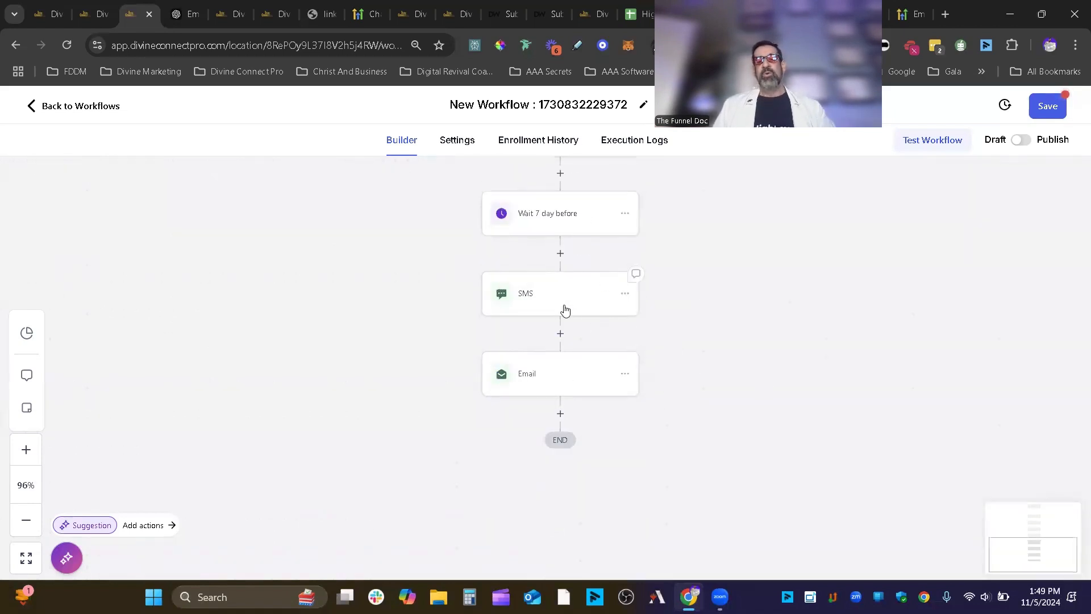
left_click(624, 294)
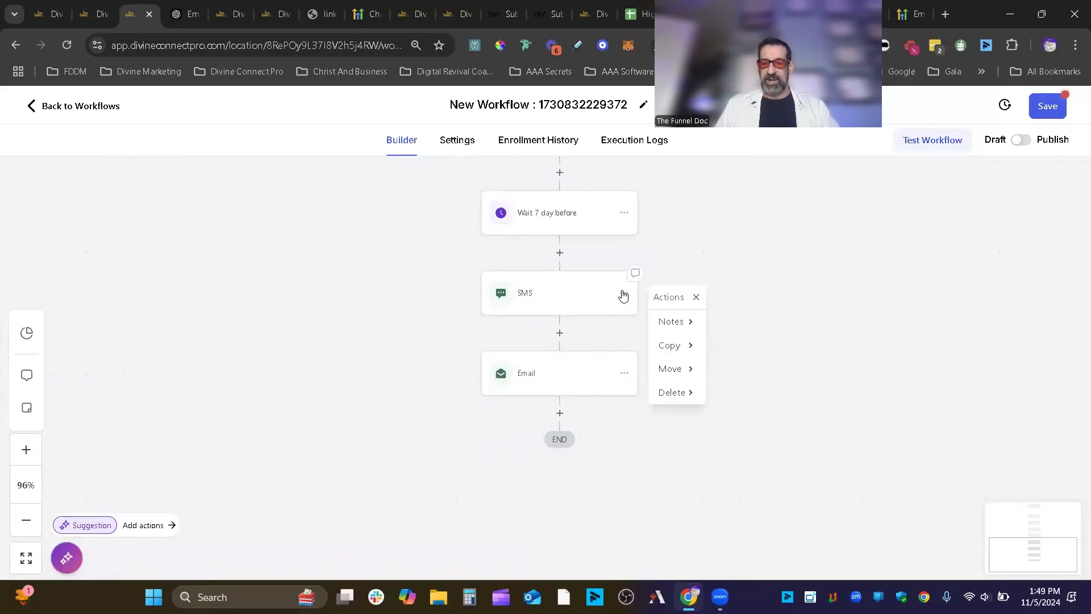
left_click(675, 392)
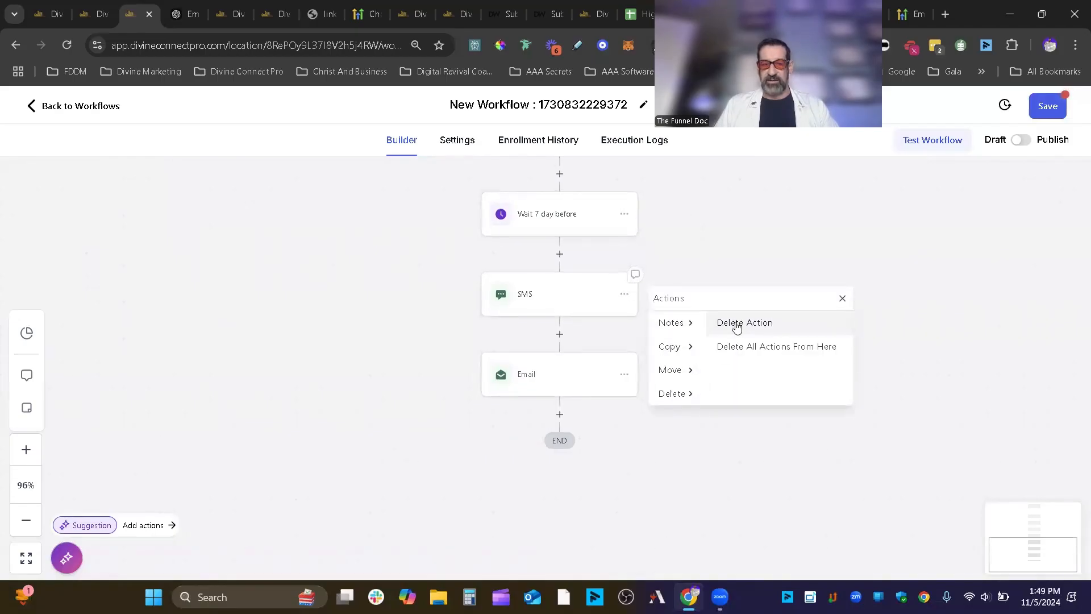
left_click(737, 324)
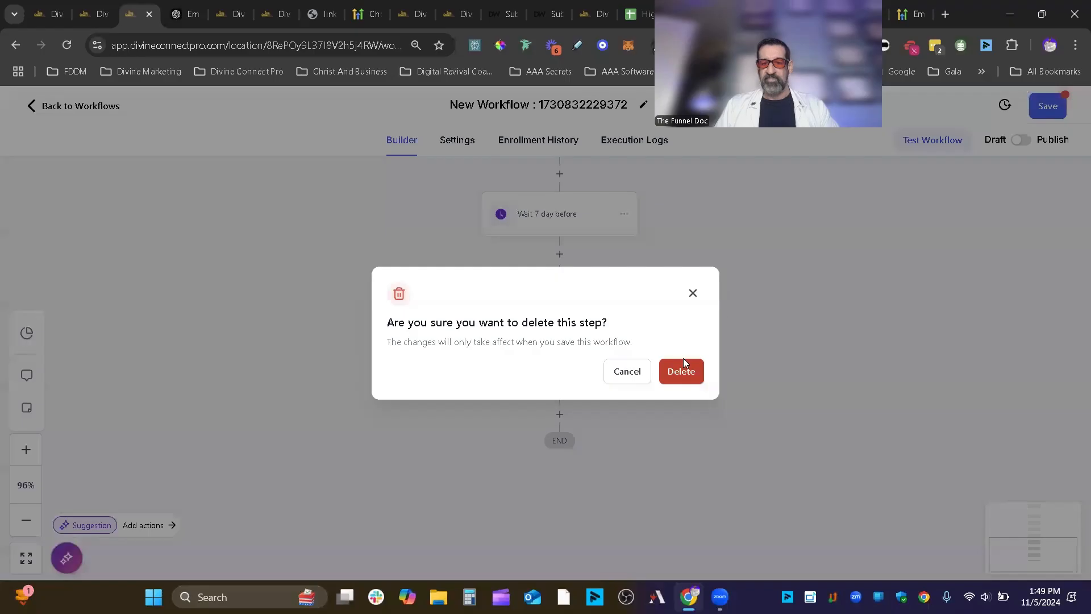
left_click(684, 375)
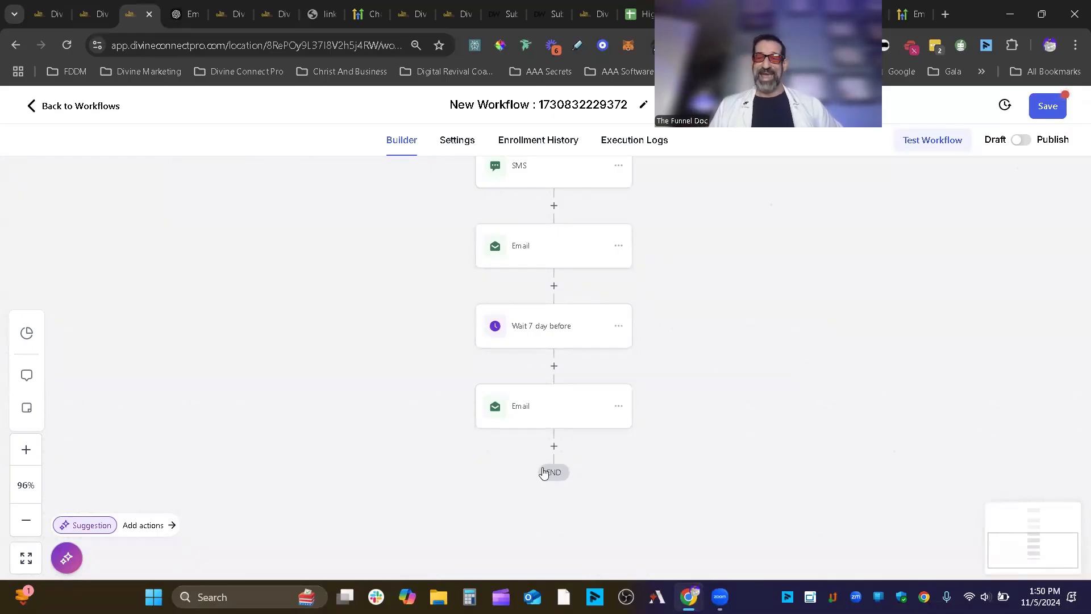
- Add a new step after the final Email
mouse_move(586, 426)
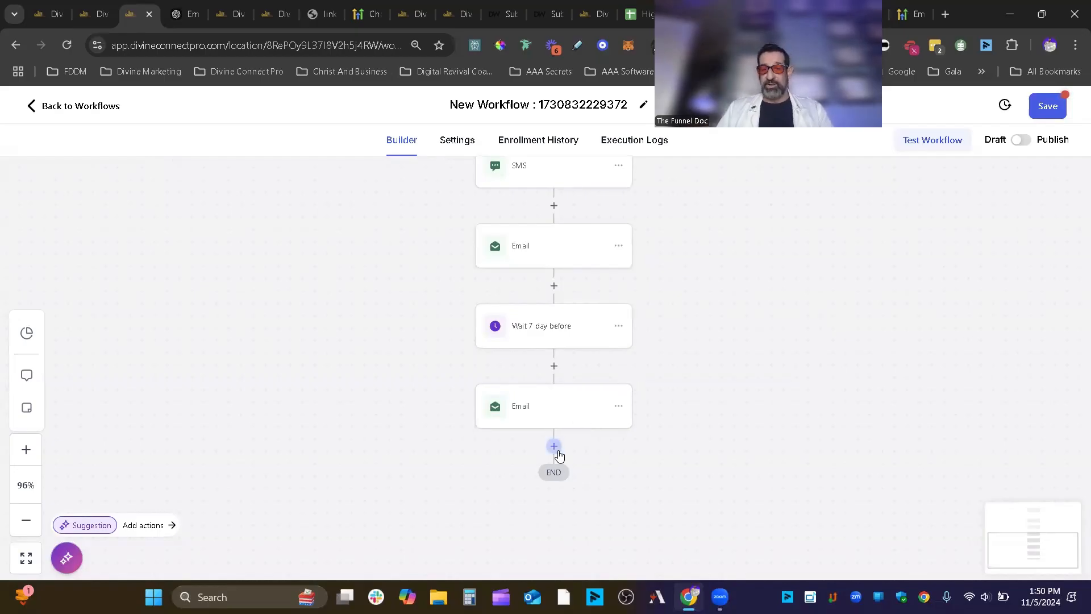
scroll(782, 415, "up", 3)
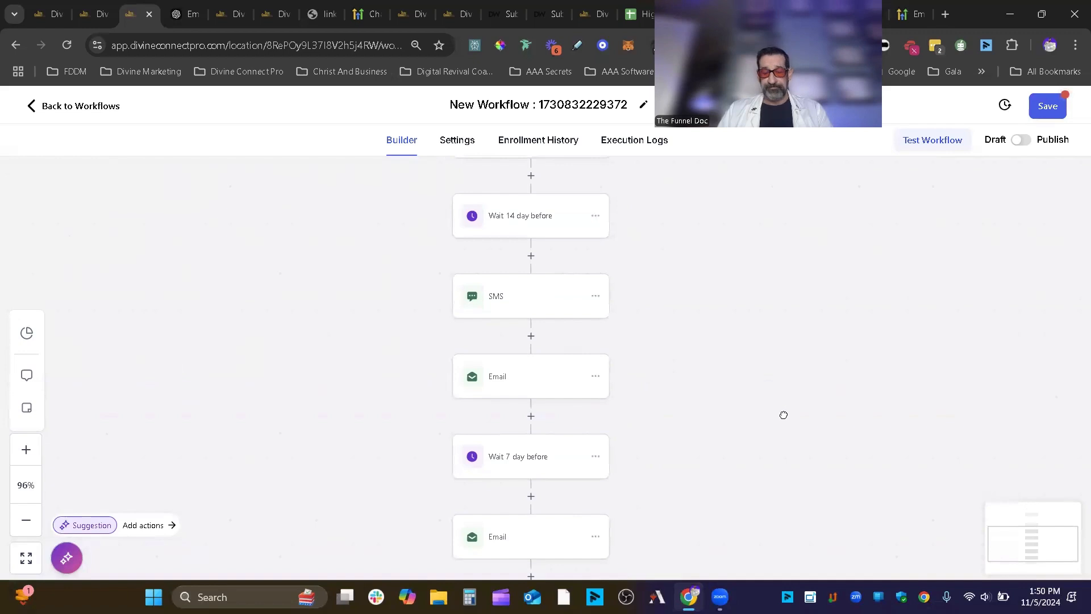
scroll(678, 494, "down", 4)
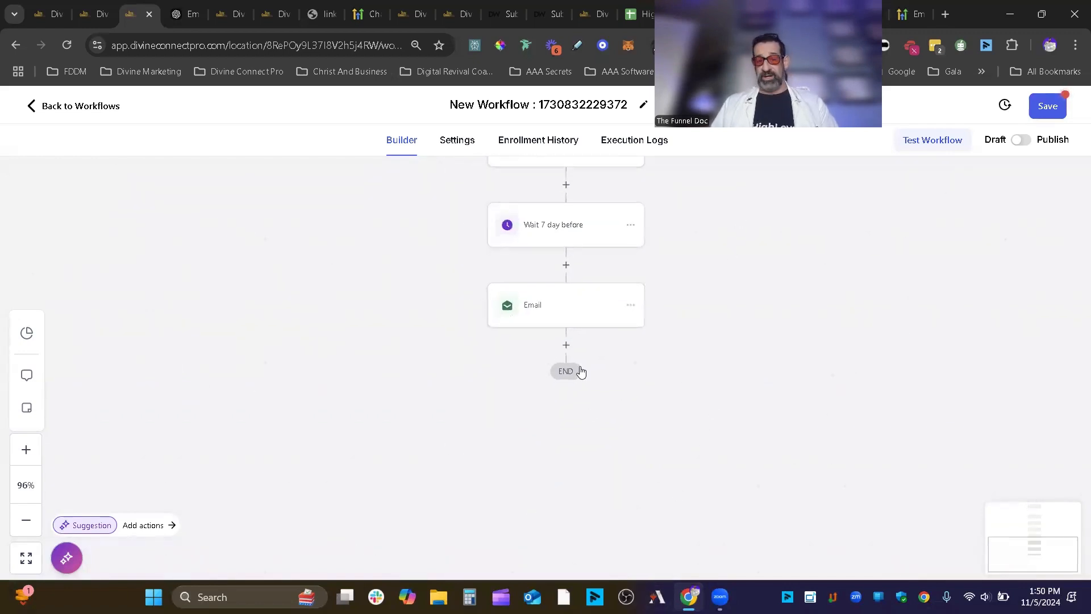
left_click(566, 346)
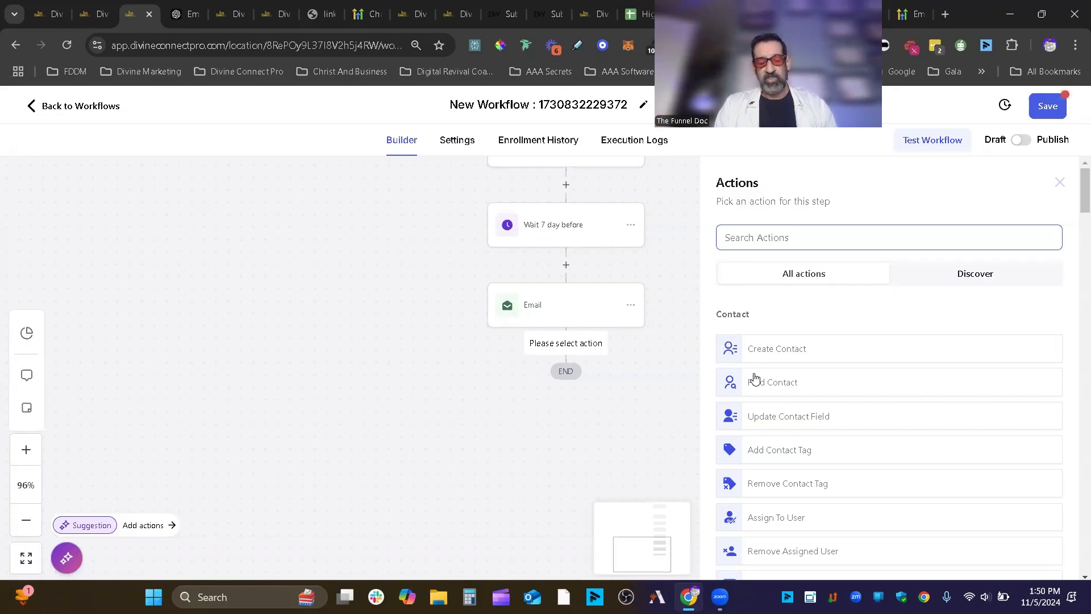
- Add a Wait step after the final email and set it to wait for an Email Event
type("wai")
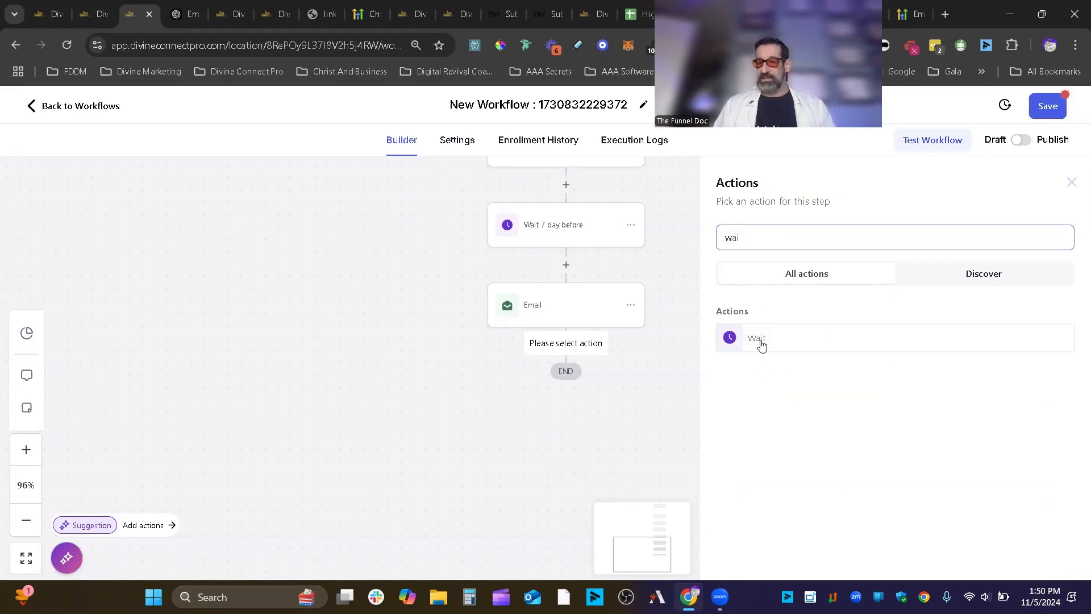
left_click(759, 340)
left_click(623, 332)
scroll(571, 434, "down", 1)
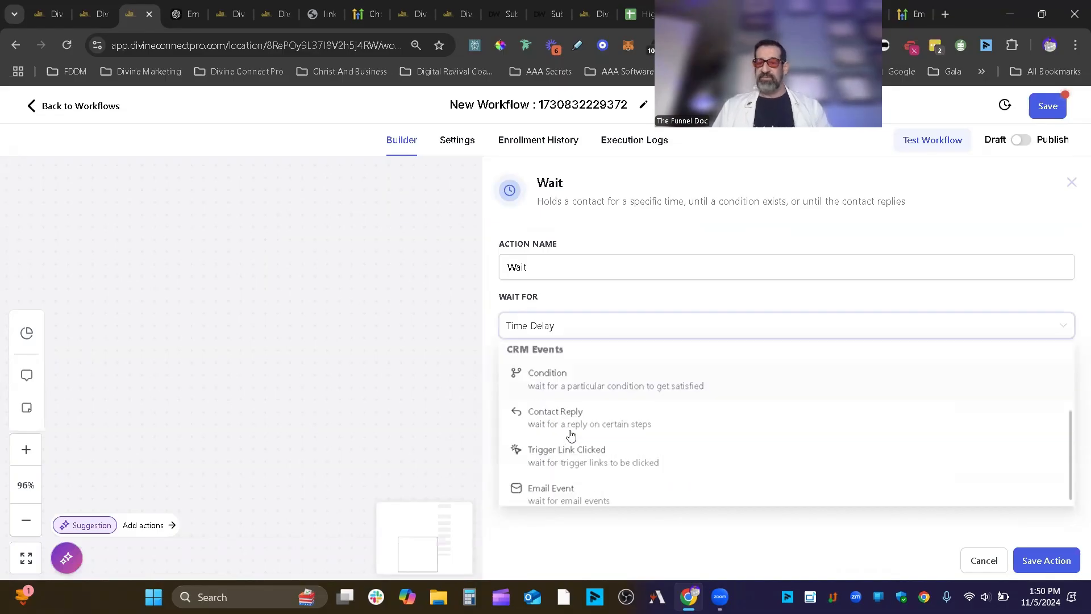
scroll(571, 434, "down", 1)
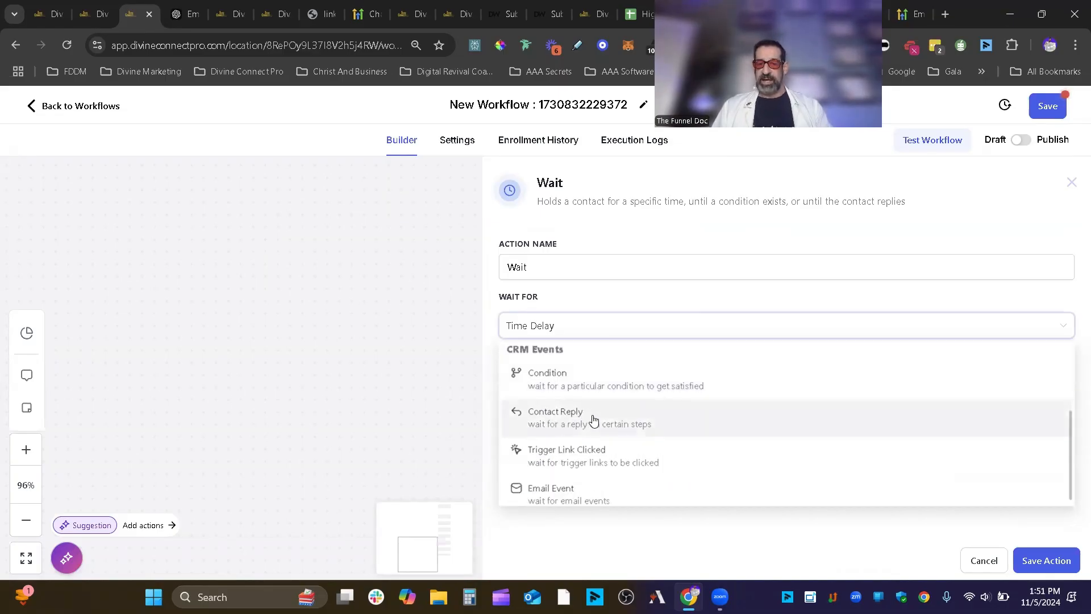
scroll(593, 420, "down", 1)
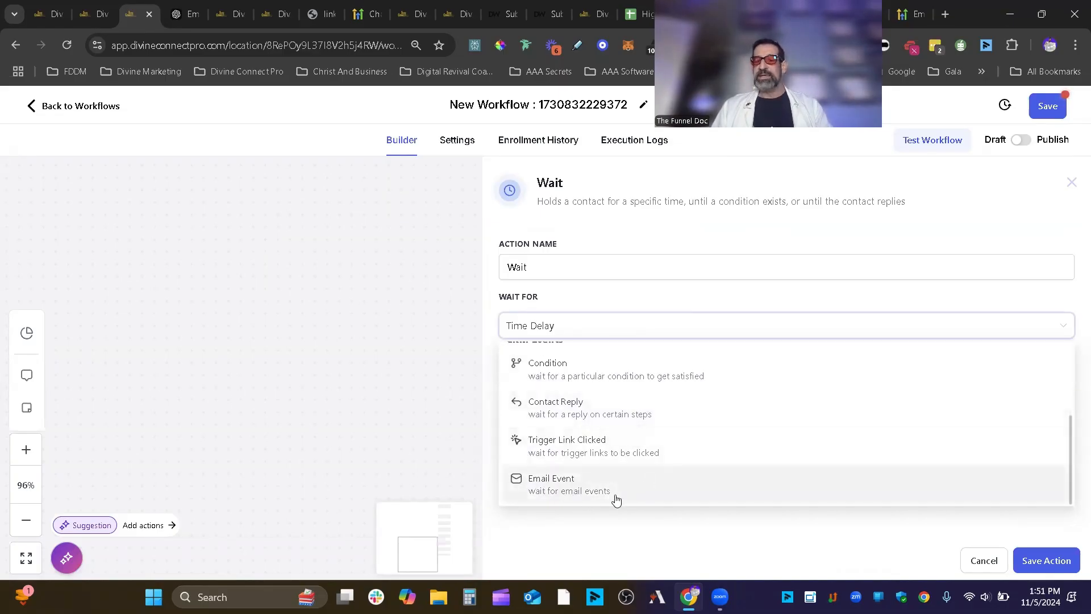
left_click(574, 490)
- Point the wait at the Email step's Clicked event and save the action
left_click(565, 266)
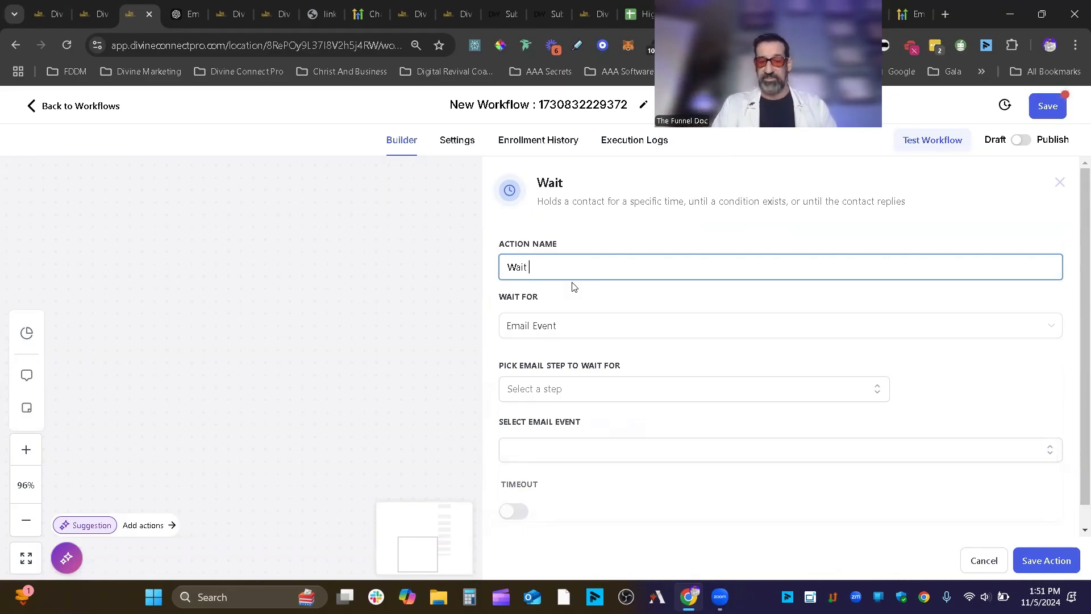
left_click(560, 390)
left_click(528, 476)
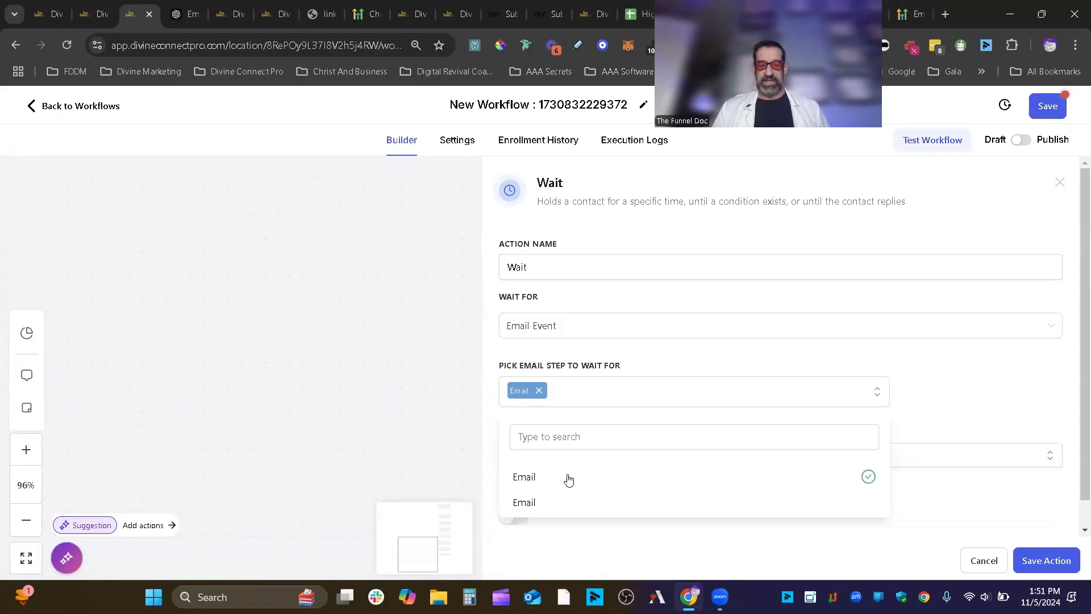
left_click(689, 335)
left_click(773, 307)
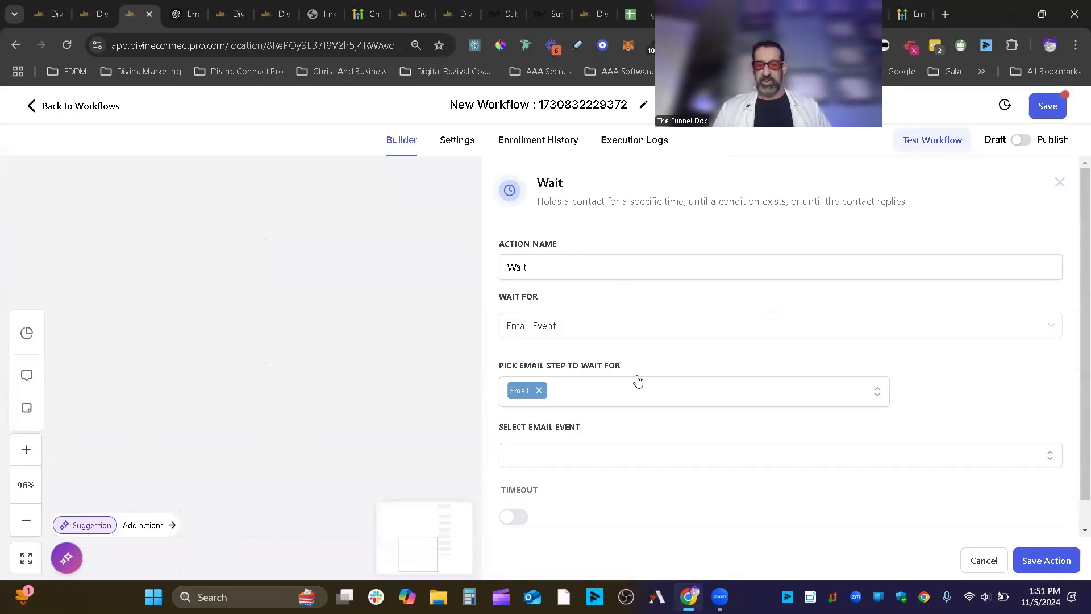
left_click(574, 450)
scroll(634, 438, "down", 1)
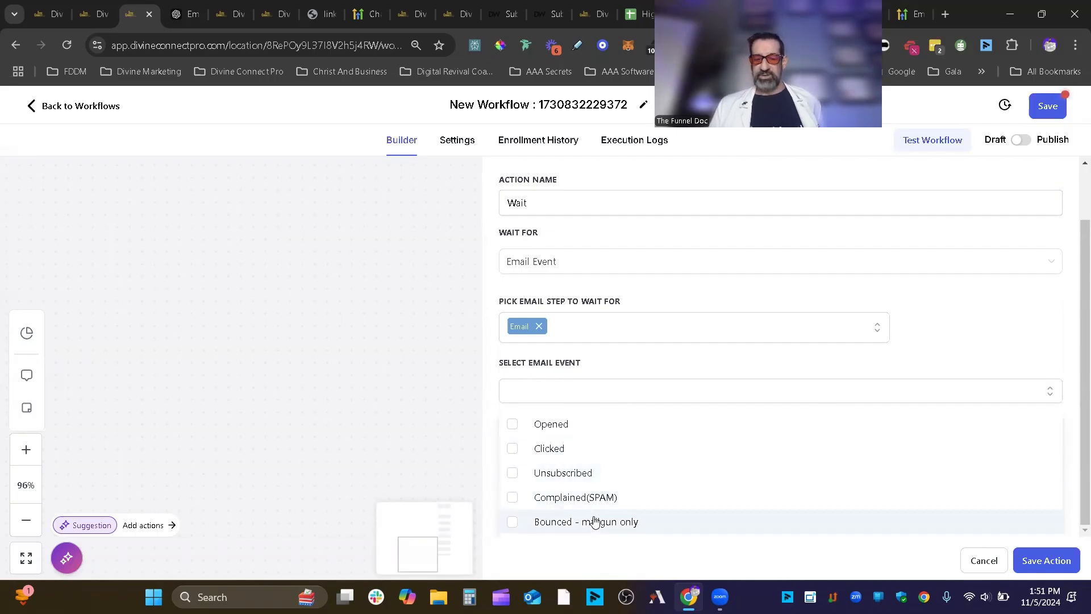
left_click(568, 447)
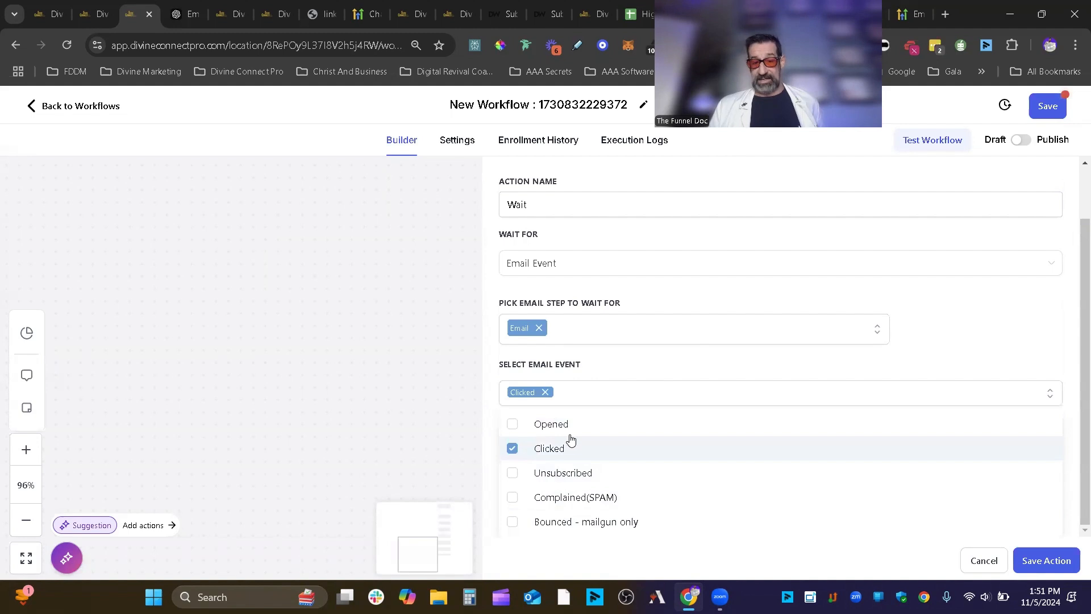
left_click(975, 314)
left_click(1039, 562)
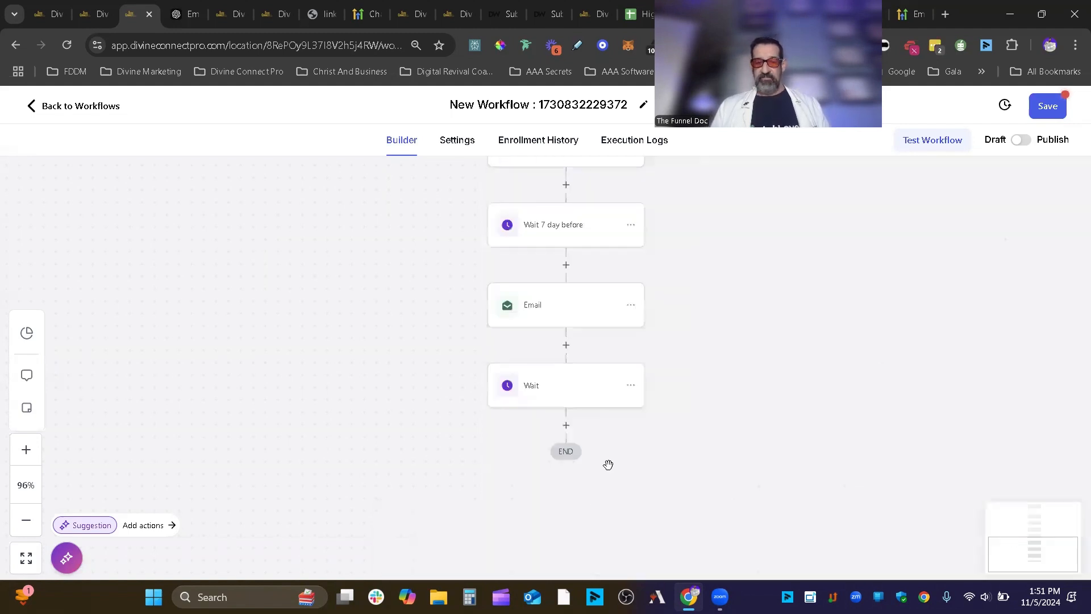
- Rename the wait step to 'Wait click' and save it
left_click(575, 392)
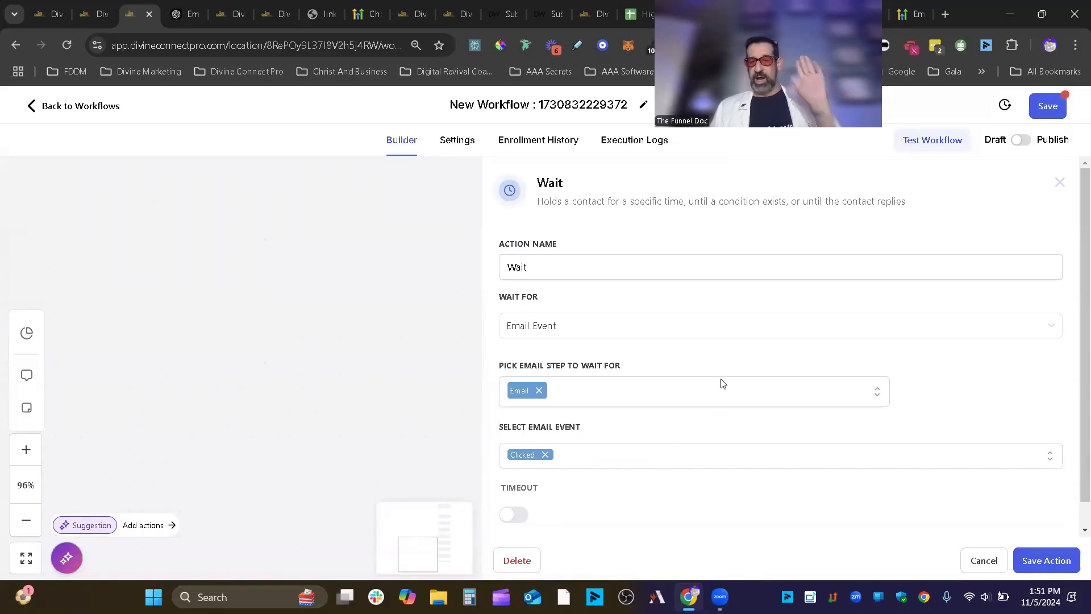
left_click(551, 275)
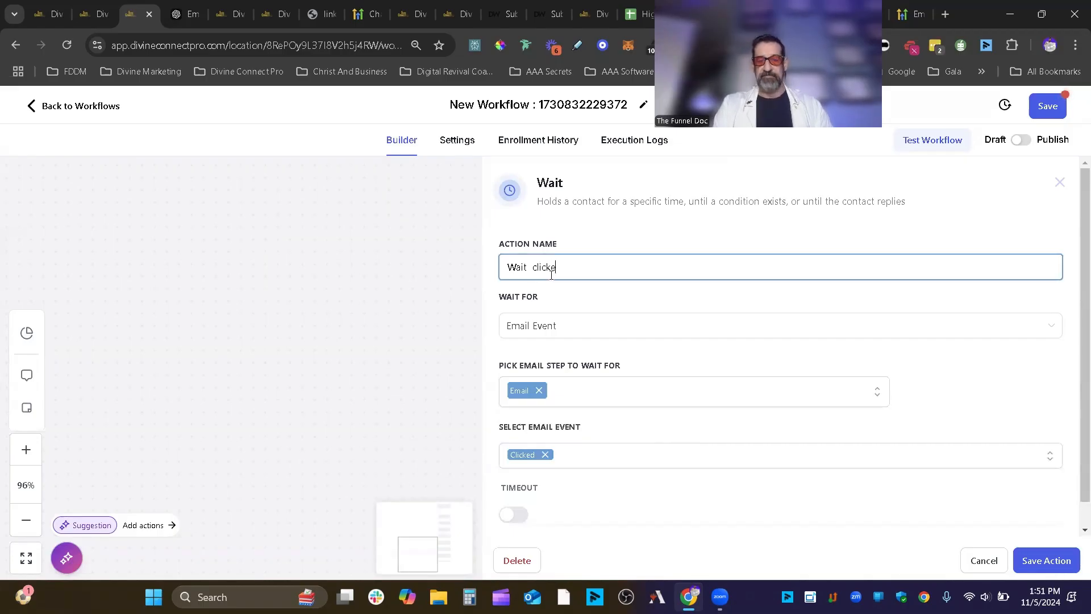
left_click(1047, 561)
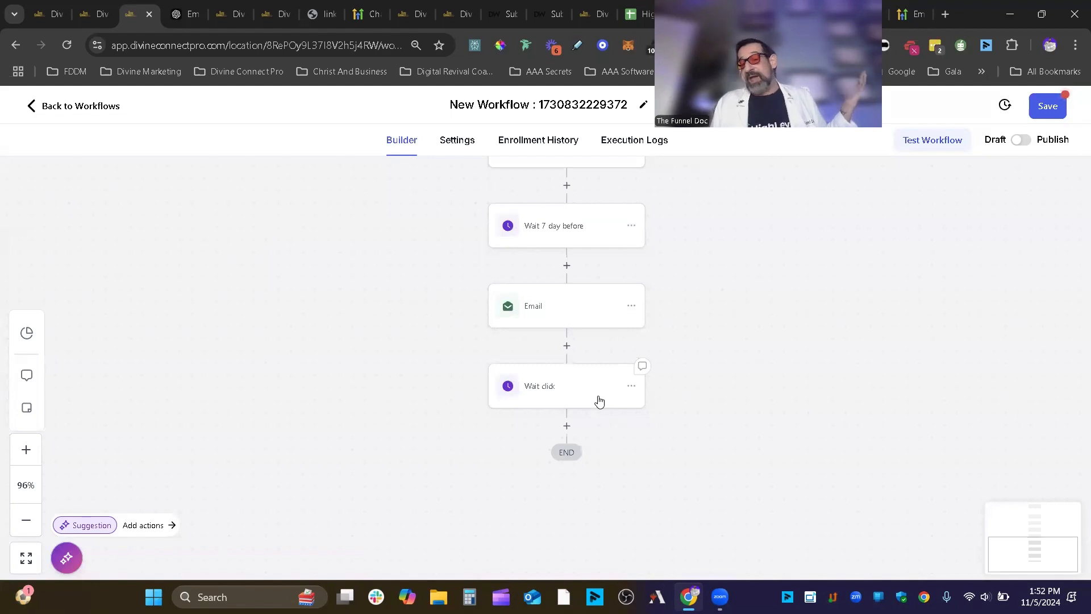
- Give Wait click a 24-hour timeout, creating Email Event and Time Out branches
left_click_drag(597, 406, 601, 403)
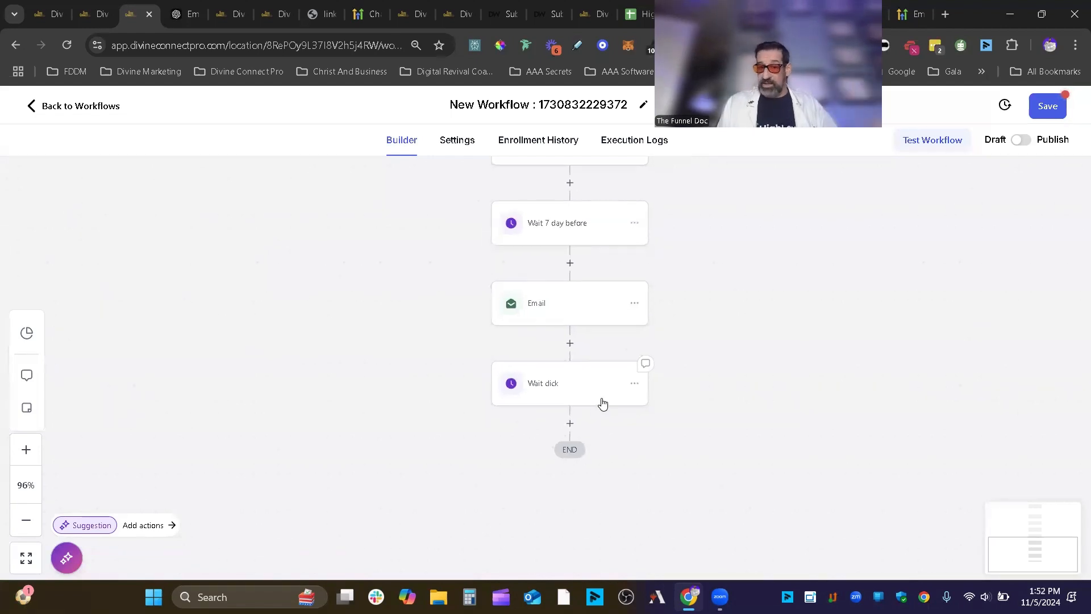
left_click(567, 387)
scroll(591, 409, "down", 1)
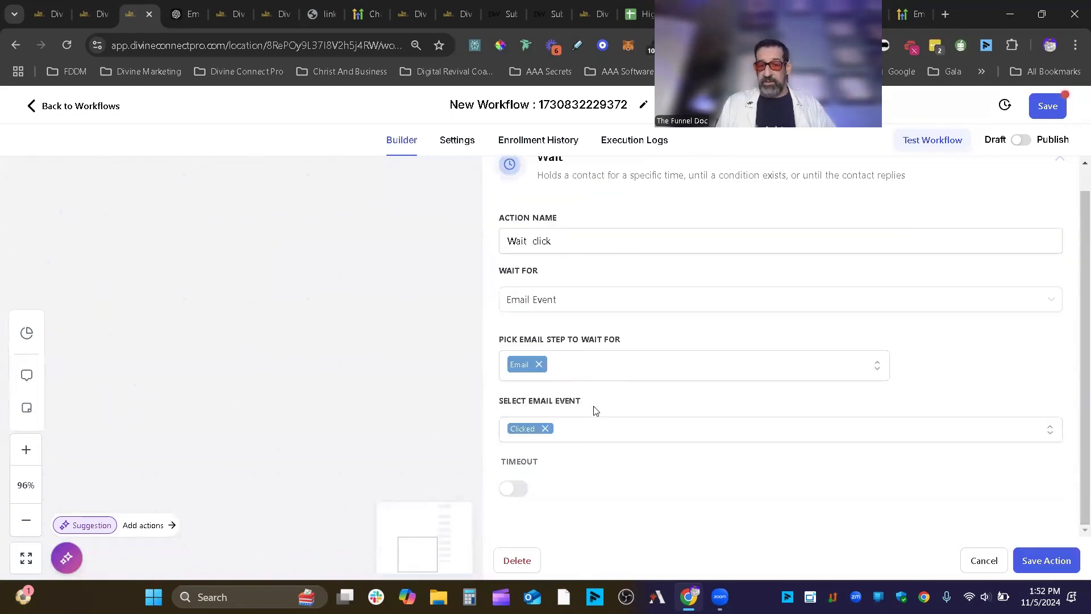
left_click(518, 489)
scroll(658, 465, "down", 1)
left_click(668, 488)
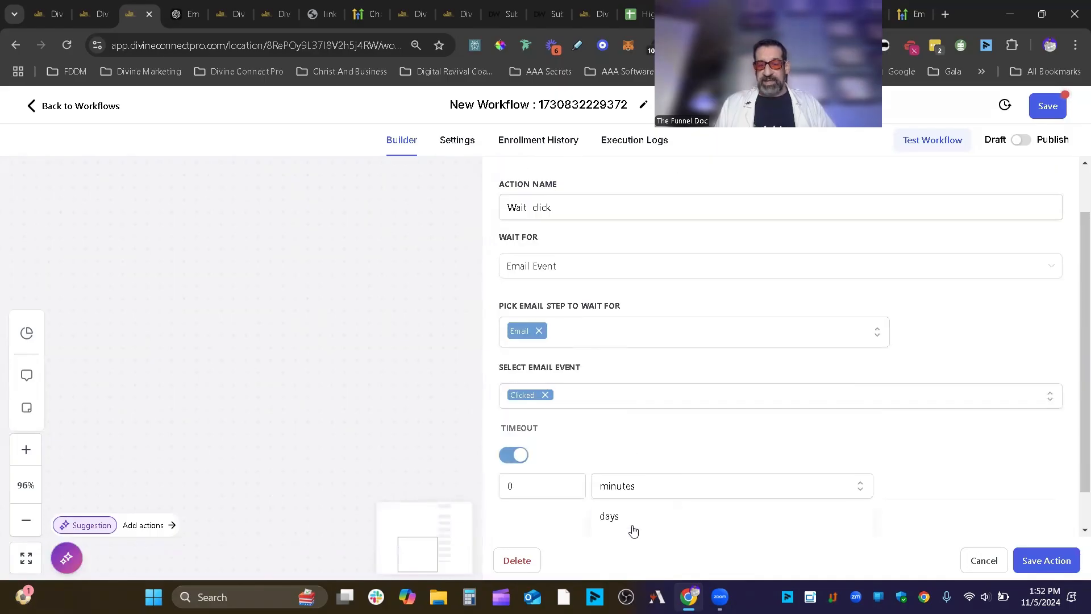
scroll(675, 500, "down", 1)
left_click(675, 499)
left_click(509, 486)
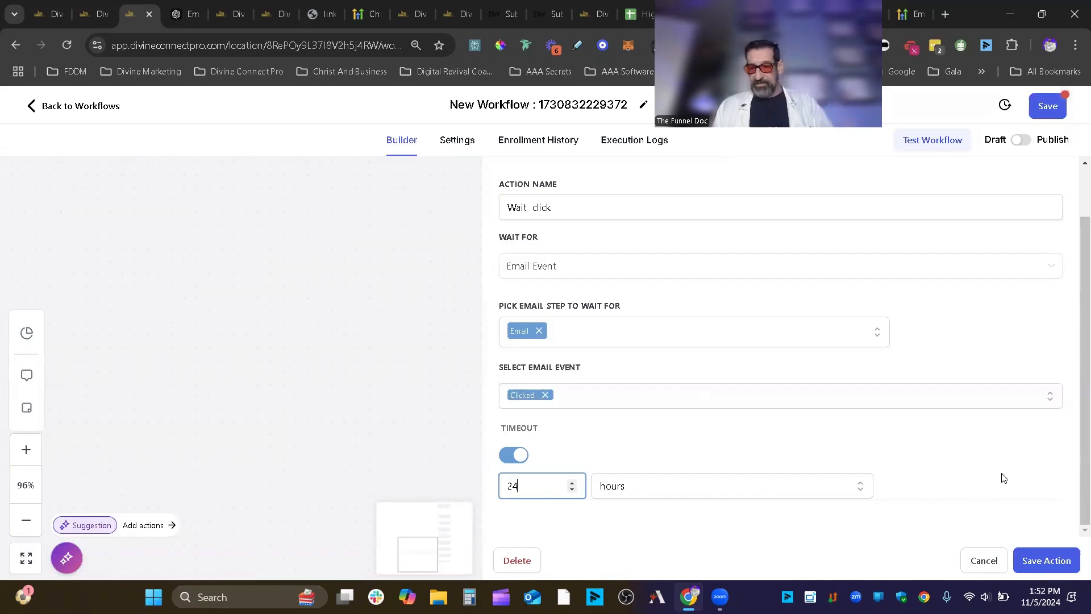
left_click(1045, 560)
scroll(763, 396, "down", 2)
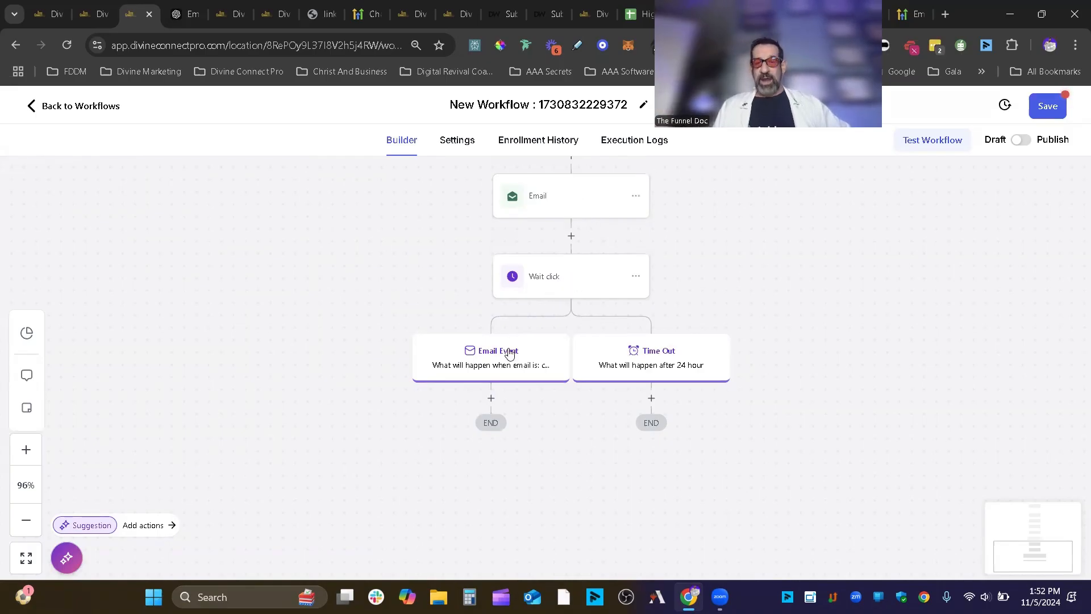
- Search the actions for 'em' and pick a send-email step for the Email Event branch
left_click(491, 399)
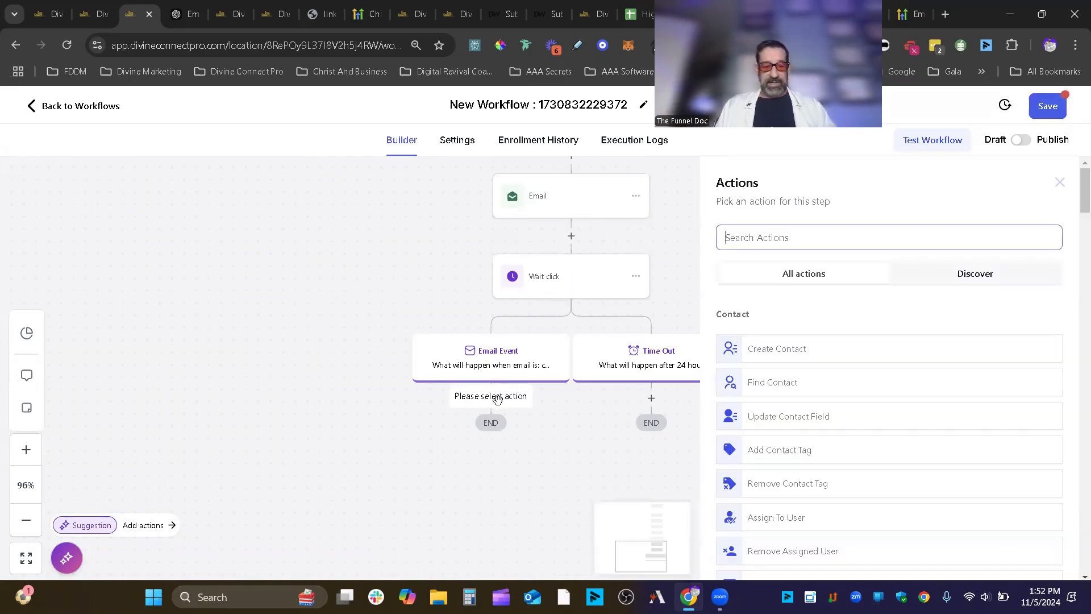
type("wa")
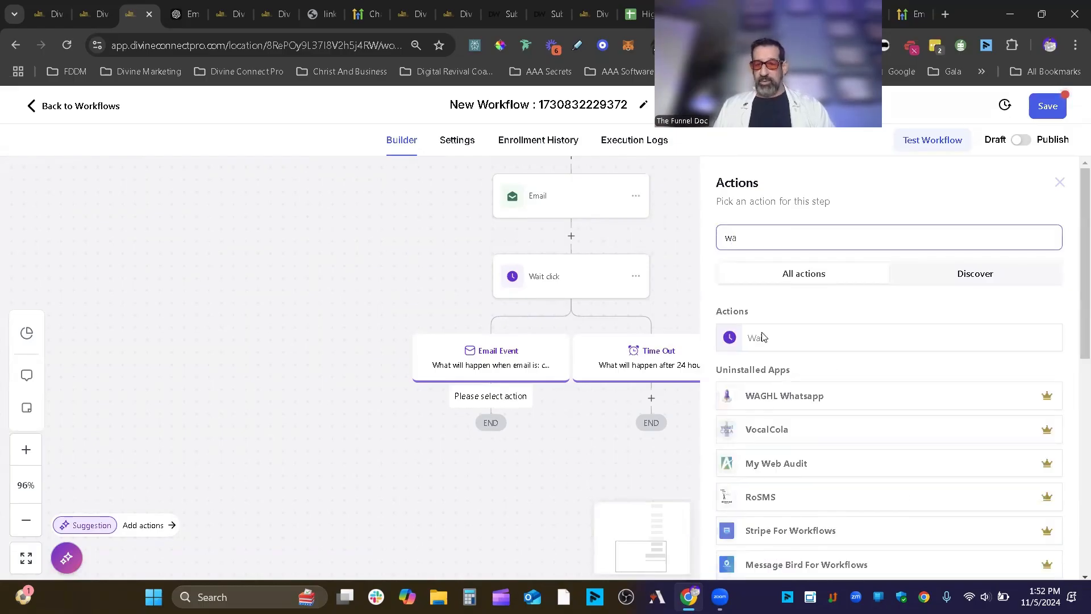
key("BackSpace")
key("BackSpace")
type("em")
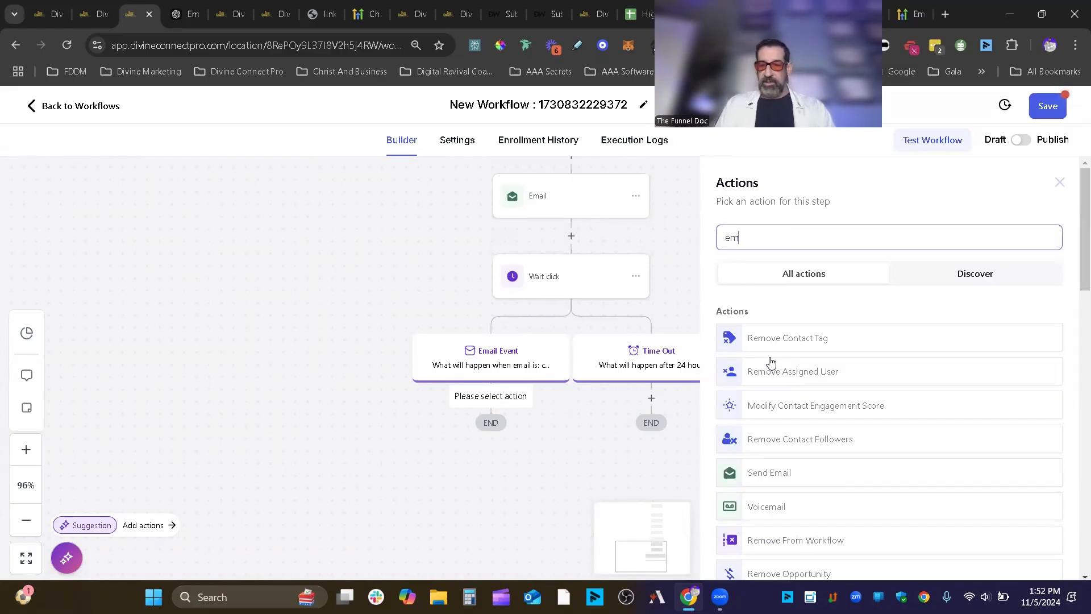
left_click(795, 474)
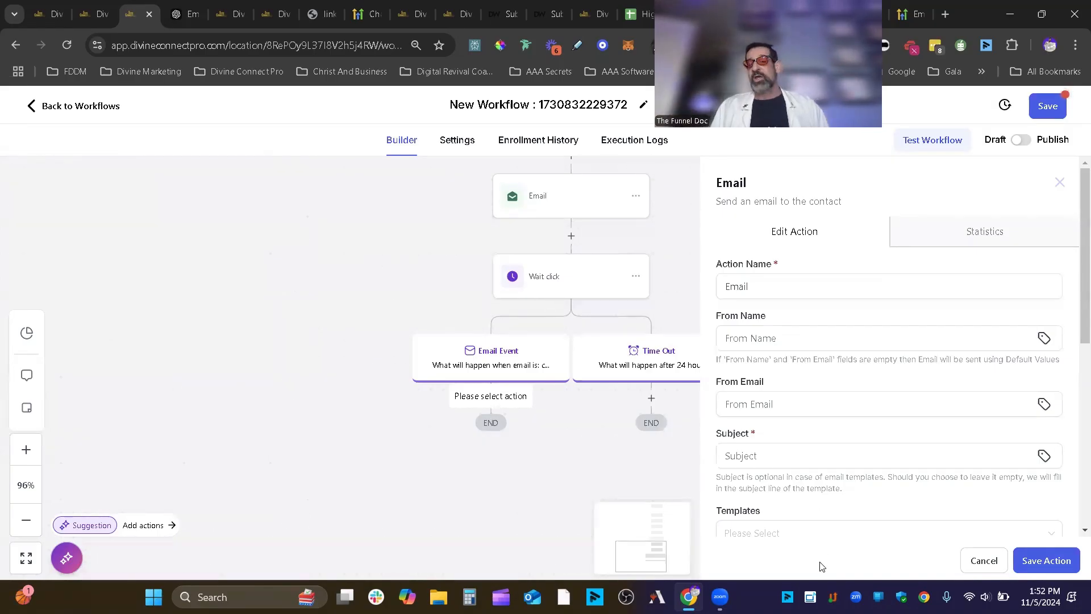
- Close the Email settings and Actions panels, and recentre the workflow branches
left_click(1061, 183)
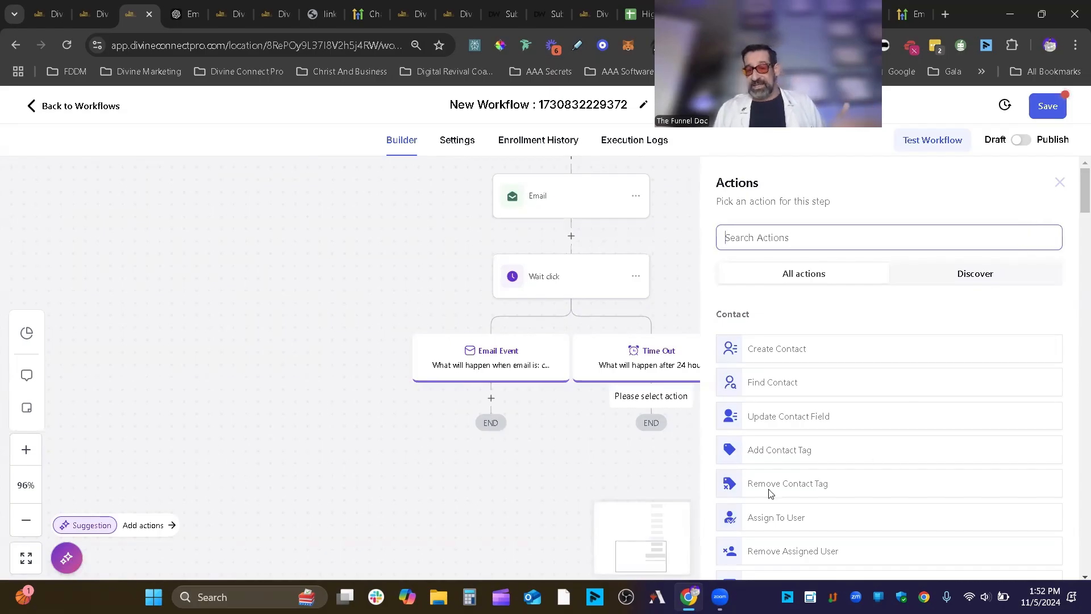
left_click(1059, 183)
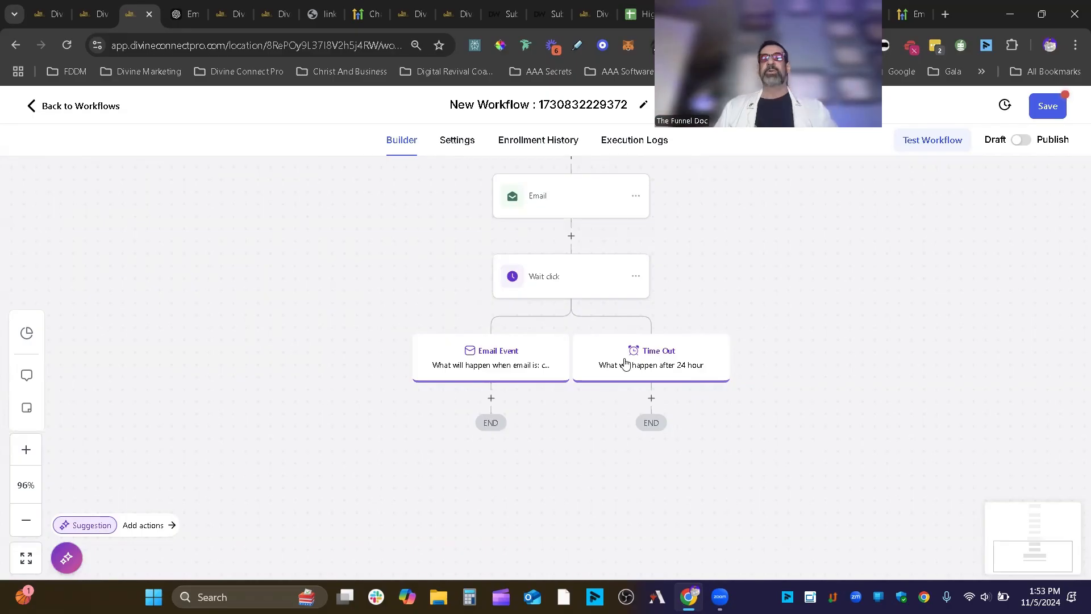
left_click_drag(716, 203, 940, 271)
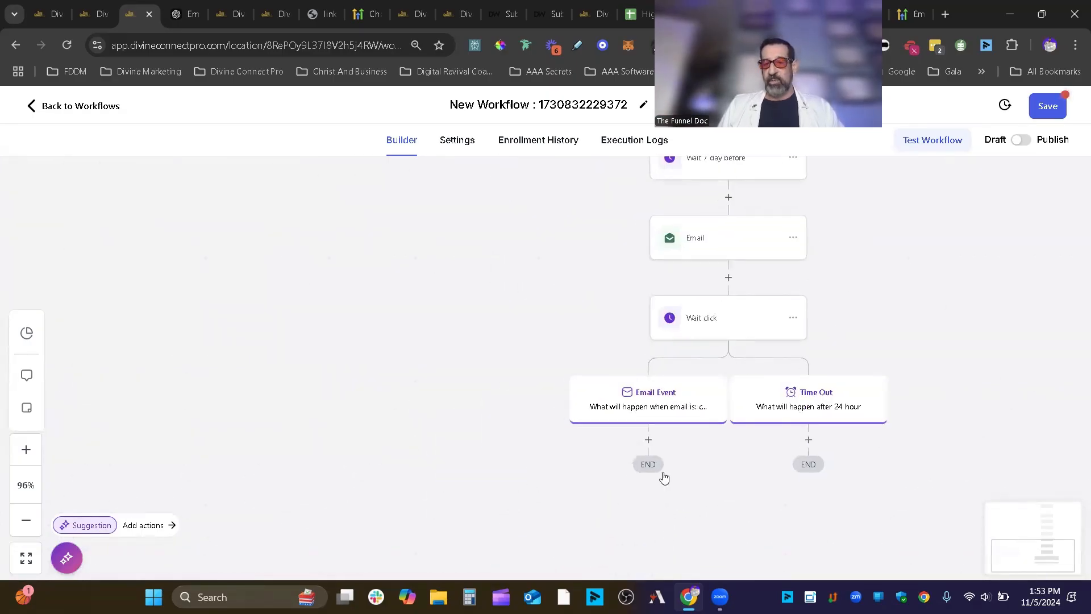
- Add a Wait action under the Email Event branch
left_click(649, 438)
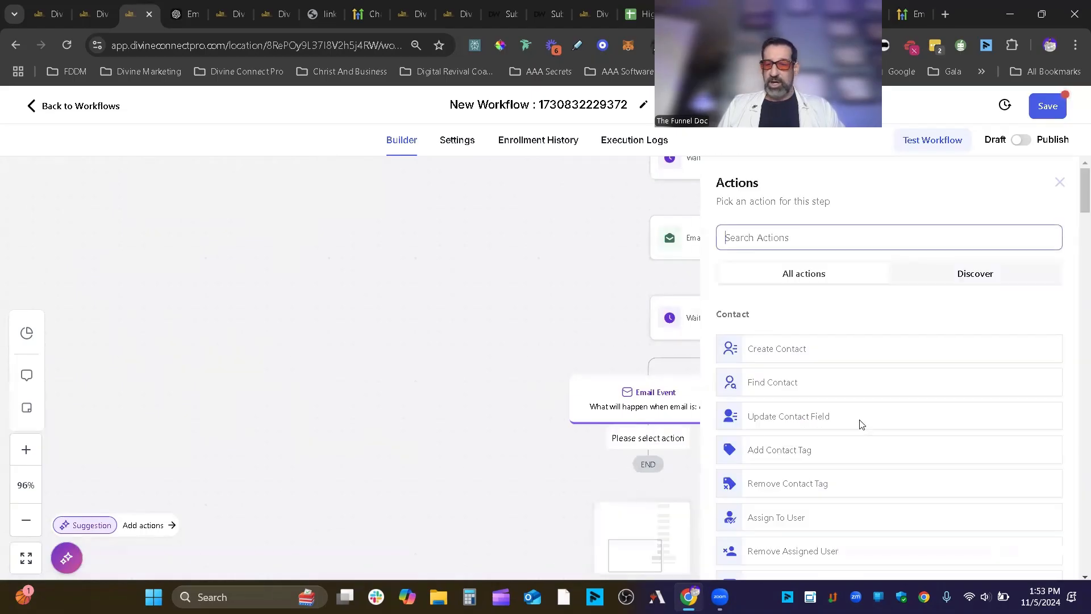
left_click(1060, 182)
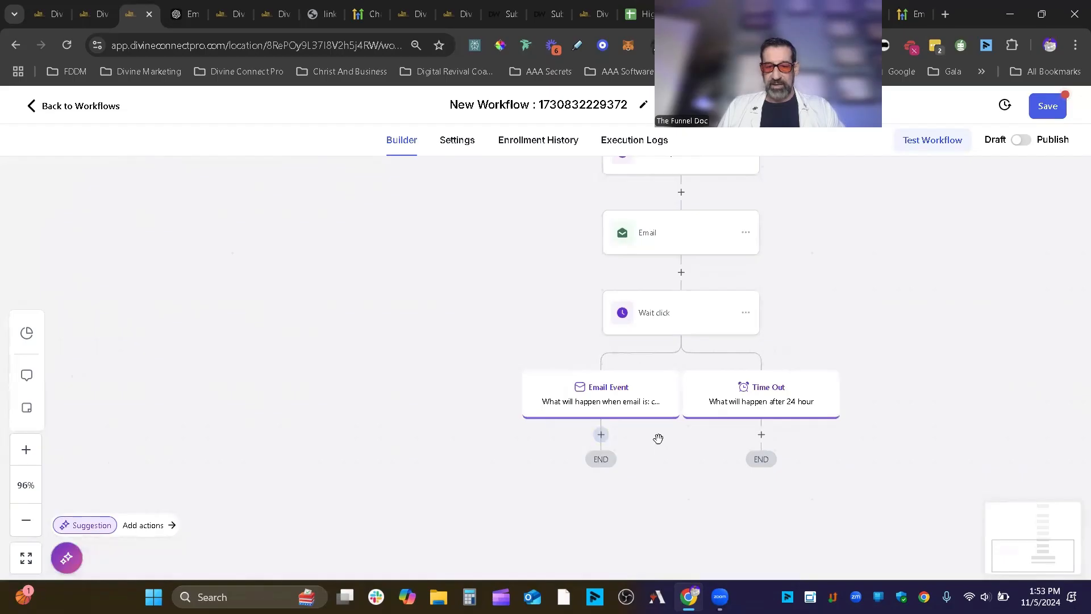
left_click(601, 435)
type("w")
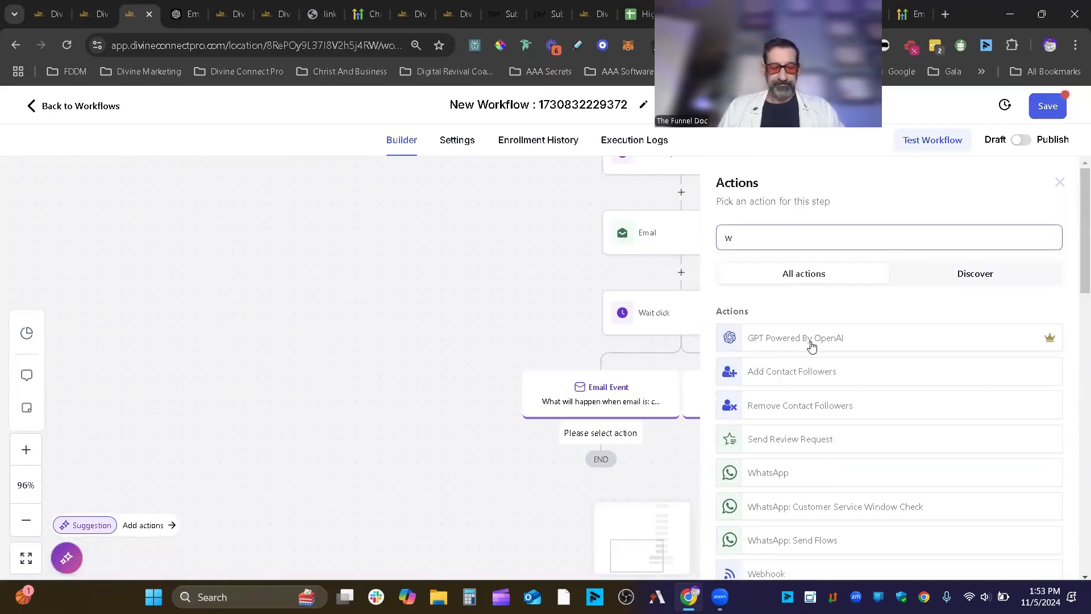
type("ait")
left_click(812, 341)
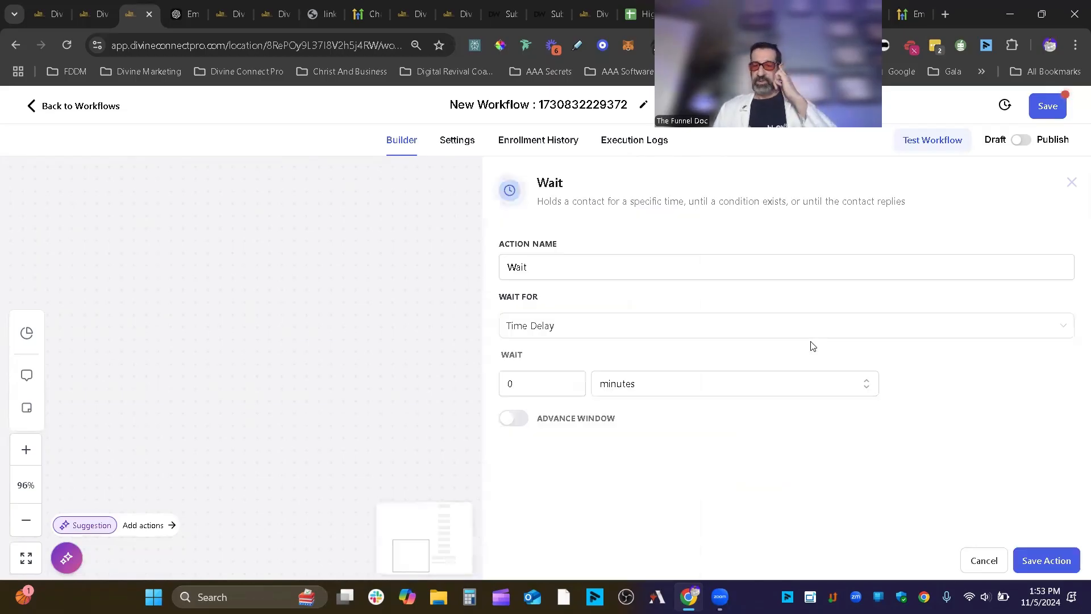
left_click(638, 326)
scroll(593, 439, "down", 3)
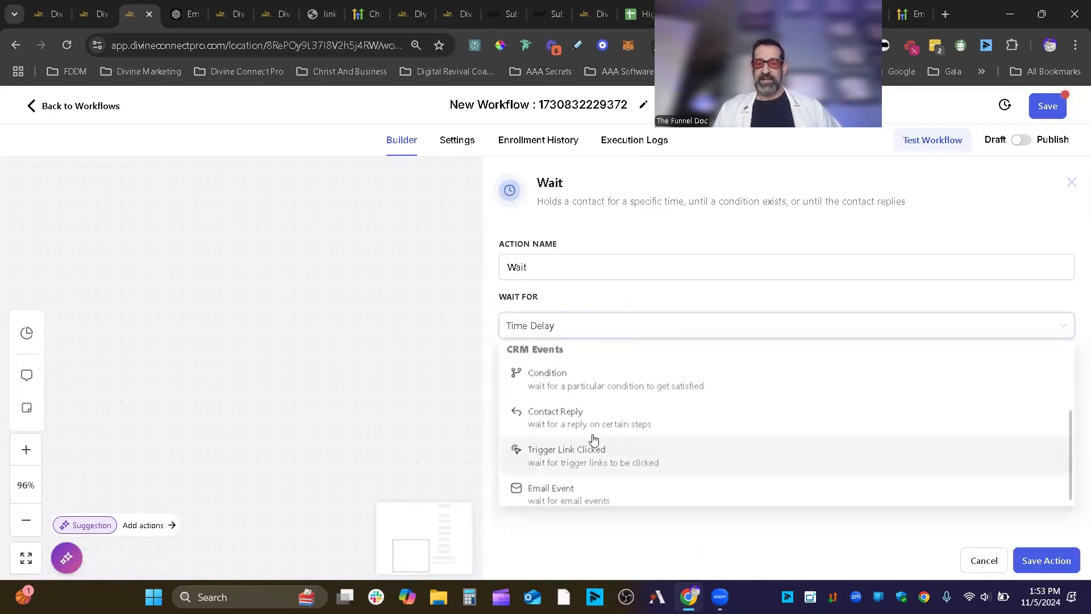
left_click(599, 500)
- Make it wait until 4 days before the event/appointment time, named 'Wait 4 day till', and save
left_click(575, 322)
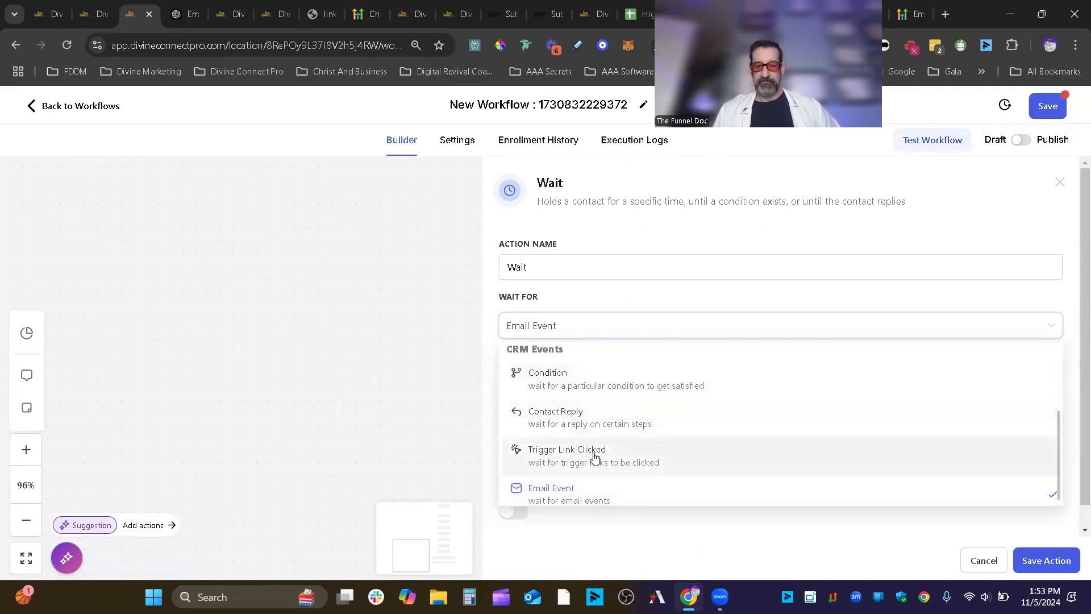
scroll(594, 453, "up", 5)
left_click(592, 414)
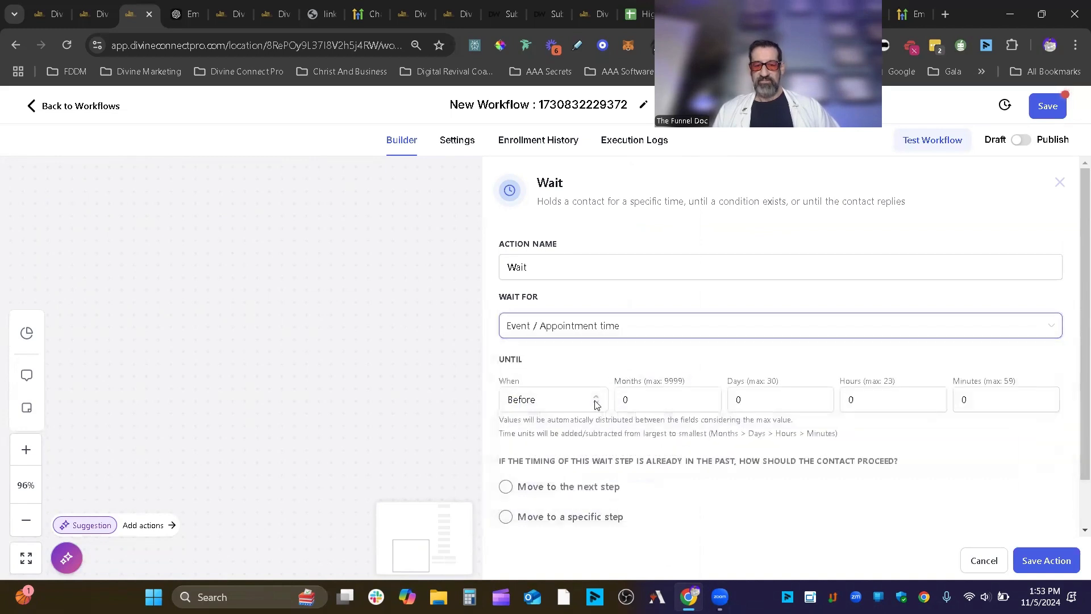
left_click(599, 401)
left_click(600, 402)
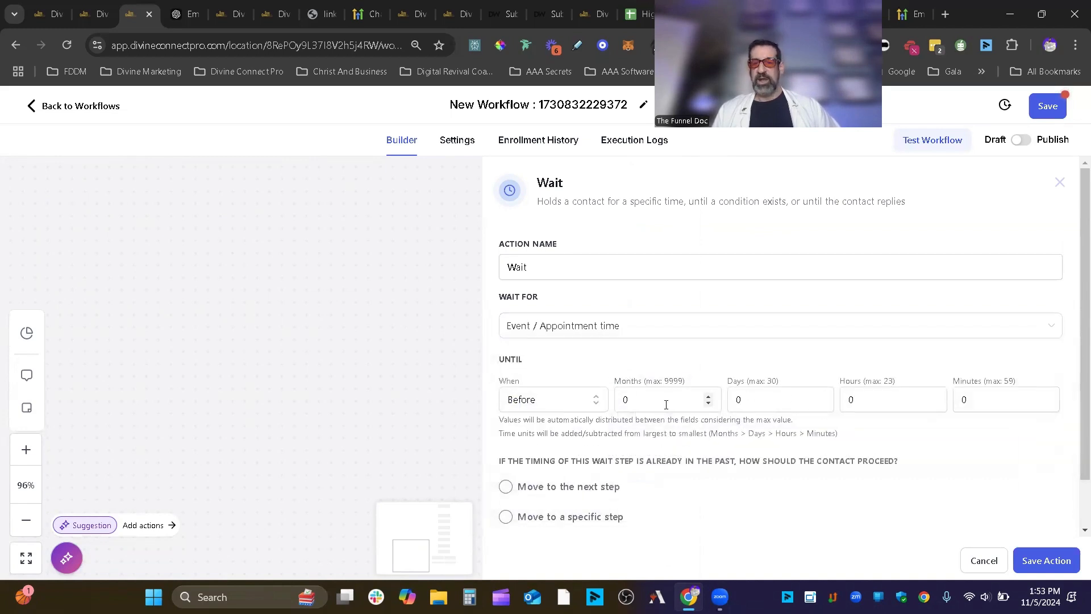
left_click_drag(747, 406, 735, 404)
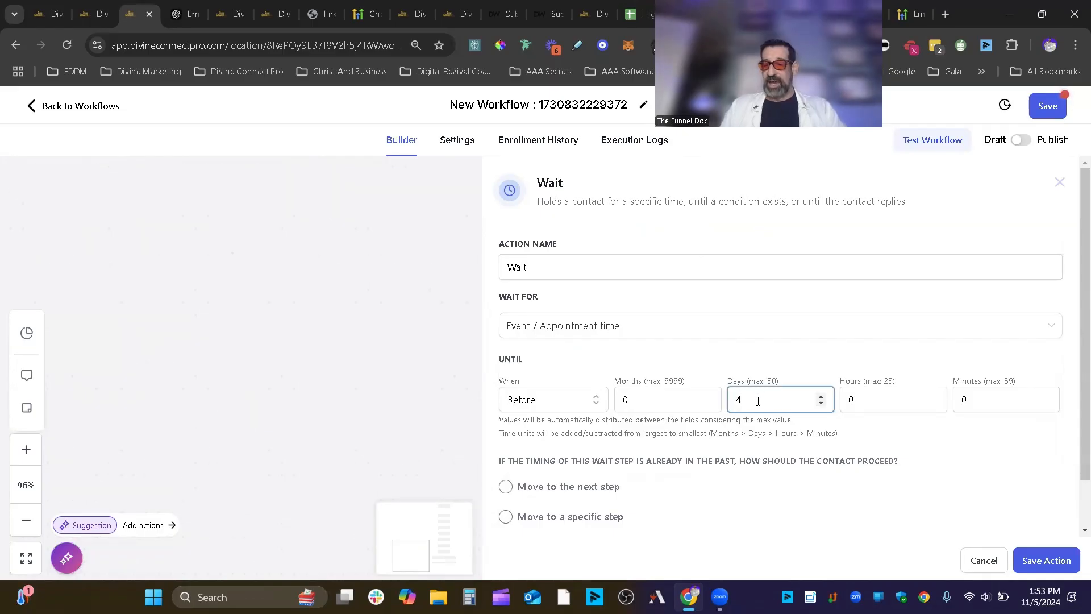
left_click(562, 259)
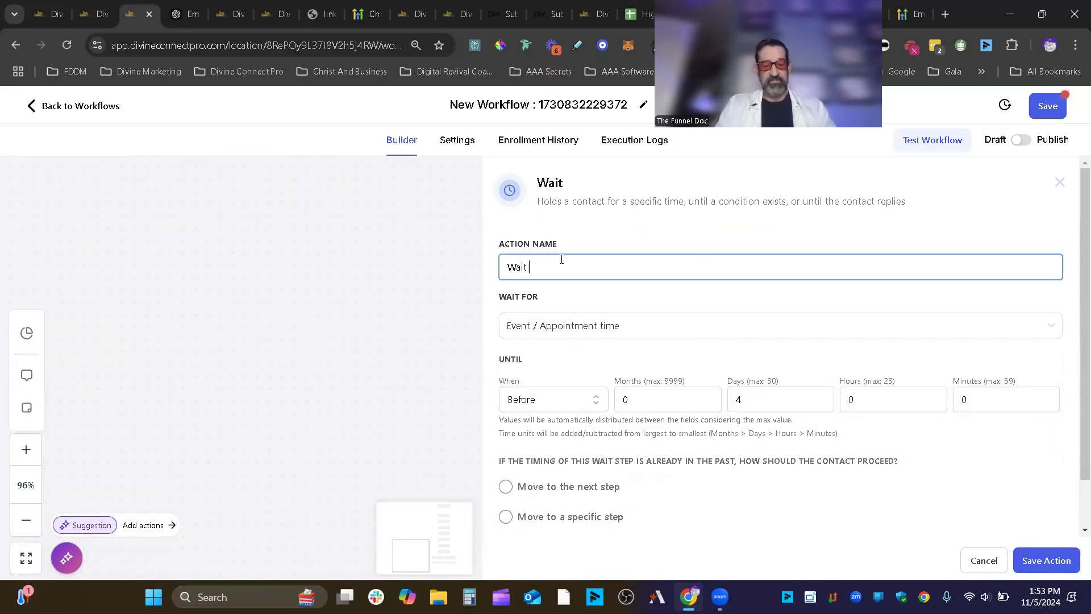
type("4 day till")
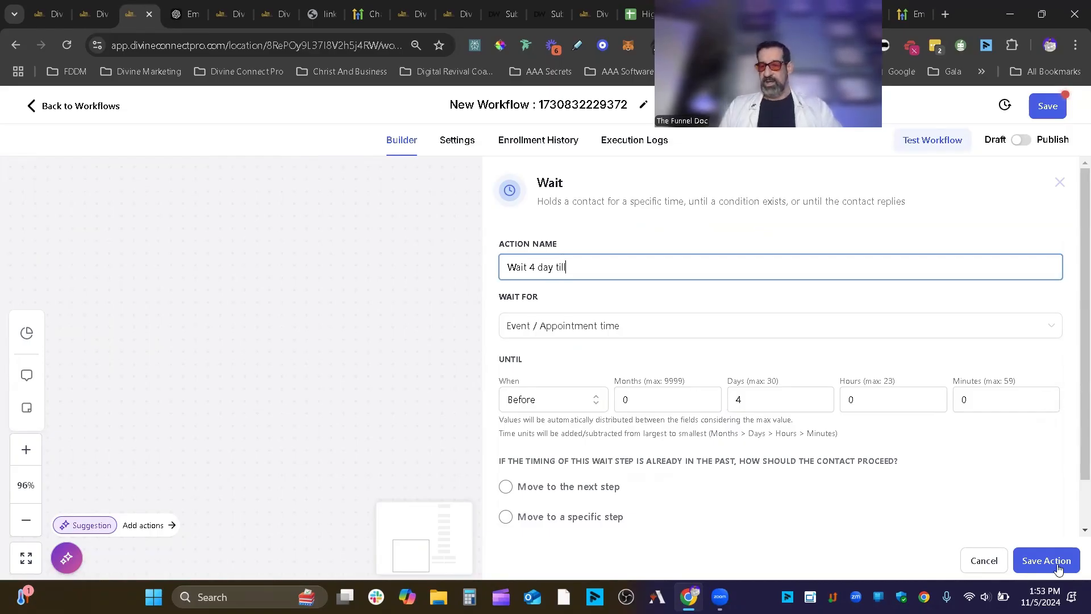
left_click(1046, 560)
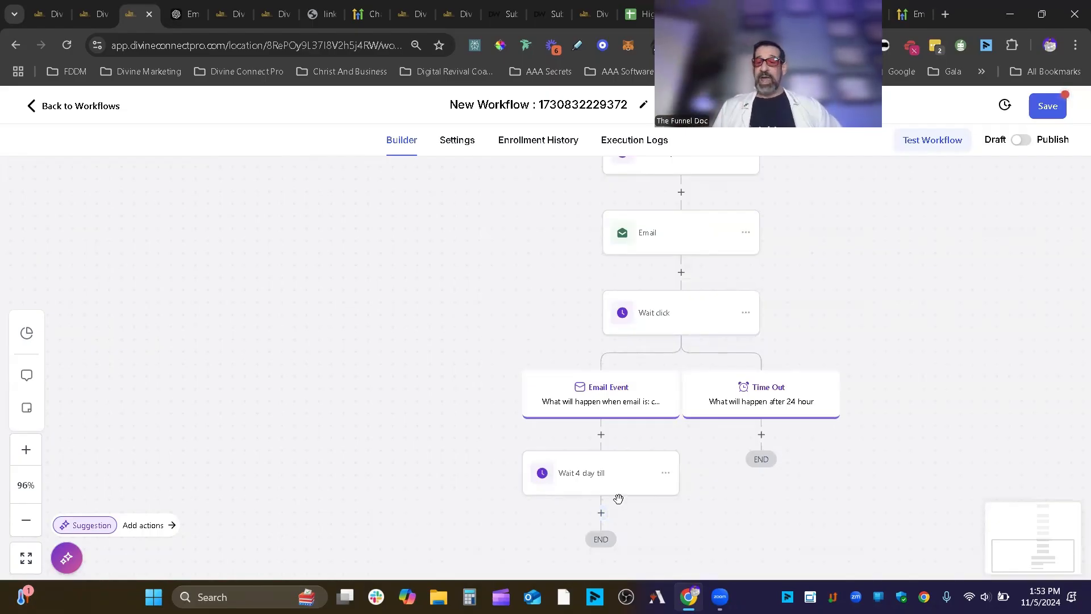
scroll(697, 461, "down", 2)
- Add an If / Else condition after the 4-day wait named 'Did they buy?'
left_click(608, 407)
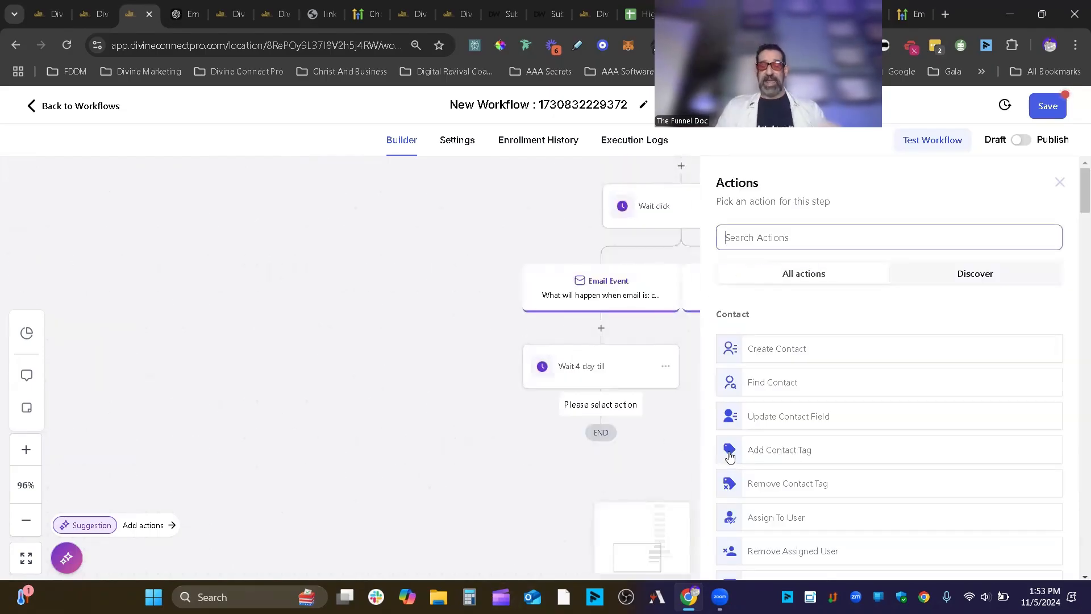
type("if")
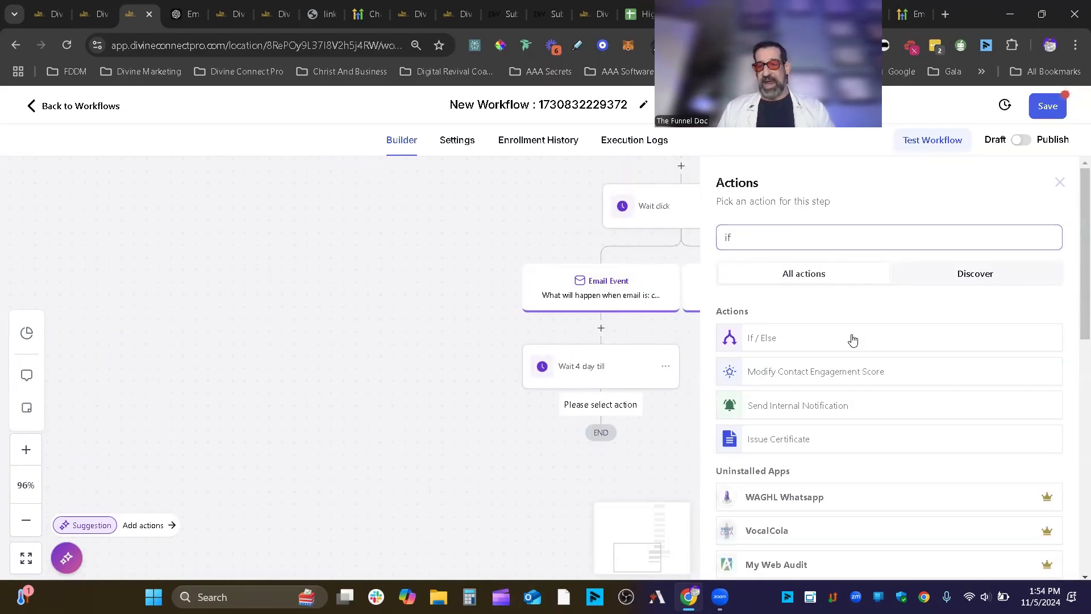
left_click(853, 340)
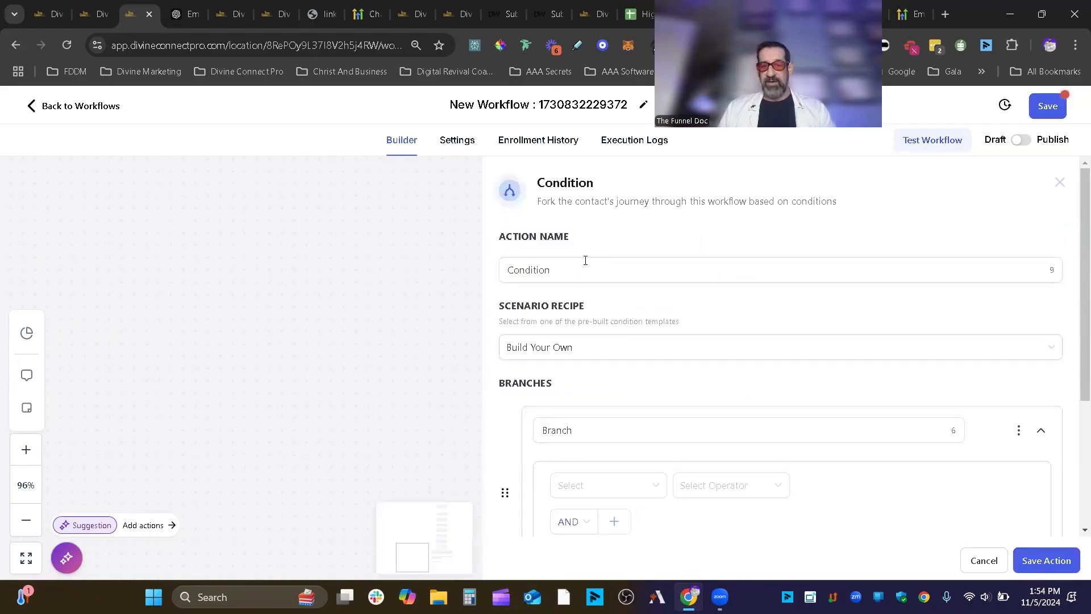
left_click_drag(582, 268, 501, 265)
type("Did they buy?")
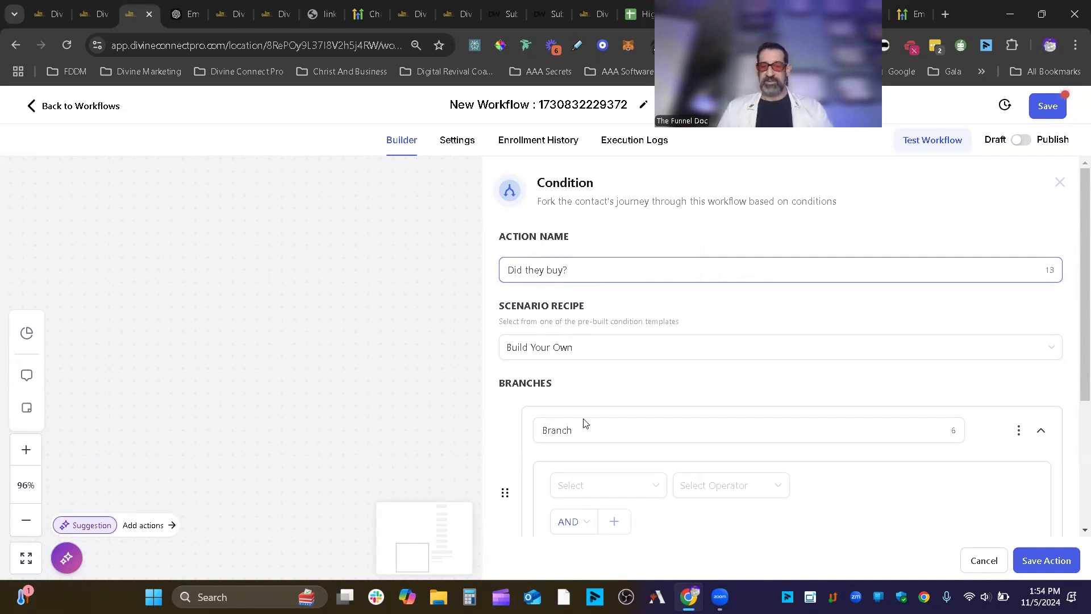
- Define a Yes branch requiring the contact's Tags to include 'purchase voice ai'
left_click_drag(583, 424, 516, 433)
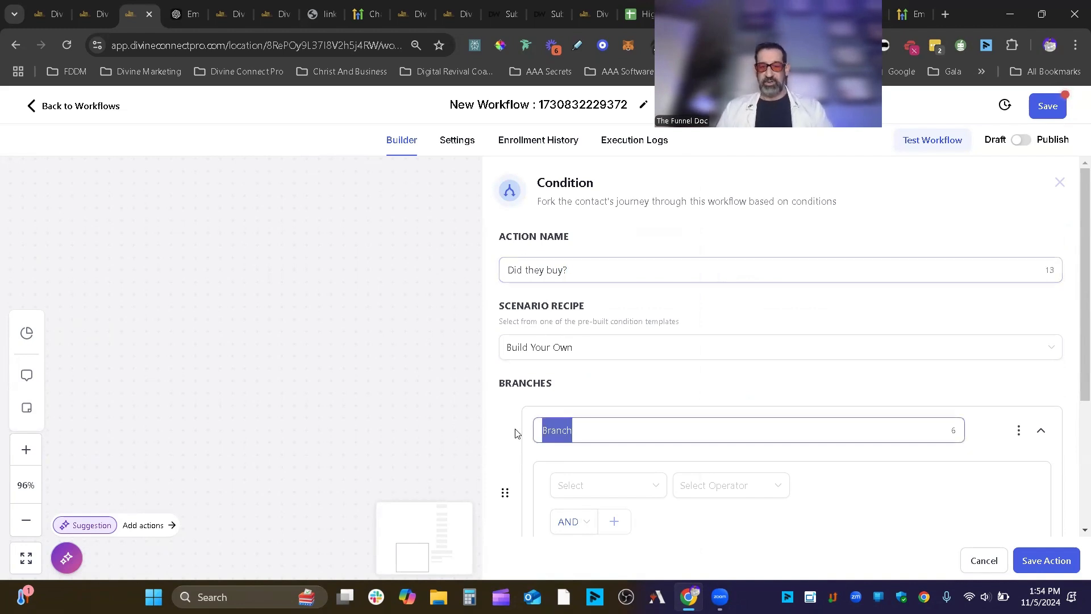
type("Yes")
left_click(635, 489)
left_click(641, 339)
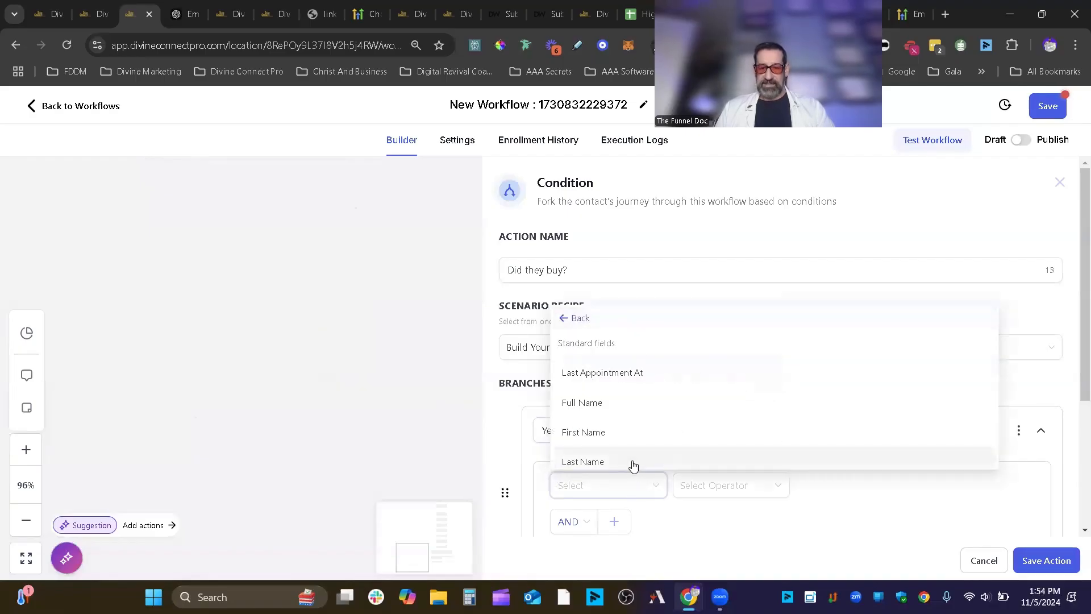
scroll(642, 341, "down", 8)
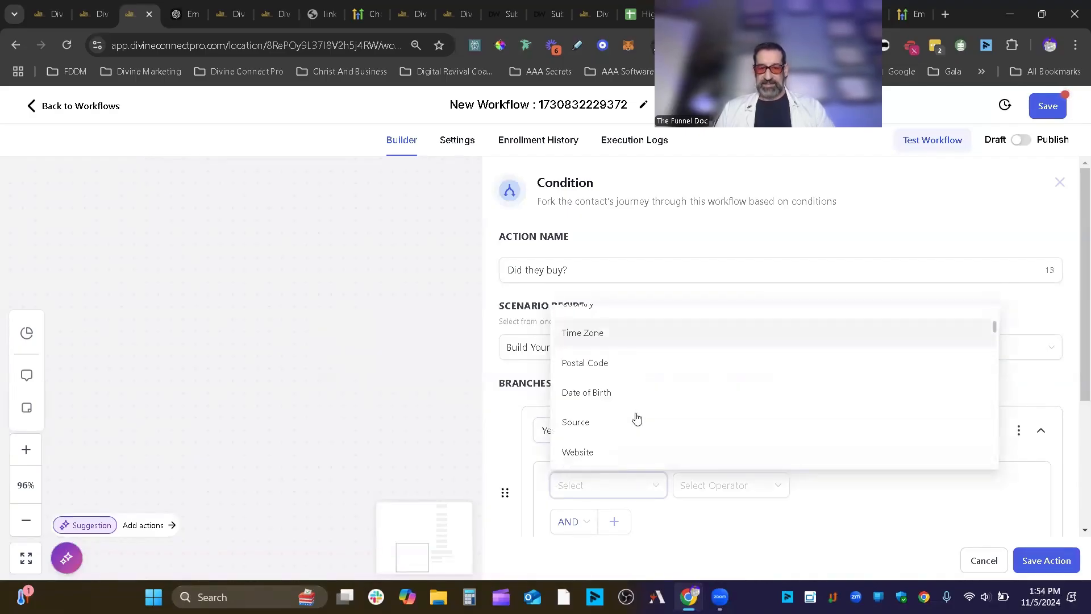
scroll(629, 439, "down", 5)
scroll(619, 392, "up", 2)
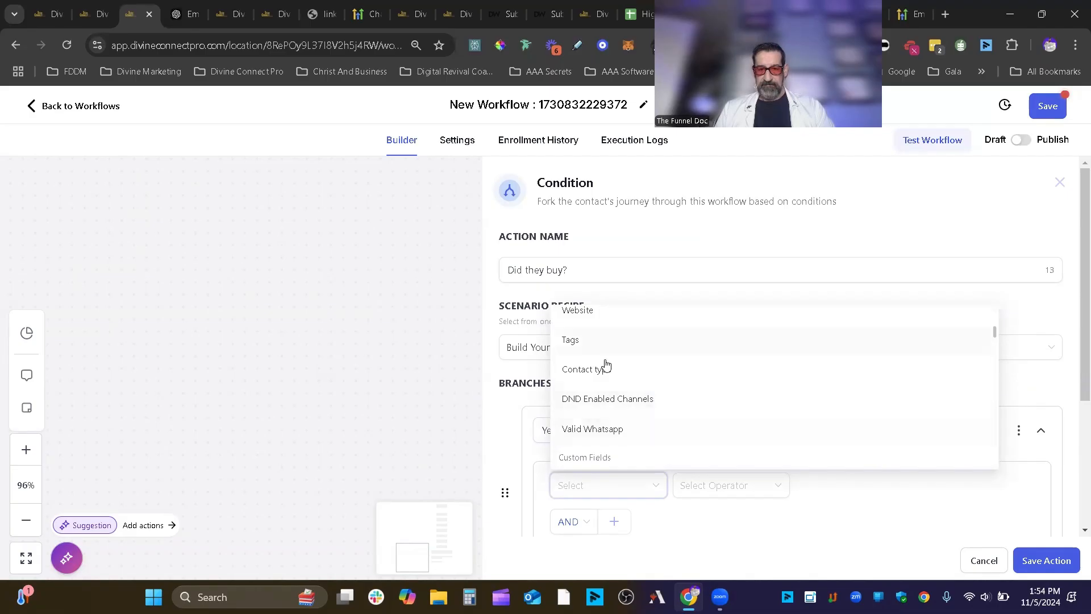
left_click(604, 346)
left_click(716, 489)
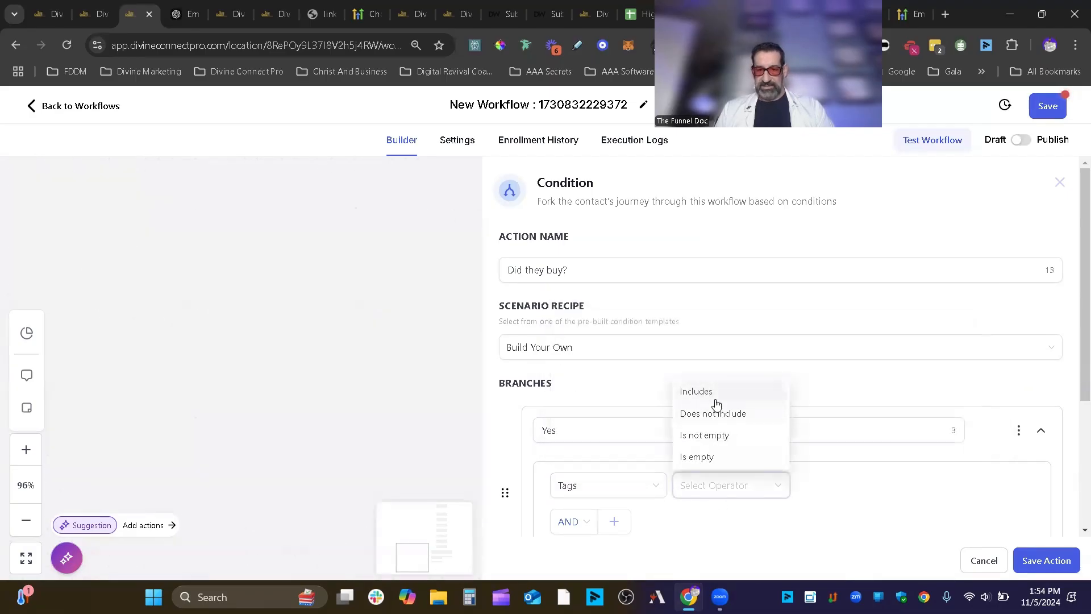
left_click(696, 392)
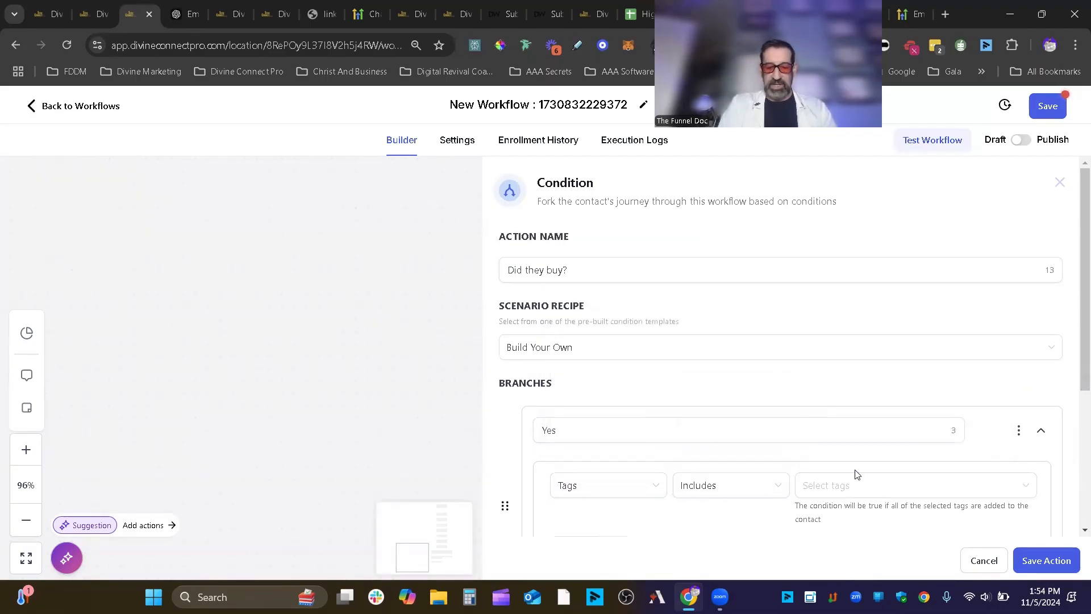
left_click(862, 489)
type("pur")
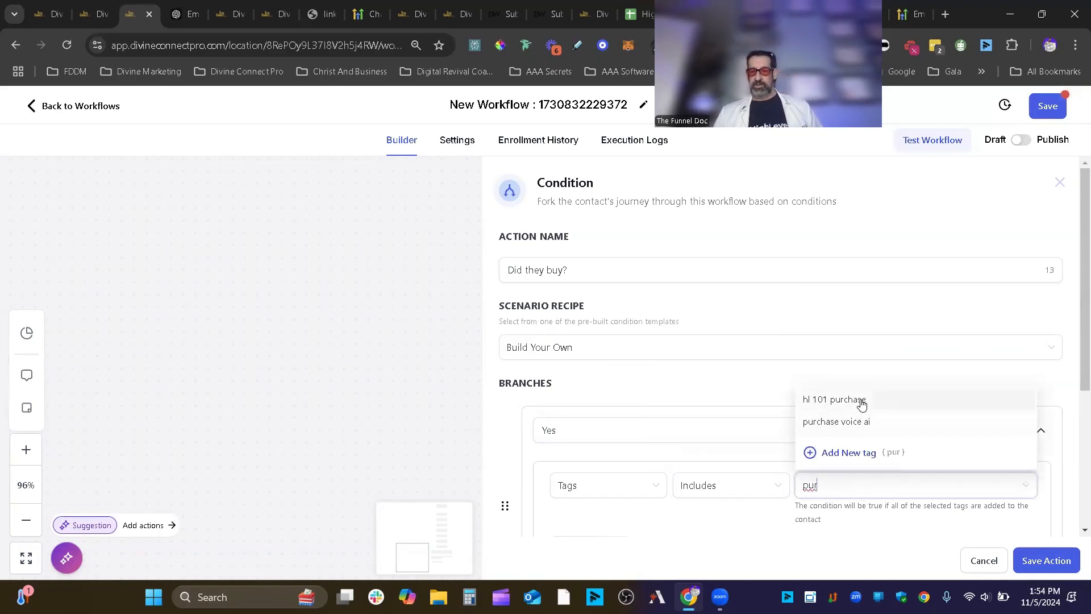
left_click(895, 424)
left_click(904, 537)
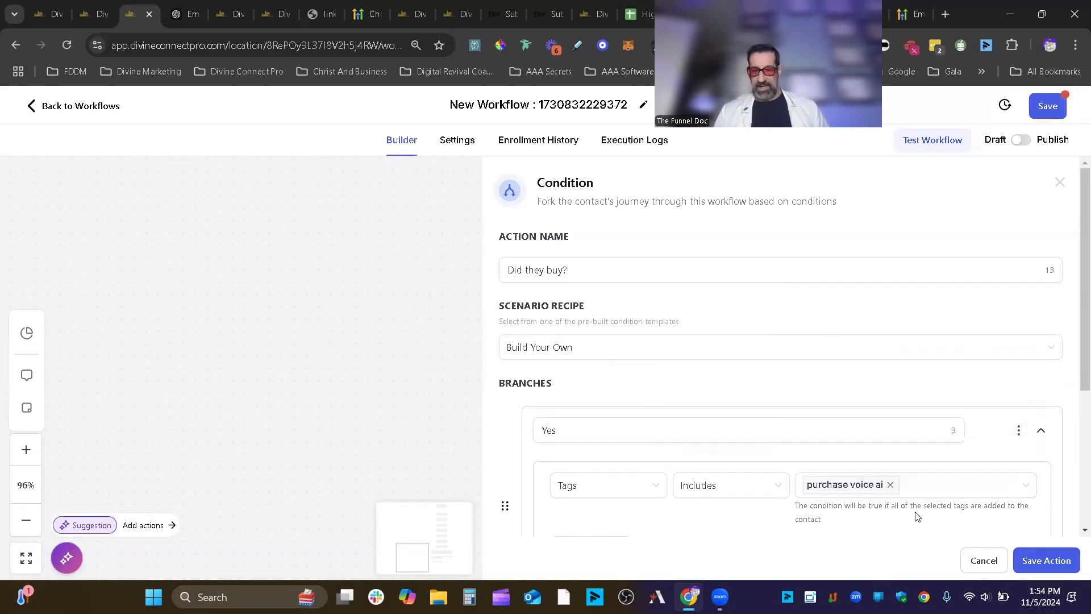
- Review the Yes and None branches and save the condition
scroll(676, 398, "down", 4)
scroll(638, 400, "up", 1)
scroll(643, 394, "down", 1)
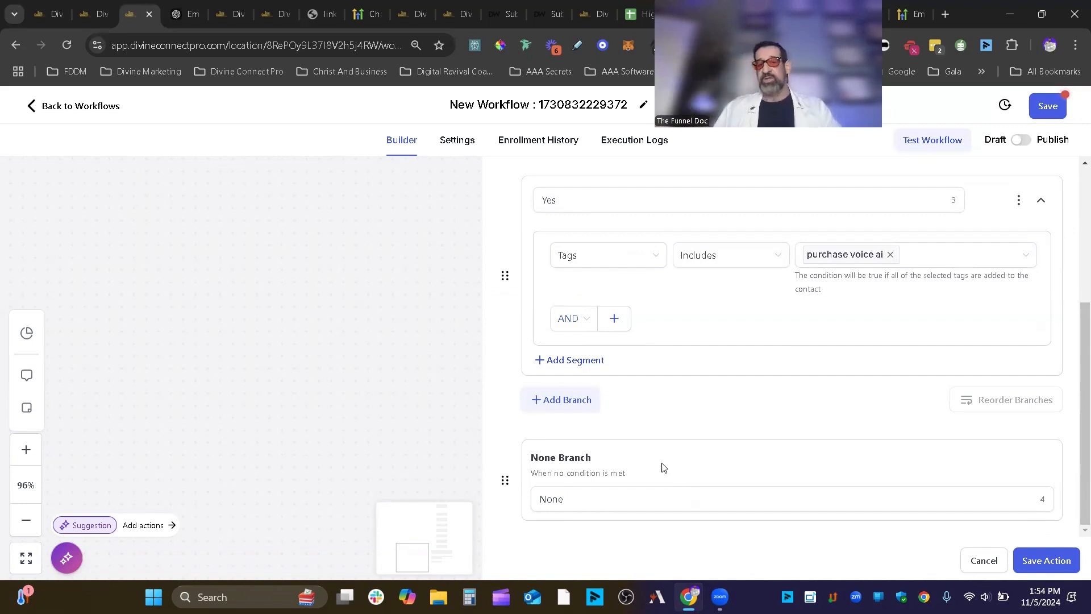
scroll(691, 330, "up", 1)
scroll(690, 331, "up", 1)
scroll(712, 438, "down", 2)
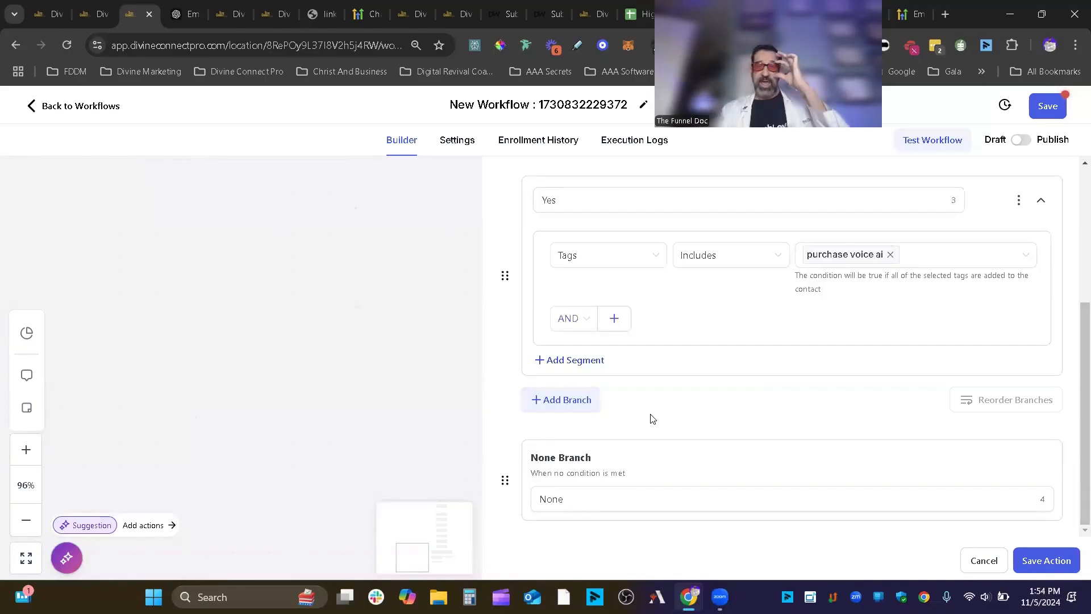
scroll(674, 436, "up", 3)
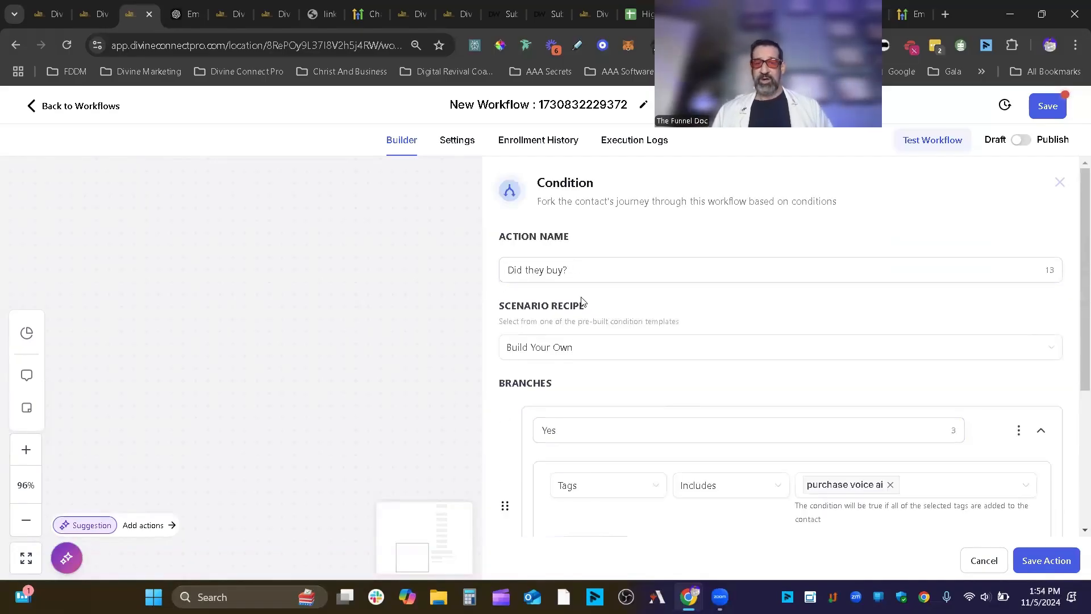
scroll(607, 277, "down", 2)
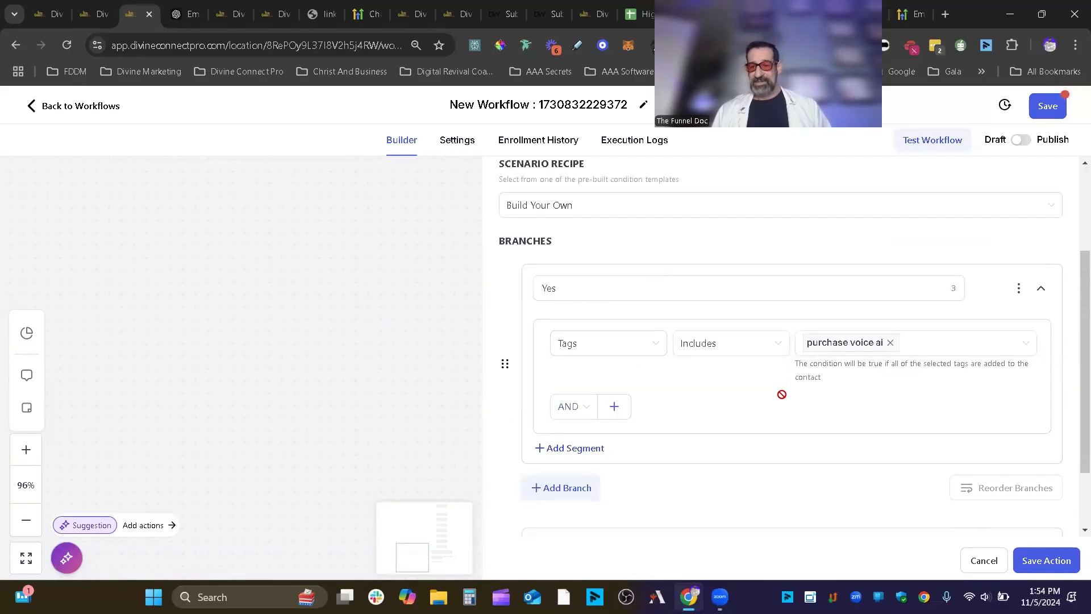
scroll(948, 487, "down", 2)
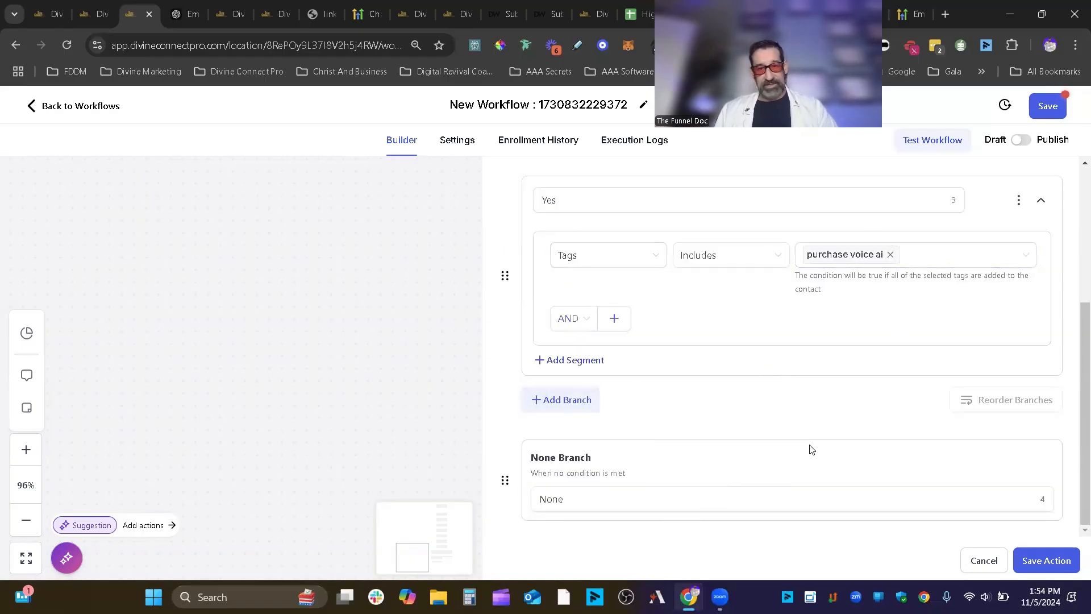
left_click(1059, 562)
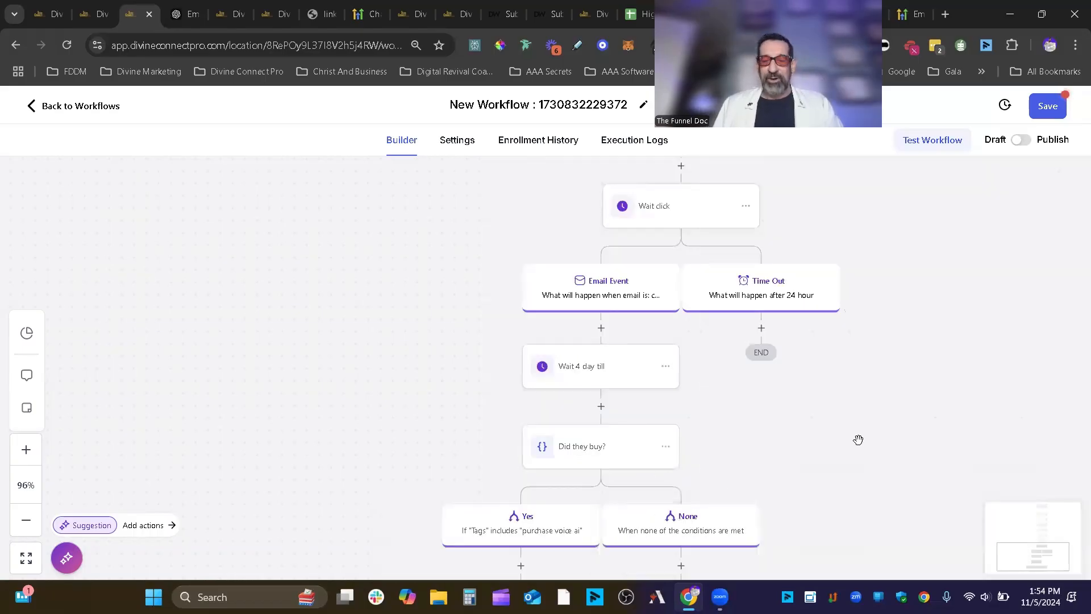
scroll(672, 475, "down", 5)
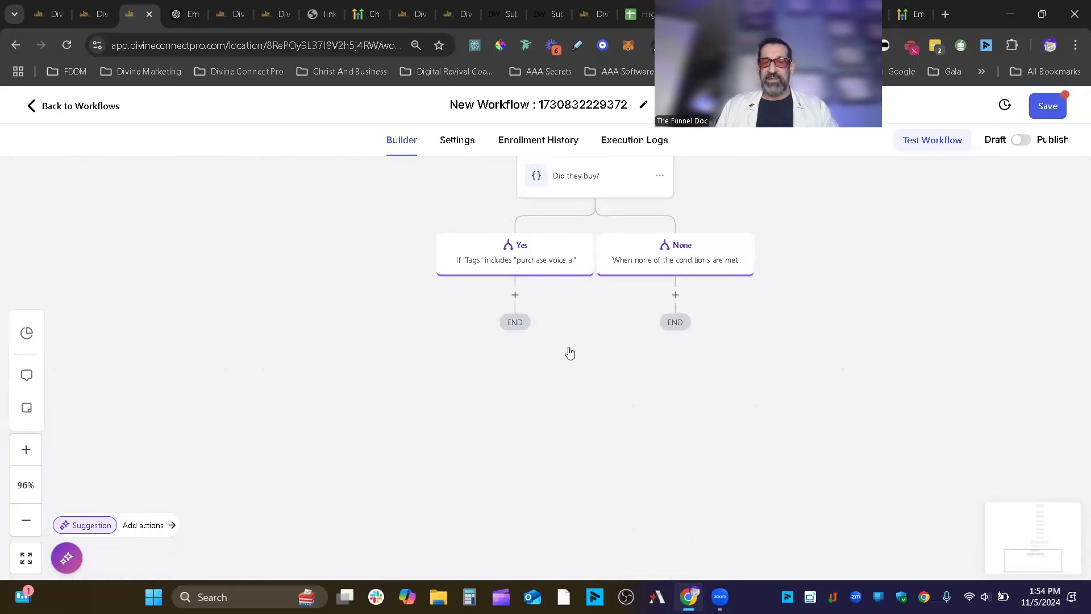
scroll(572, 334, "up", 2)
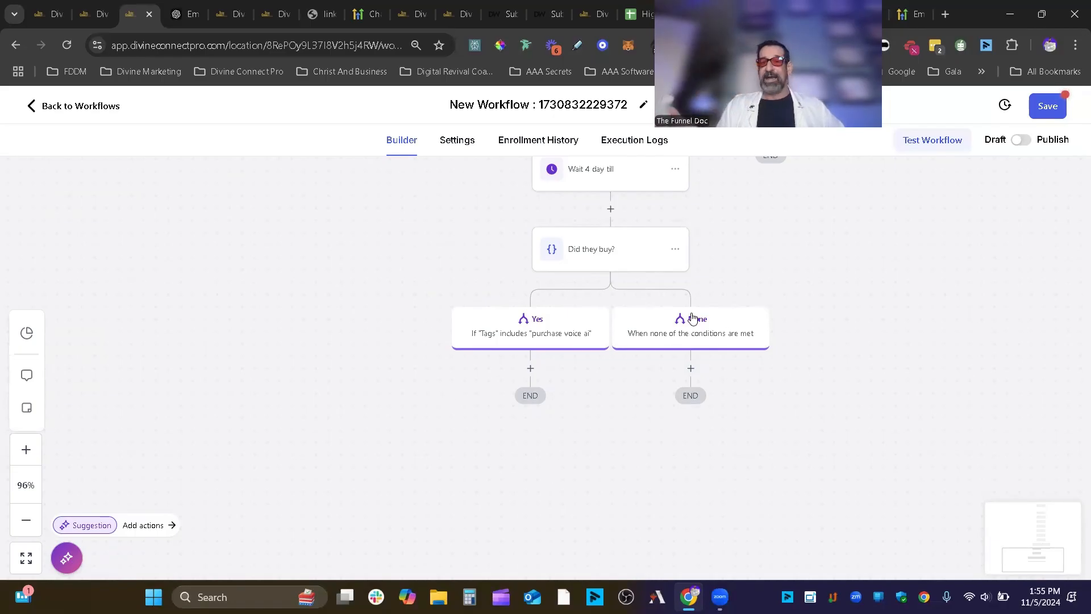
left_click(691, 368)
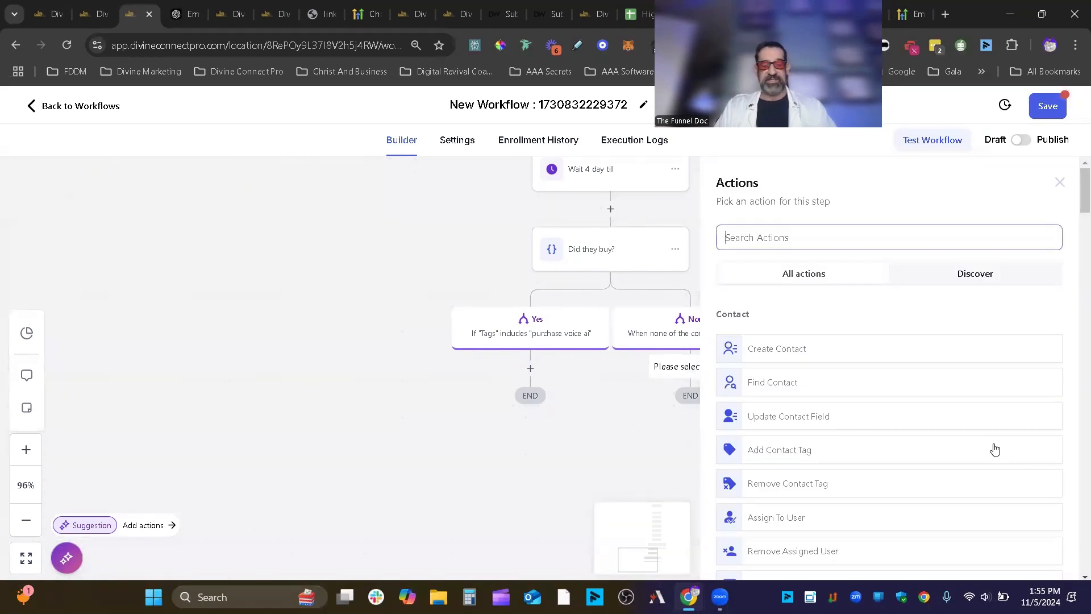
type("wait")
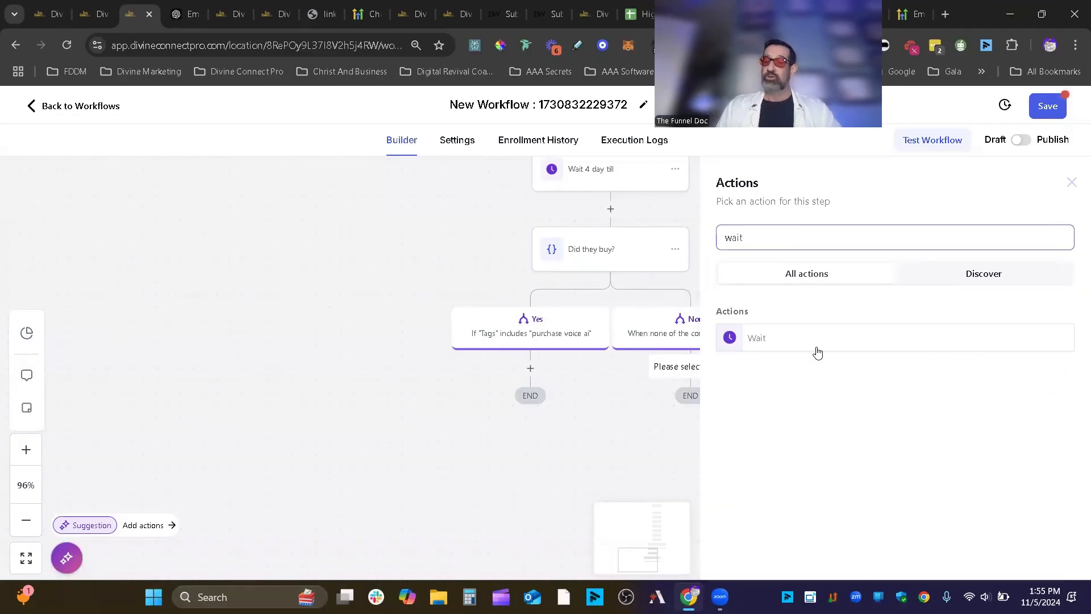
left_click(816, 341)
left_click(555, 328)
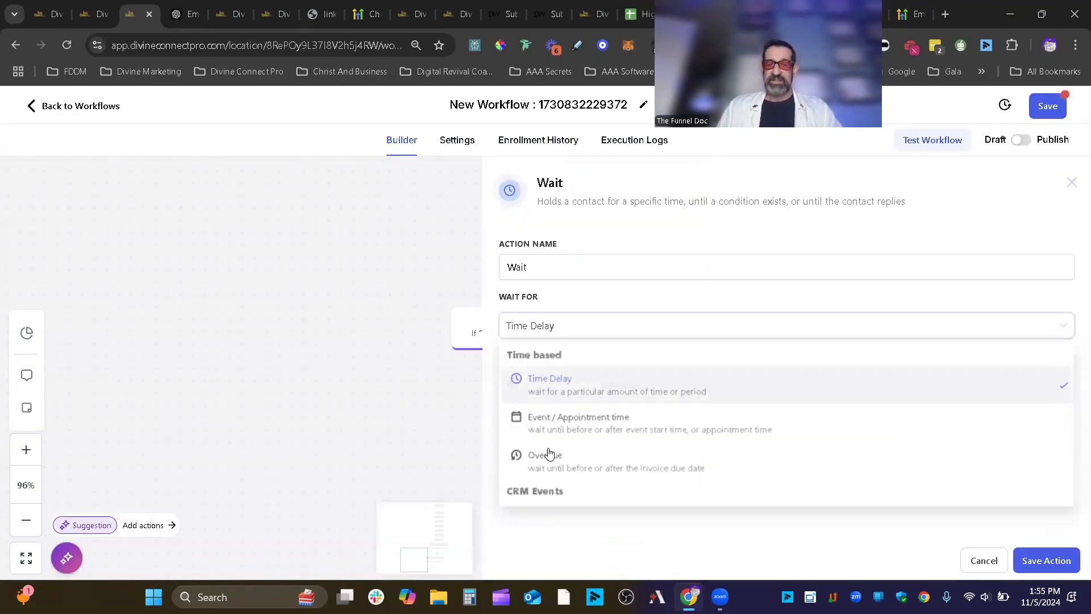
left_click(591, 423)
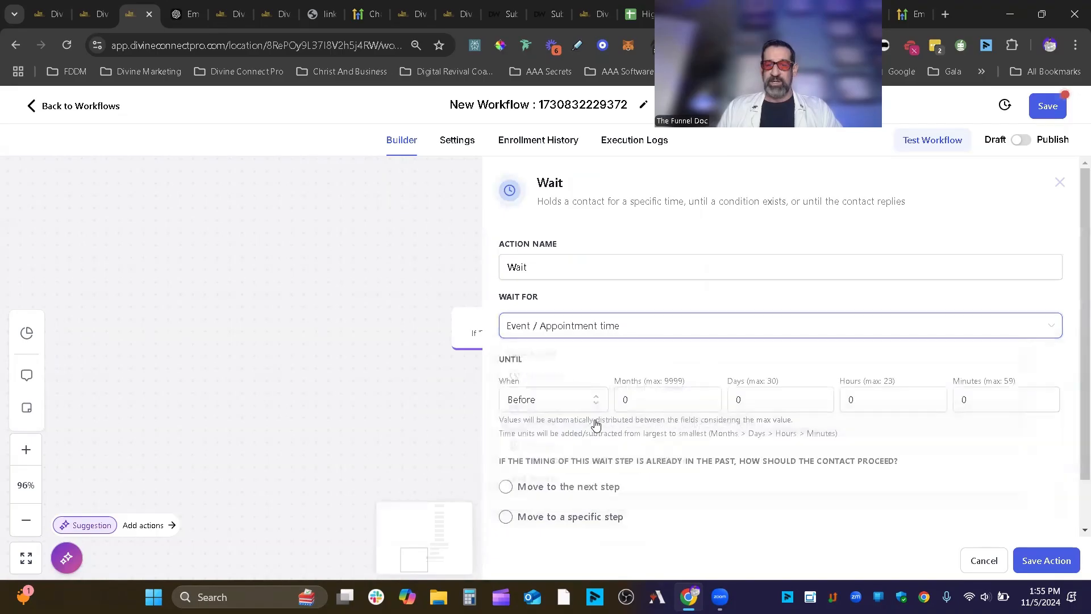
left_click(517, 405)
left_click(547, 430)
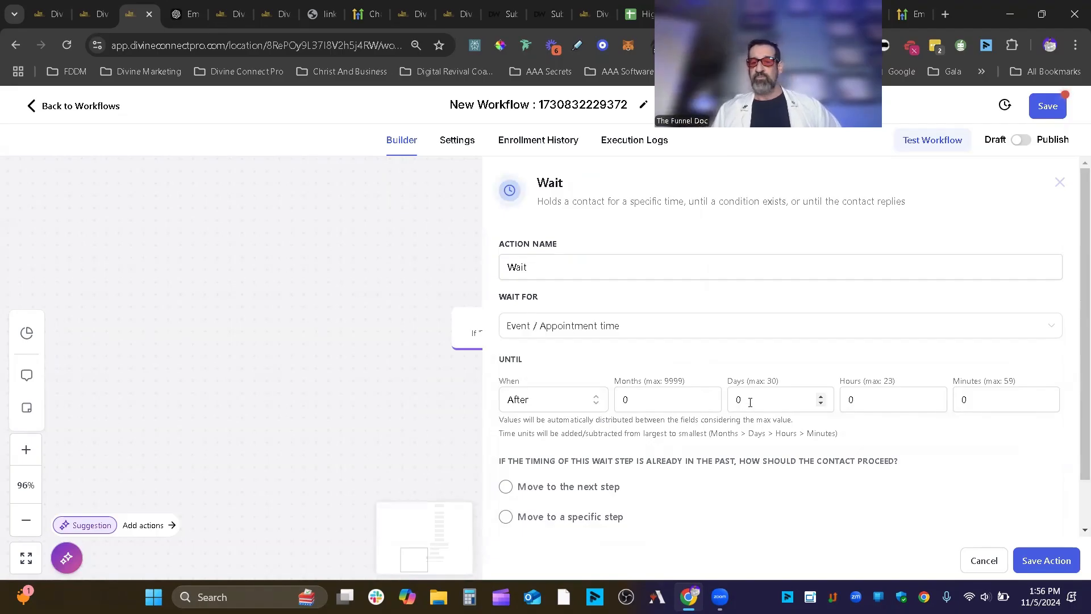
left_click(869, 405)
type("48")
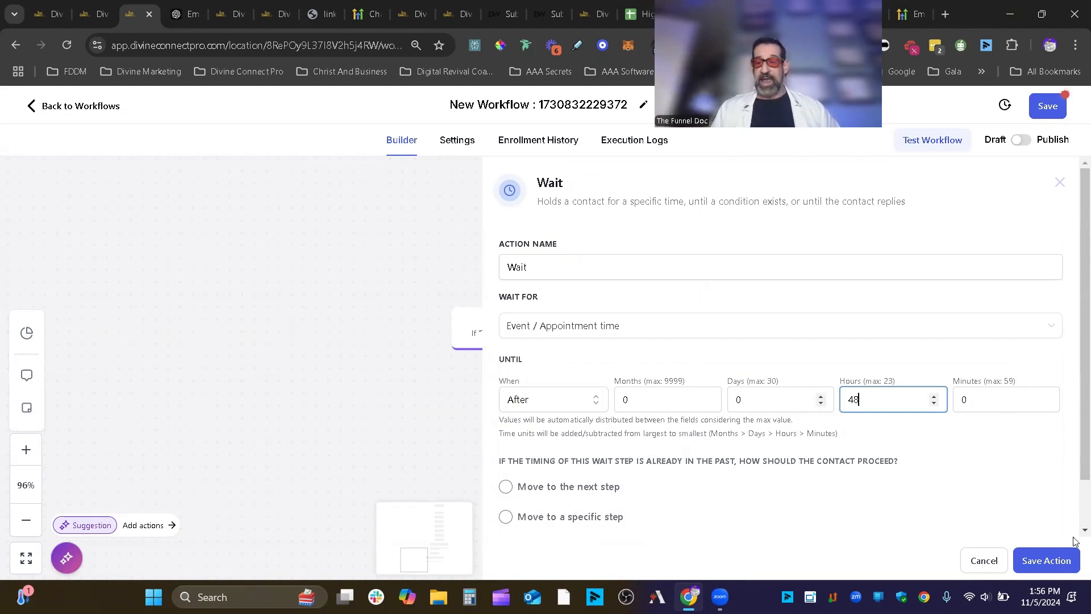
left_click(973, 562)
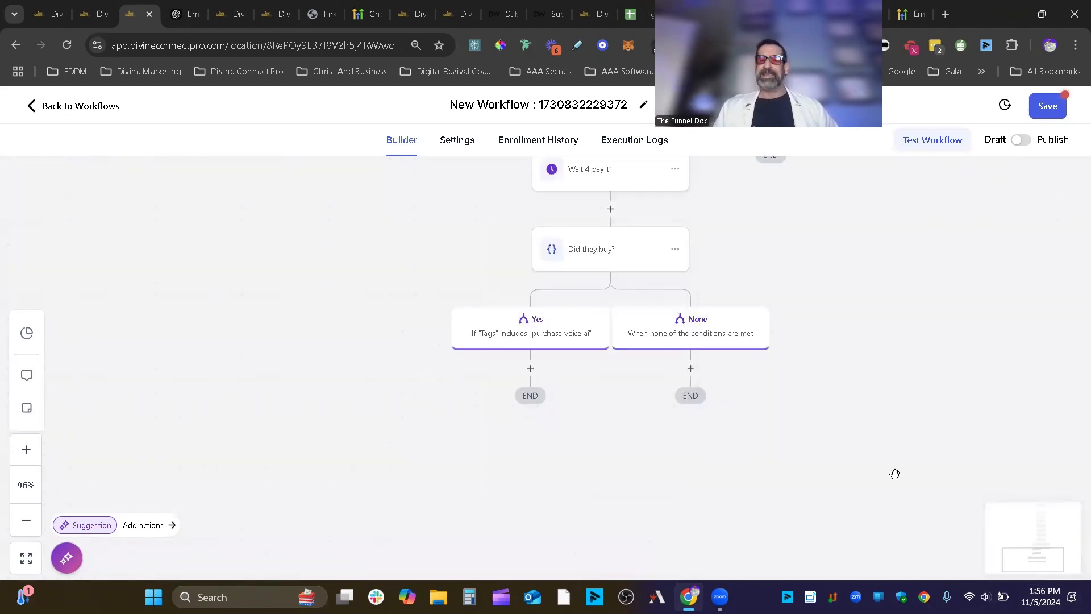
- Save the Black Friday Campaign workflow and return to the workflow list
scroll(878, 309, "up", 3)
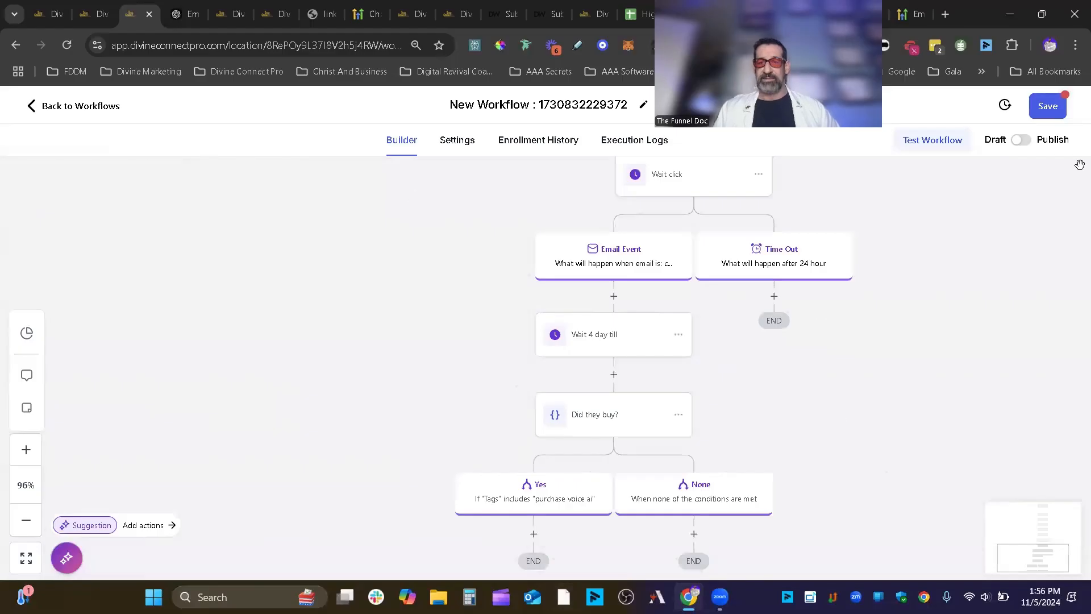
left_click(1049, 109)
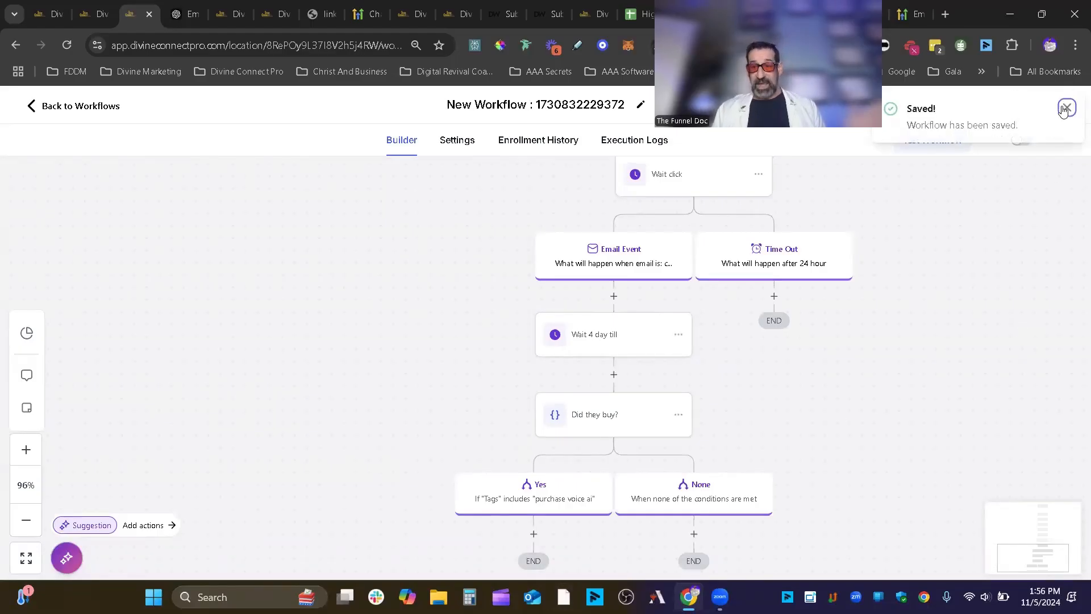
left_click(1068, 107)
left_click(73, 108)
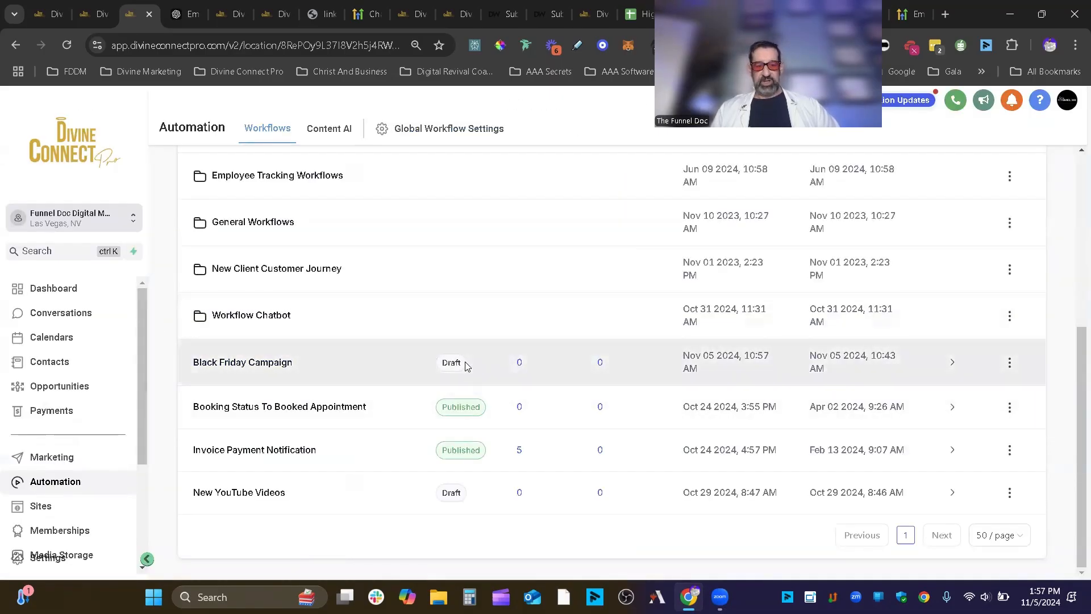
- Go to Marketing > Emails > Campaigns and view the empty Workflow Campaigns list
scroll(243, 305, "up", 5)
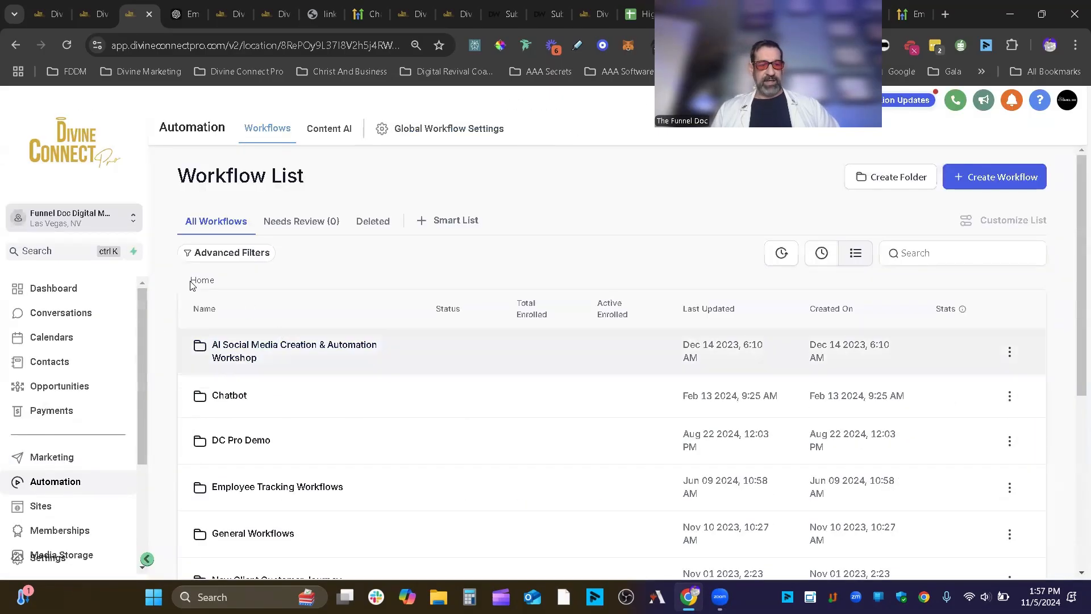
left_click(55, 463)
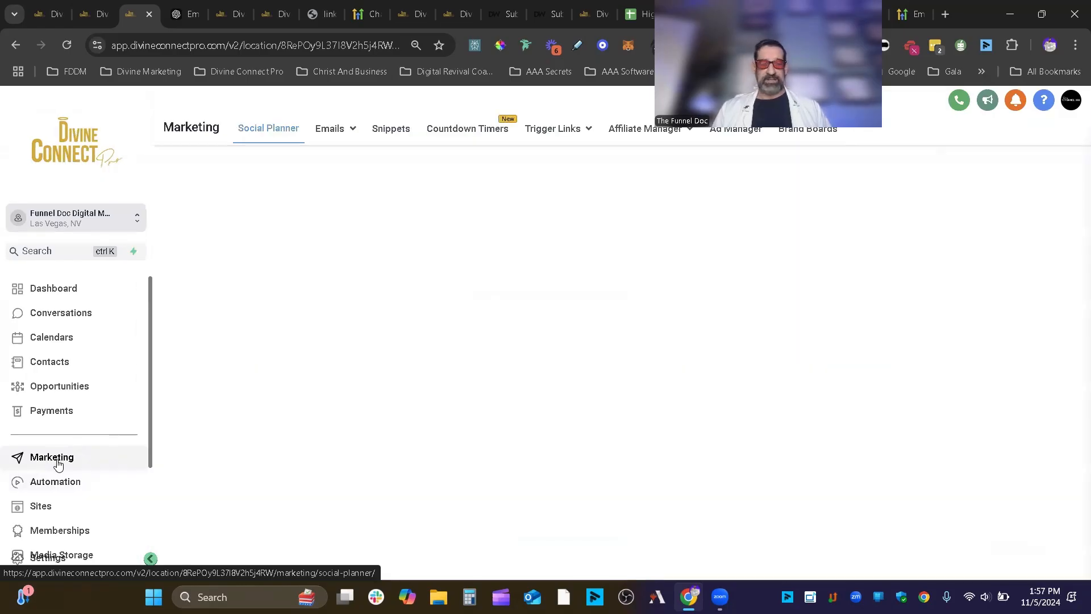
mouse_move(330, 129)
left_click(327, 162)
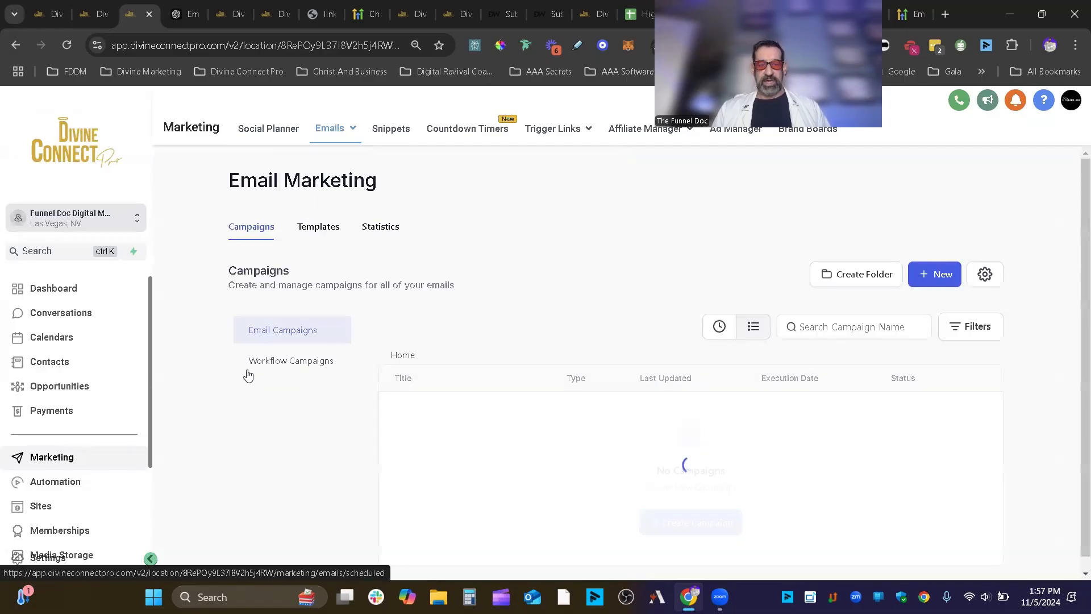
left_click(324, 371)
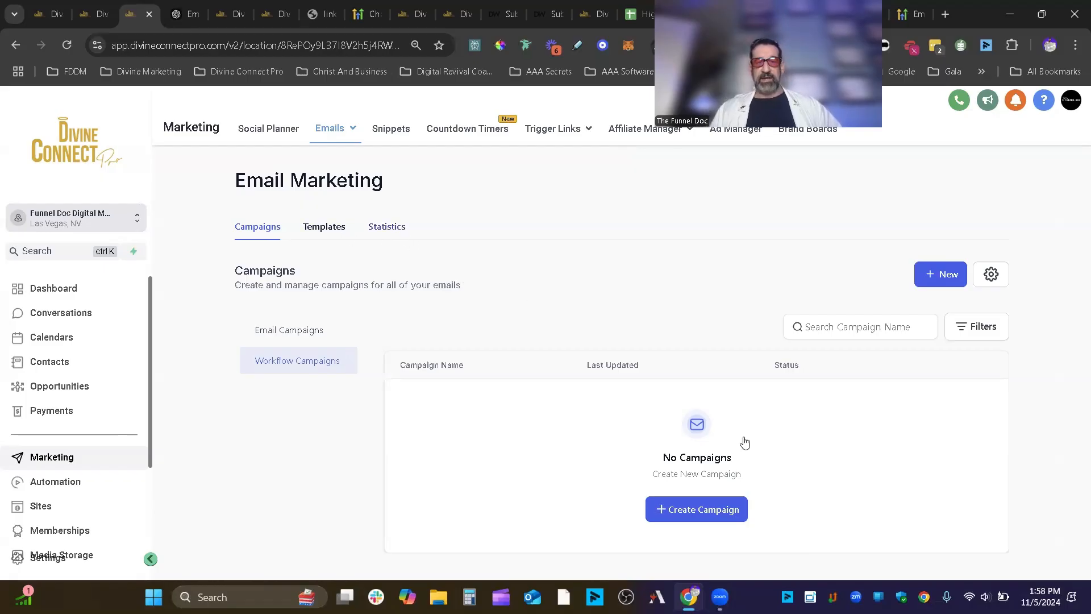
- Scroll through the email Statistics, then go back to the Campaigns list
left_click(392, 229)
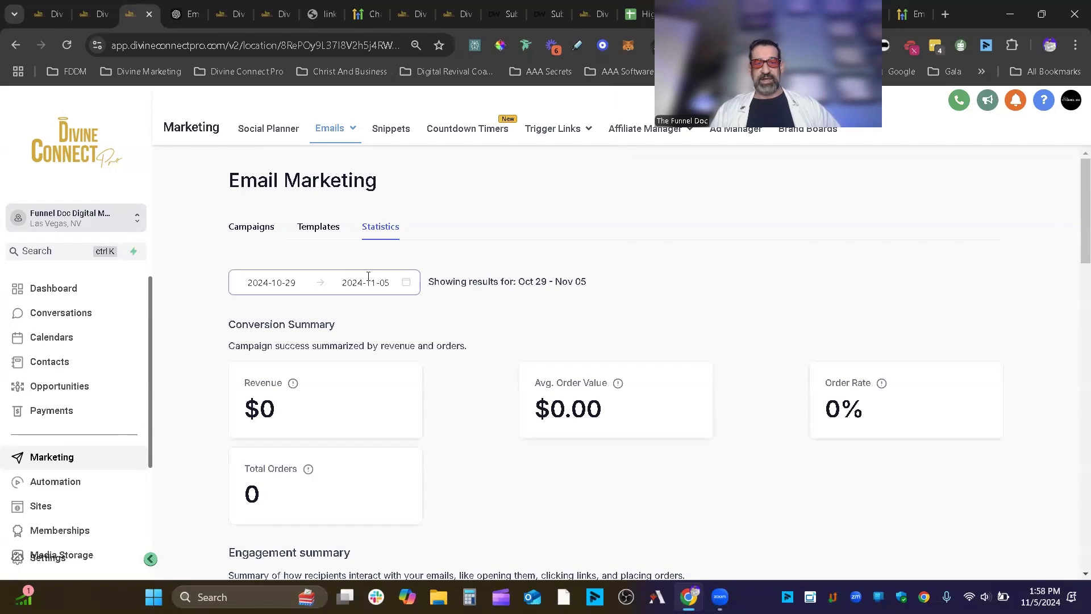
scroll(483, 528, "down", 15)
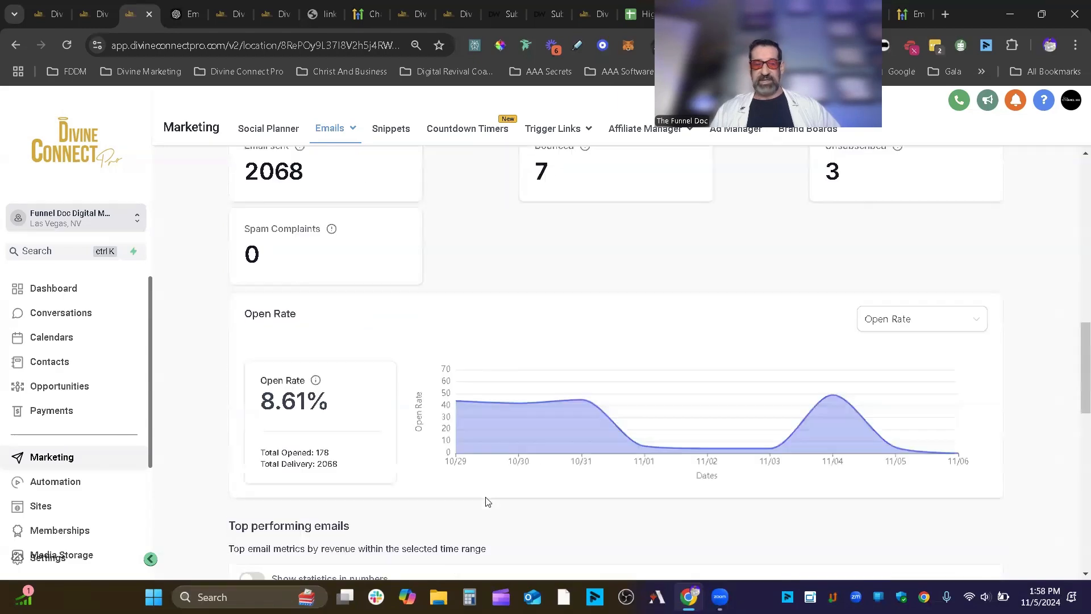
scroll(502, 532, "down", 7)
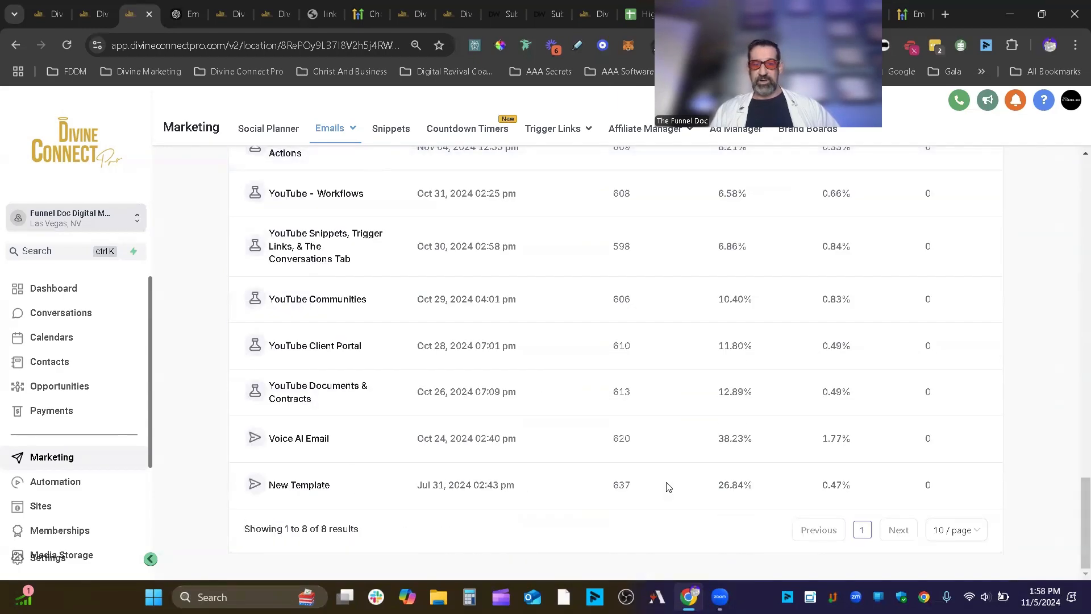
scroll(483, 475, "up", 20)
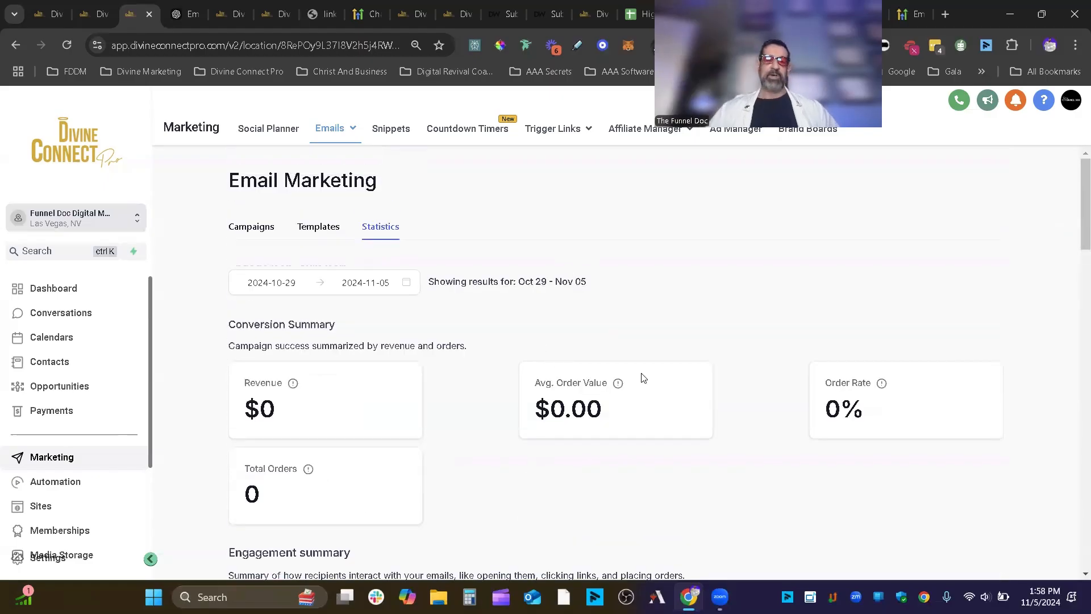
left_click(263, 227)
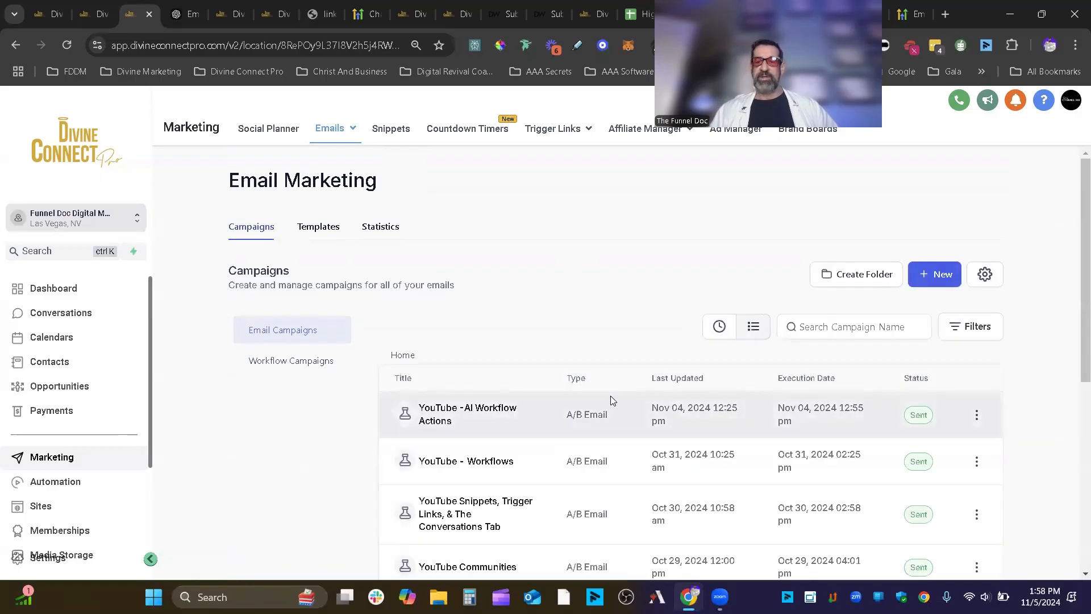